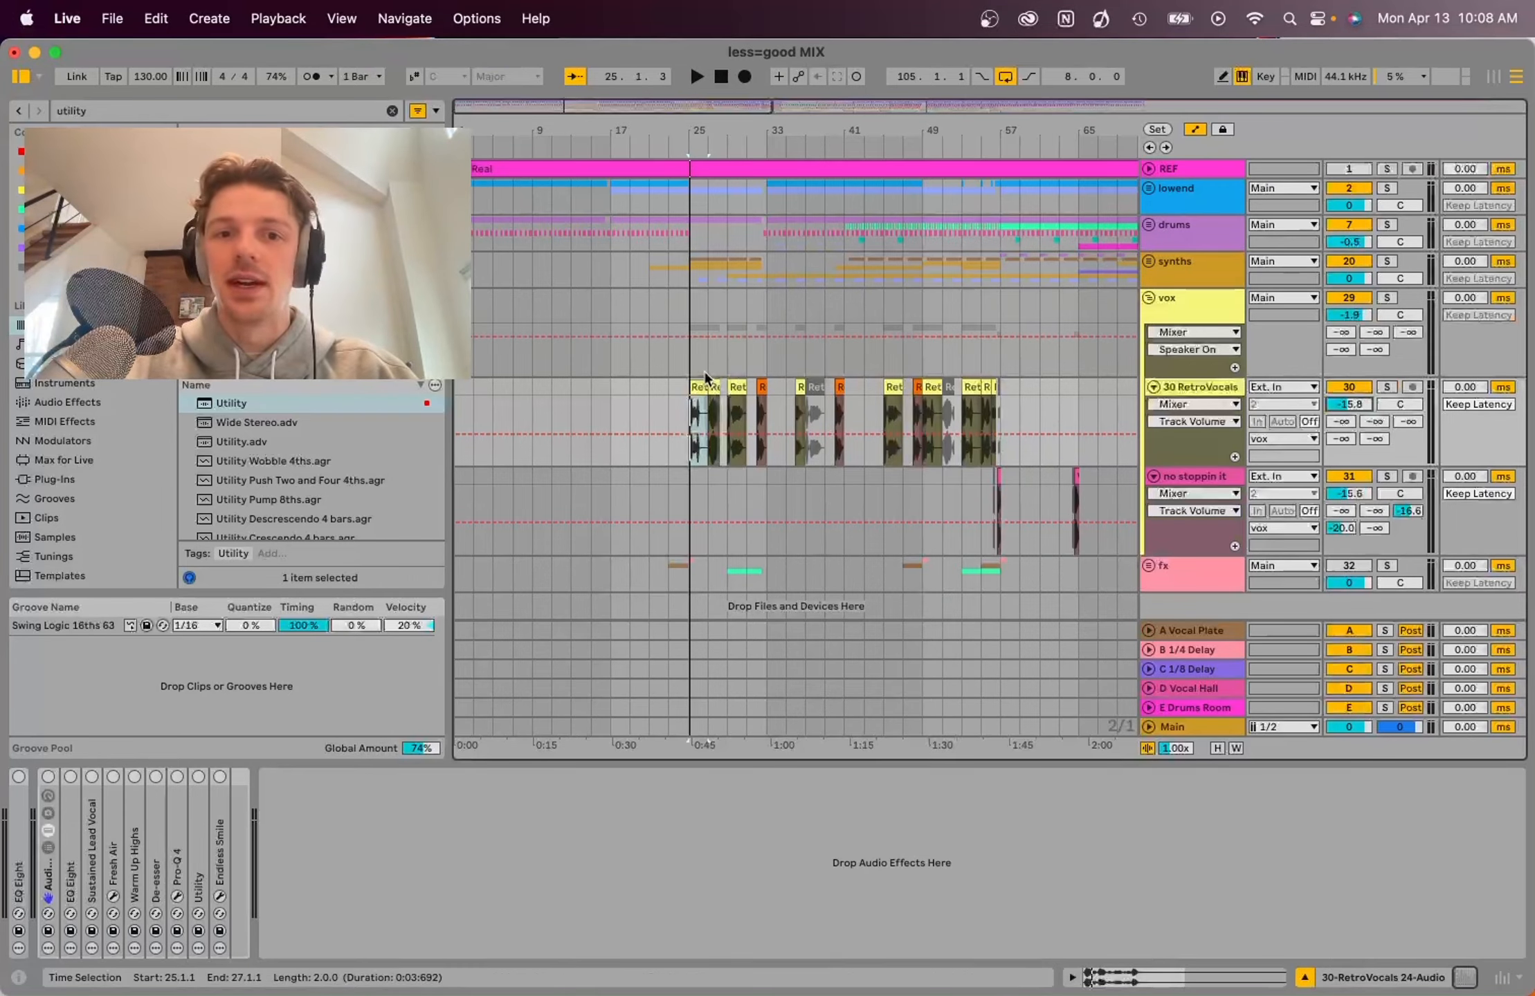
Step: Raise the RetroVocals track volume to -10.1 dB while auditioning the vocals from bar 25
key("space")
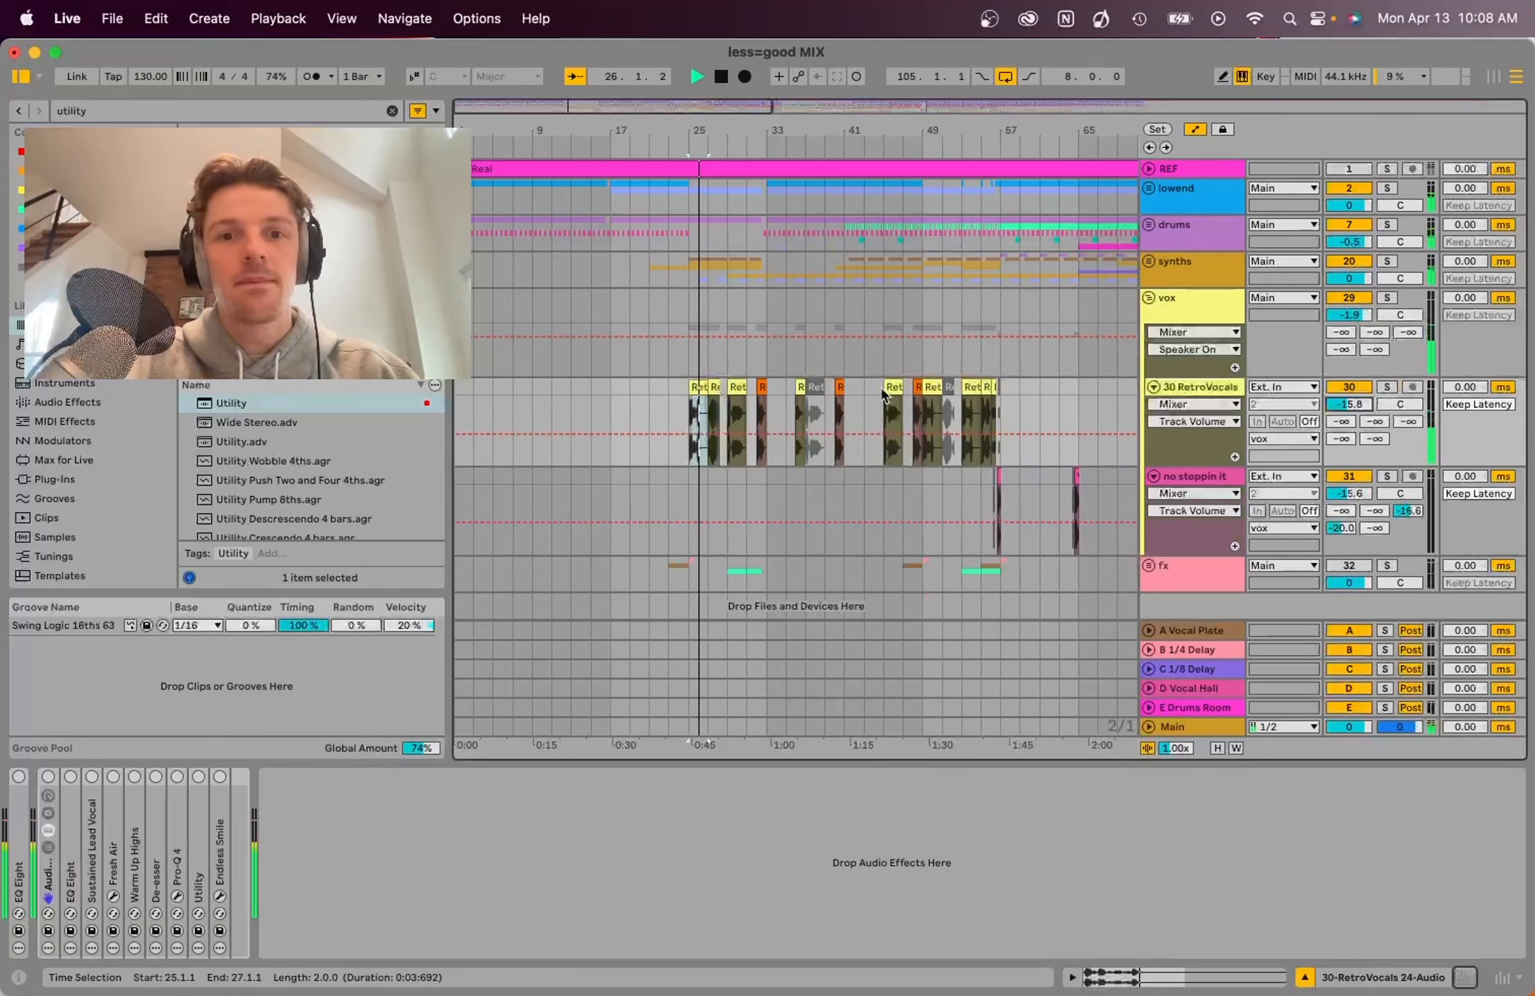
key("space")
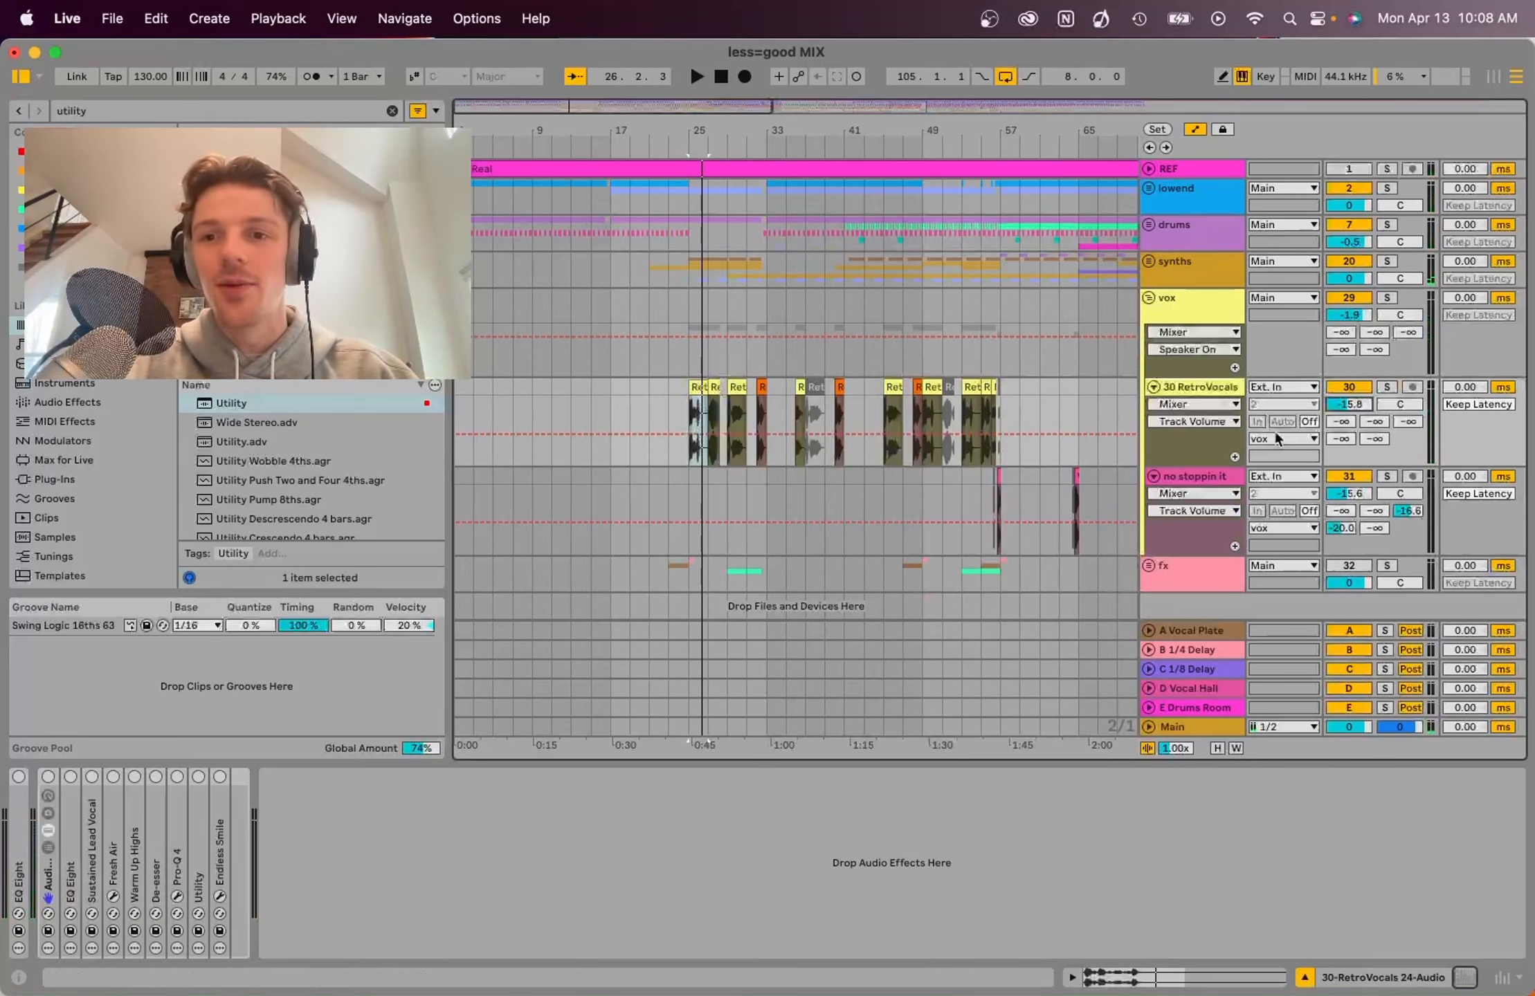
mouse_move(1349, 409)
left_mouse_down()
mouse_move(1349, 367)
mouse_move(1352, 413)
left_mouse_up()
key("space")
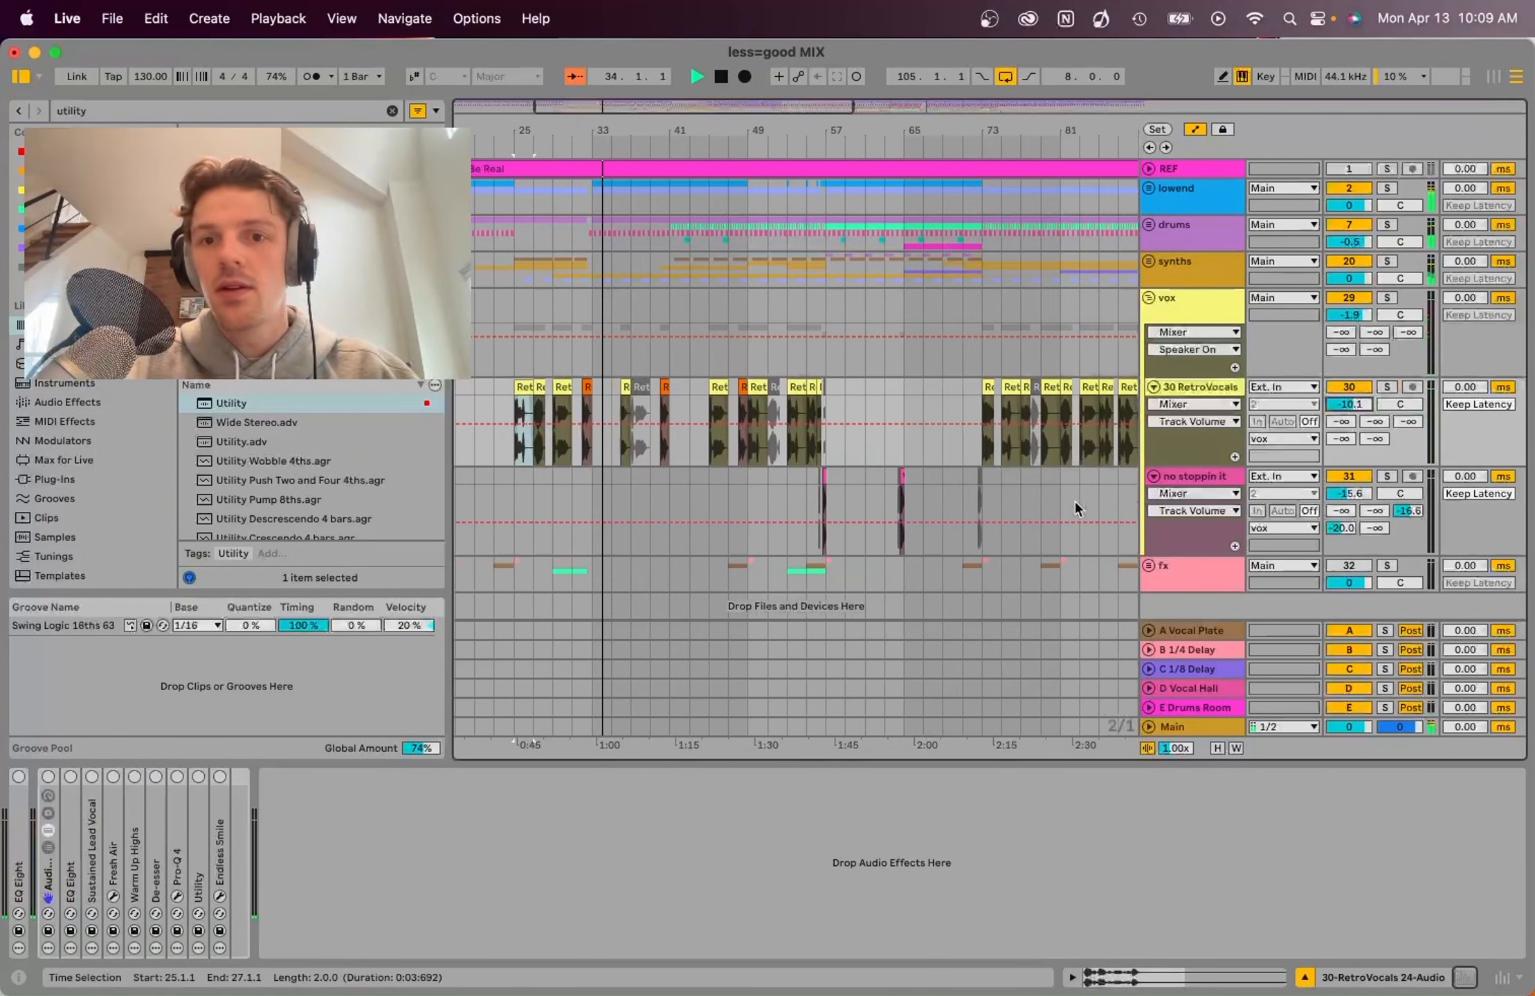
key("space")
scroll(1075, 507, "left", 1)
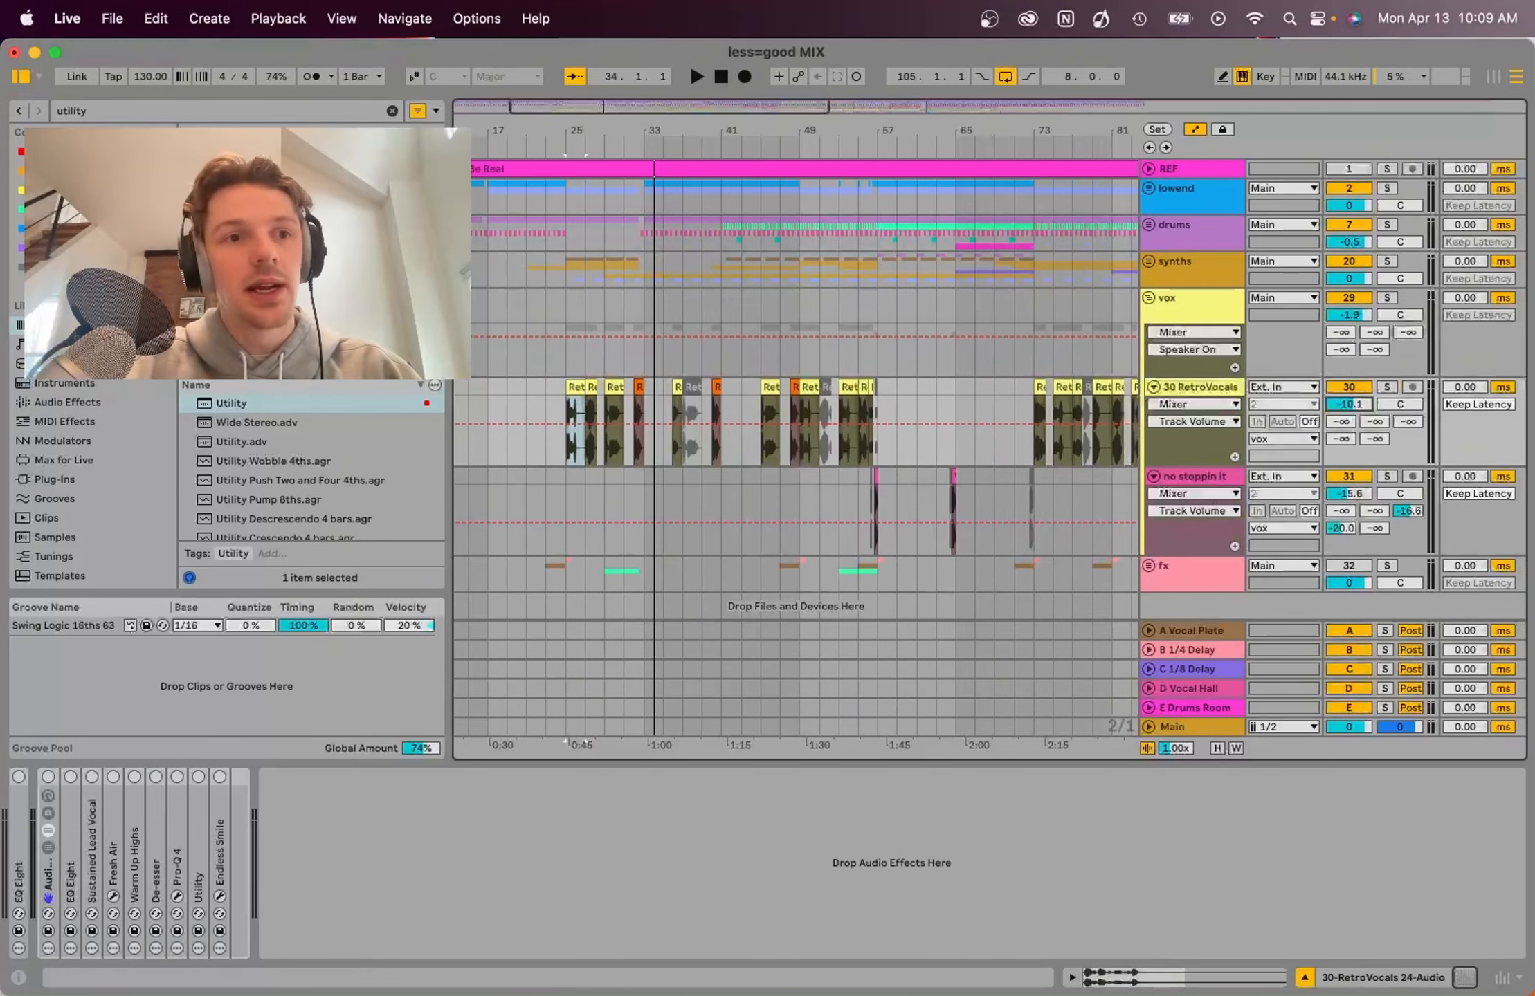
Step: Add an EQ Eight to the end of the RetroVocals track's effect chain
left_click(55, 170)
left_click(388, 112)
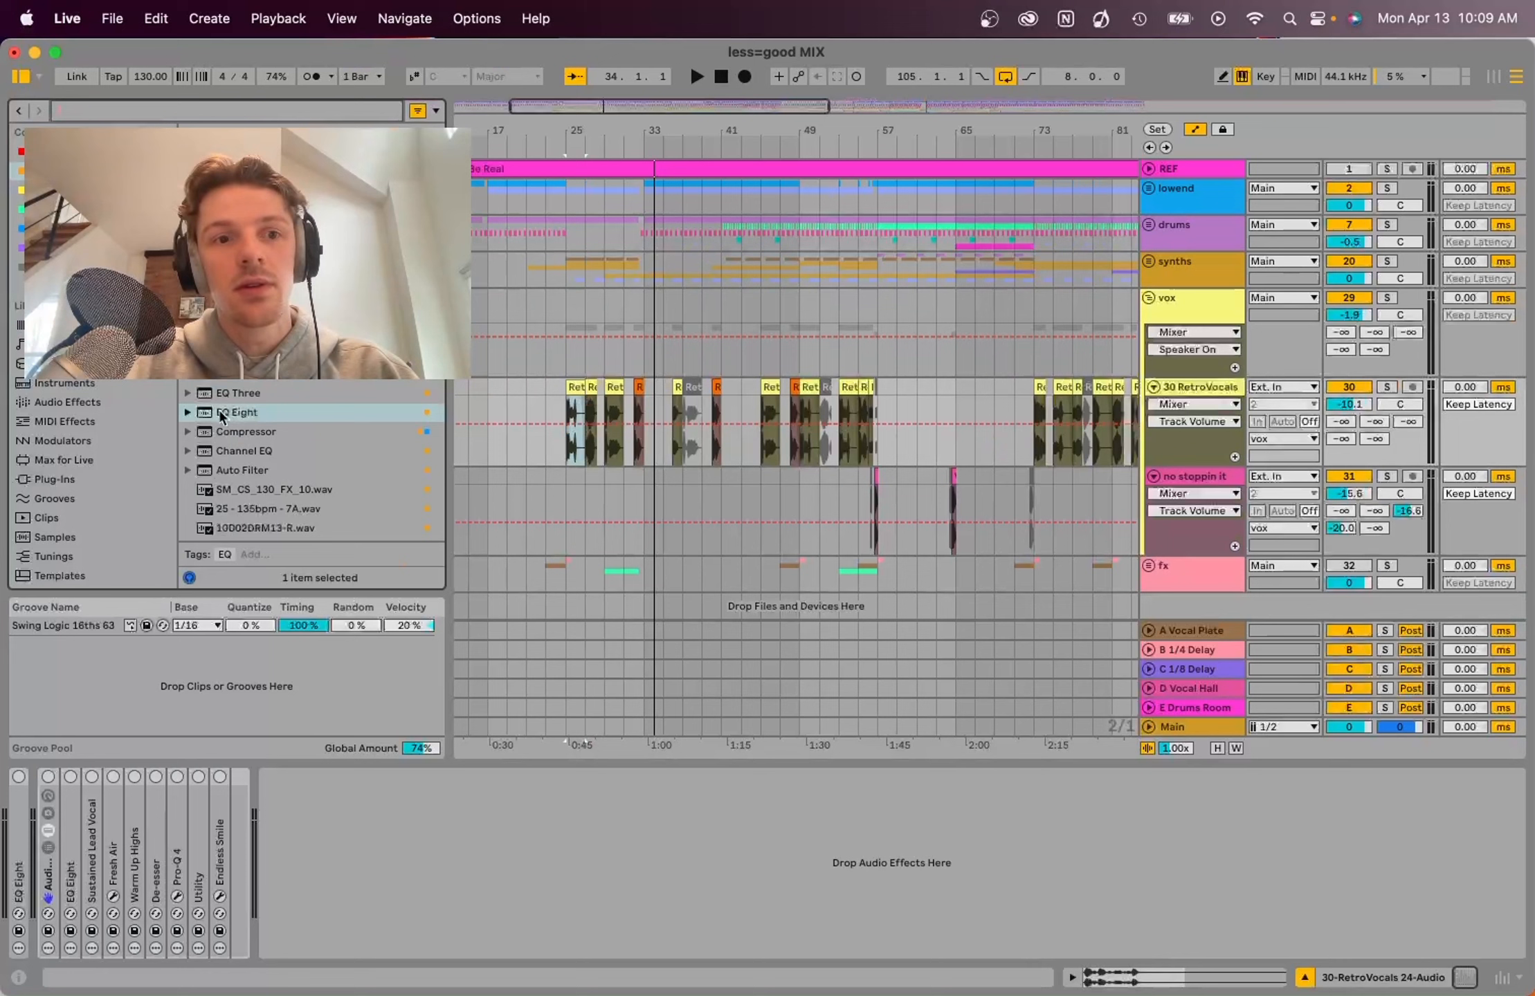
left_click_drag(218, 410, 325, 811)
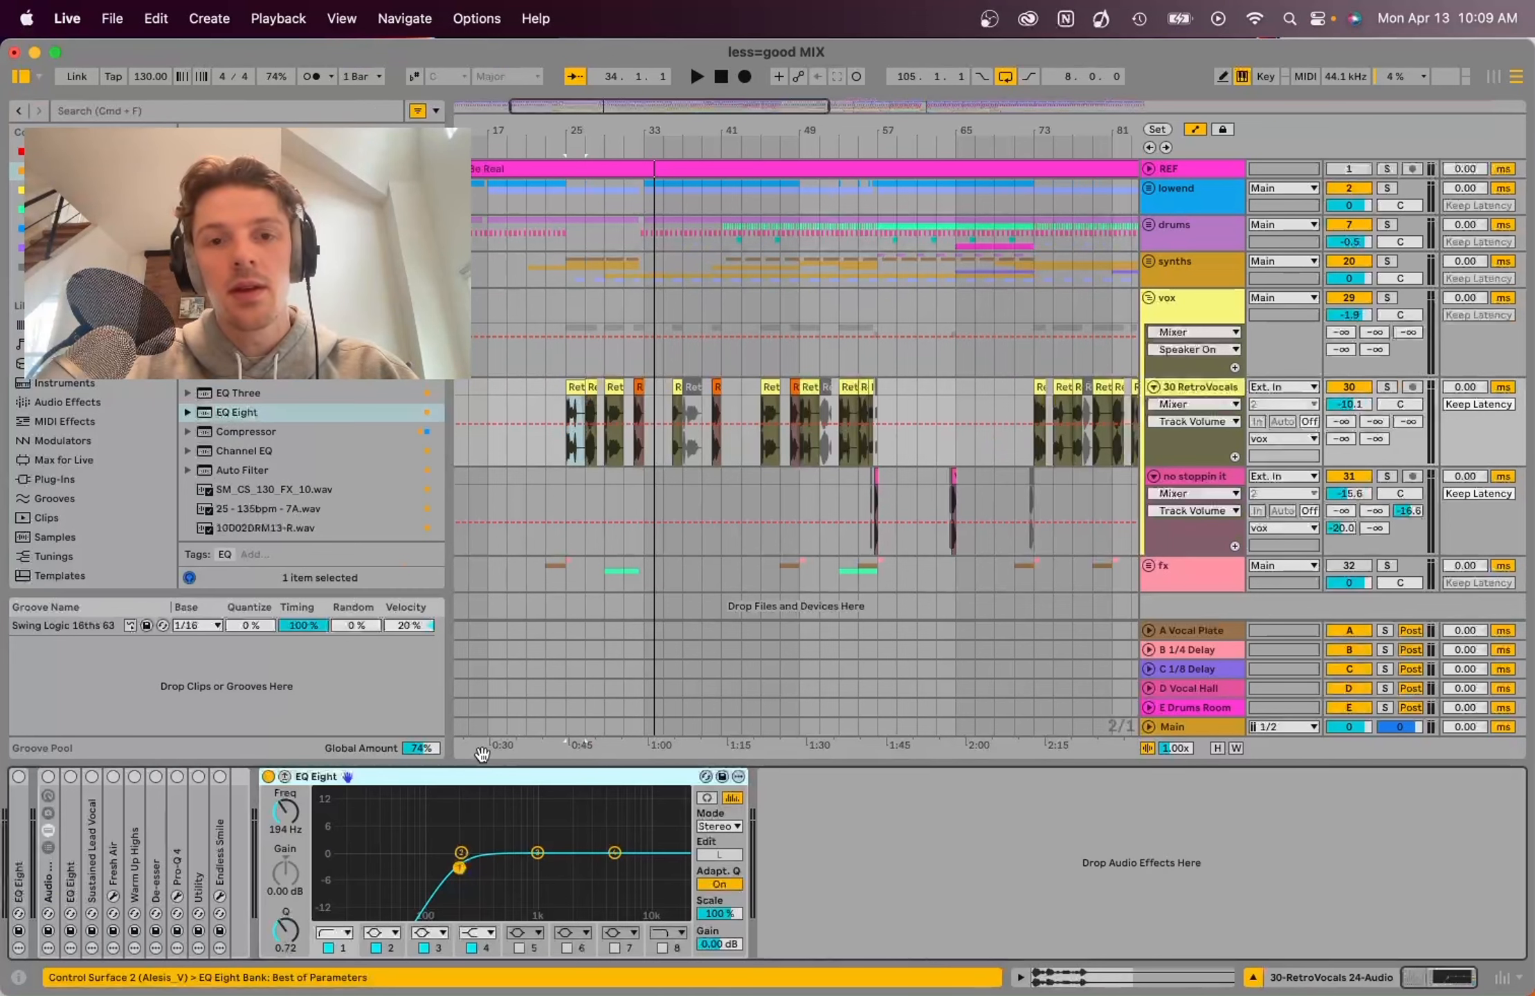
Step: Lower the EQ Eight's low-cut band to about 170 Hz and replay the vocal from bar 25
key("space")
left_click_drag(460, 868, 454, 869)
key("space")
key("space")
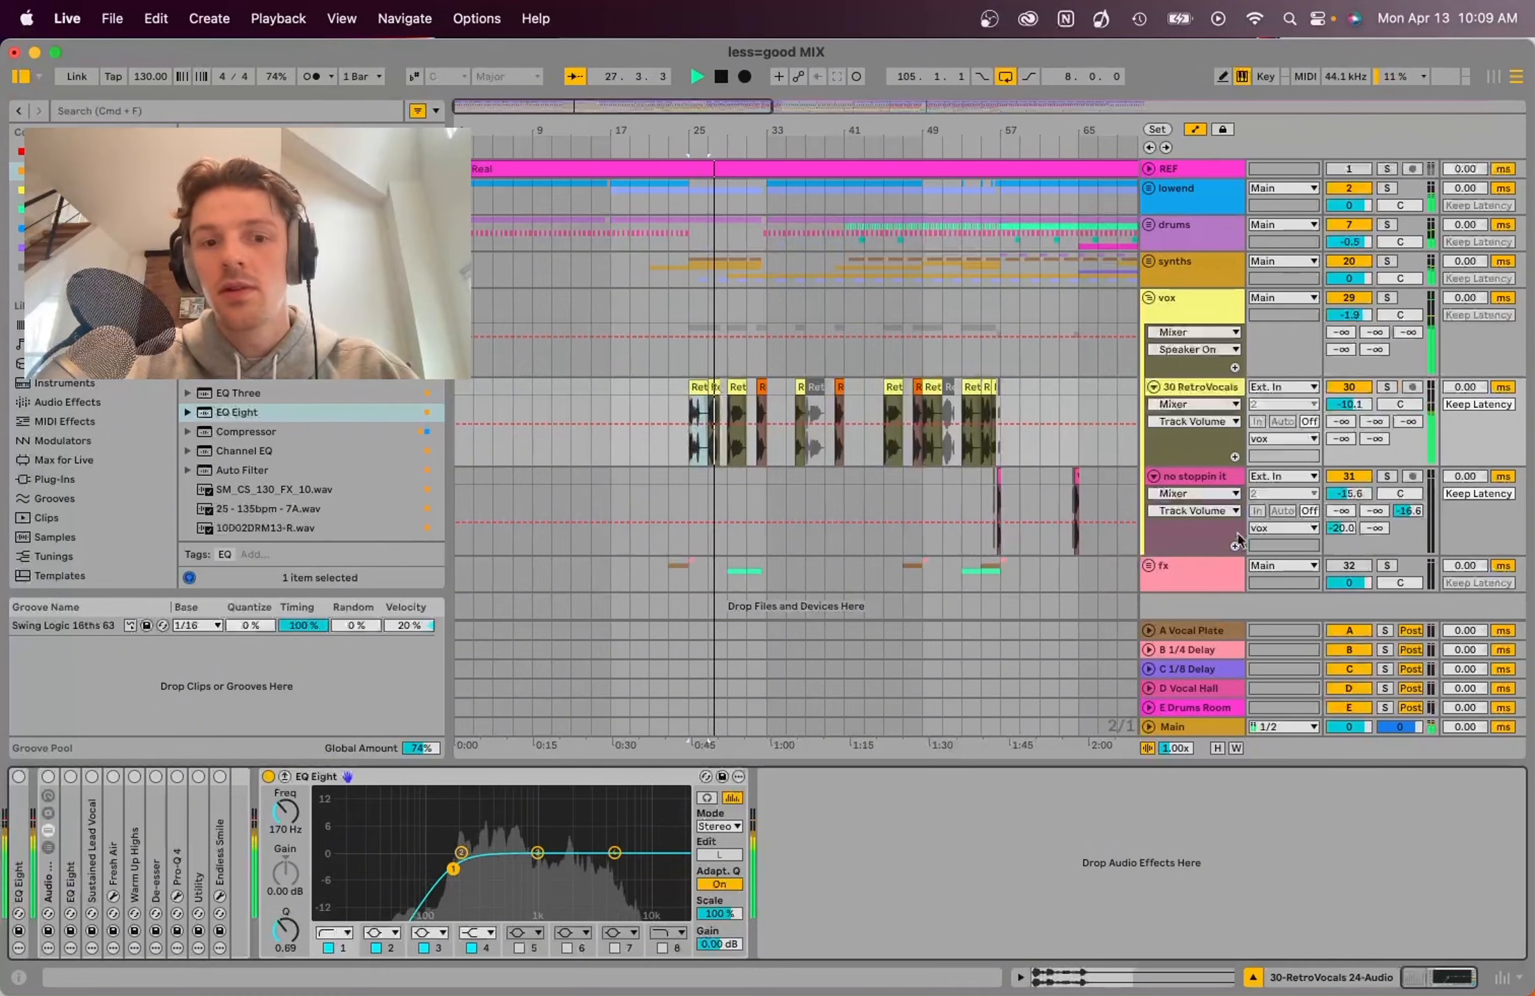
Step: Lower the RetroVocals track volume to -12.5 dB and fine-tune the low-cut frequency down to about 160 Hz
left_click_drag(1348, 404, 1348, 420)
key("space")
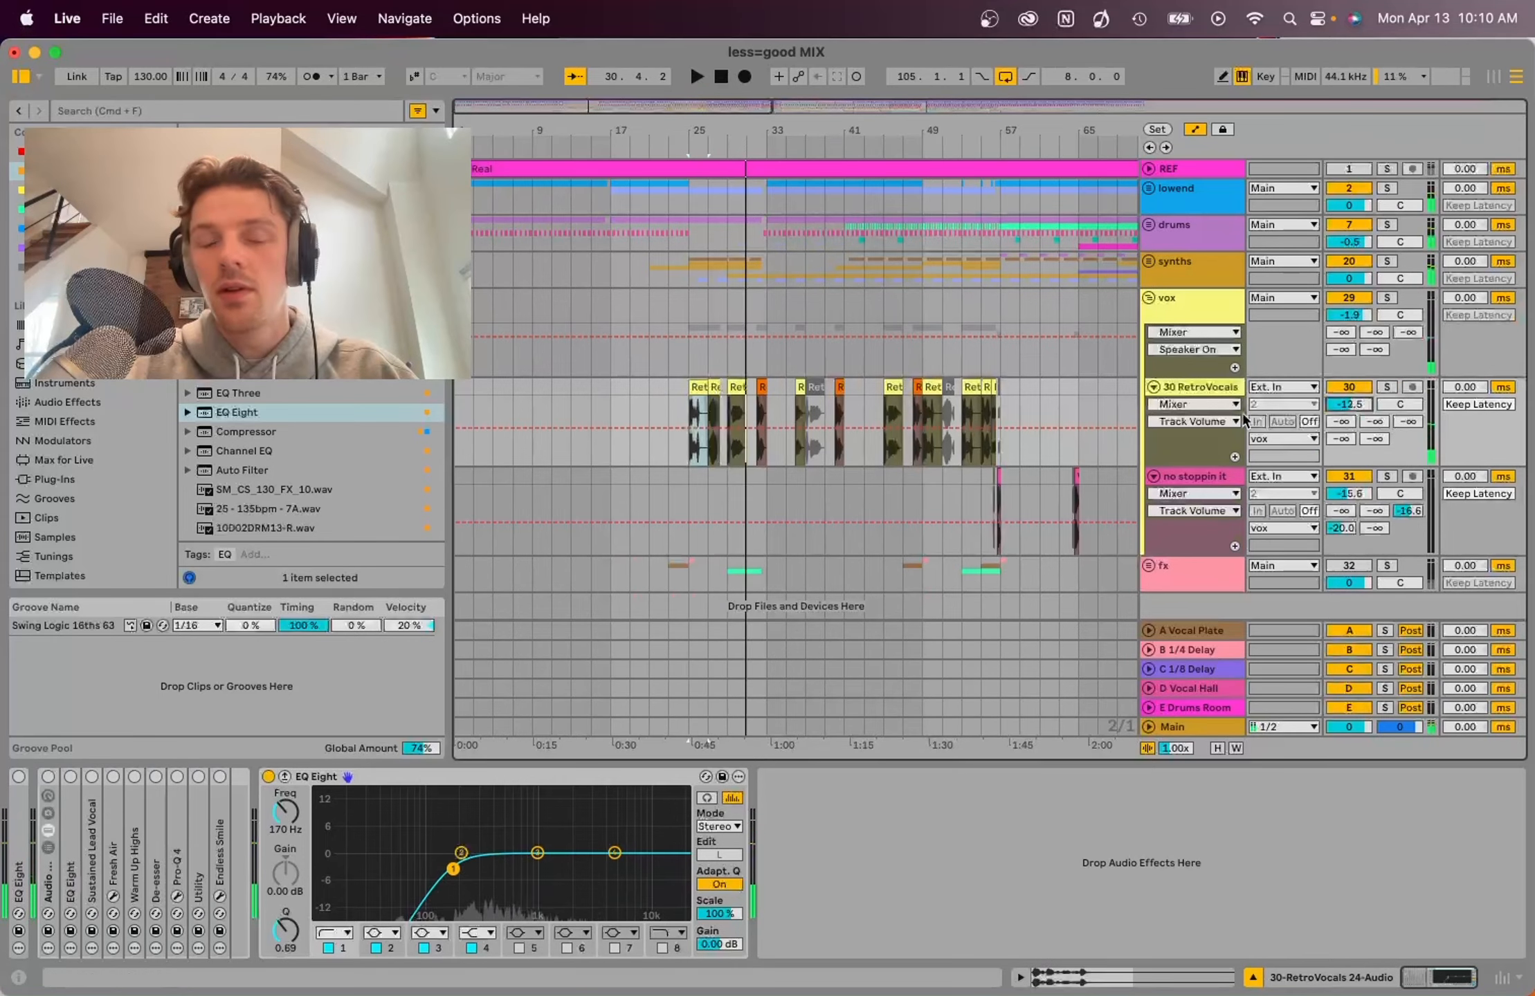
left_click_drag(285, 814, 284, 818)
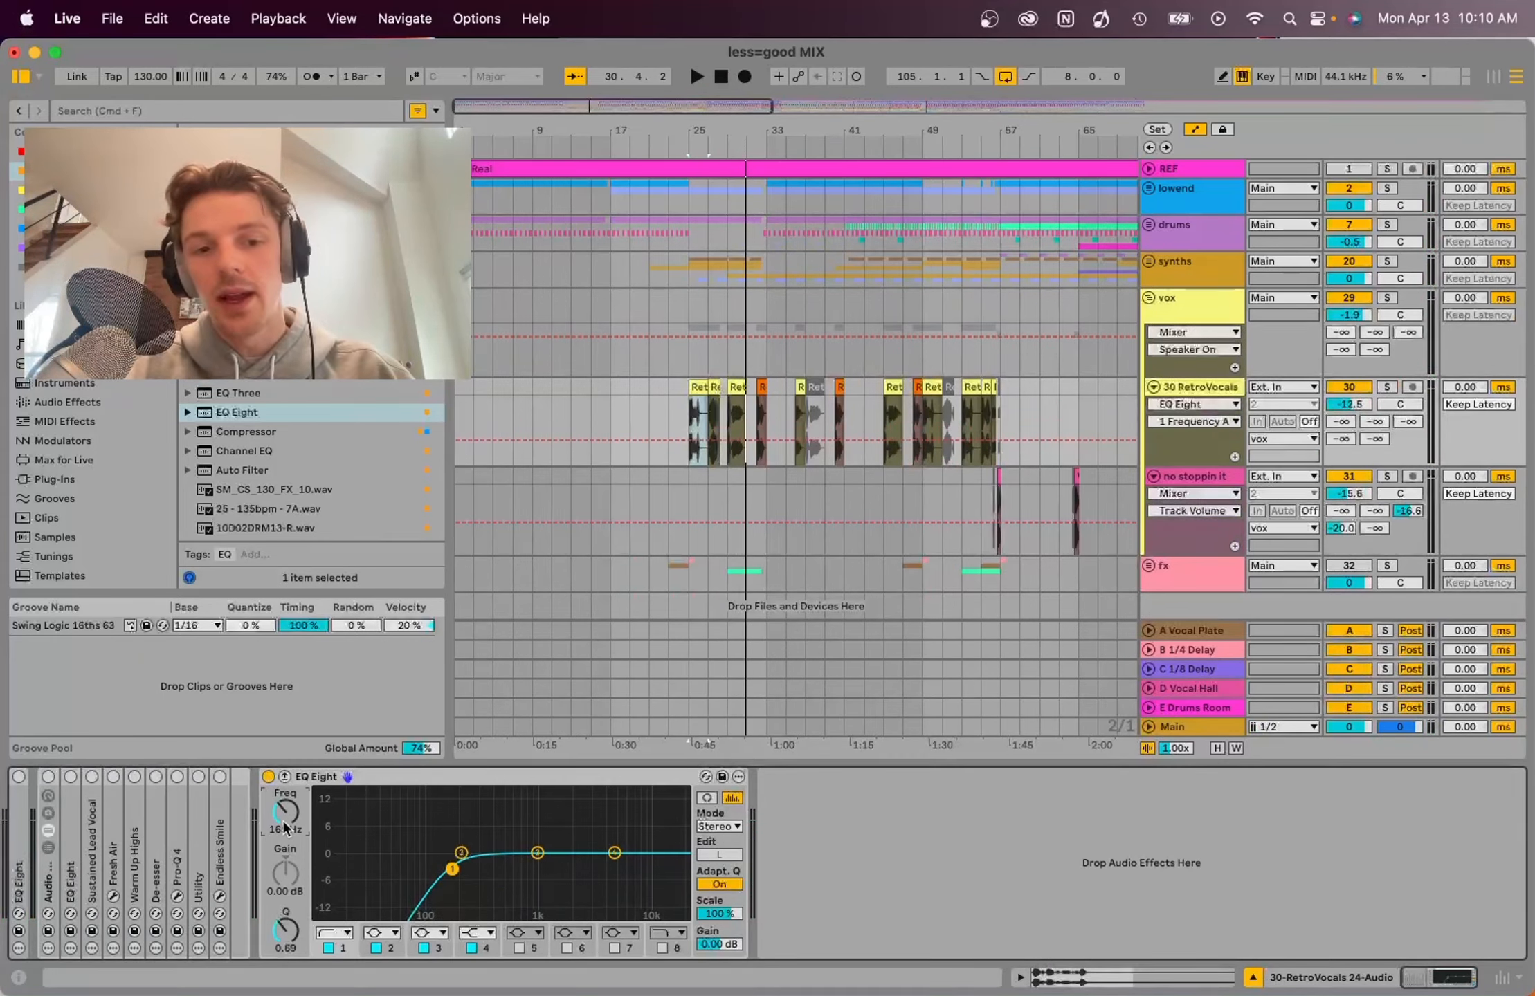
left_click_drag(451, 869, 453, 869)
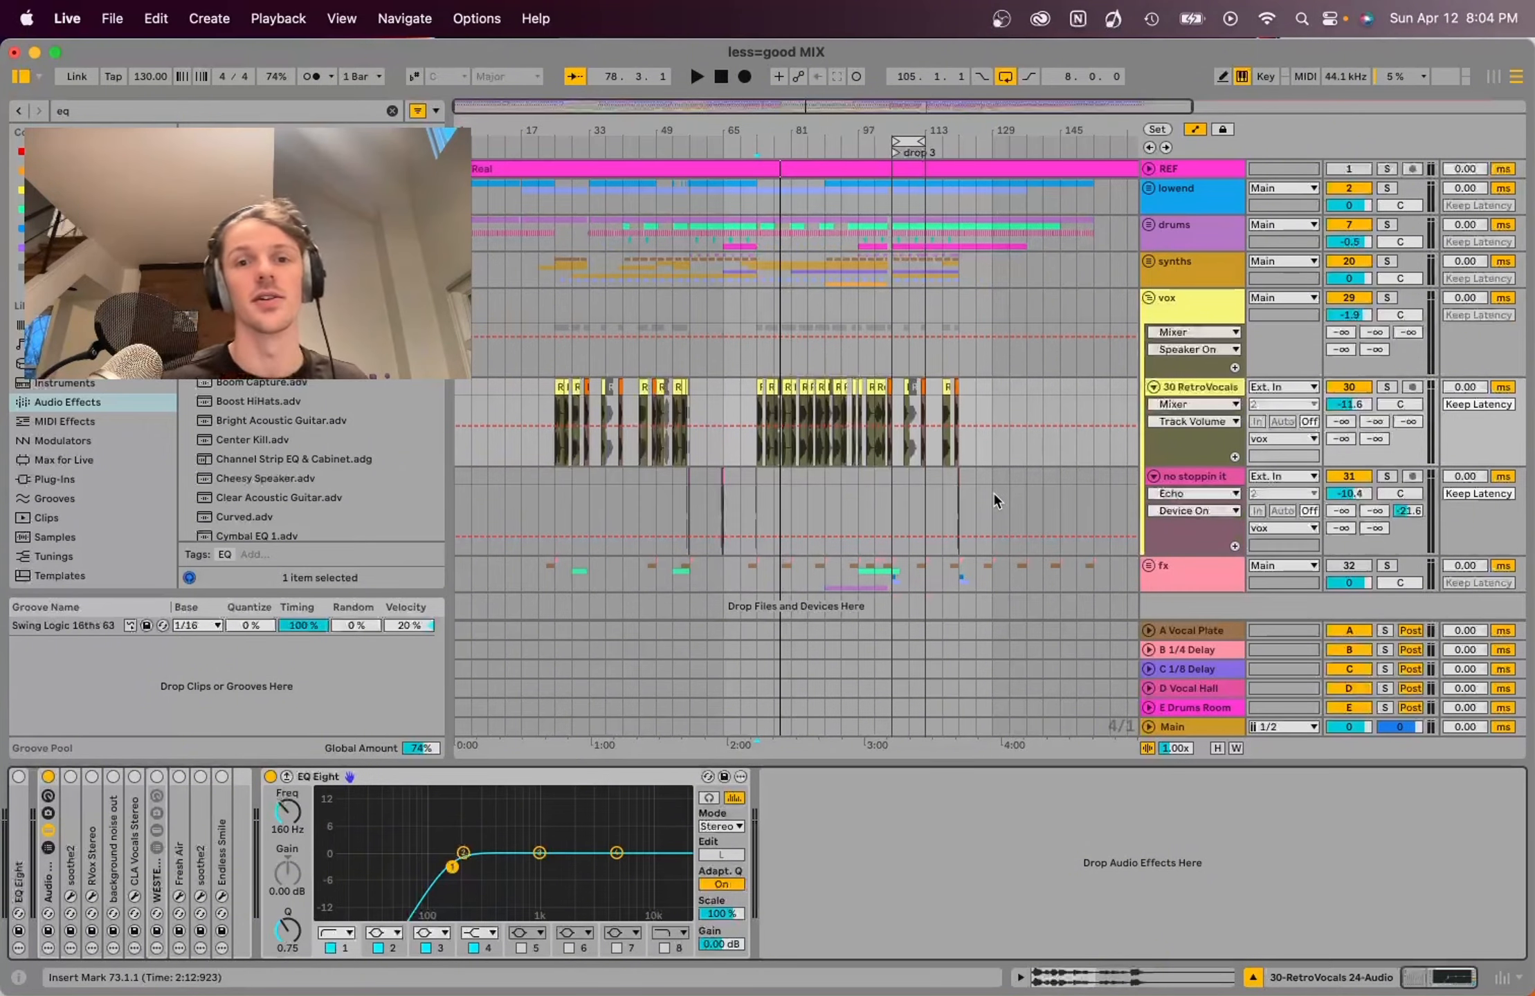
Step: Search the audio effects for "susta" and load the Sustained Lead Vocal compressor preset after the EQ Eight
scroll(828, 480, "up", 8)
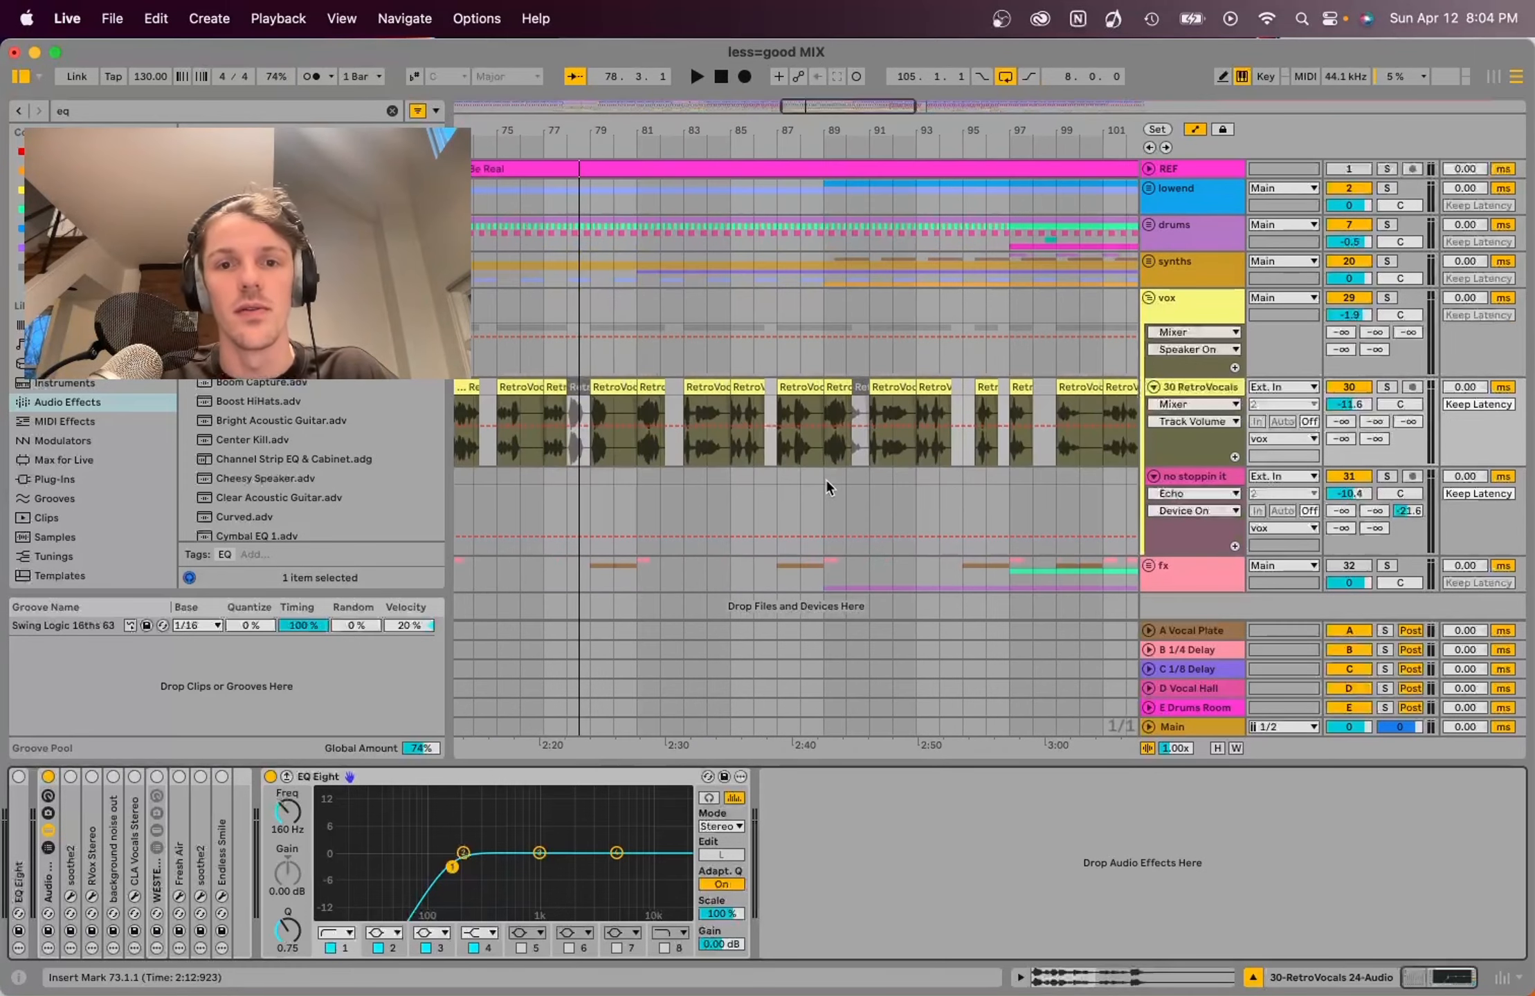
scroll(824, 477, "left", 2)
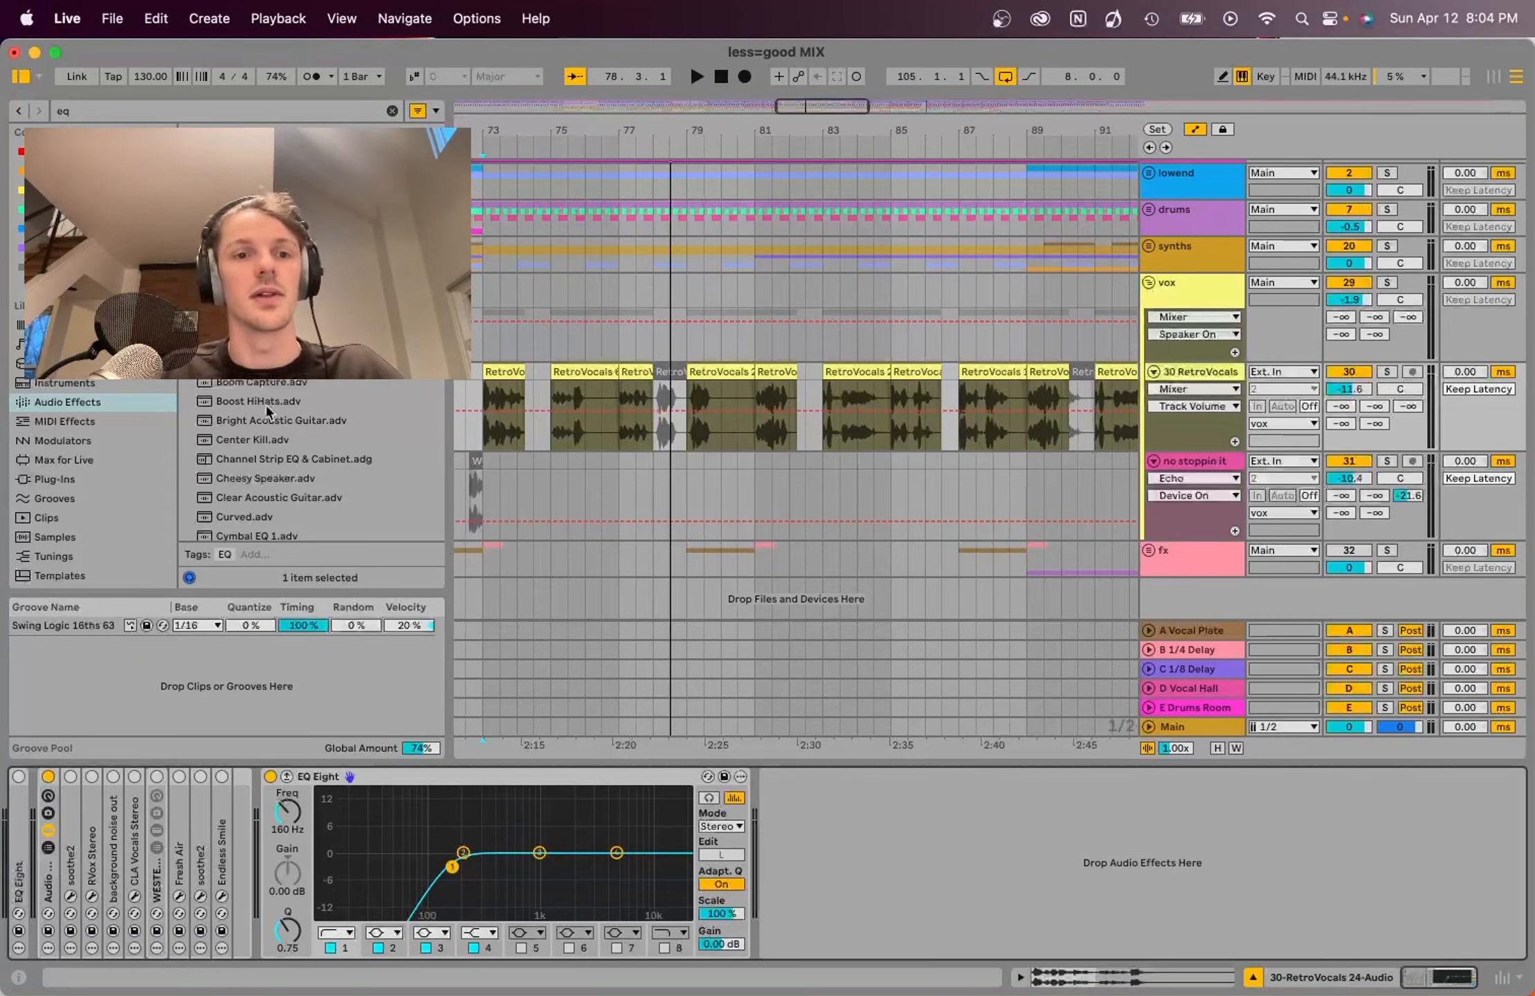
scroll(267, 407, "down", 5)
left_click(392, 110)
type("su")
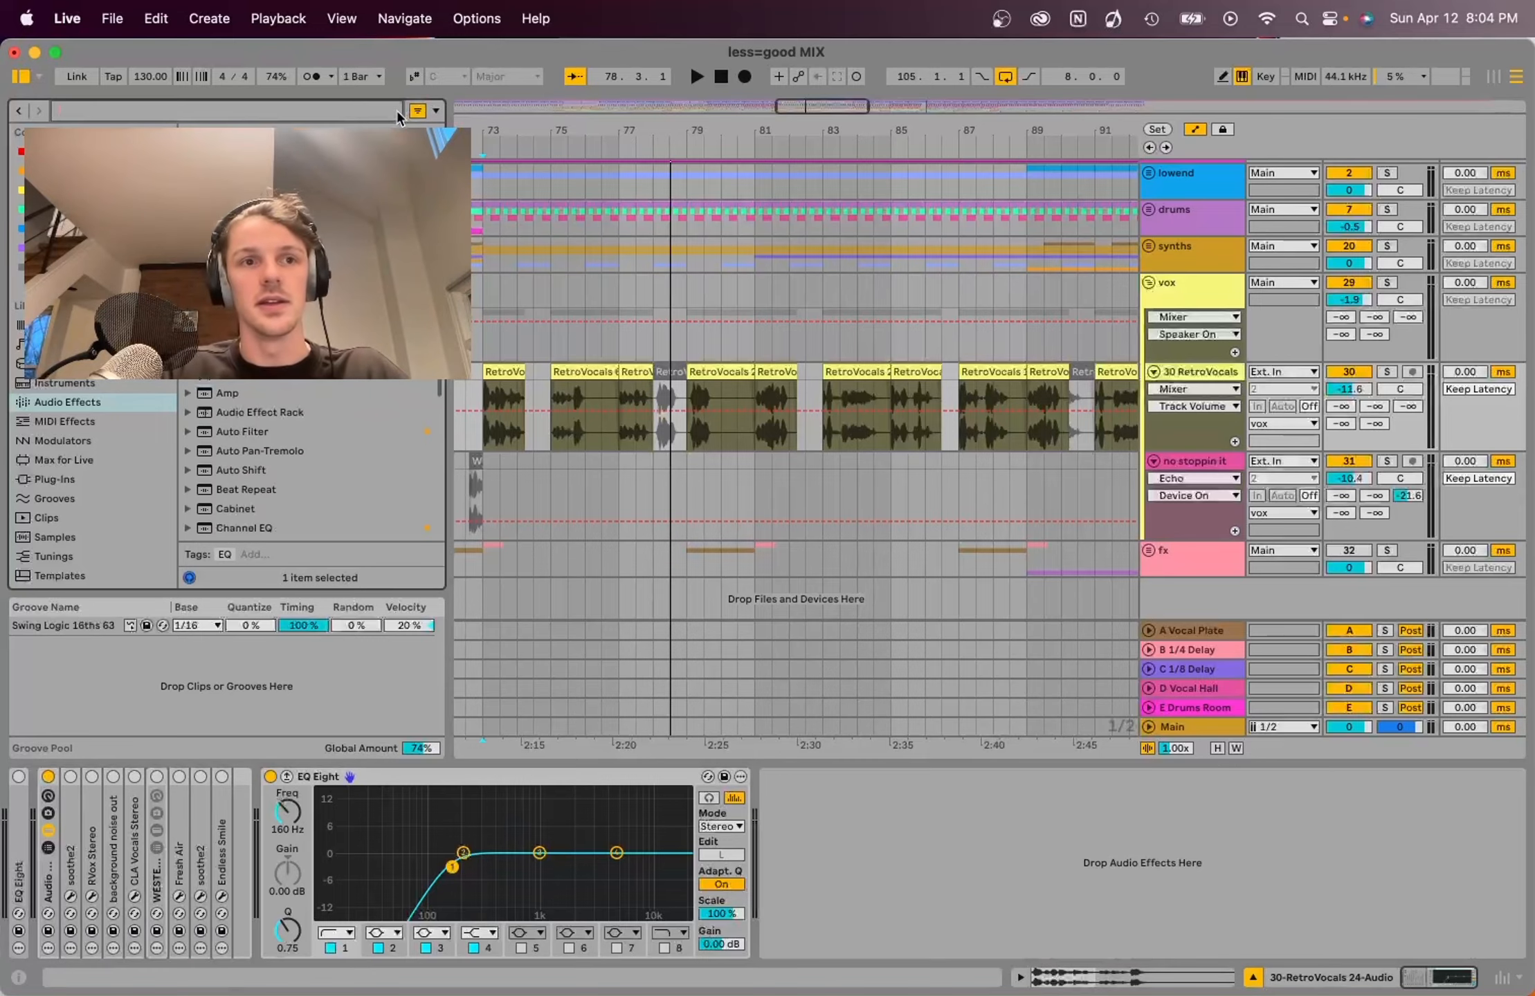
type("tain")
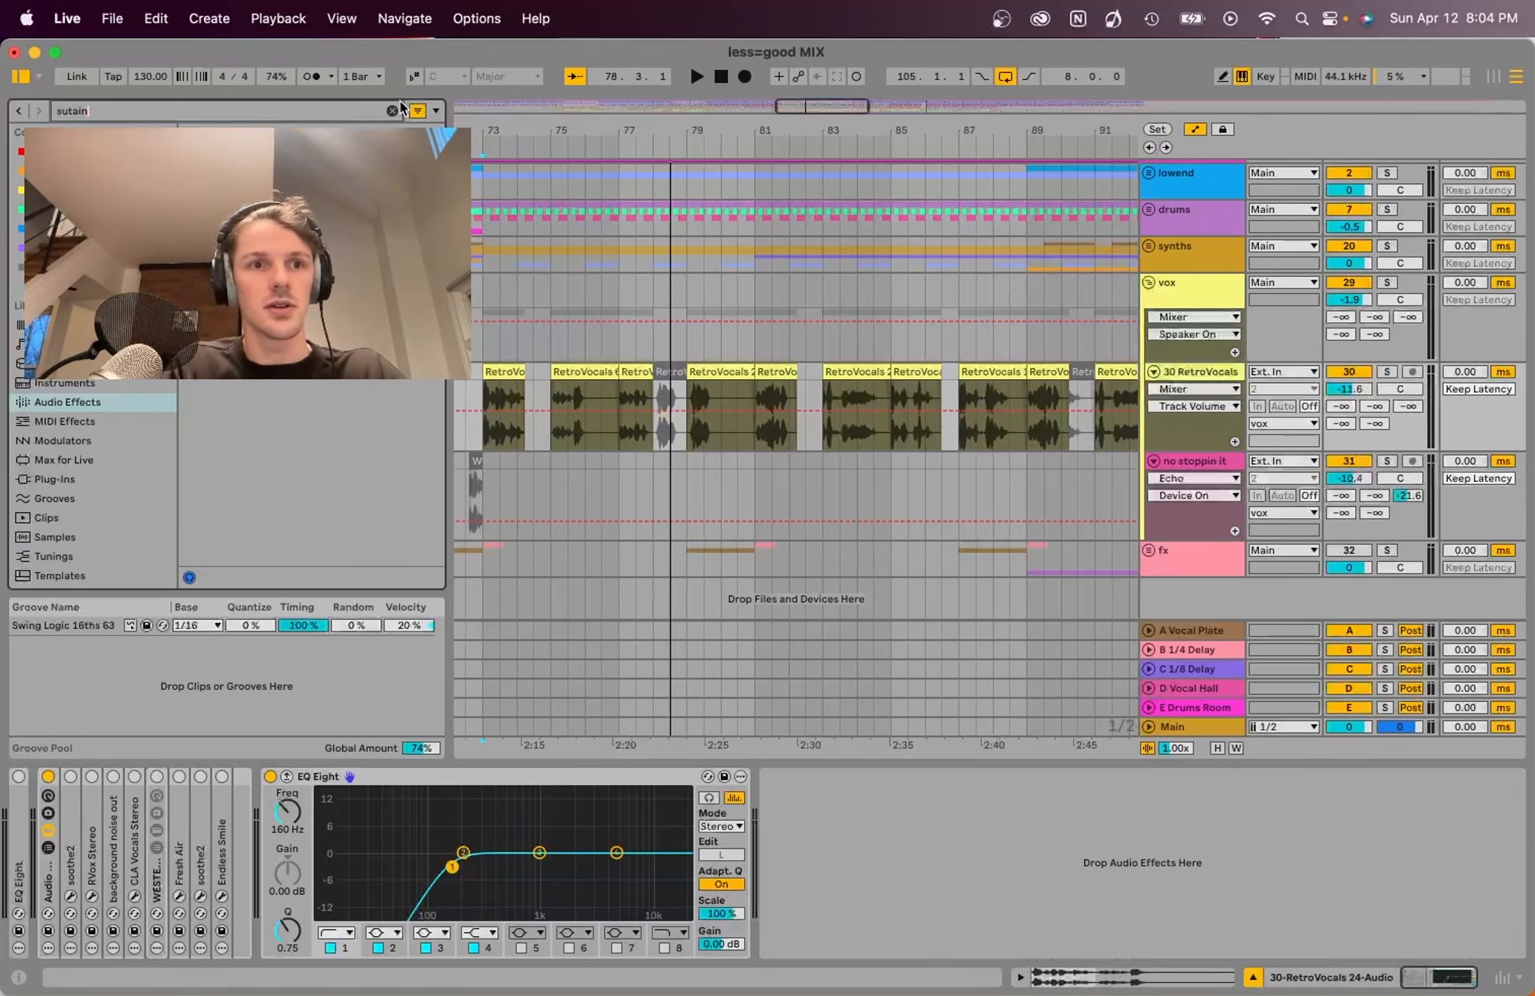
type("st")
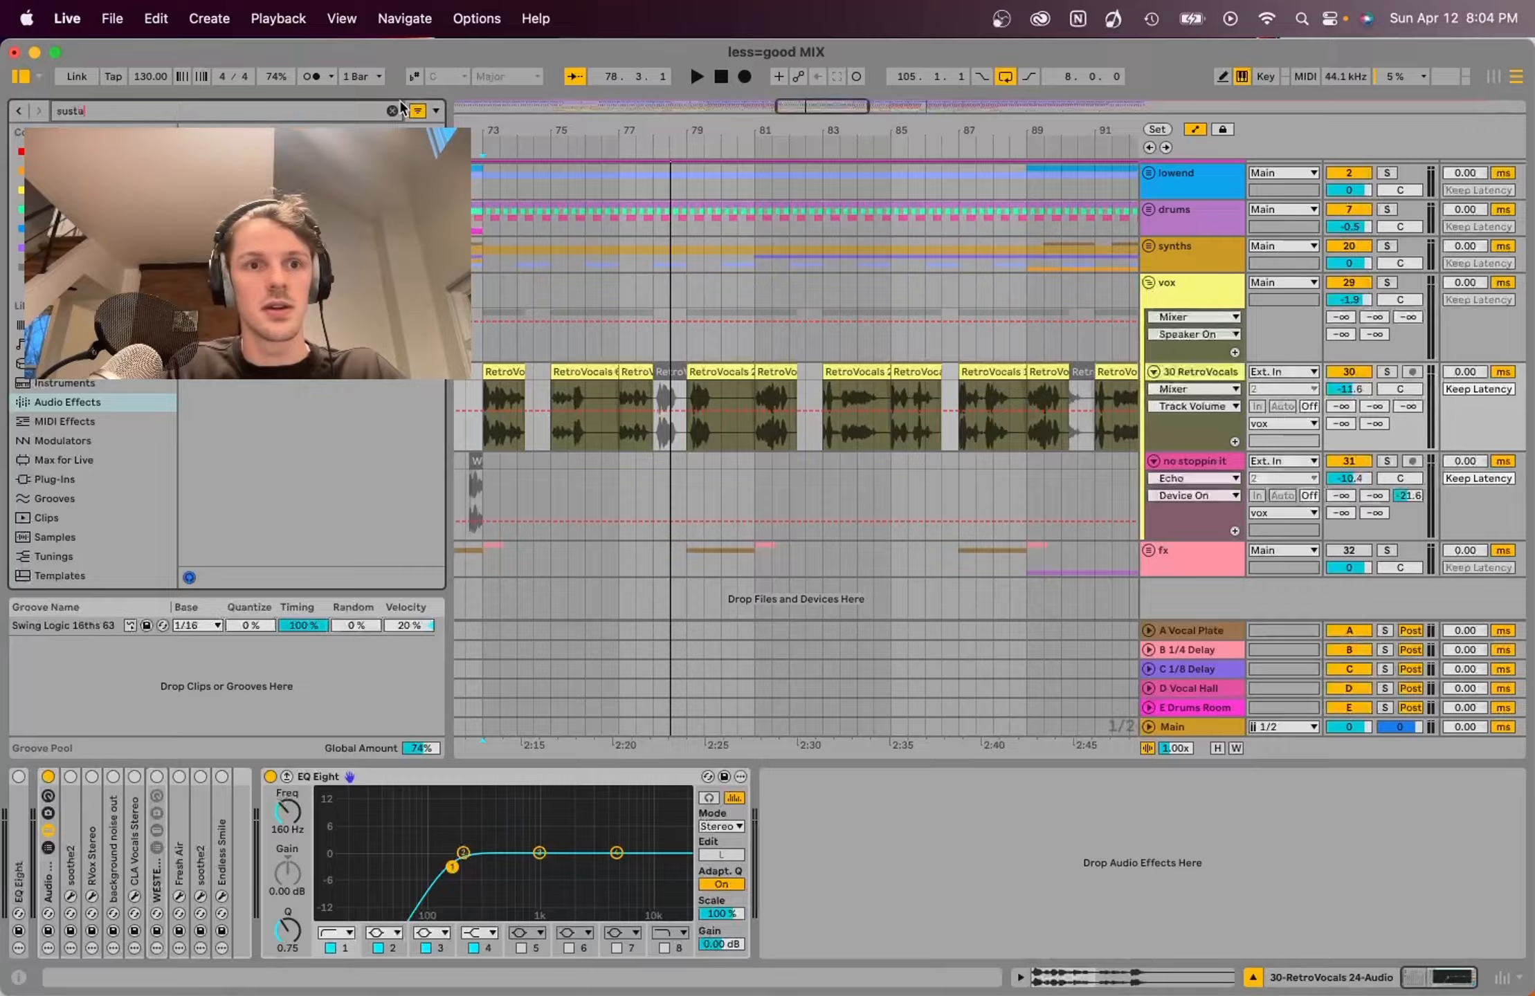
left_click_drag(291, 150, 803, 842)
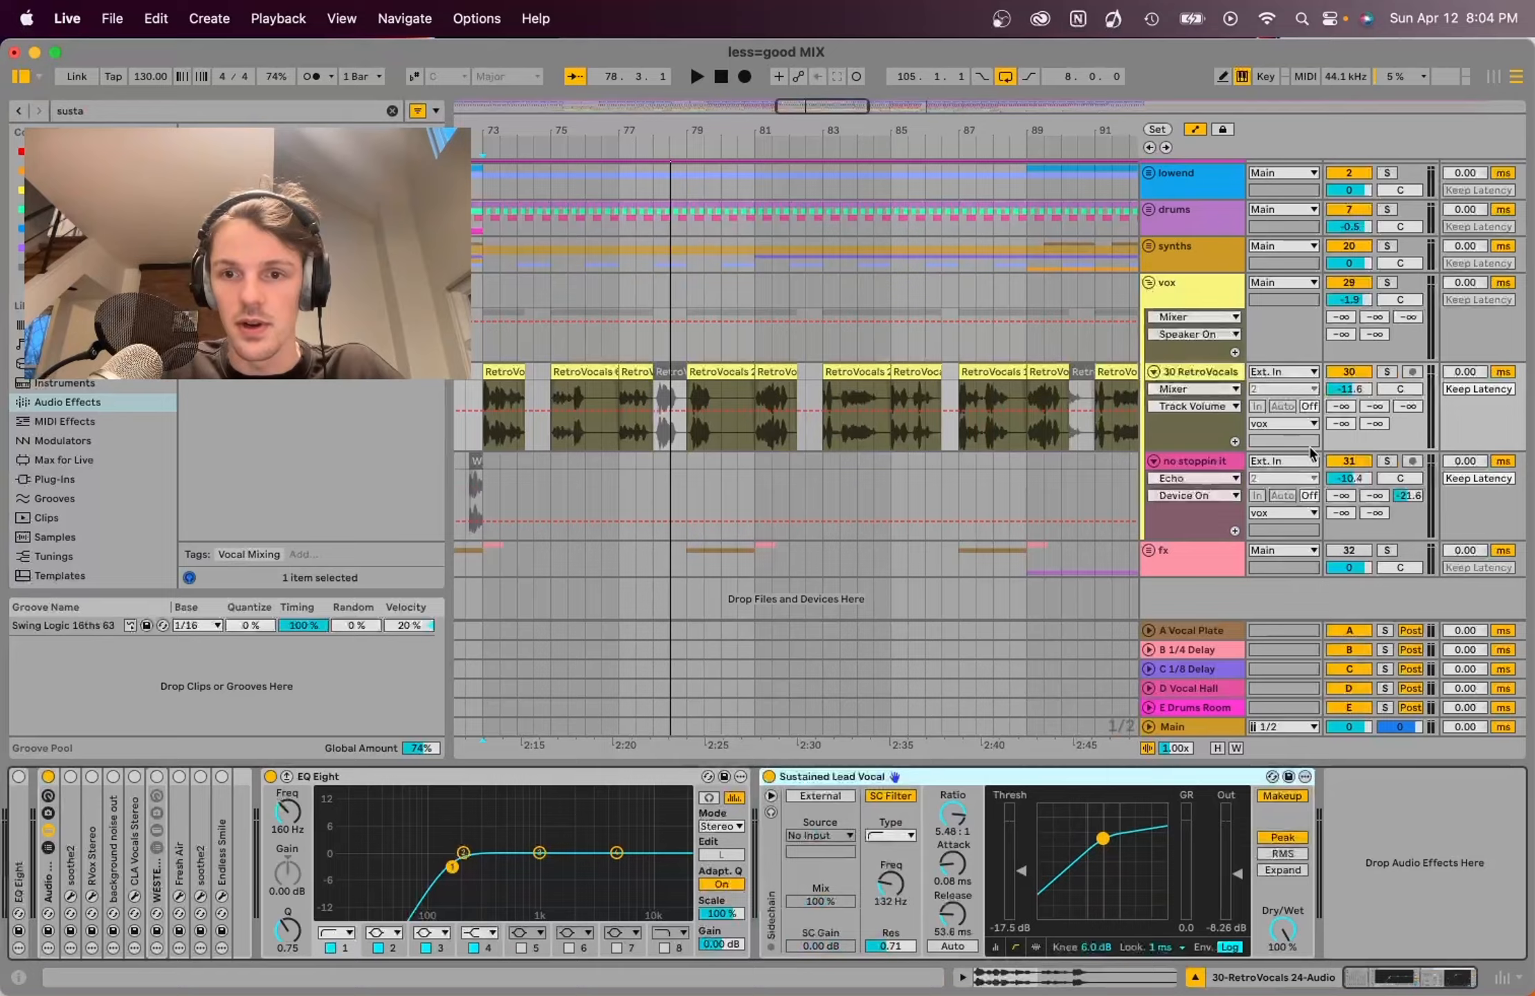
Step: Solo the RetroVocals track and play it from the clip at bar 73
left_click(505, 371)
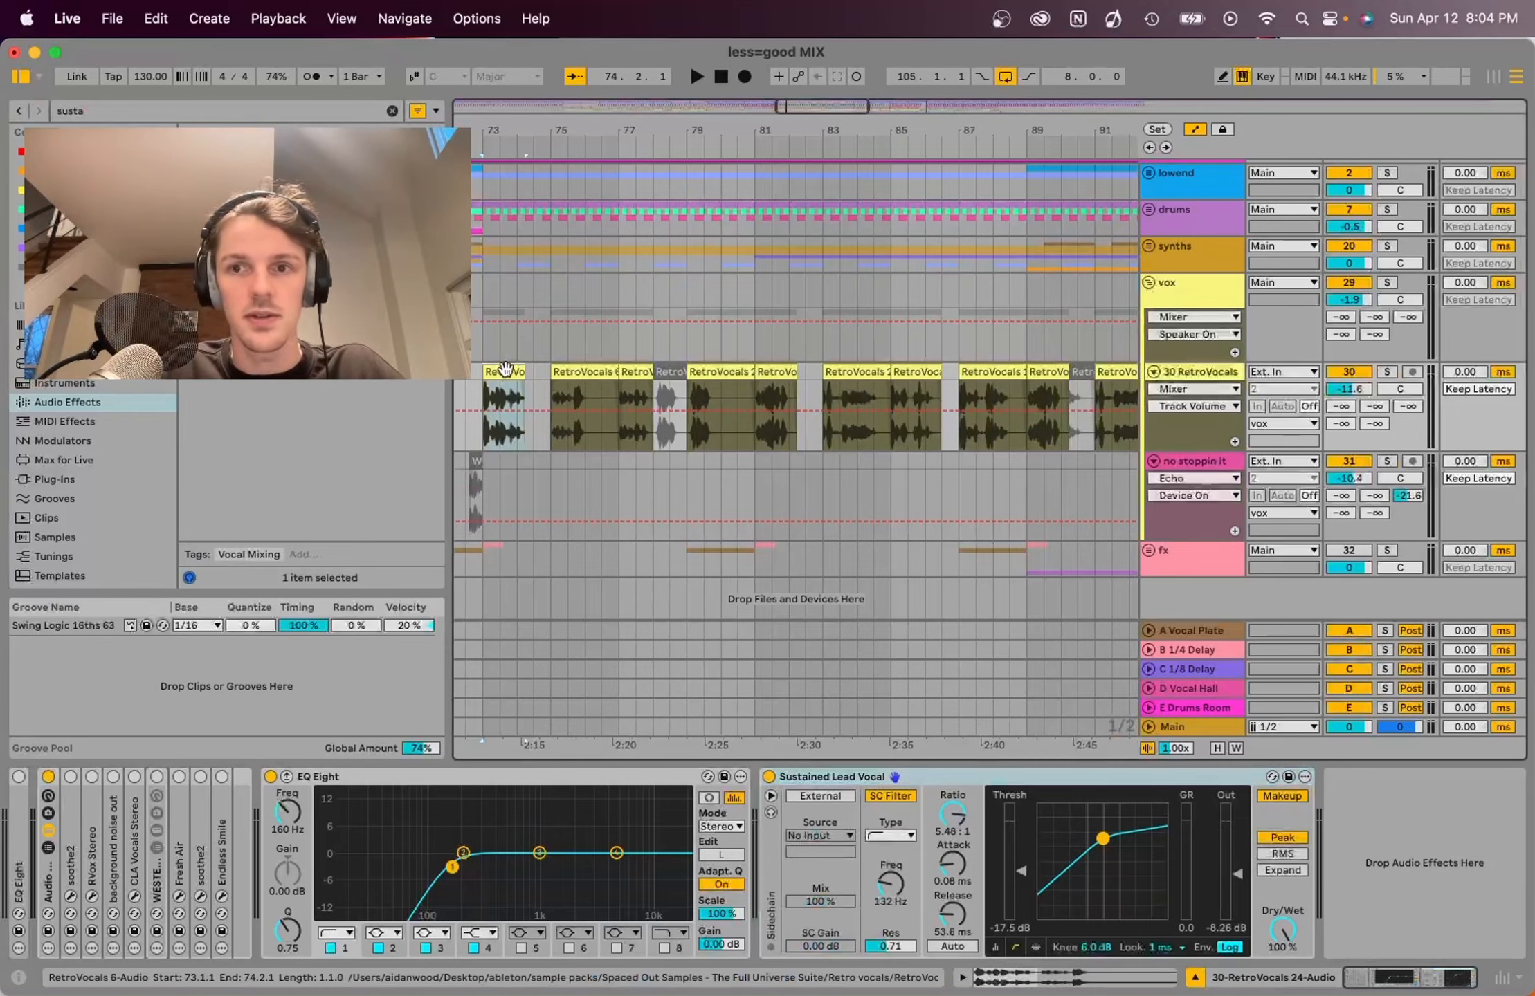
left_click(1390, 372)
key("space")
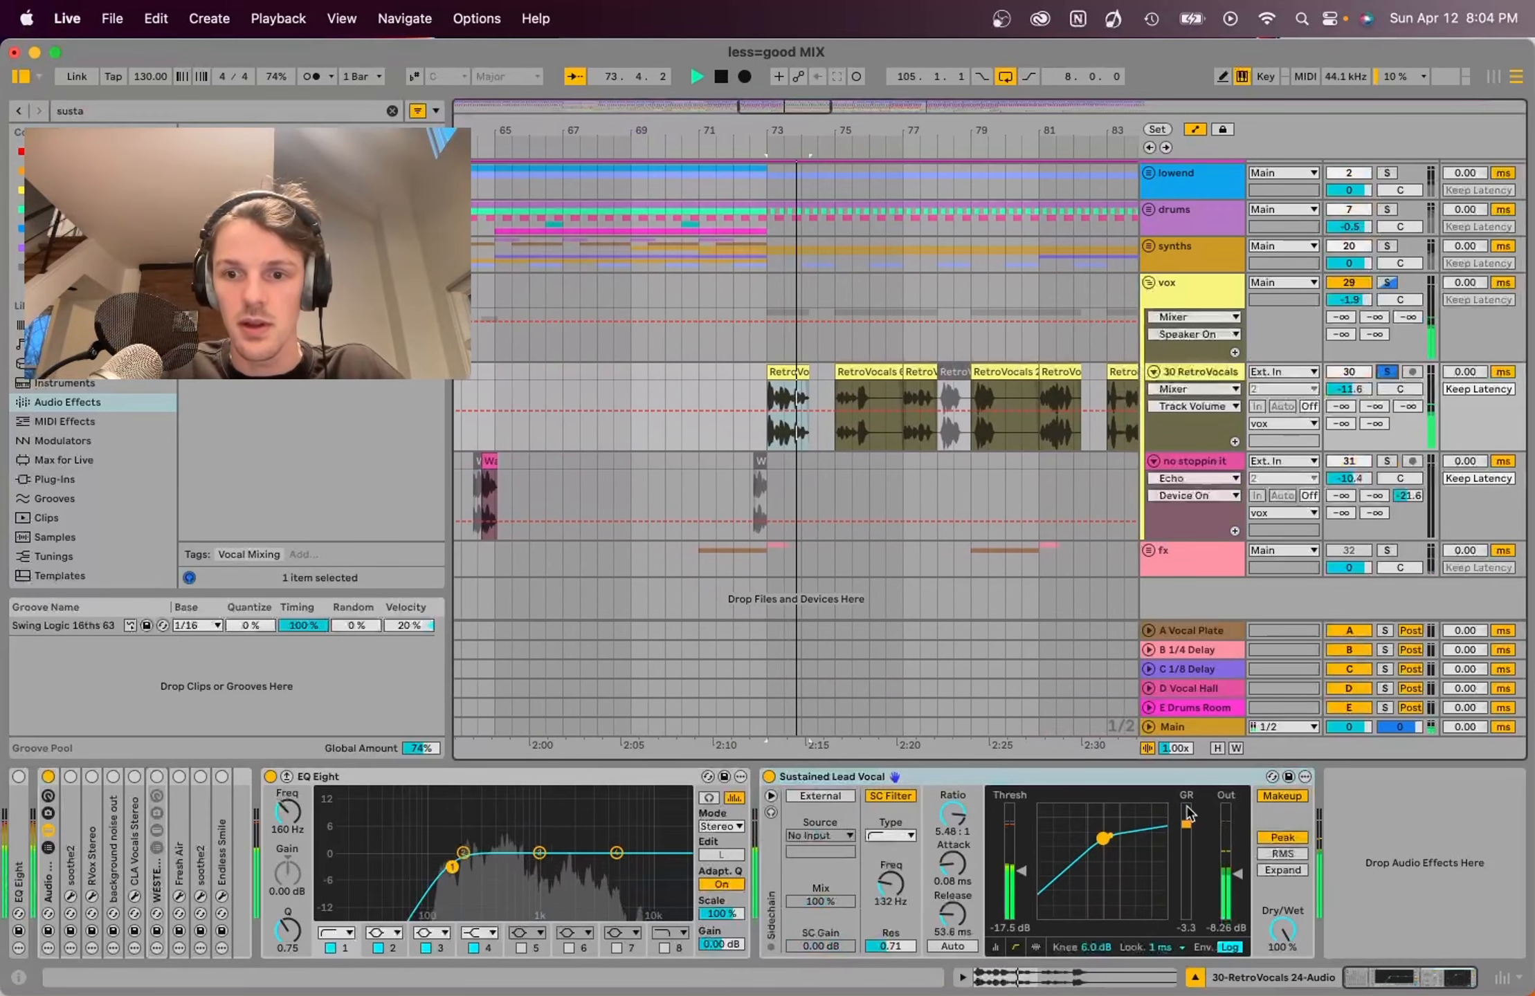
Step: Reduce the Sustained Lead Vocal compressor's Dry/Wet to 17% while listening to the vocal
left_click_drag(1282, 931, 1283, 994)
key("space")
key("space")
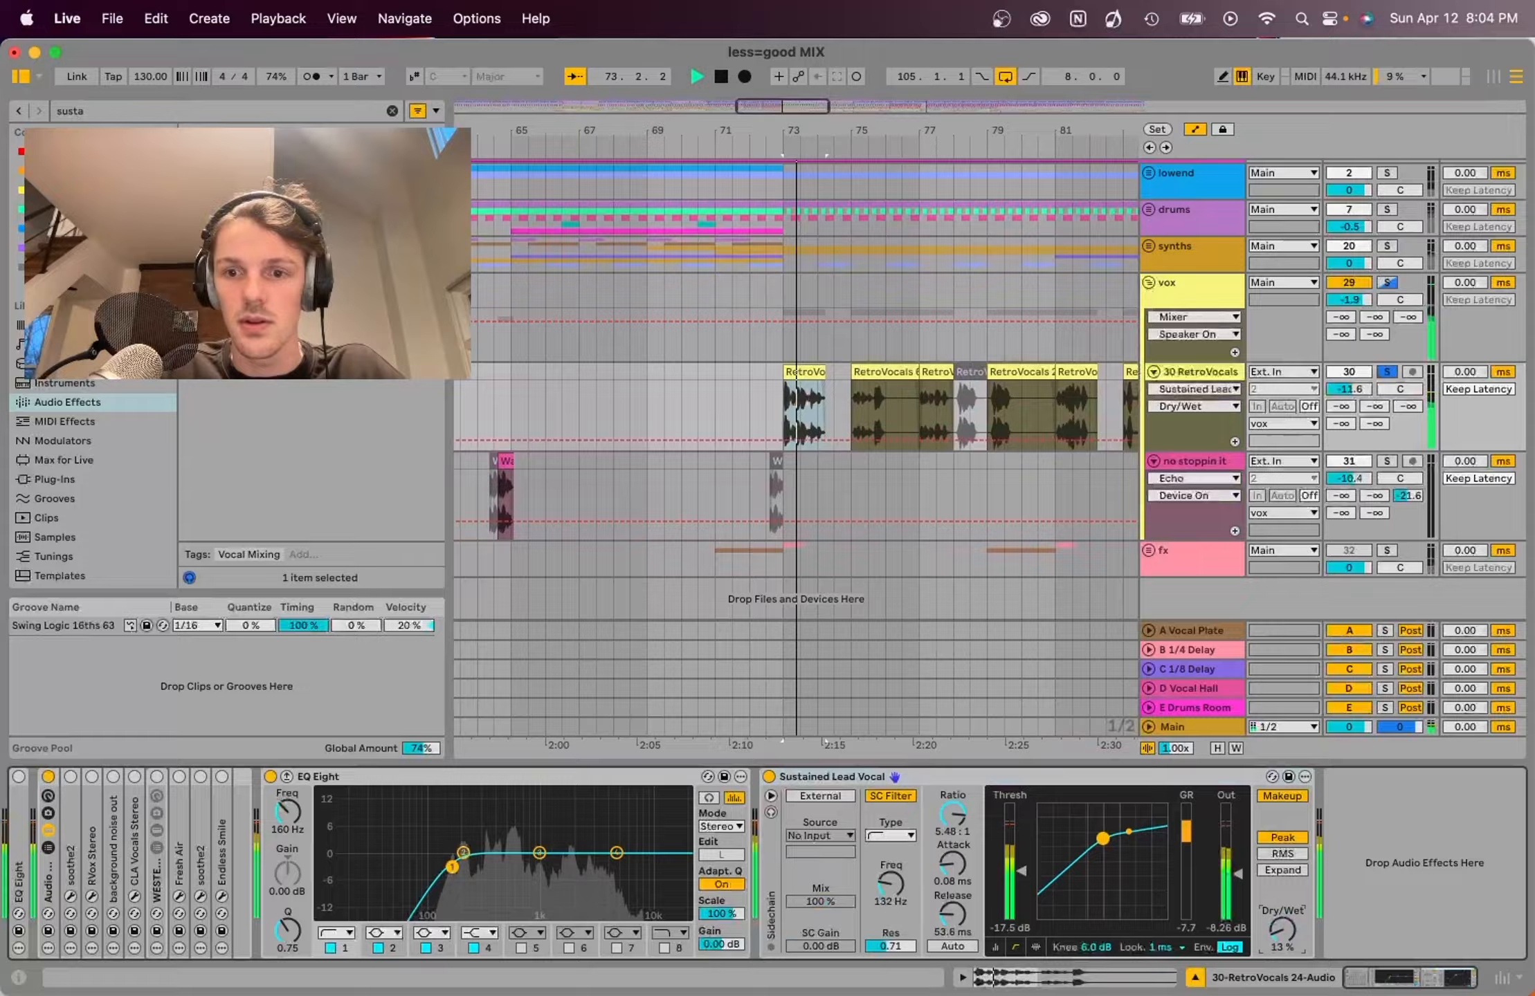
left_click_drag(1282, 931, 1282, 928)
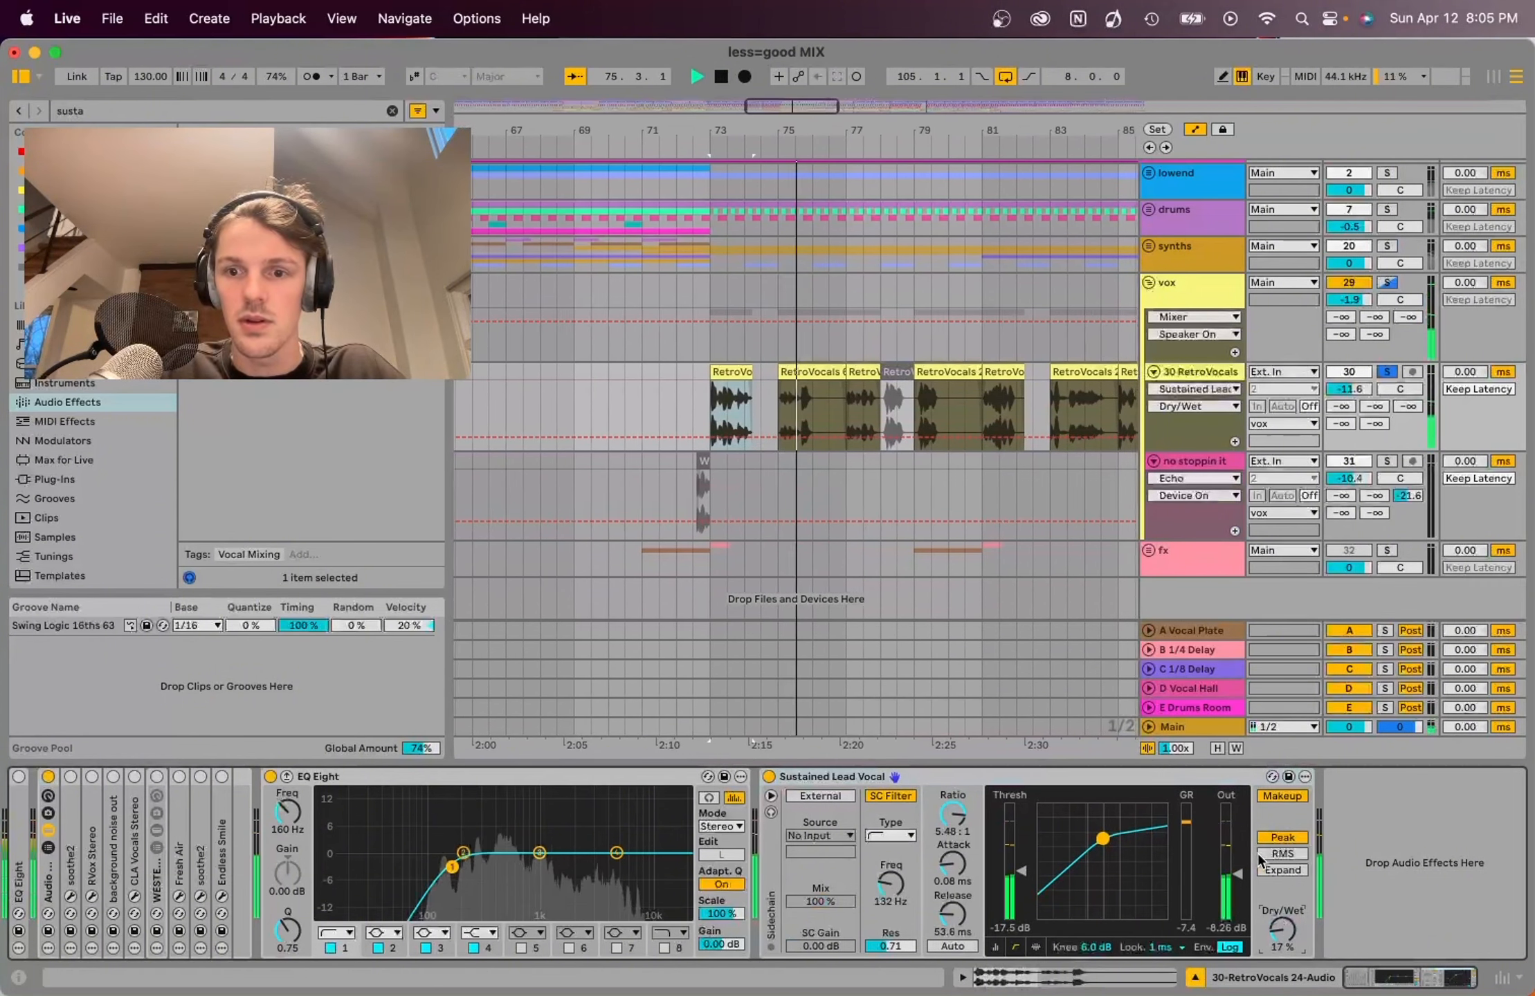
Step: Bypass and re-enable the compressor to compare the RetroVocals track's level in the mixer, resetting its peak reading
key("Tab")
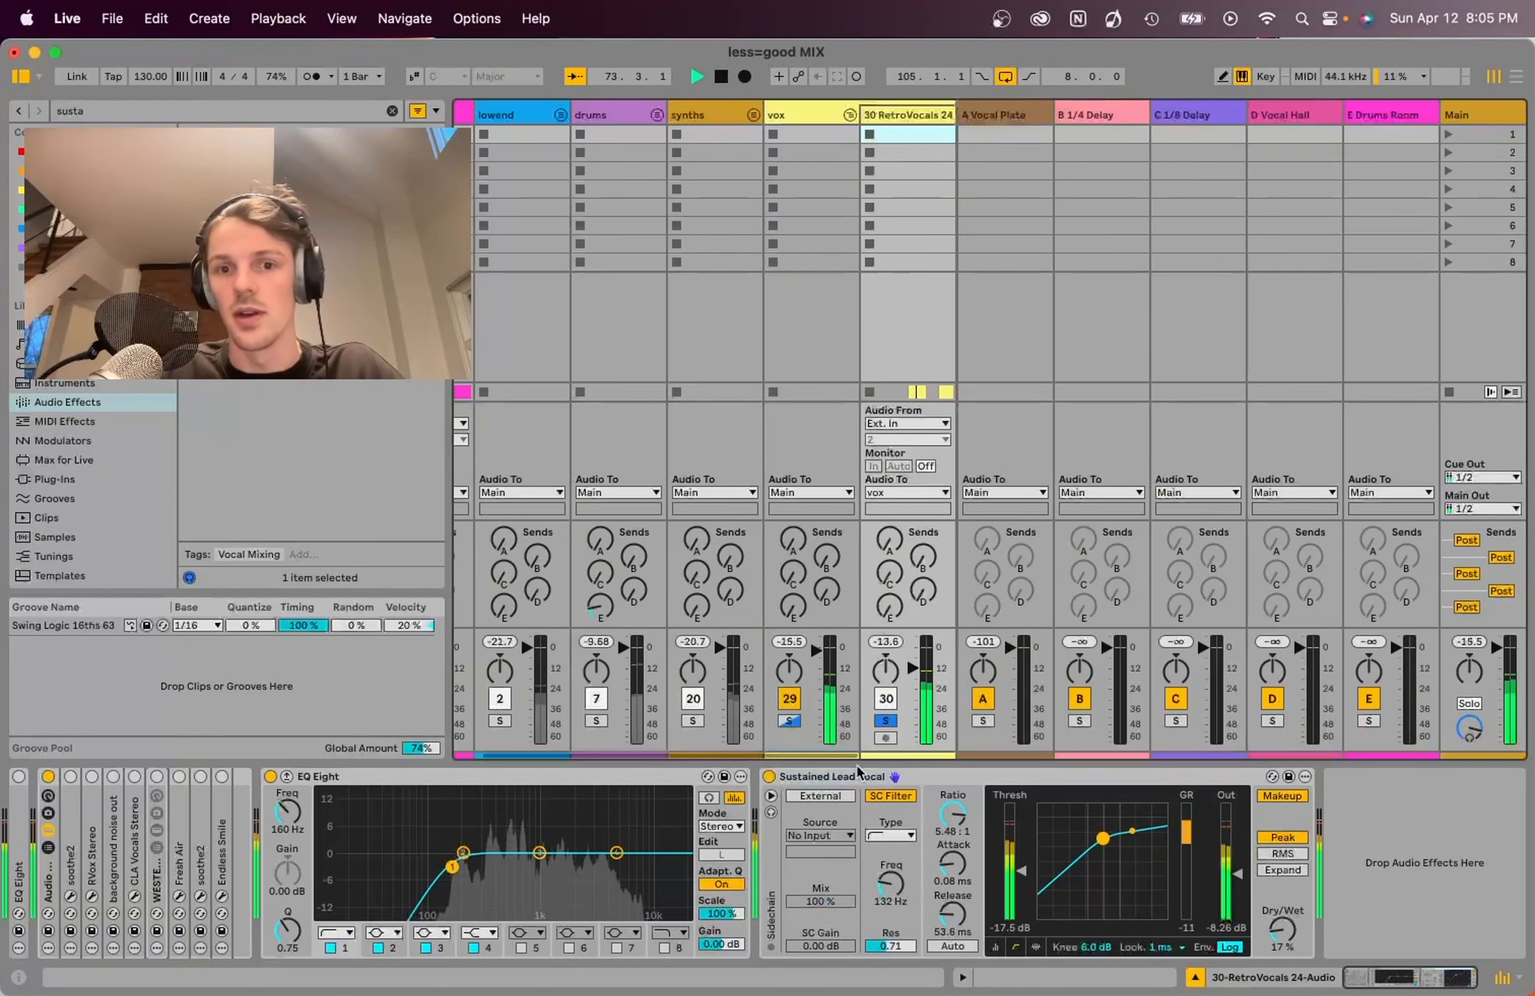
left_click(767, 776)
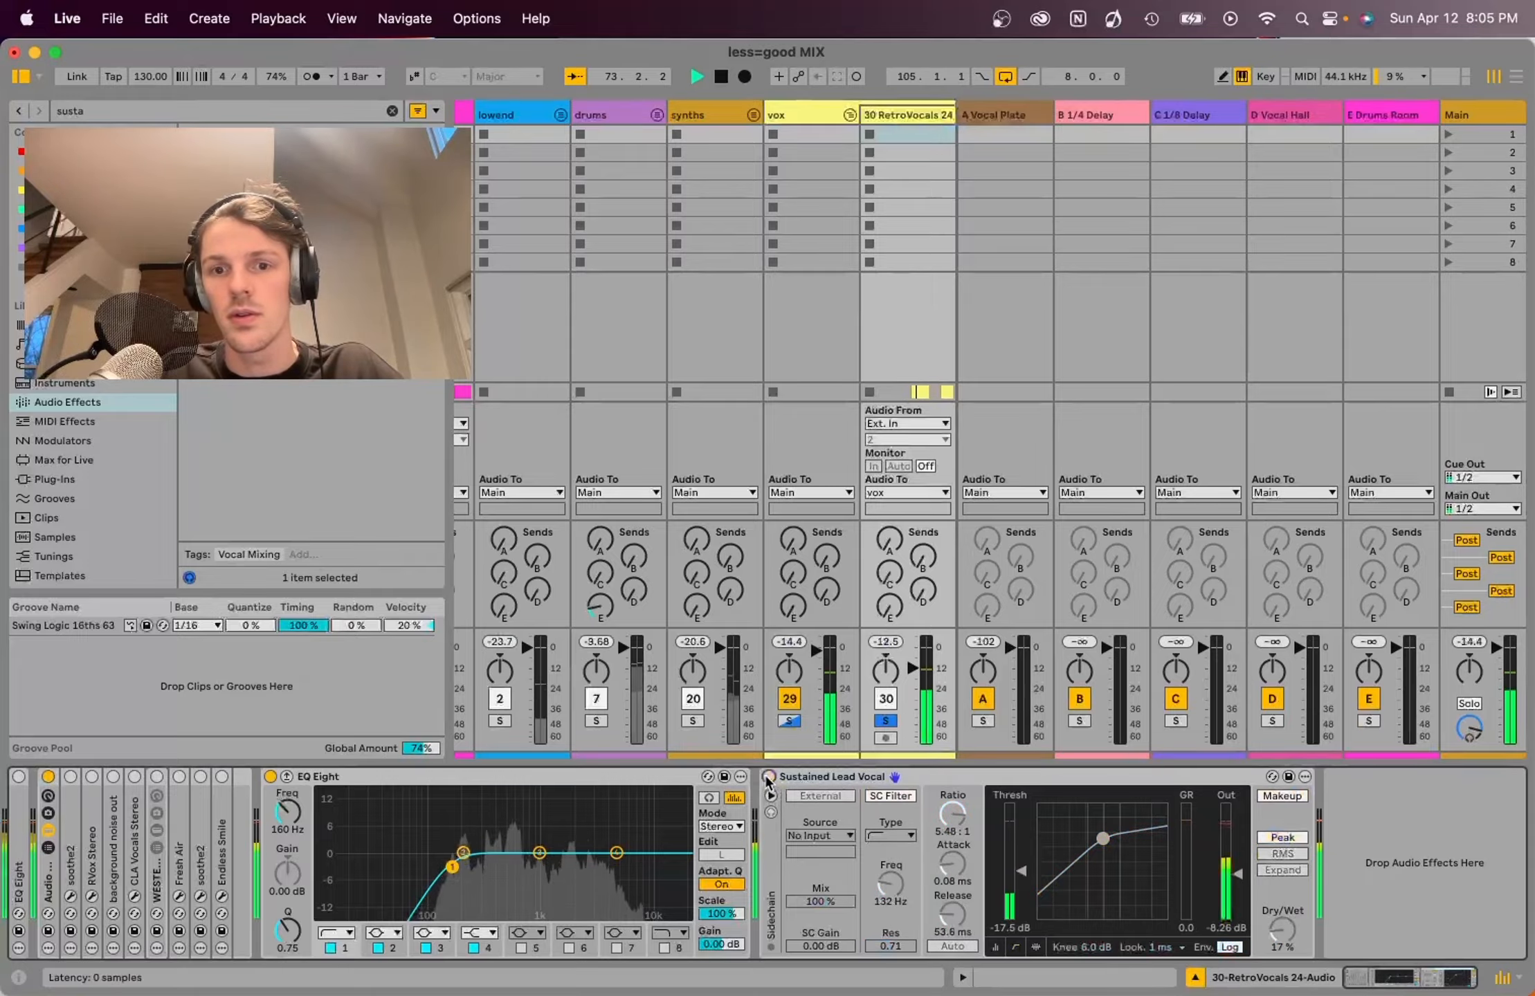
left_click(767, 776)
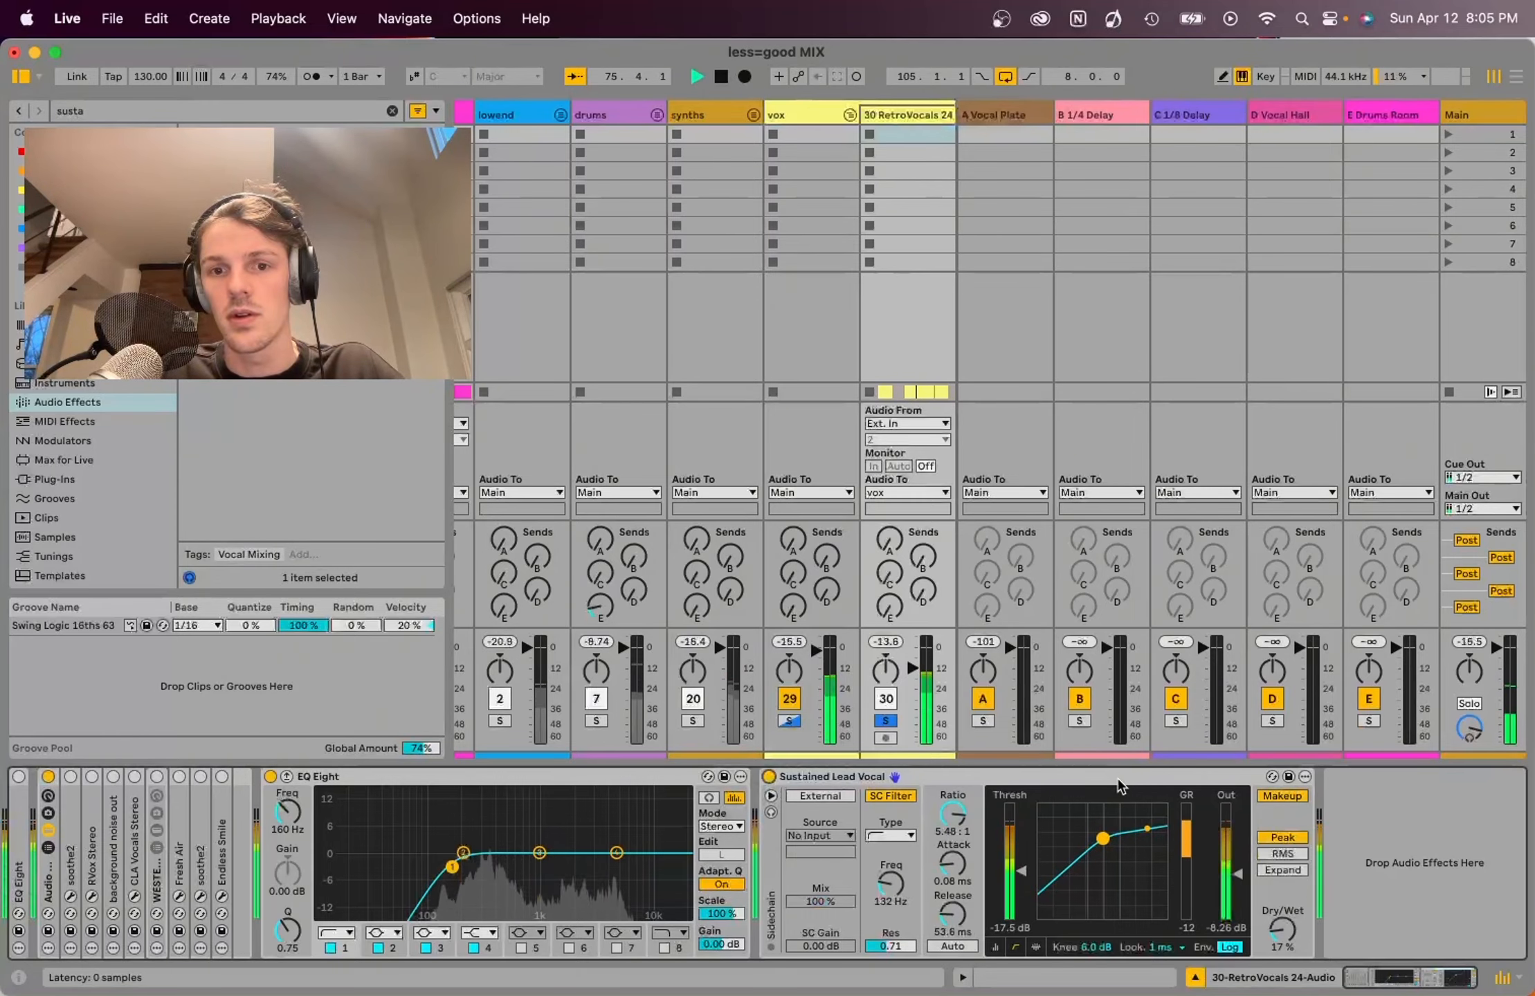
key("Tab")
key("Tab")
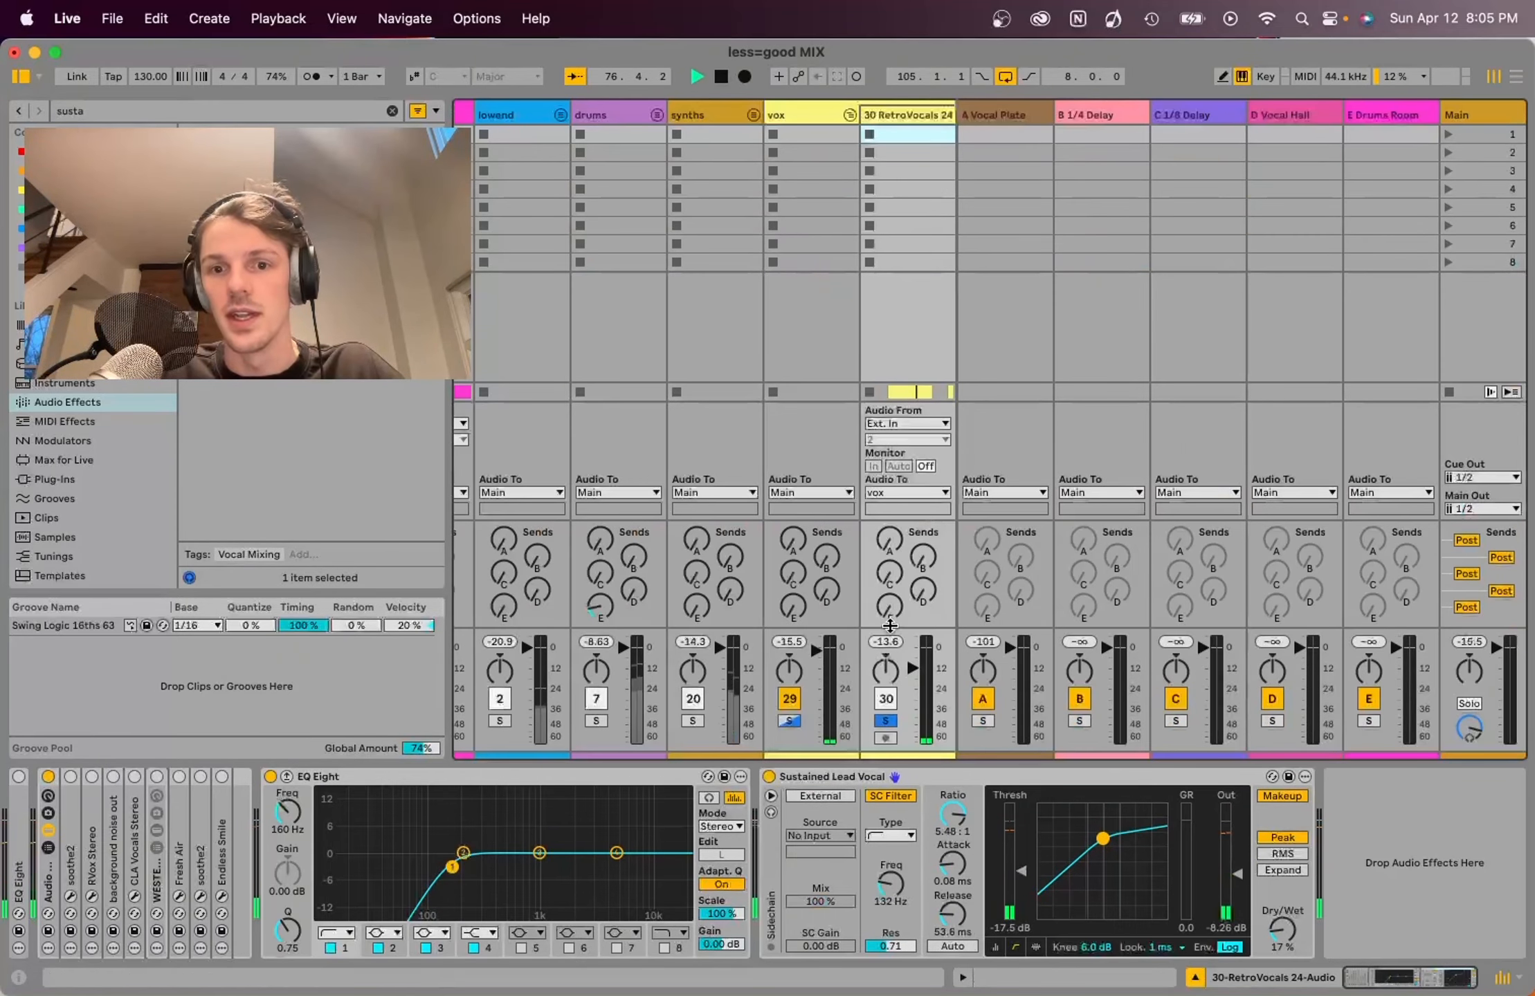
left_click_drag(885, 651, 883, 647)
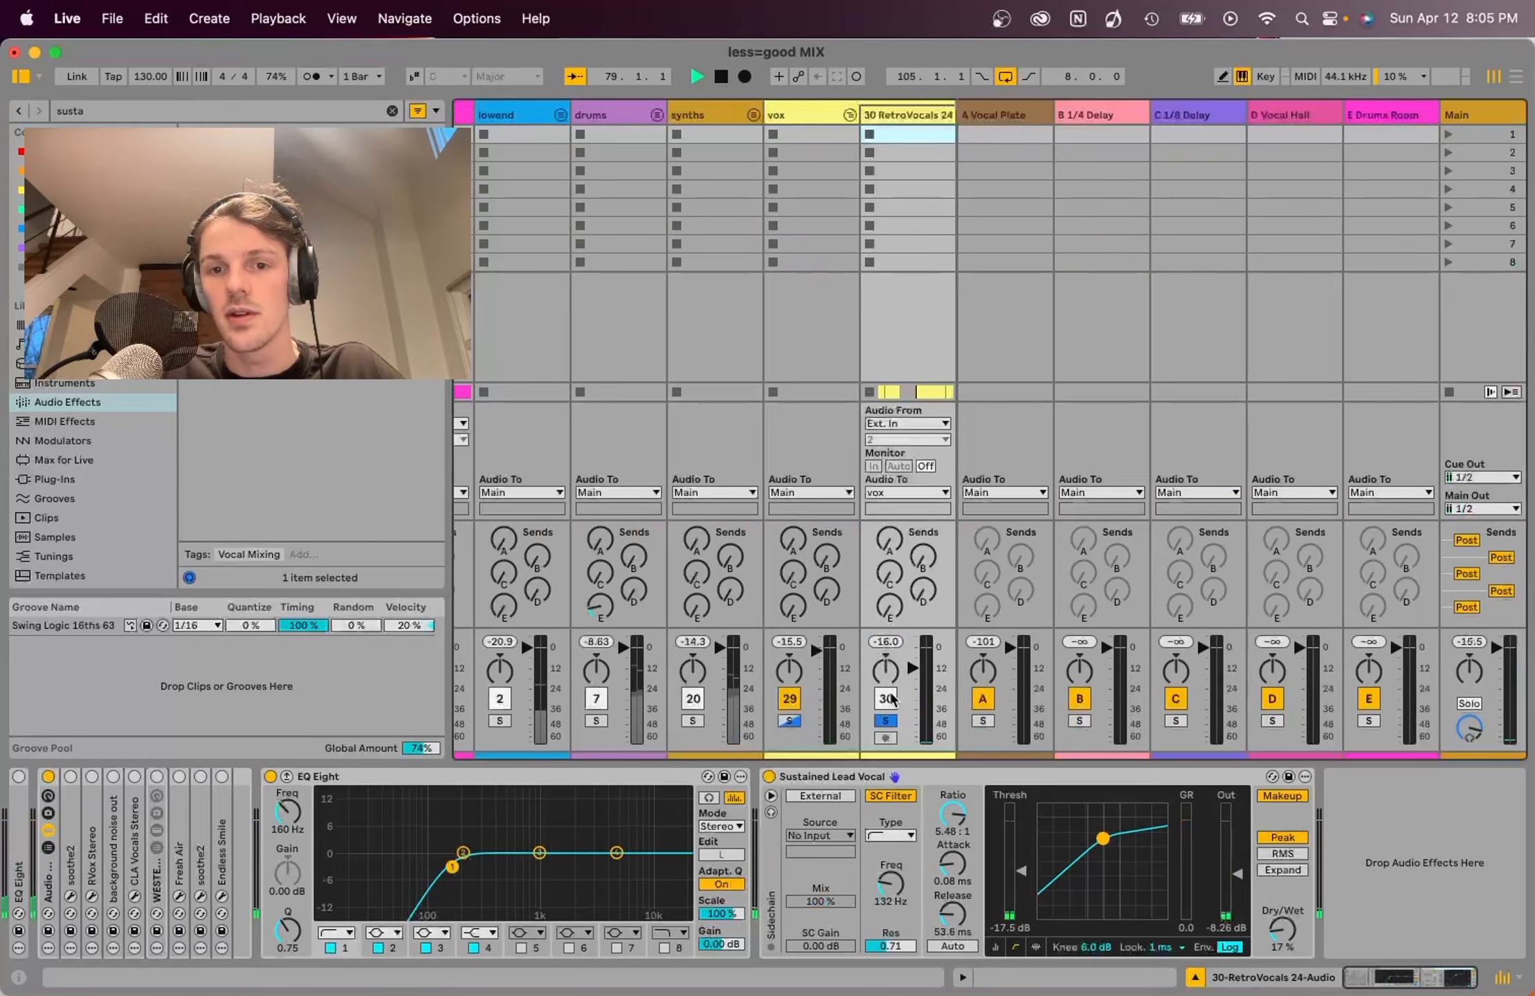
key("Tab")
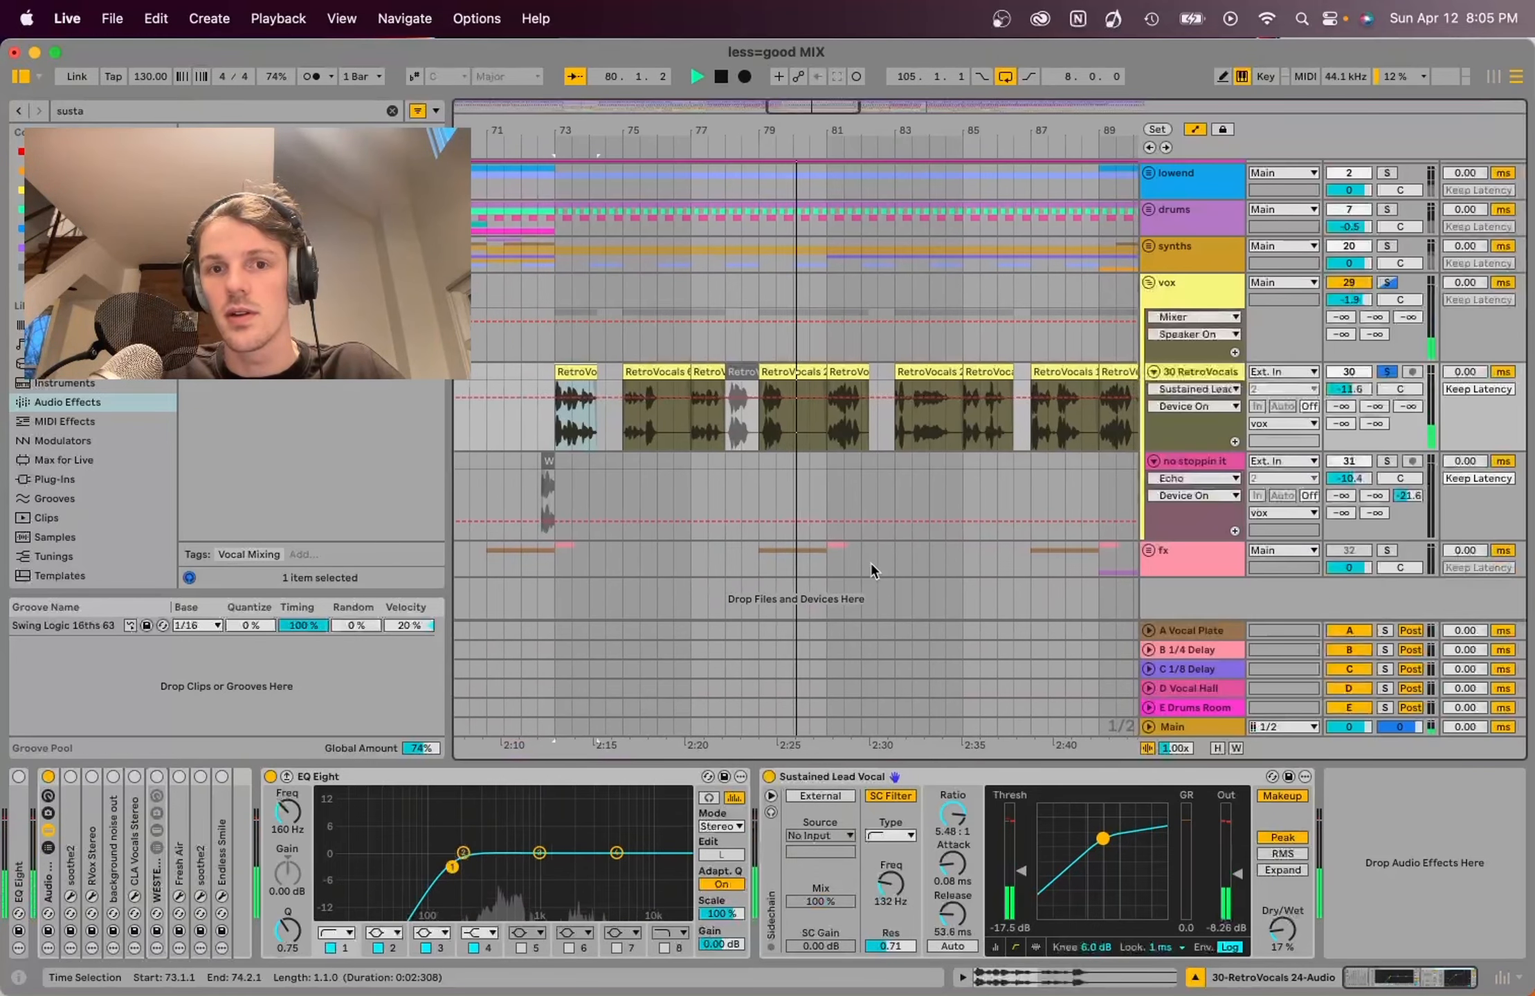
Step: Return the compressor's Dry/Wet to 100% and replay the vocal
key("space")
left_click_drag(1282, 929, 1282, 830)
key("space")
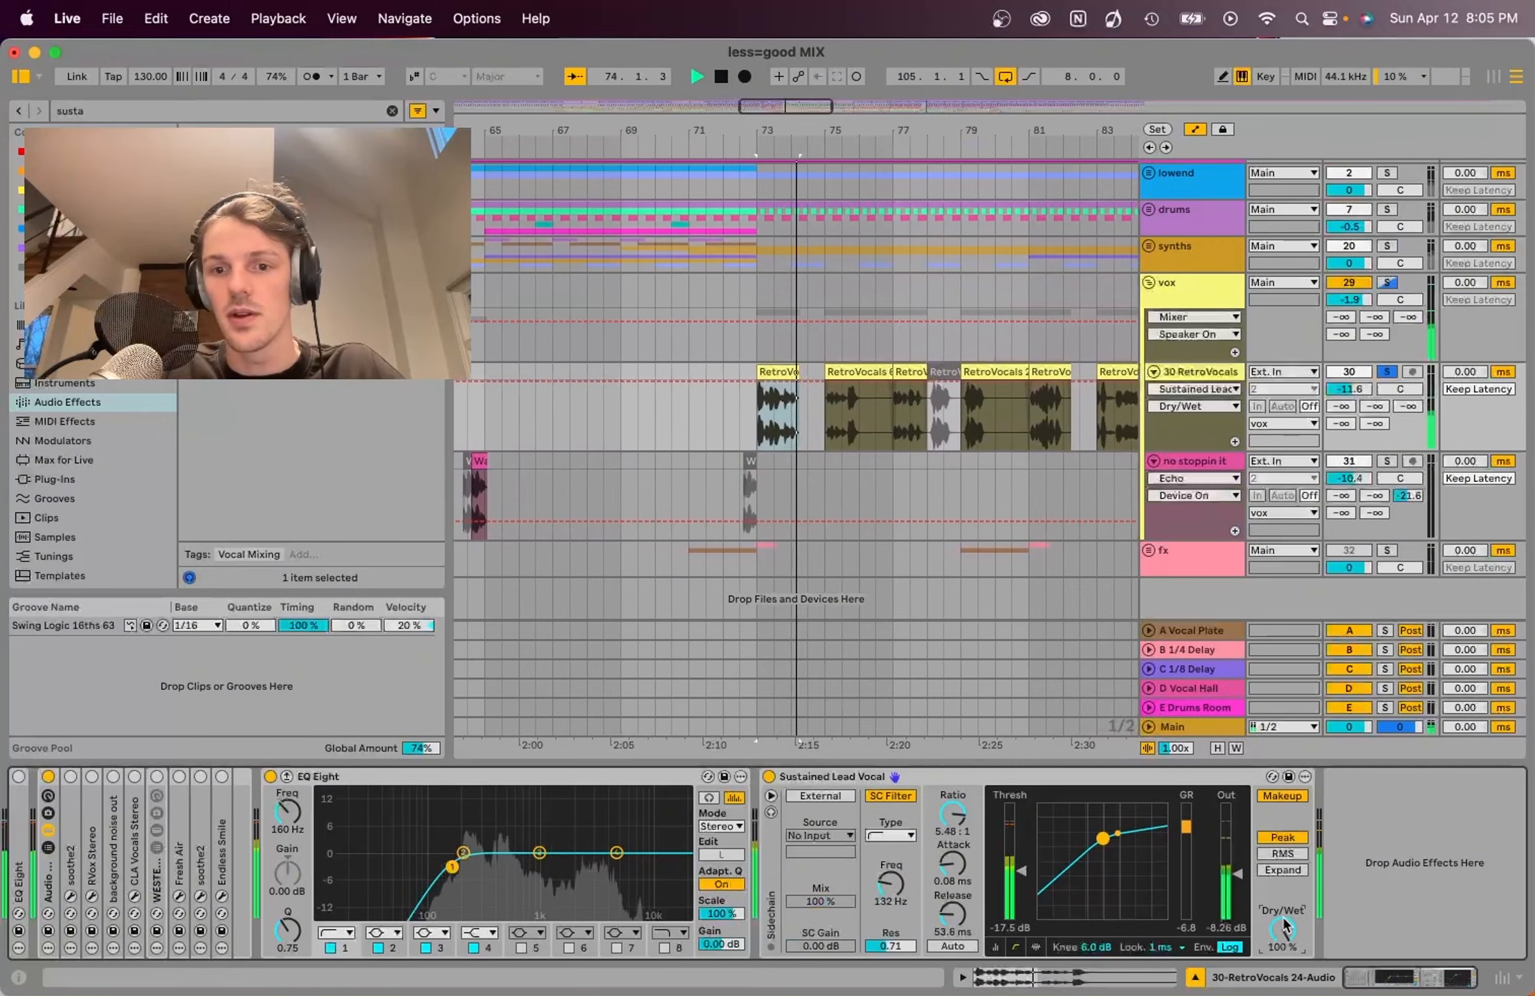
key("space")
key("space")
Step: Set the compressor's ratio to 2.00:1 and audition the vocal against the mixer levels
key("Tab")
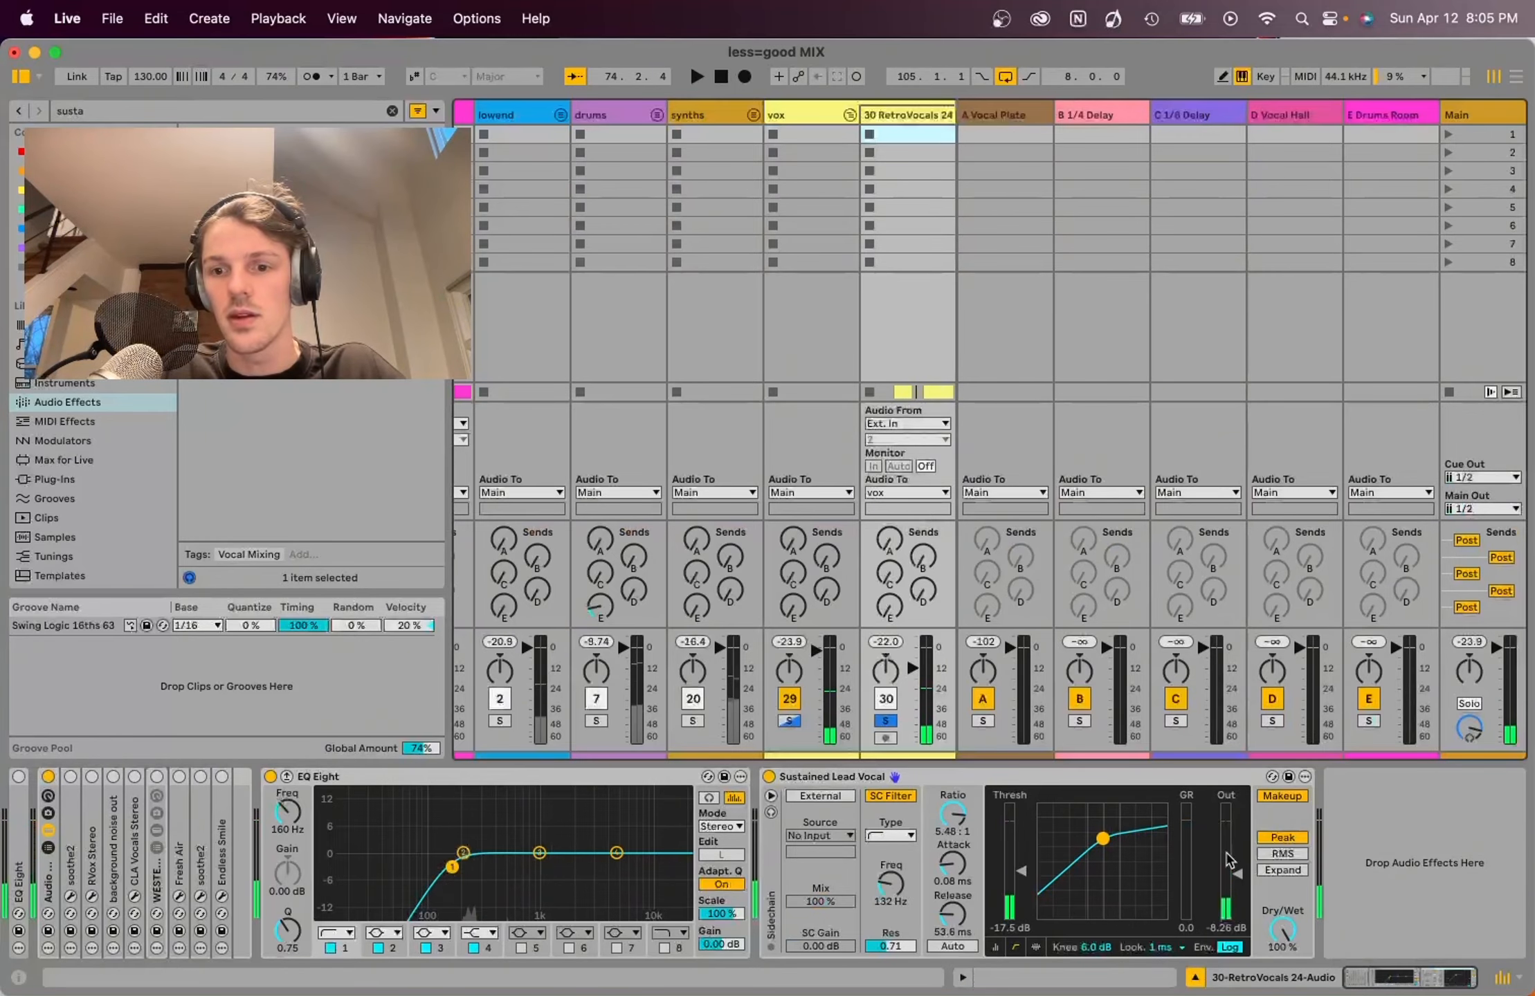
key("space")
mouse_move(947, 827)
left_mouse_down()
mouse_move(947, 858)
mouse_move(952, 813)
left_mouse_up()
key("space")
key("space")
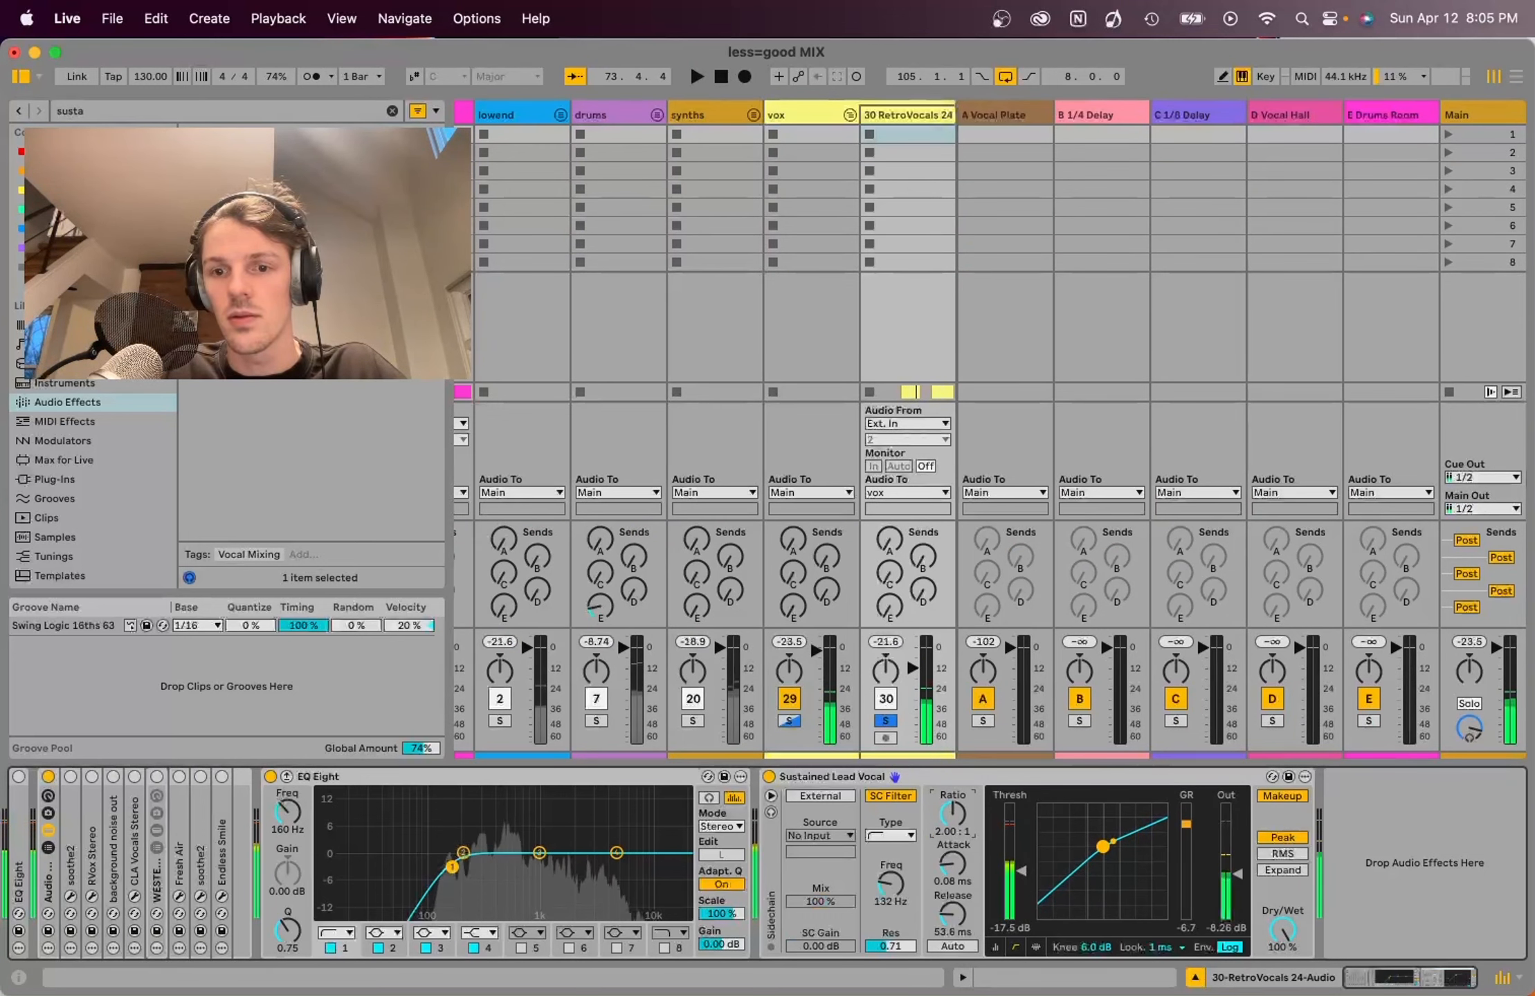
key("space")
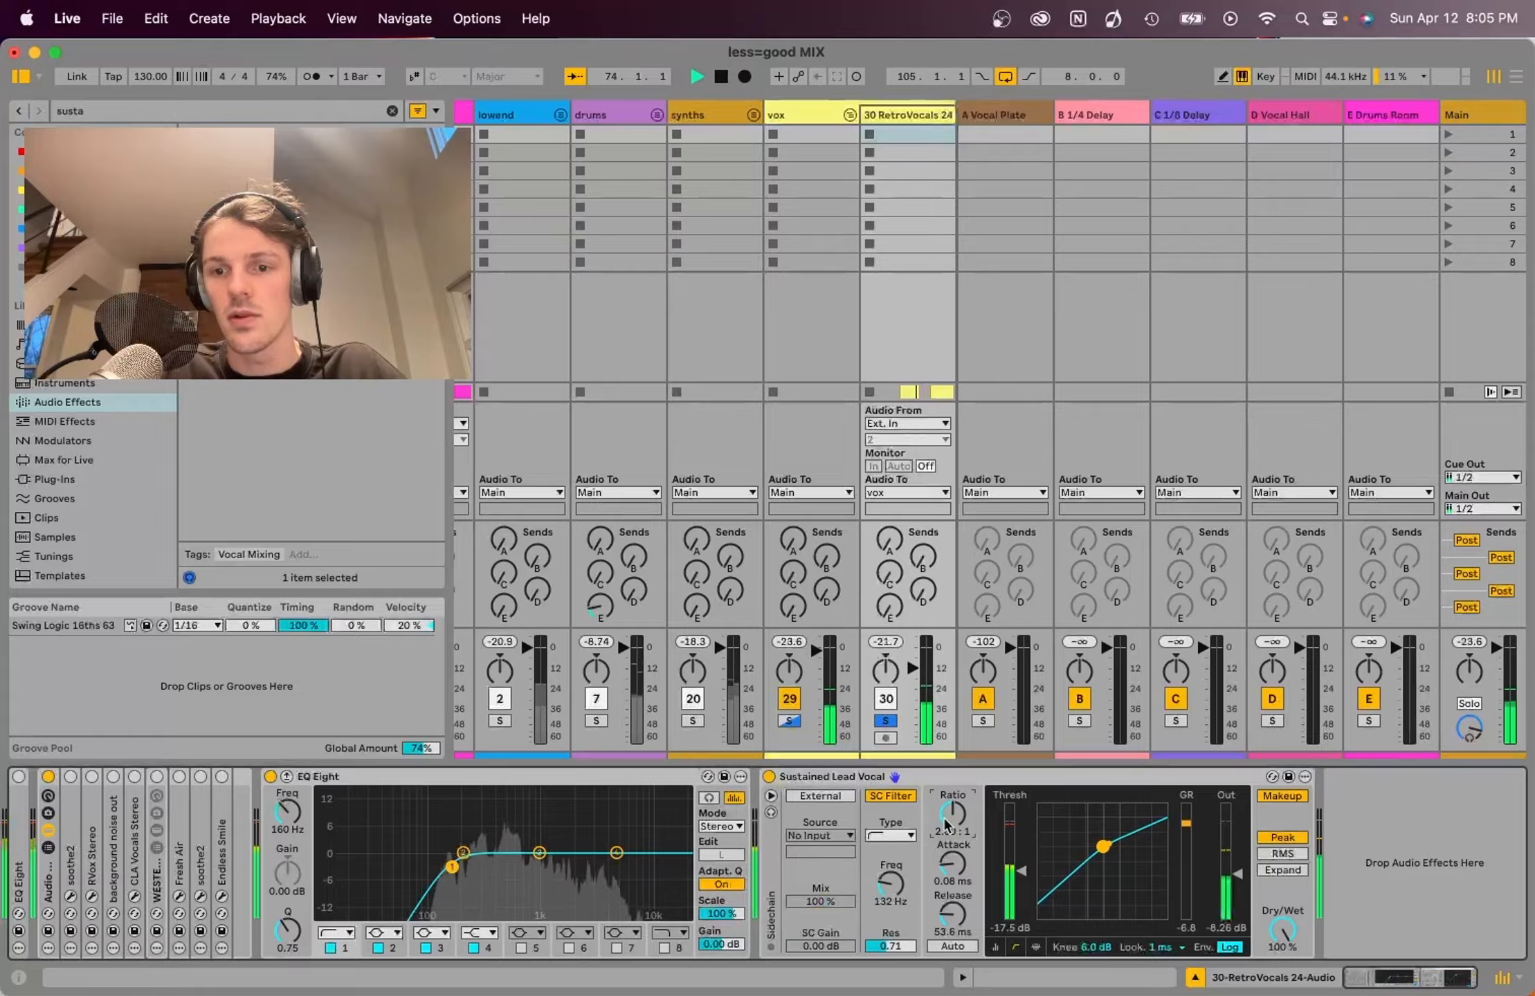
Step: Raise the RetroVocals track volume to -8.5 dB, check its level in the mixer, and stop playback
key("Tab")
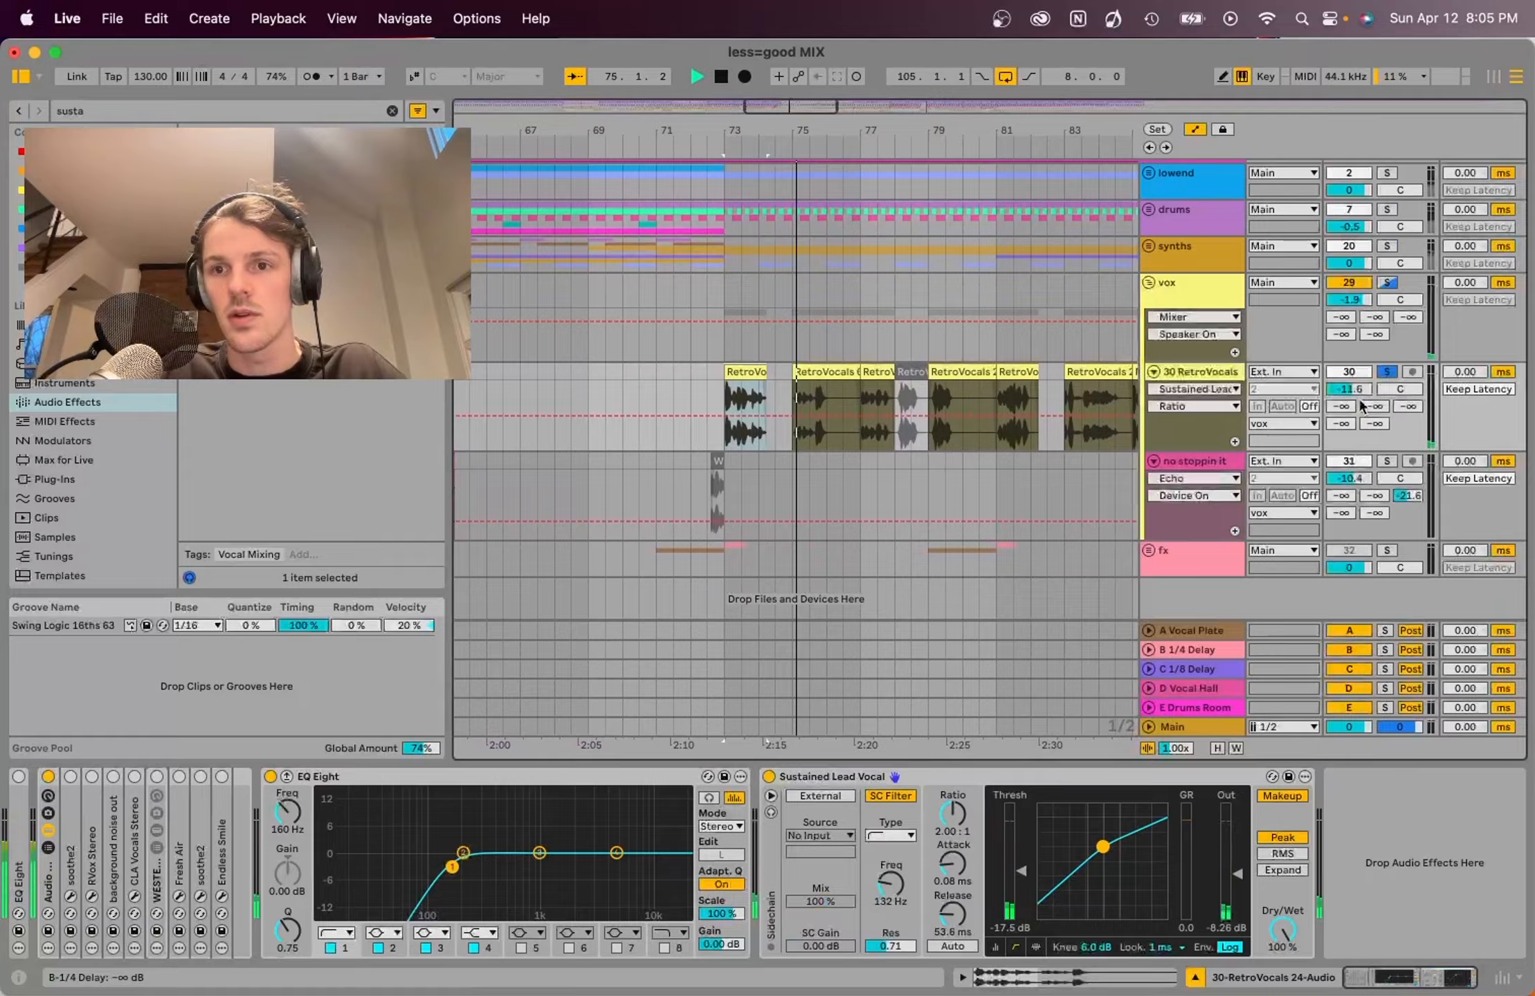
key("Tab")
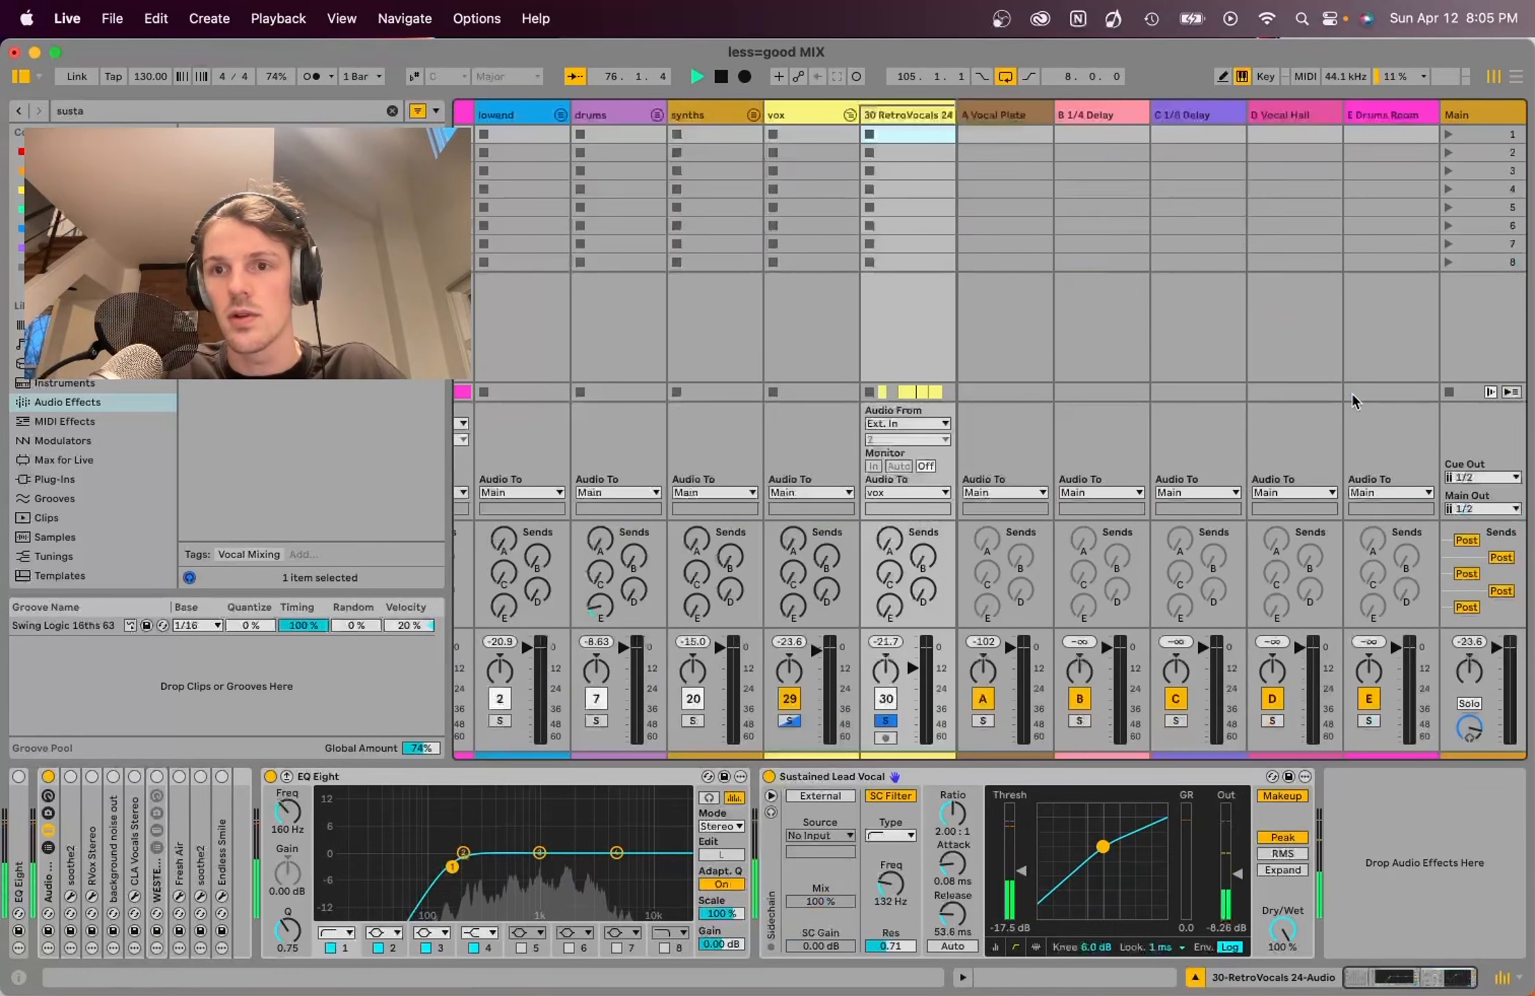
key("Tab")
left_click_drag(1351, 393, 1351, 377)
key("Tab")
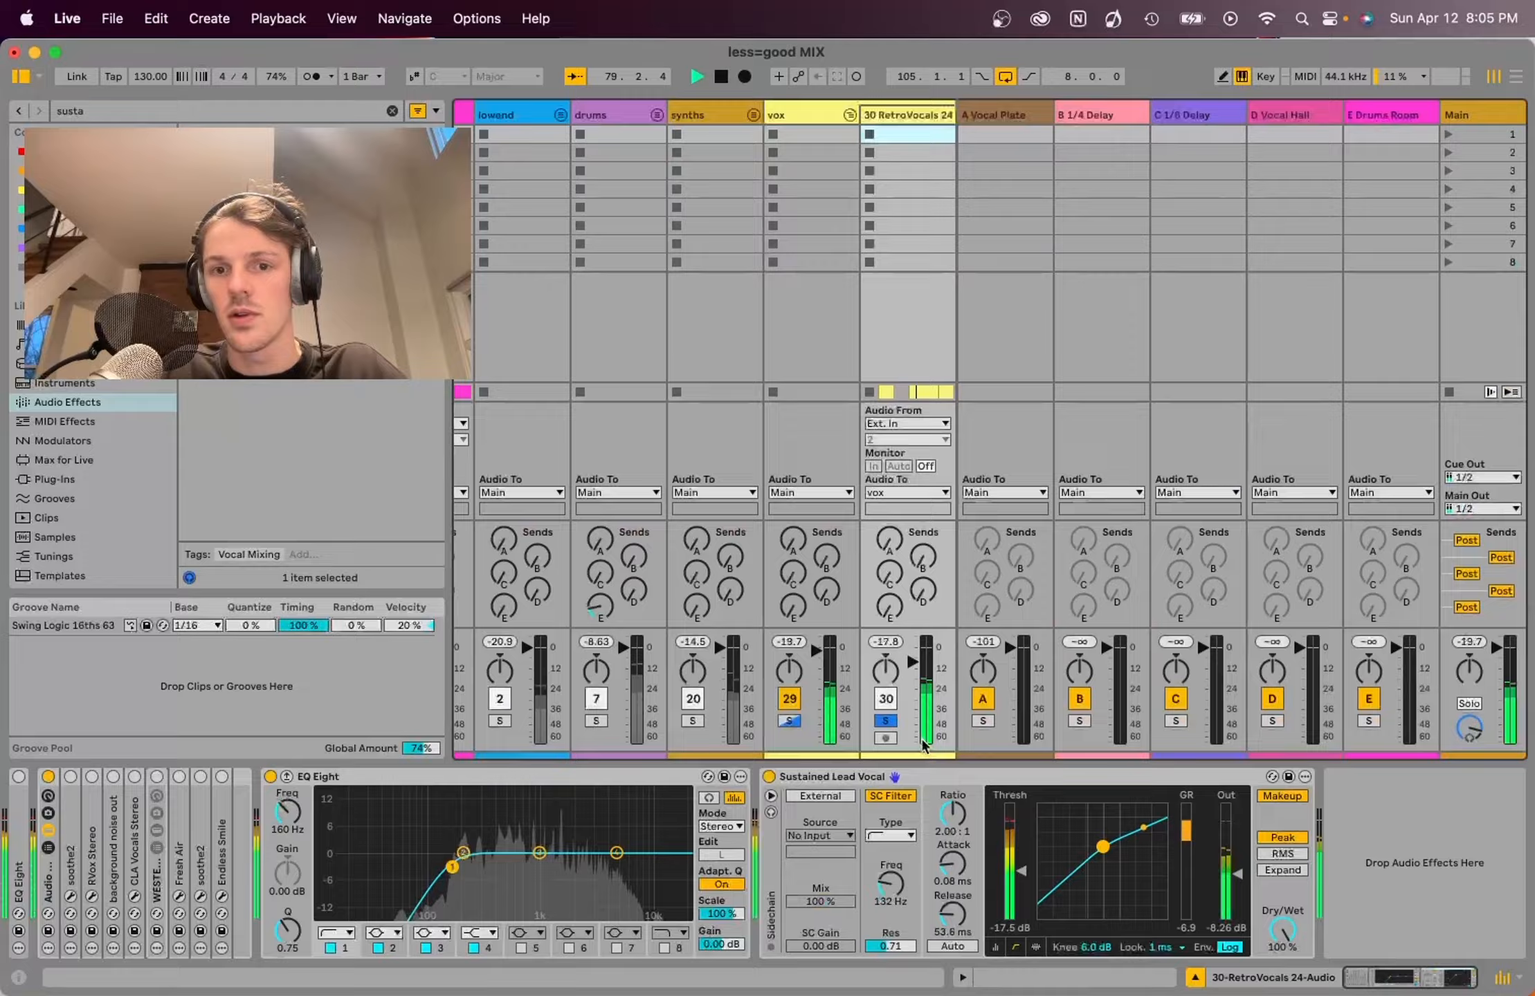
key("Tab")
key("space")
scroll(765, 501, "down", 3)
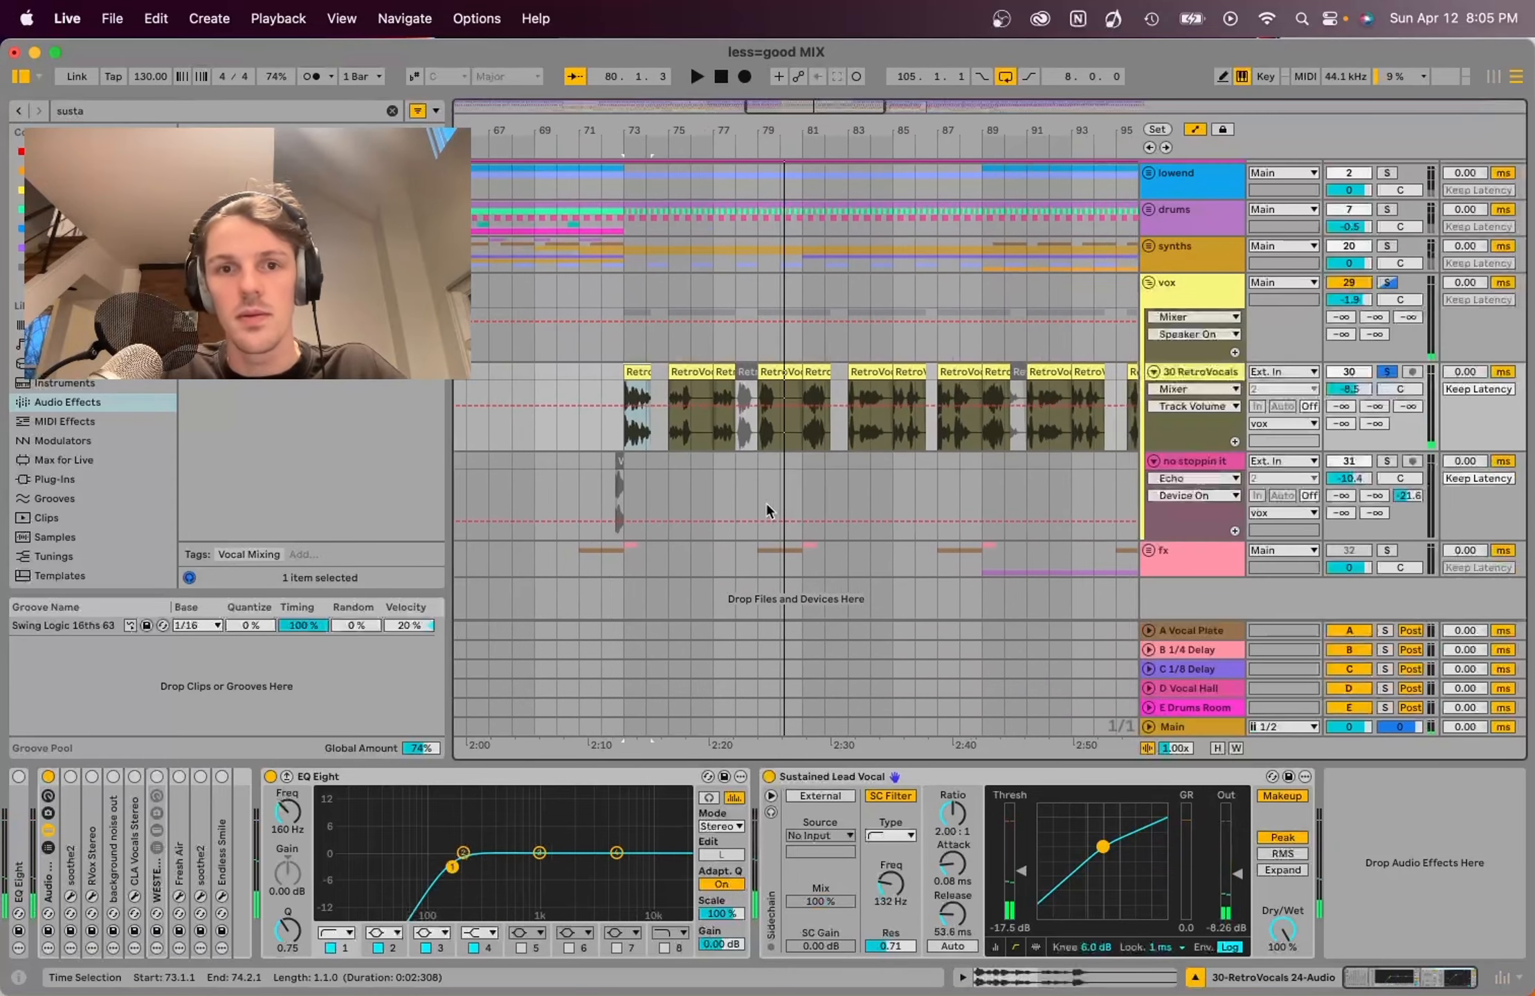
scroll(765, 501, "right", 5)
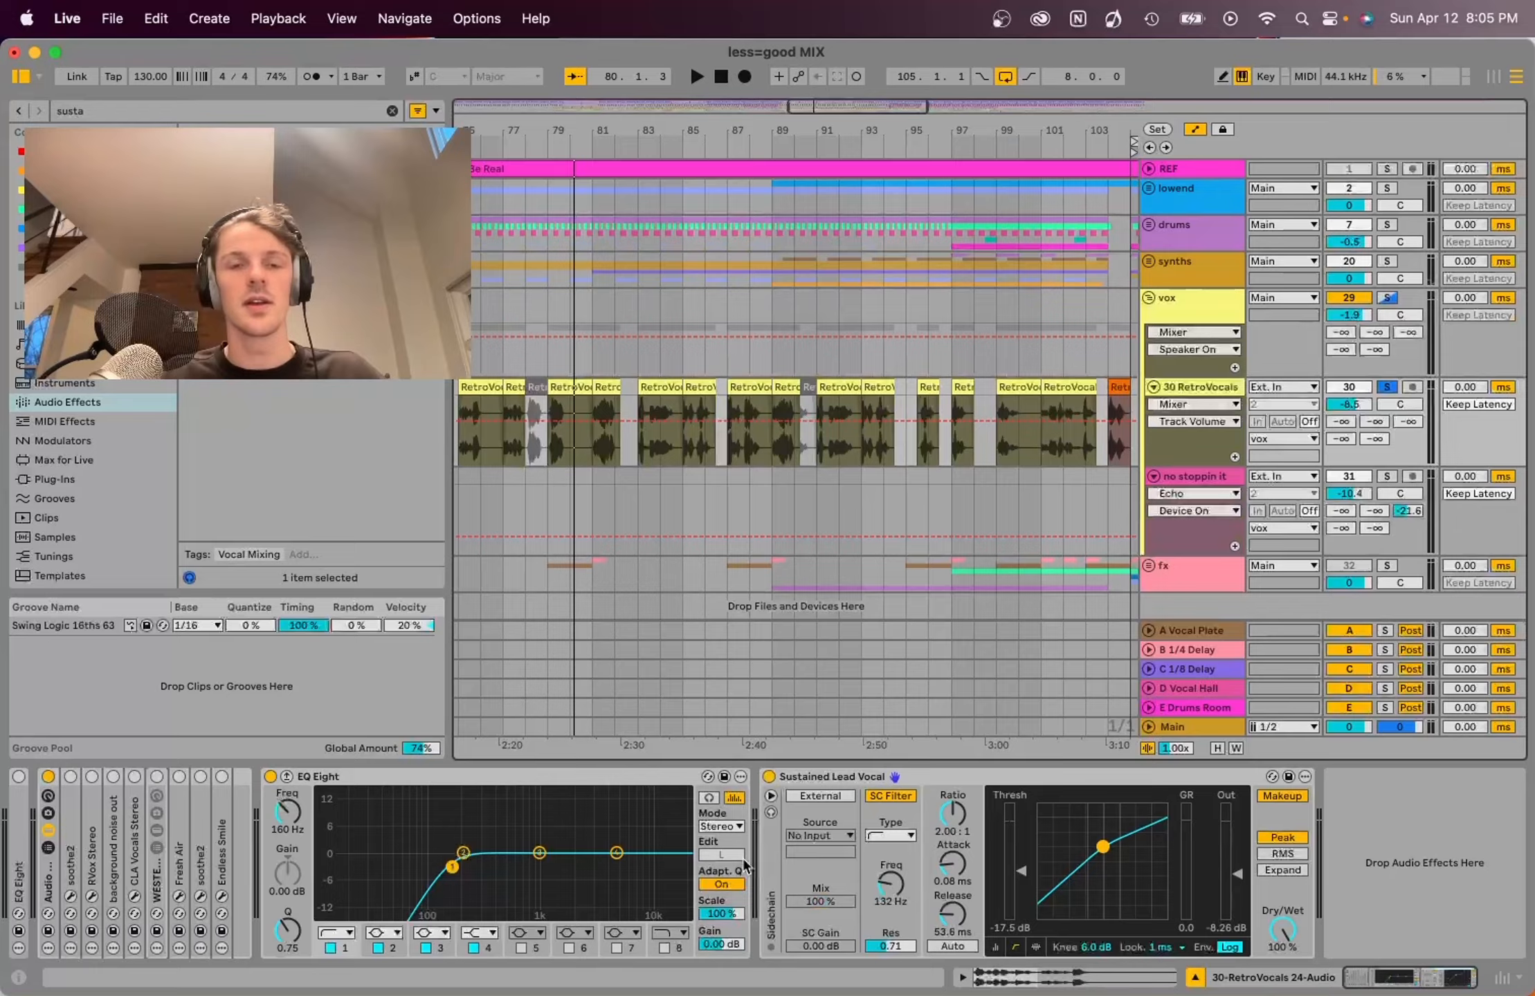
Step: Search the browser for "fresh air" and add the Fresh Air plug-in after the compressor on the RetroVocals track
scroll(666, 470, "left", 5)
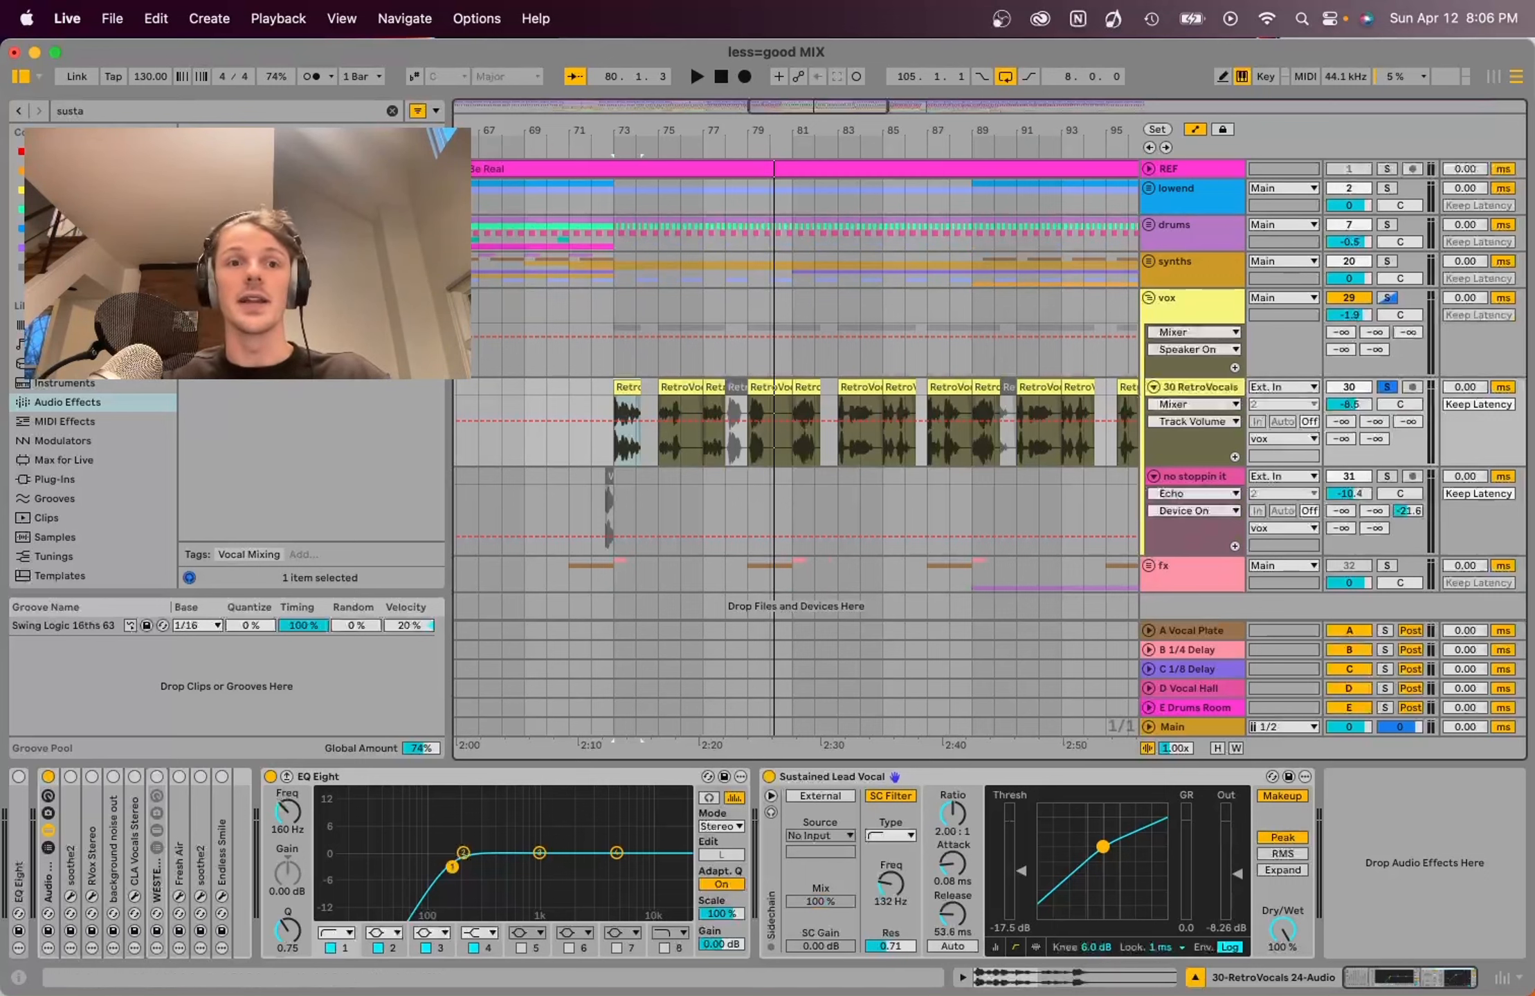
left_click(392, 103)
key("super+a")
type("fres")
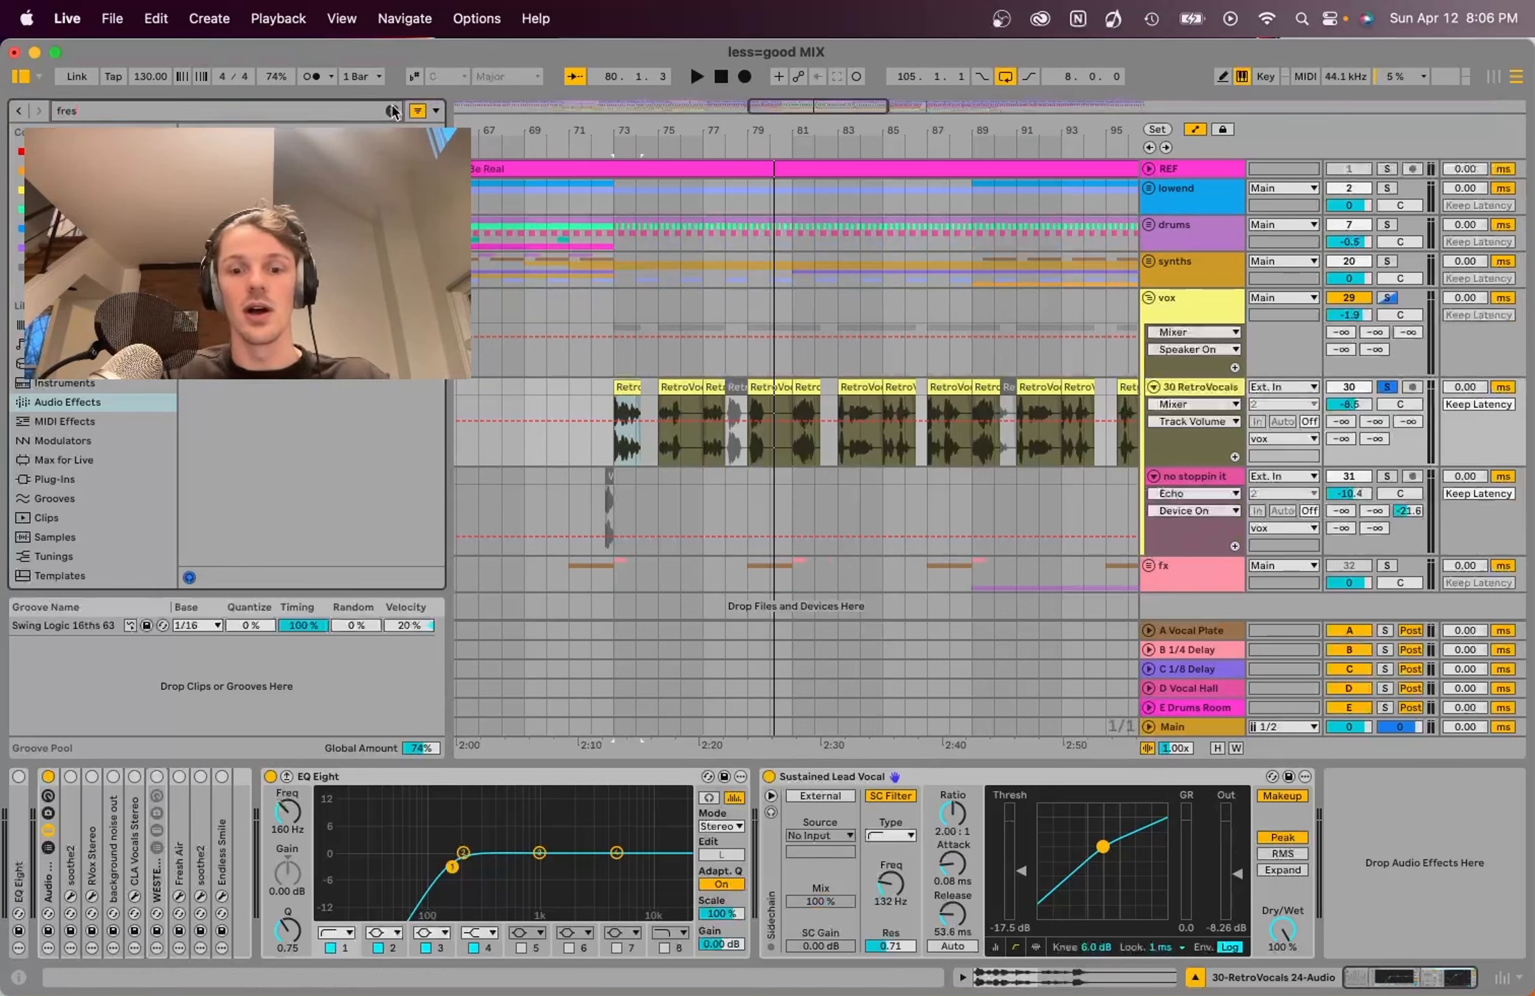
type("a")
key("BackSpace")
type("h air")
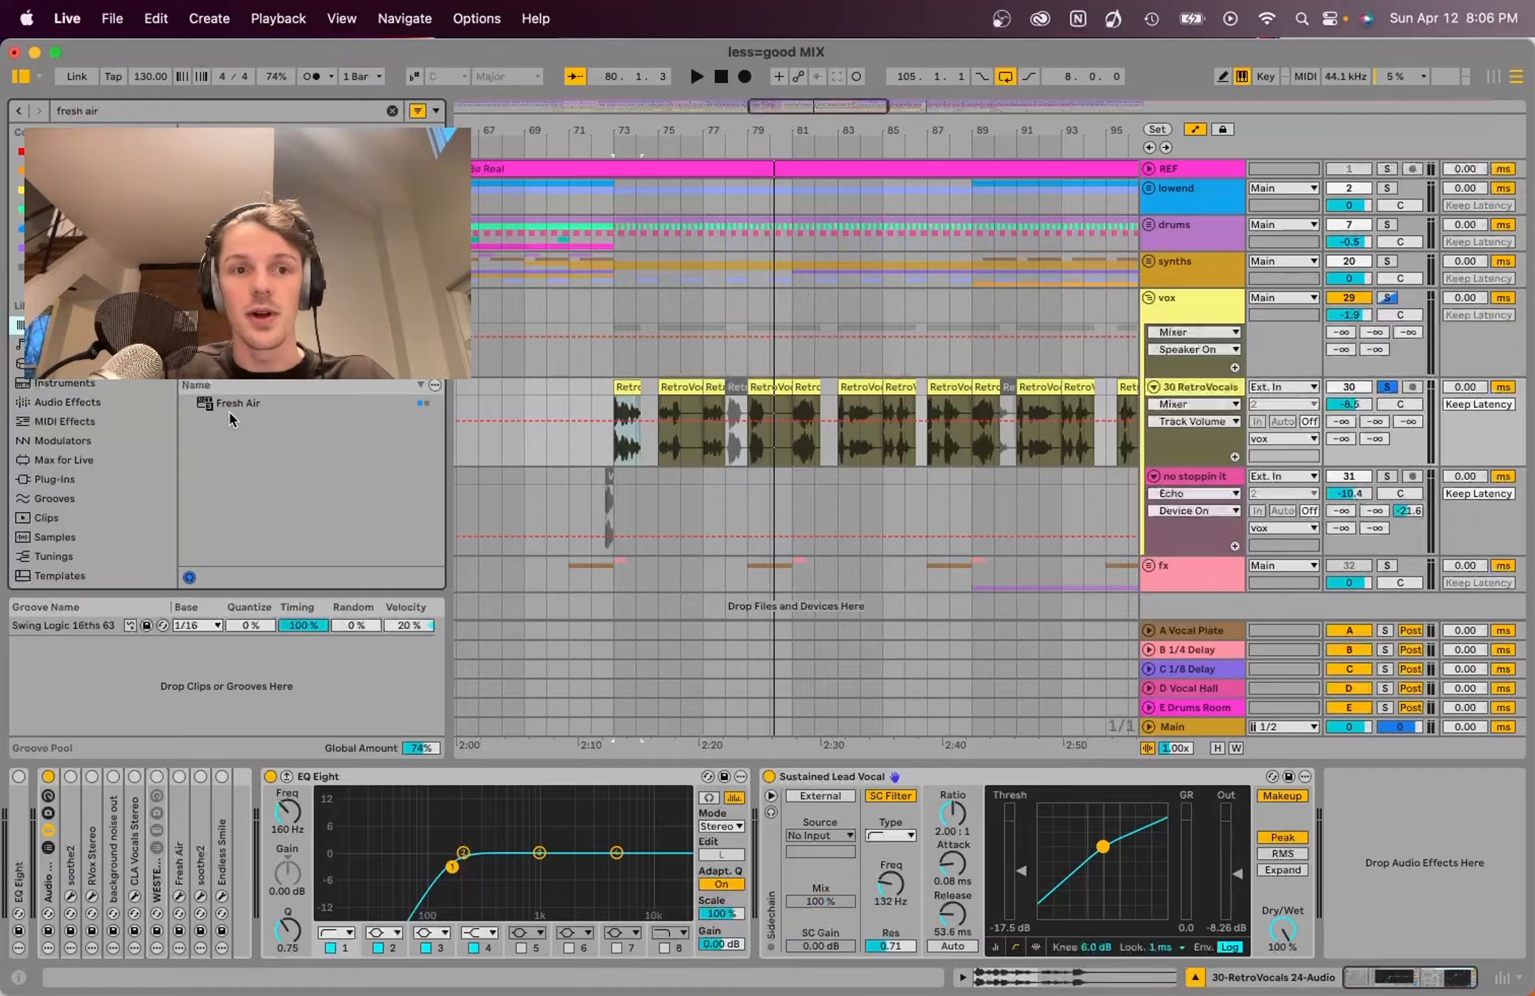
double_click(232, 404)
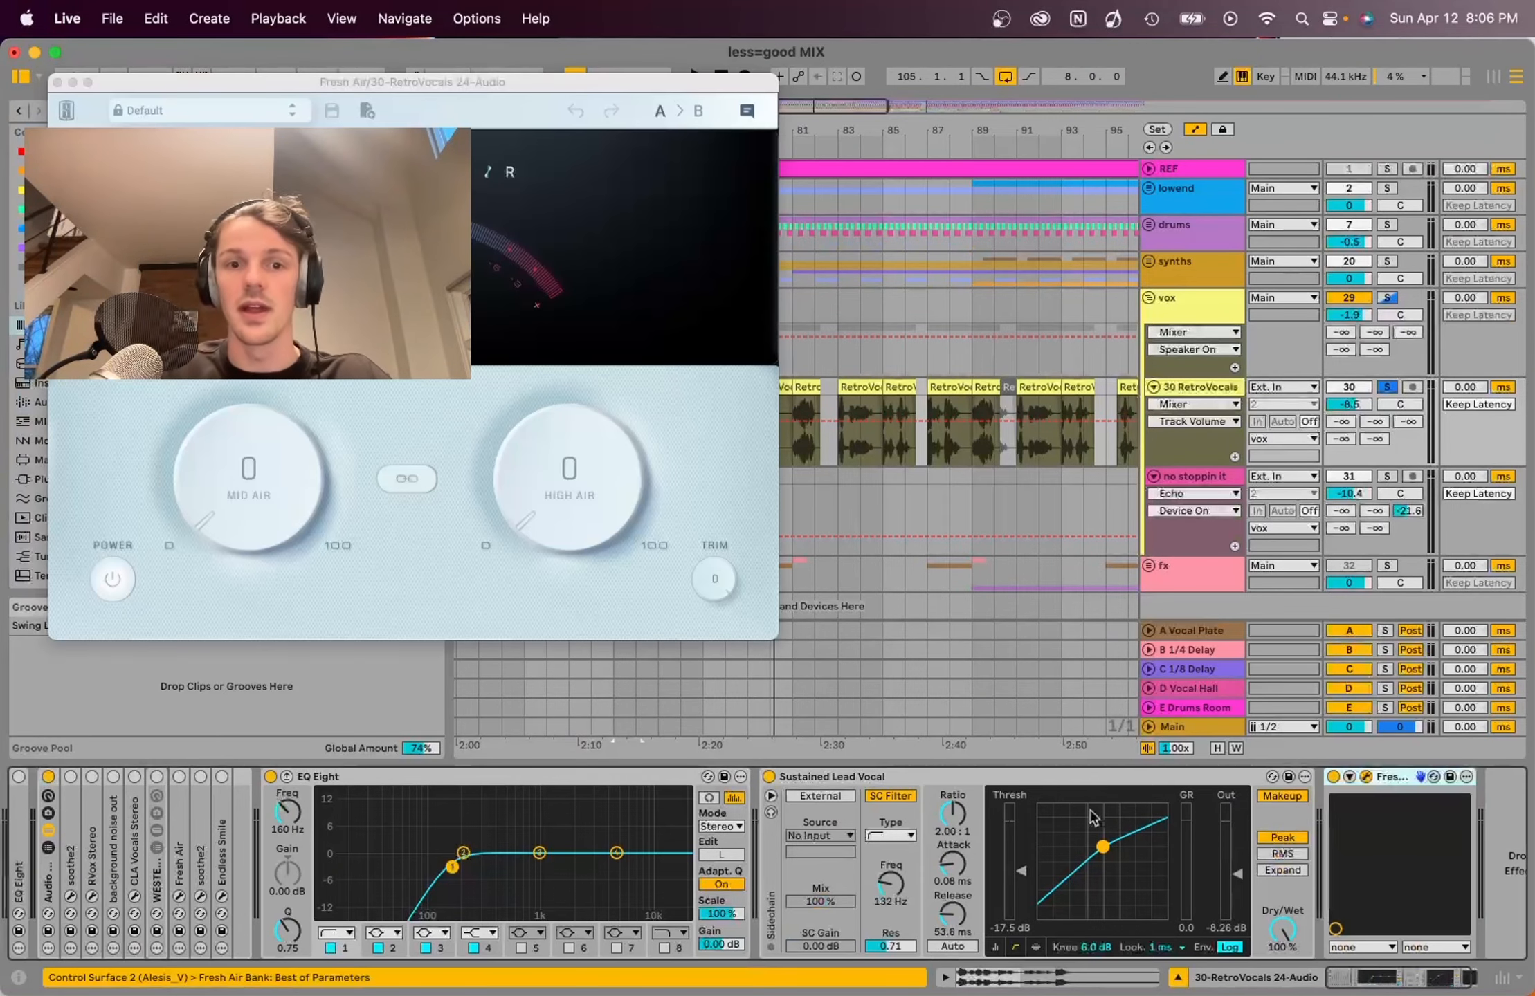
Step: Load Fresh Air's Vocal Air preset, set the linked Mid Air and High Air to 32 and 12, and audition the vocal
left_click(249, 123)
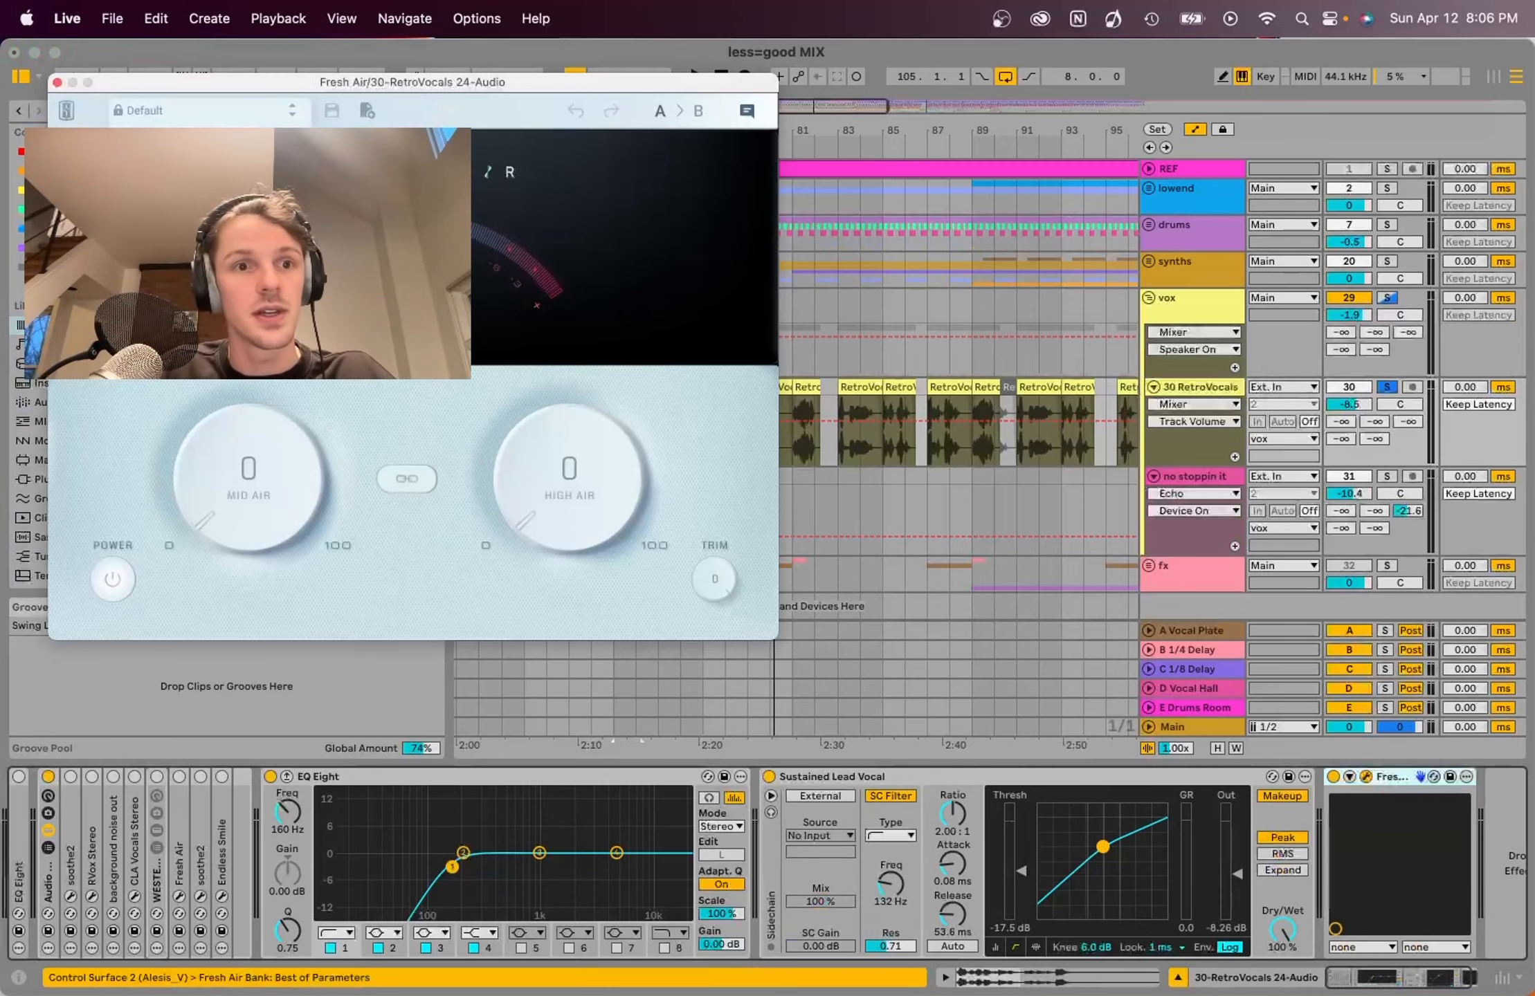
left_click_drag(573, 435, 536, 493)
key("space")
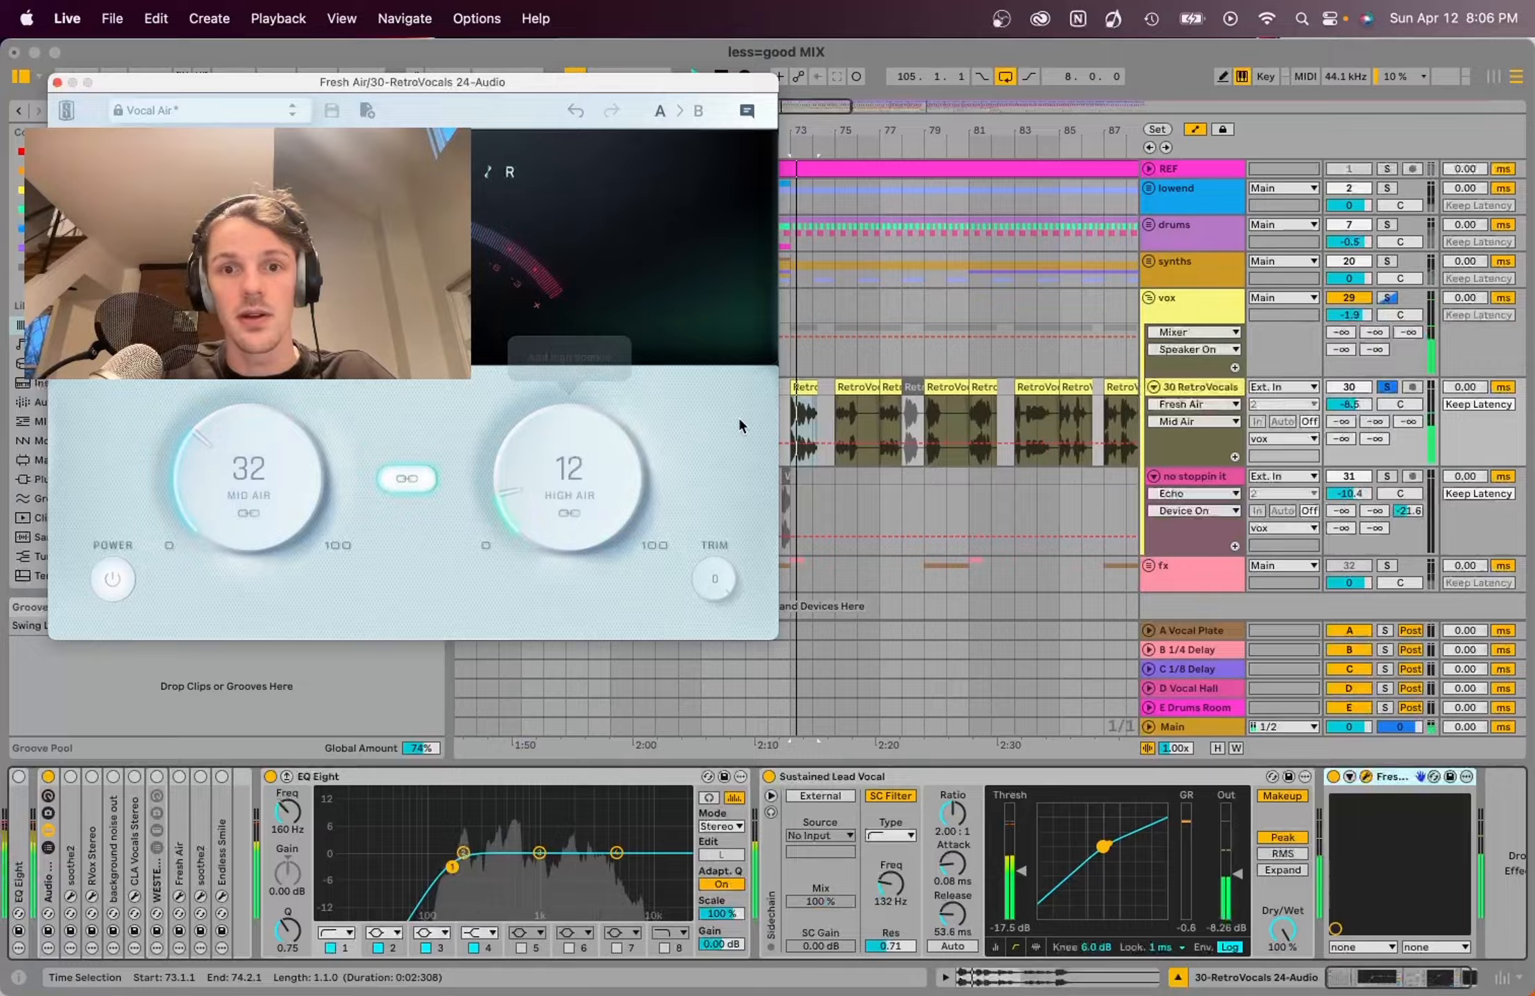
left_click(1333, 781)
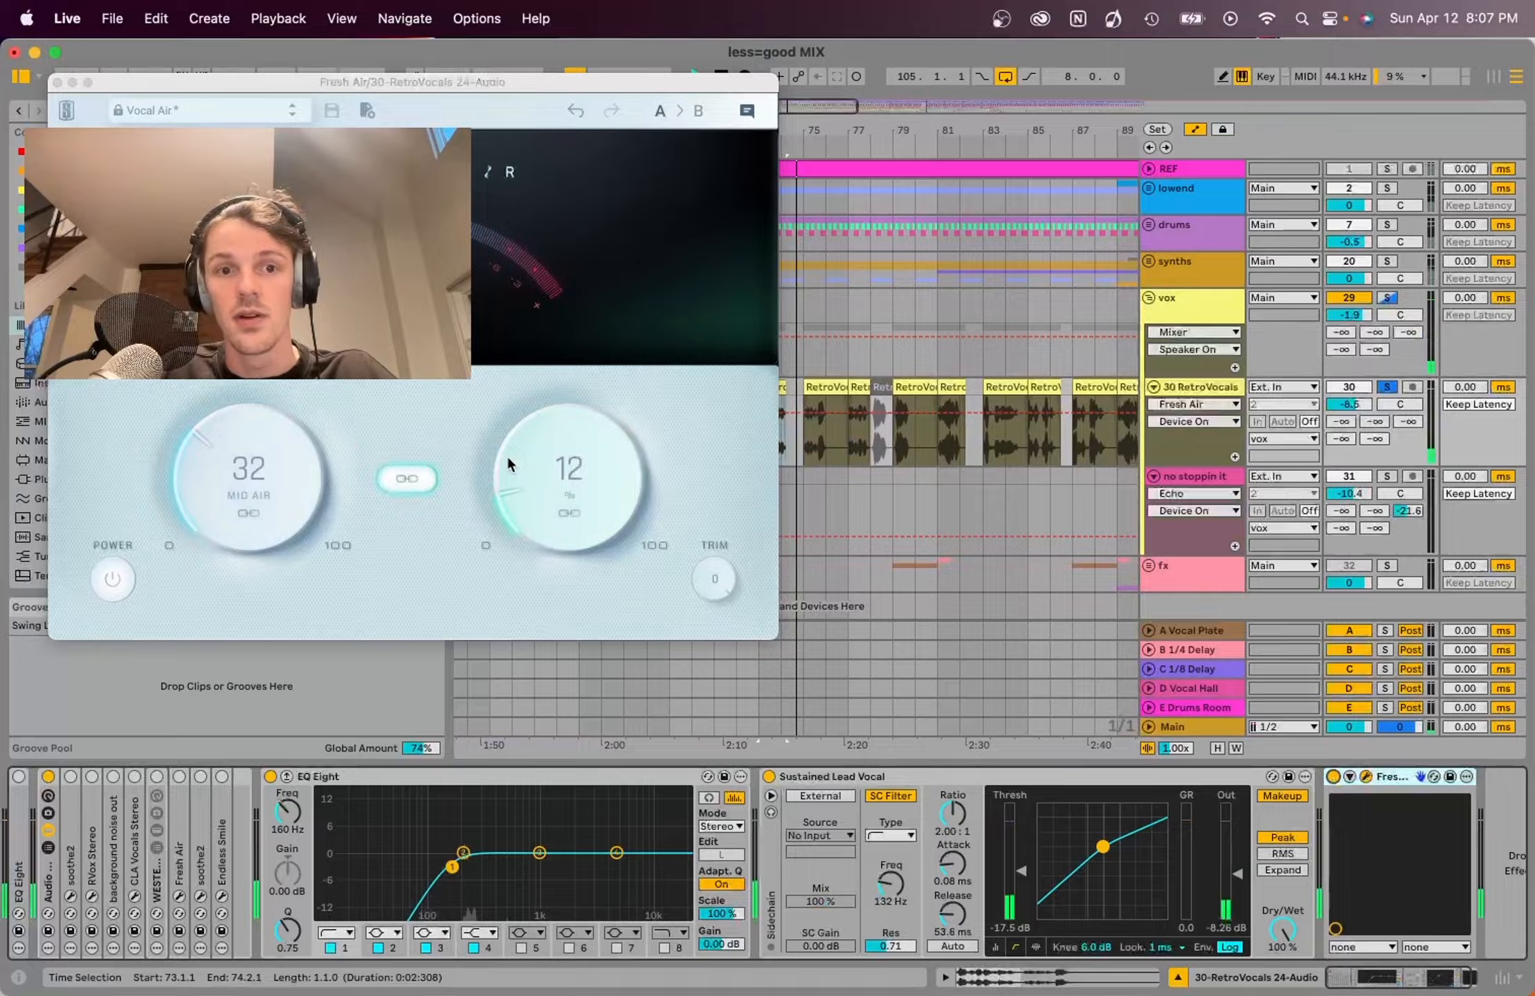
Step: Raise Fresh Air's linked amounts to 45 Mid Air and 25 High Air, and compare the vocal with the plug-in bypassed
left_click_drag(506, 455, 509, 402)
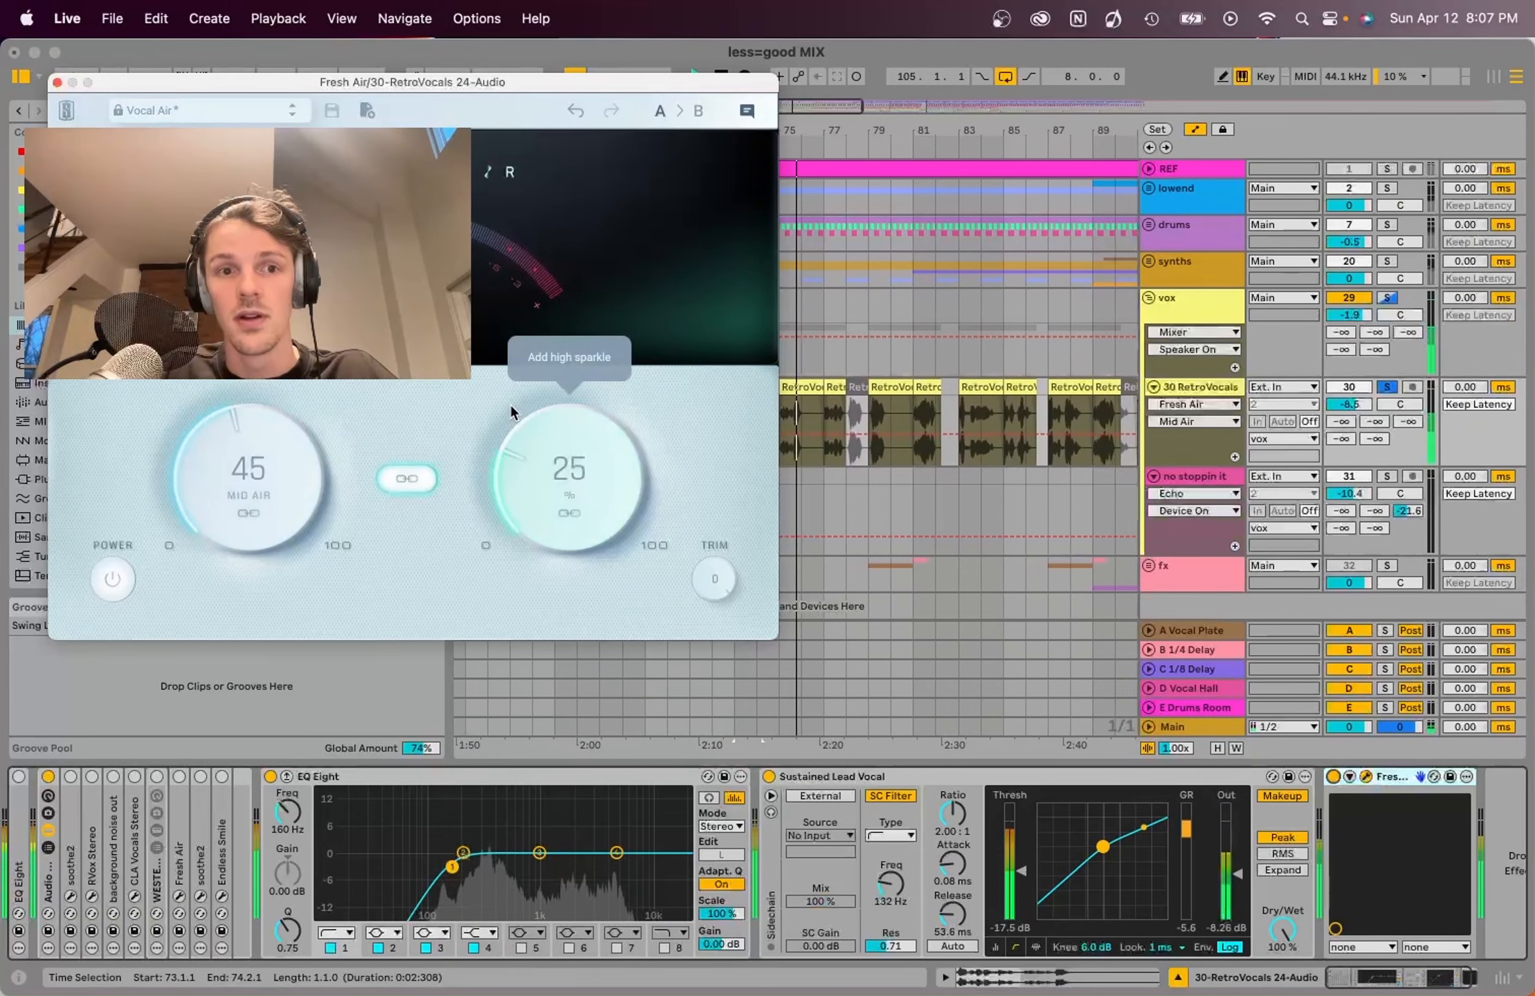
left_click(1334, 780)
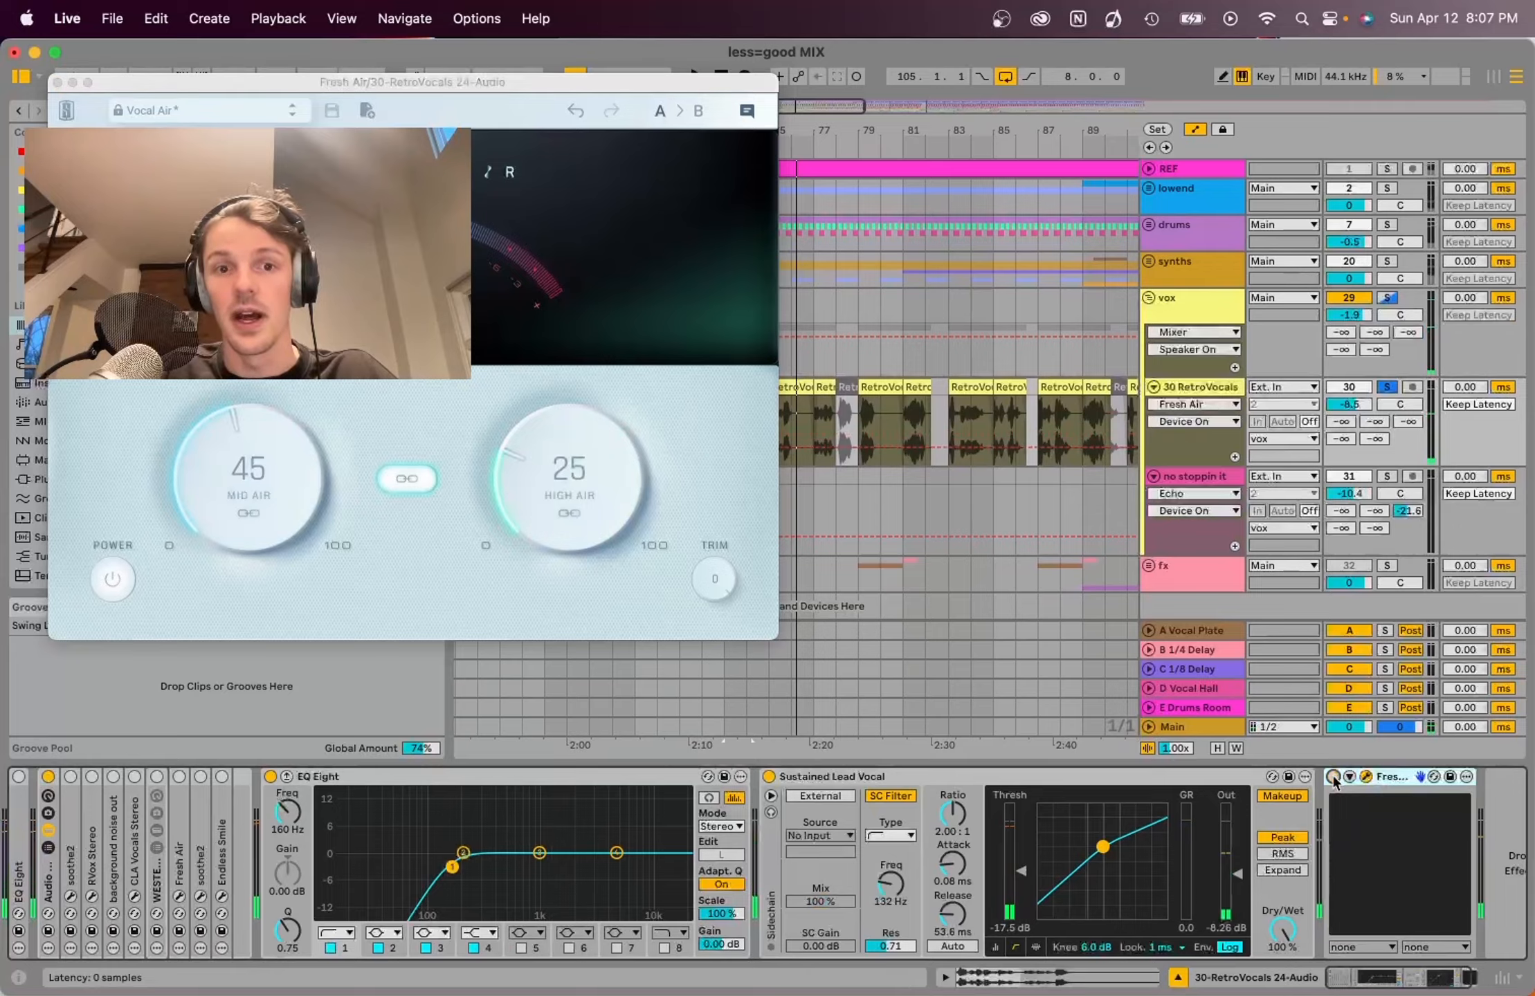
key("space")
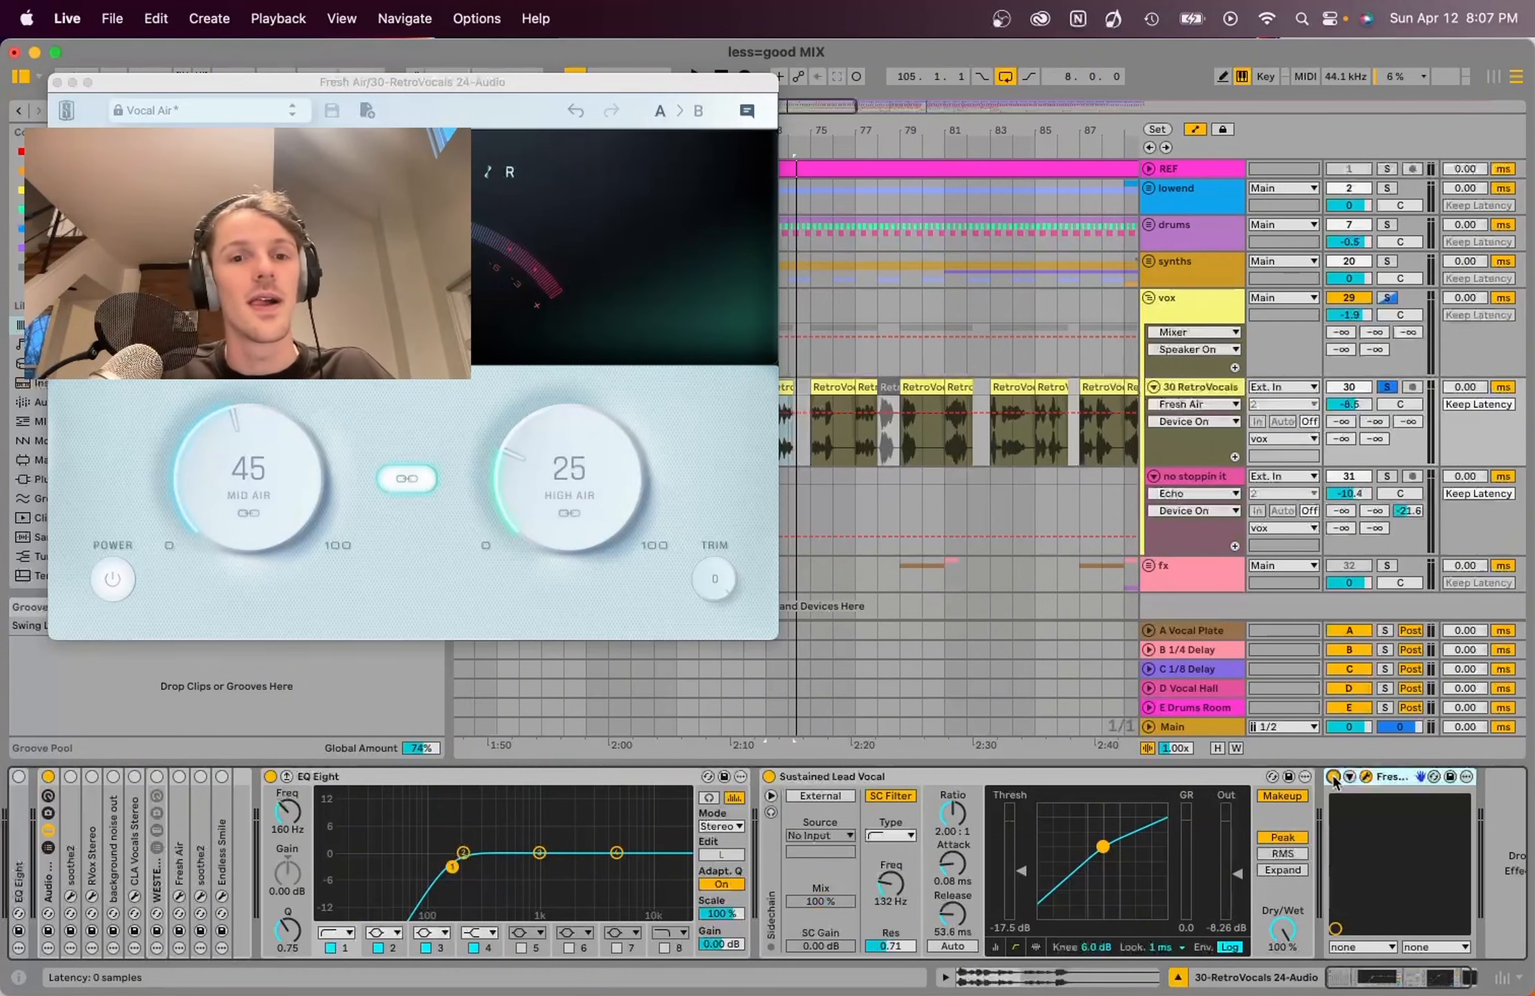
Step: Replay the vocal with Fresh Air on and check the RetroVocals track's level in the mixer
key("Tab")
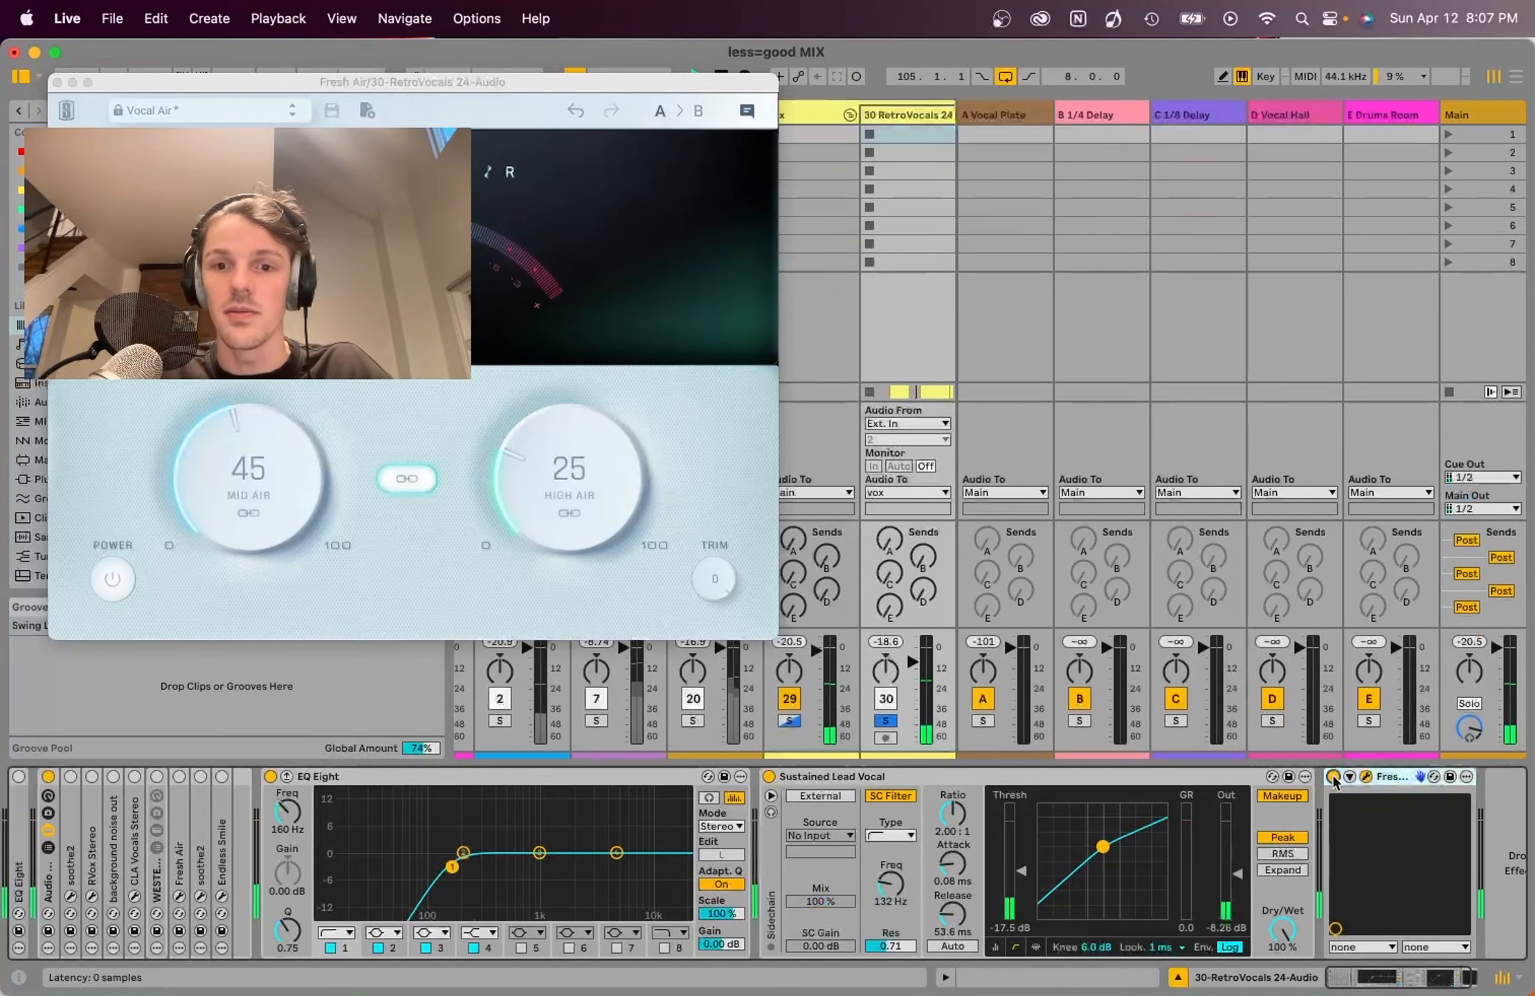
key("space")
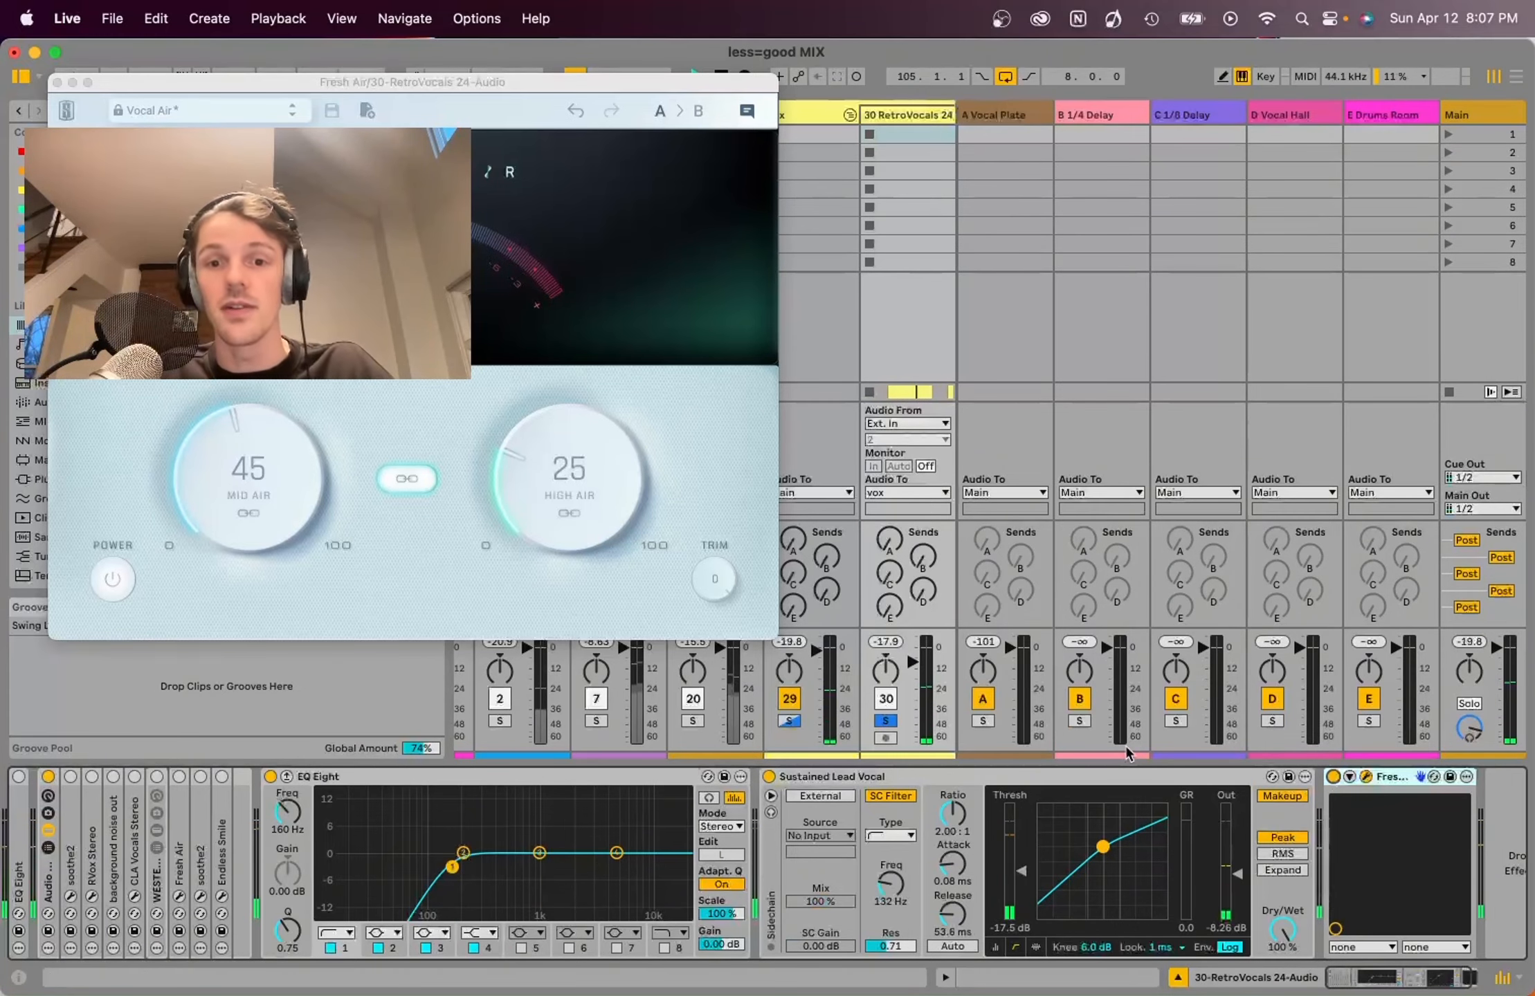
key("space")
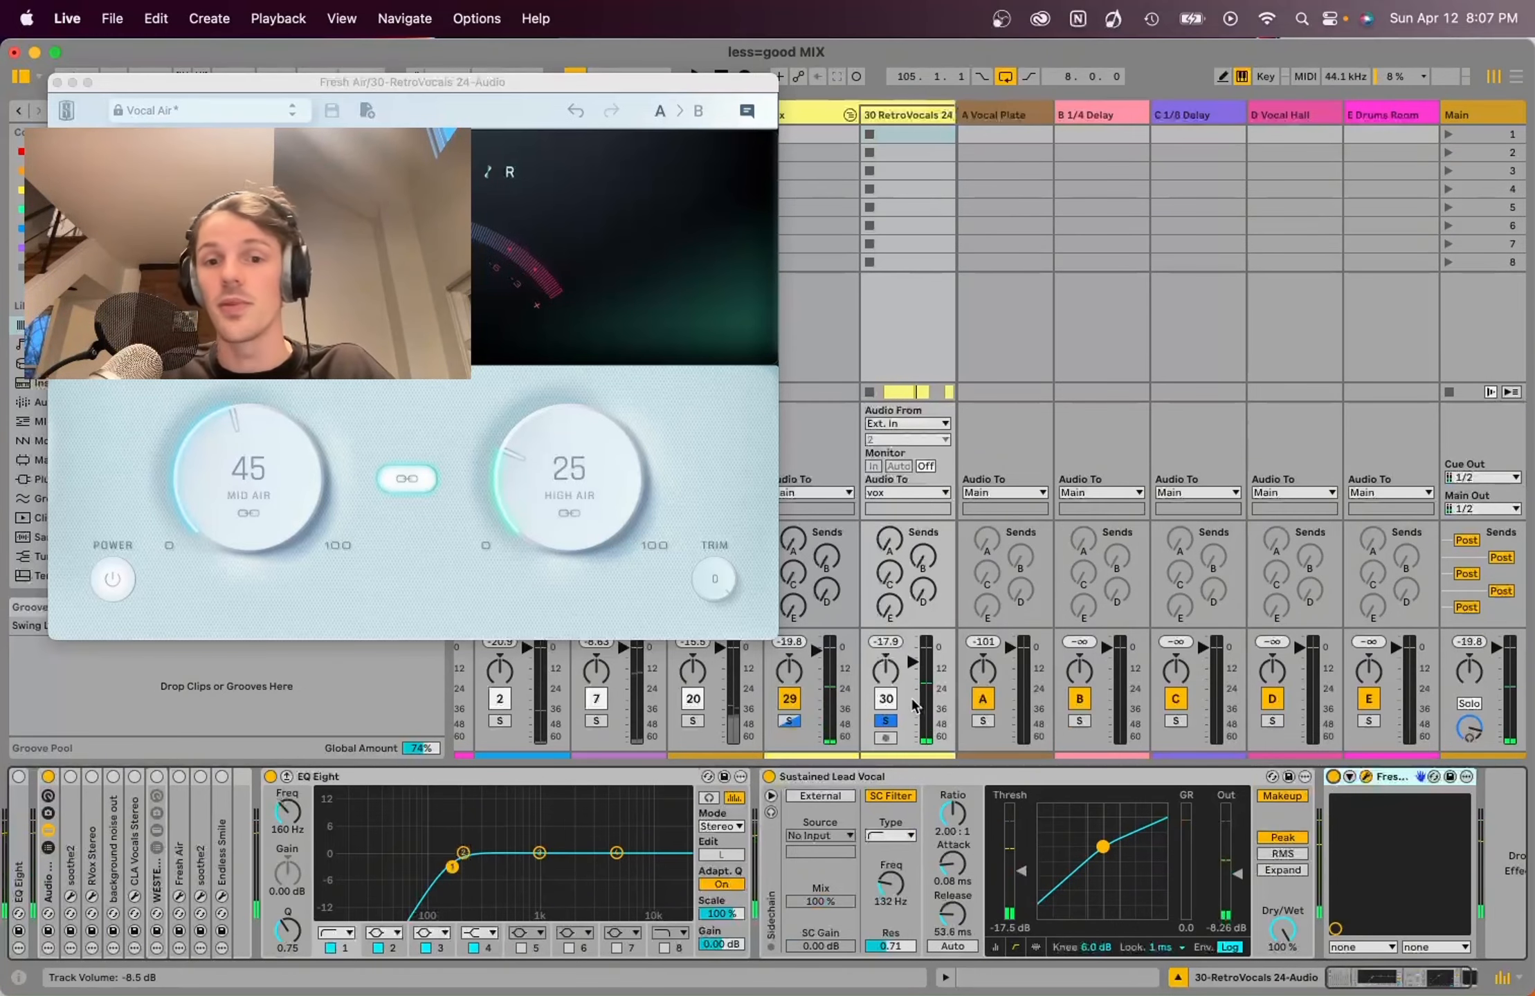
key("Tab")
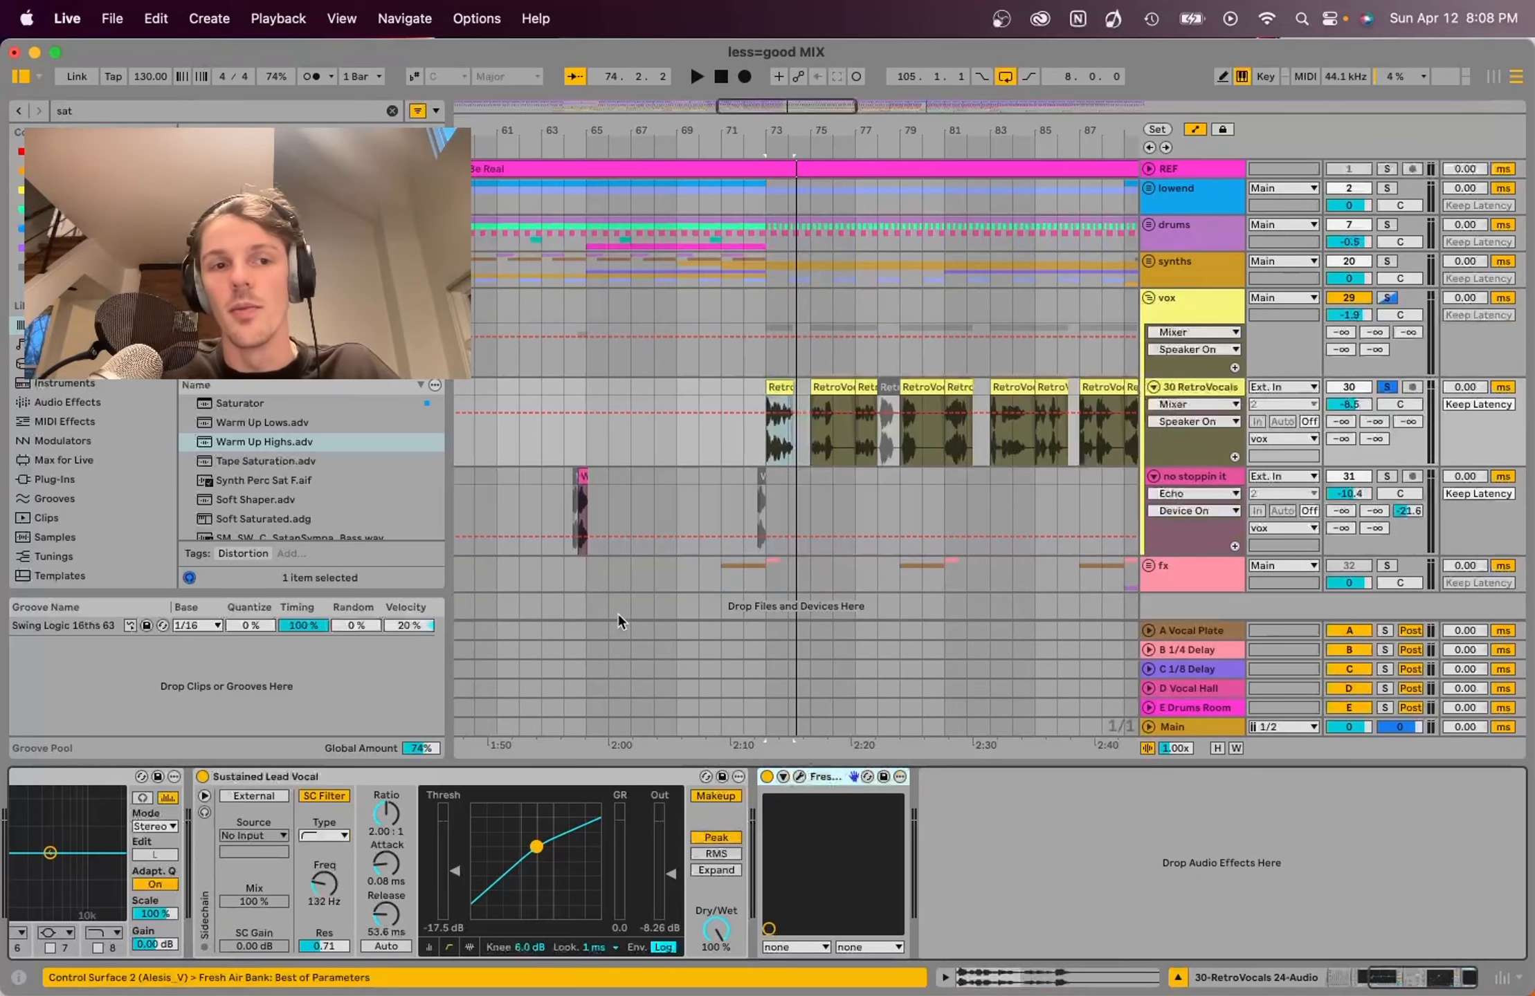
Step: Add the Warm Up Highs saturation preset after Fresh Air and set its Dry/Wet to 18% while auditioning the vocal
left_click_drag(374, 514, 996, 834)
left_click(1102, 929)
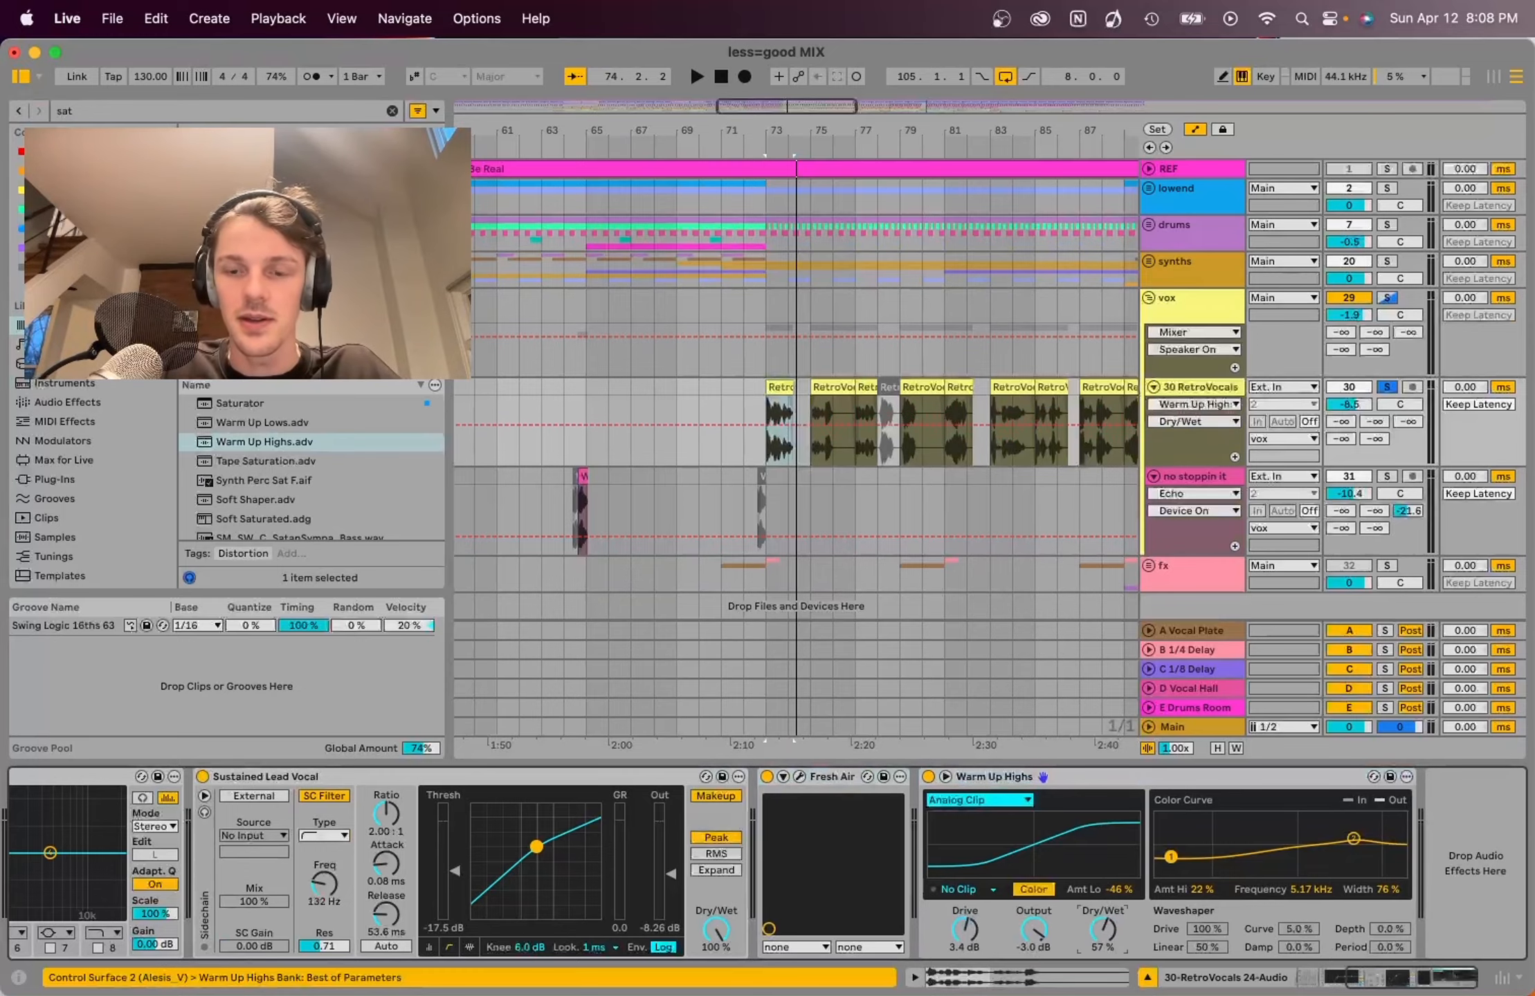
left_click_drag(1103, 930, 1102, 950)
key("space")
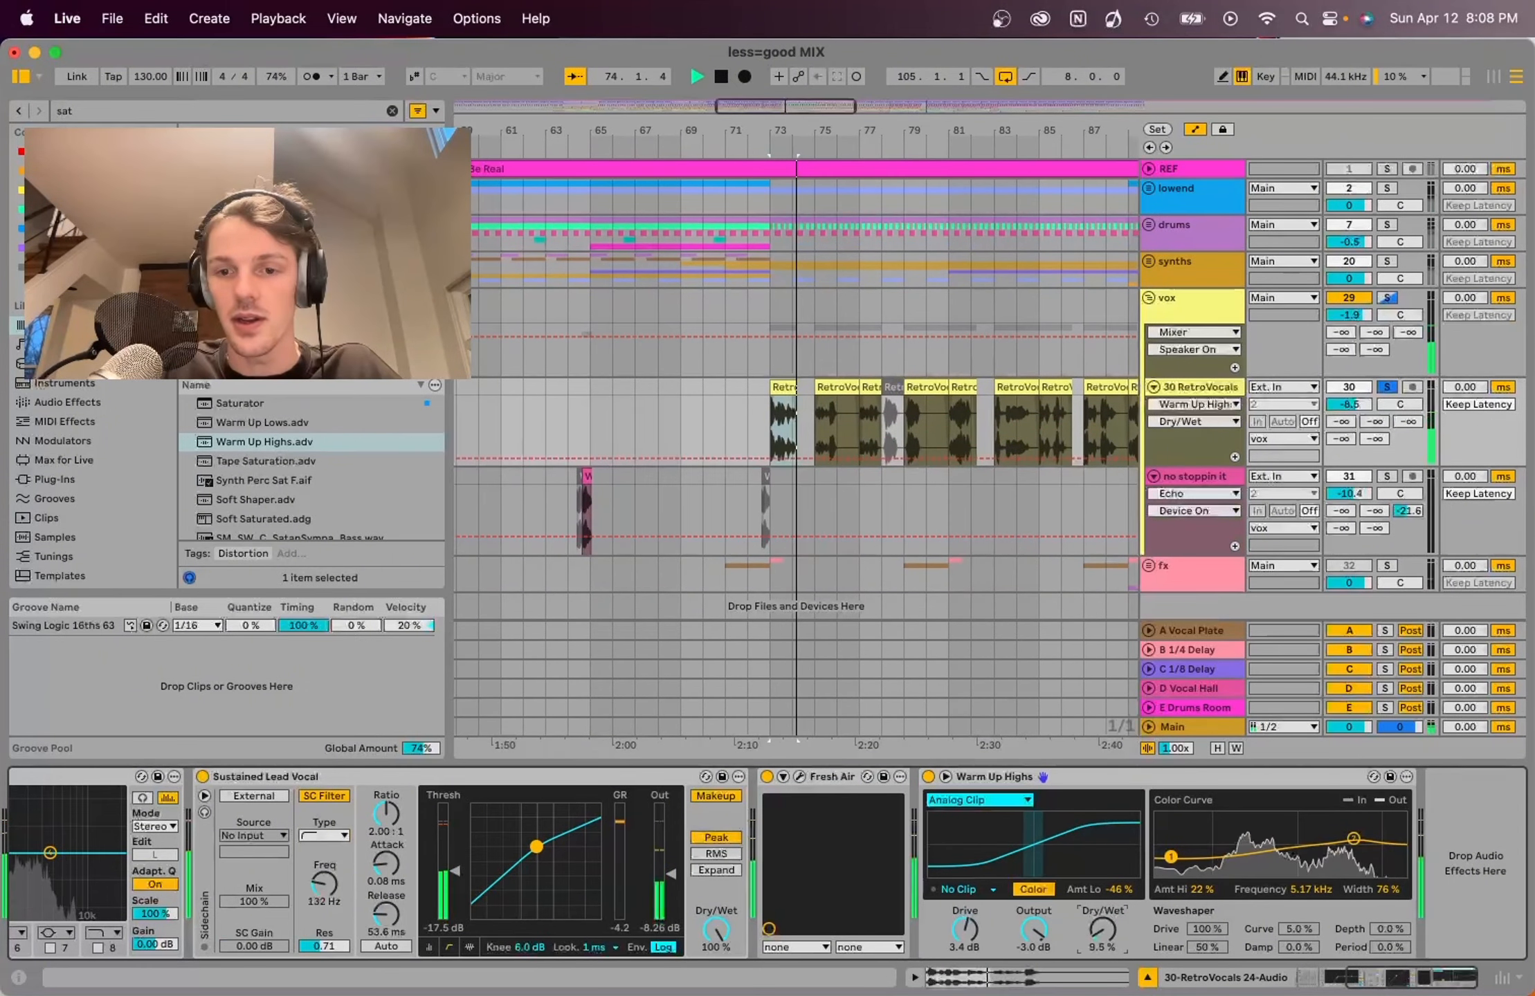
left_click_drag(1102, 929, 1102, 910)
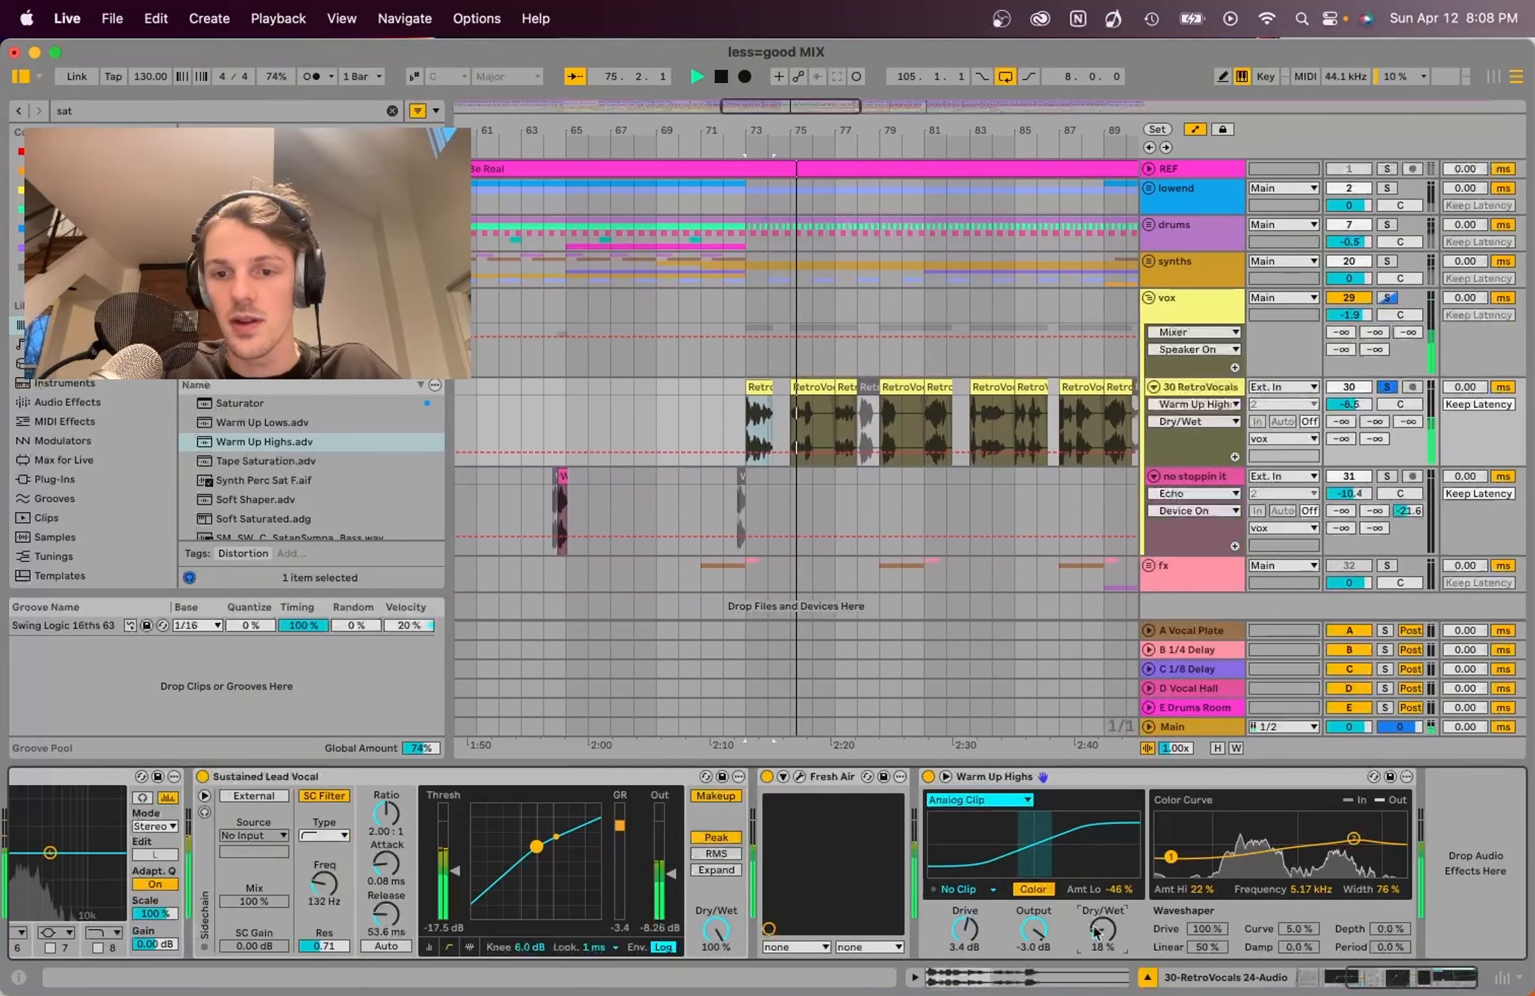
key("space")
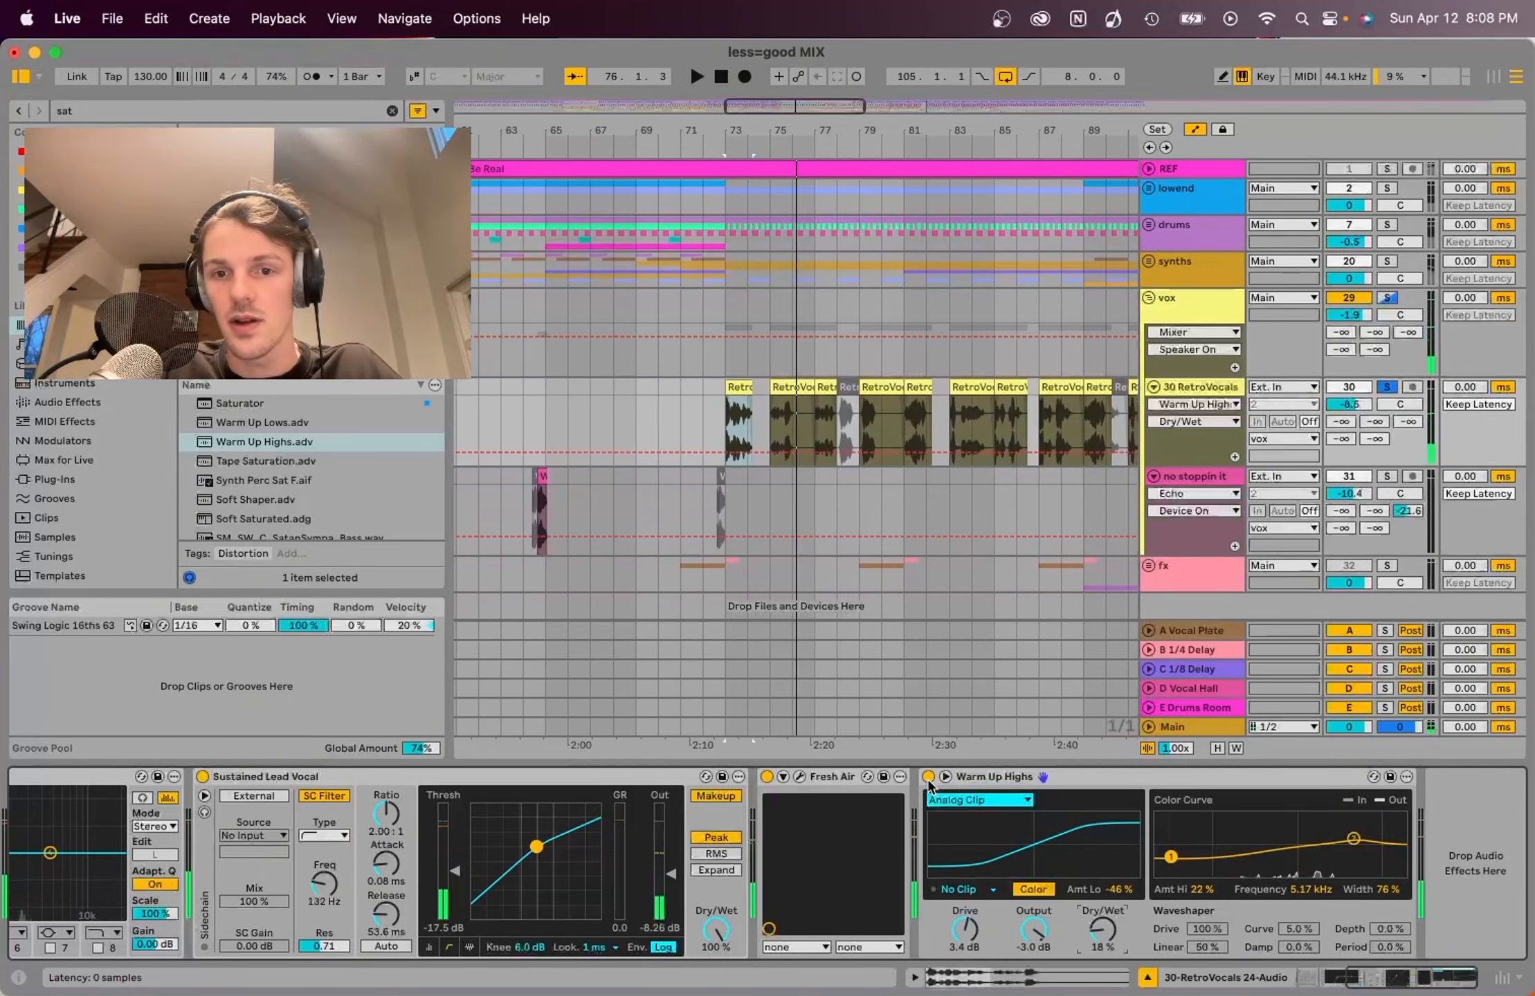
Step: Bypass and re-enable the Warm Up Highs saturator during playback to compare the vocal with and without it
left_click(928, 777)
key("space")
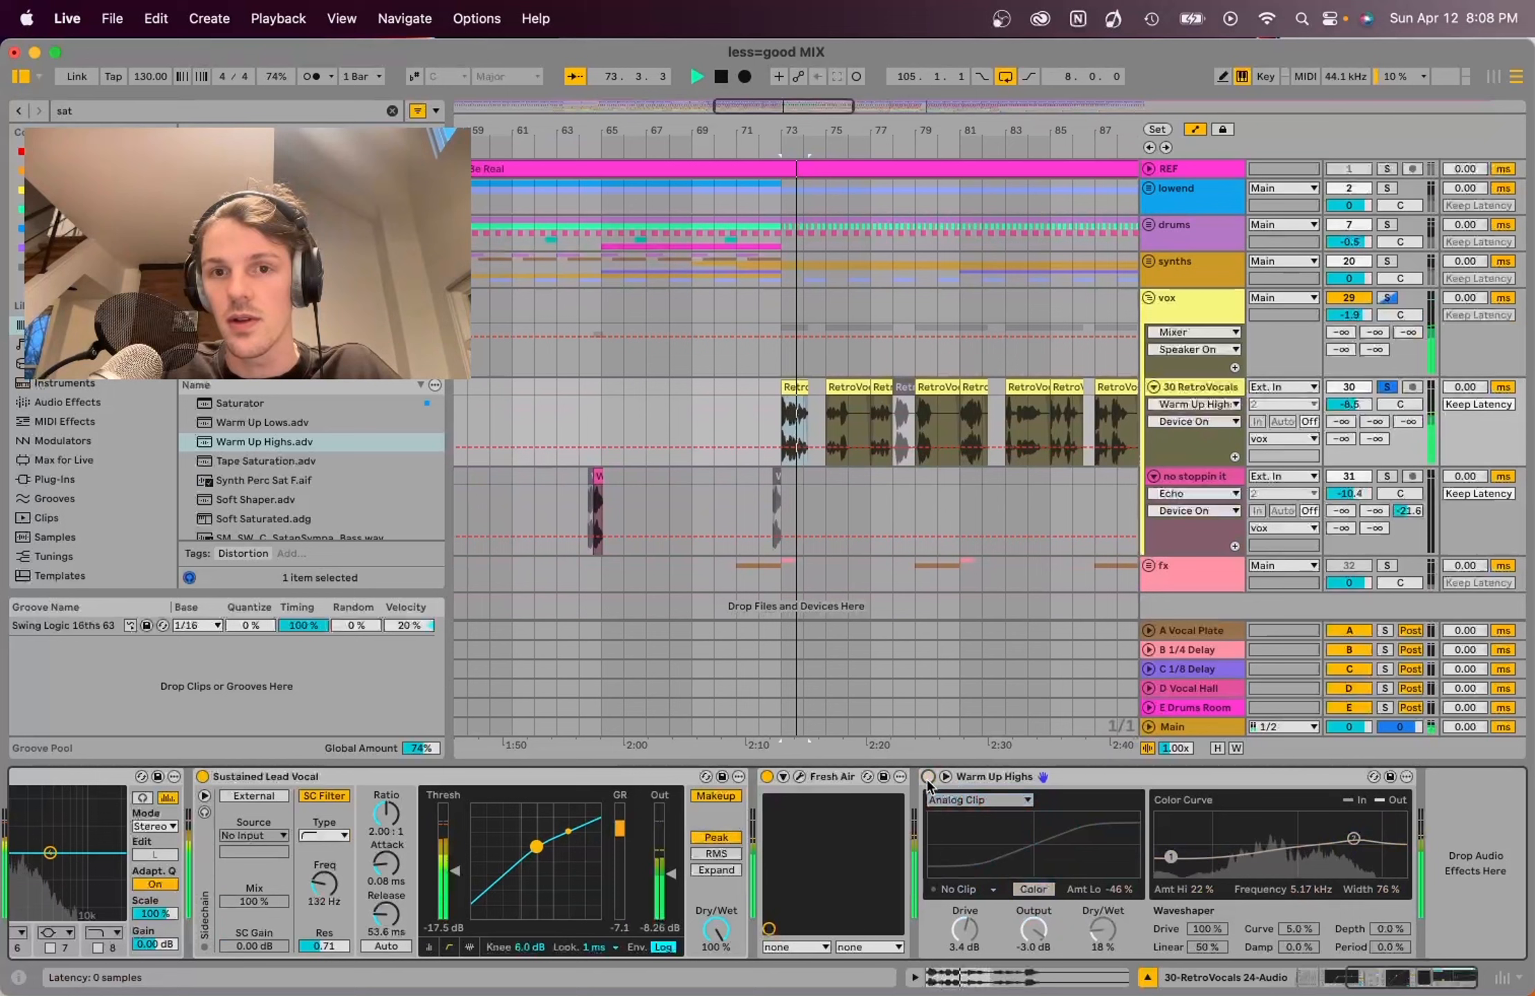
left_click(928, 777)
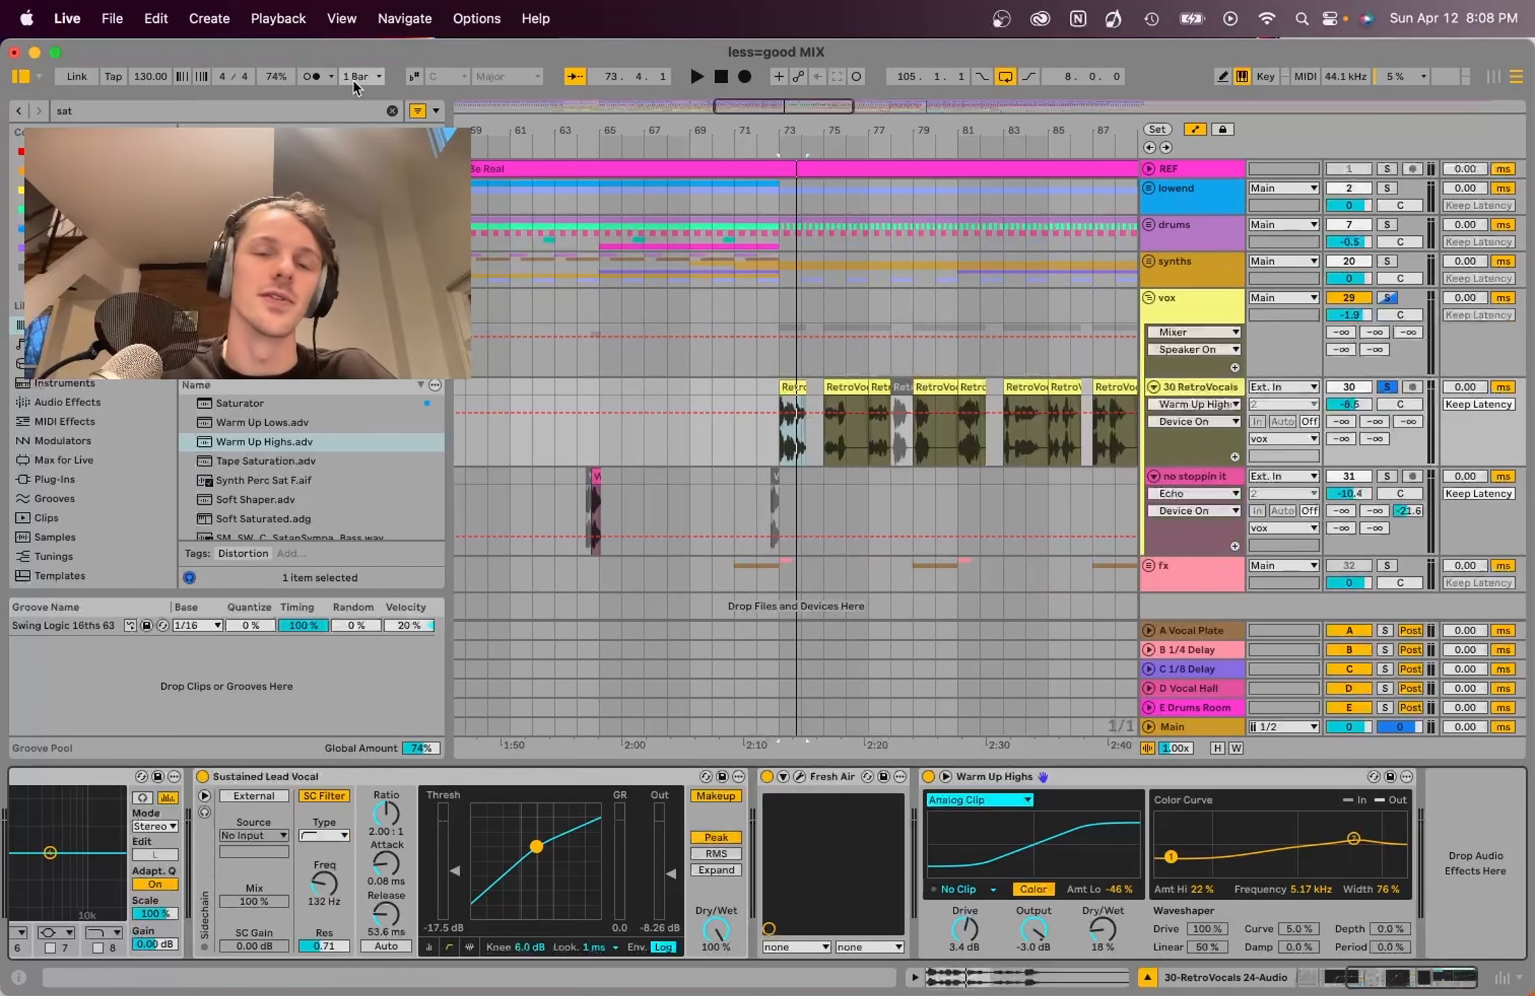
Step: Search the browser for "de-ess" and add the De-esser preset at the end of the vocal's device chain
left_click(392, 111)
type("de-ess")
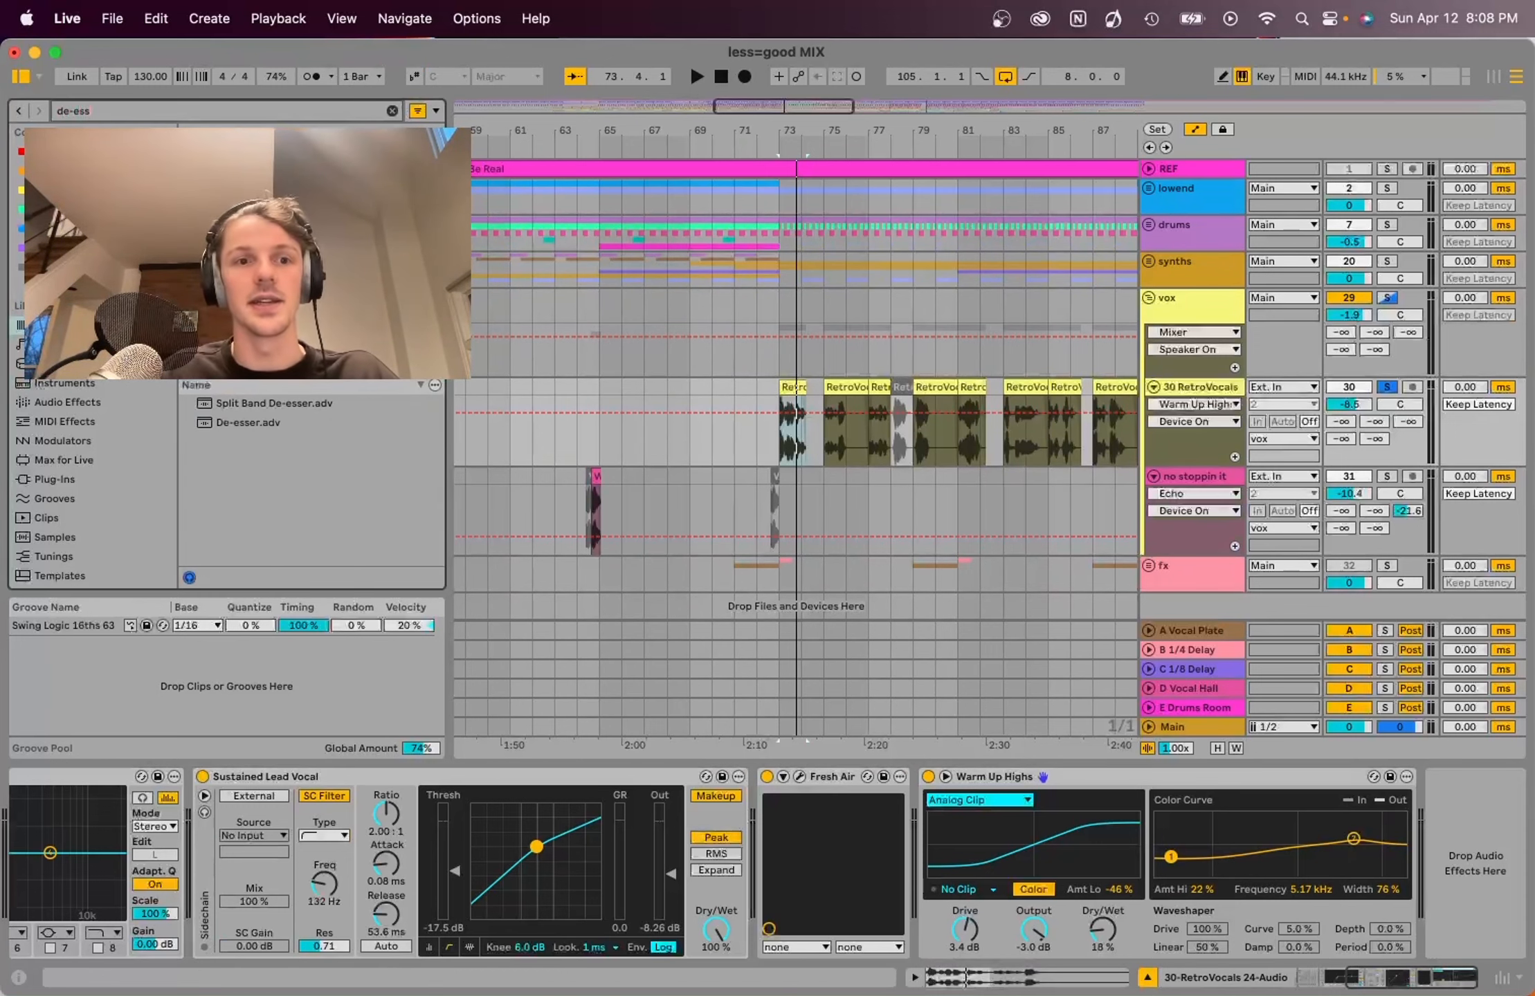
mouse_move(228, 423)
left_mouse_down()
mouse_move(1038, 831)
mouse_move(1424, 861)
left_mouse_up()
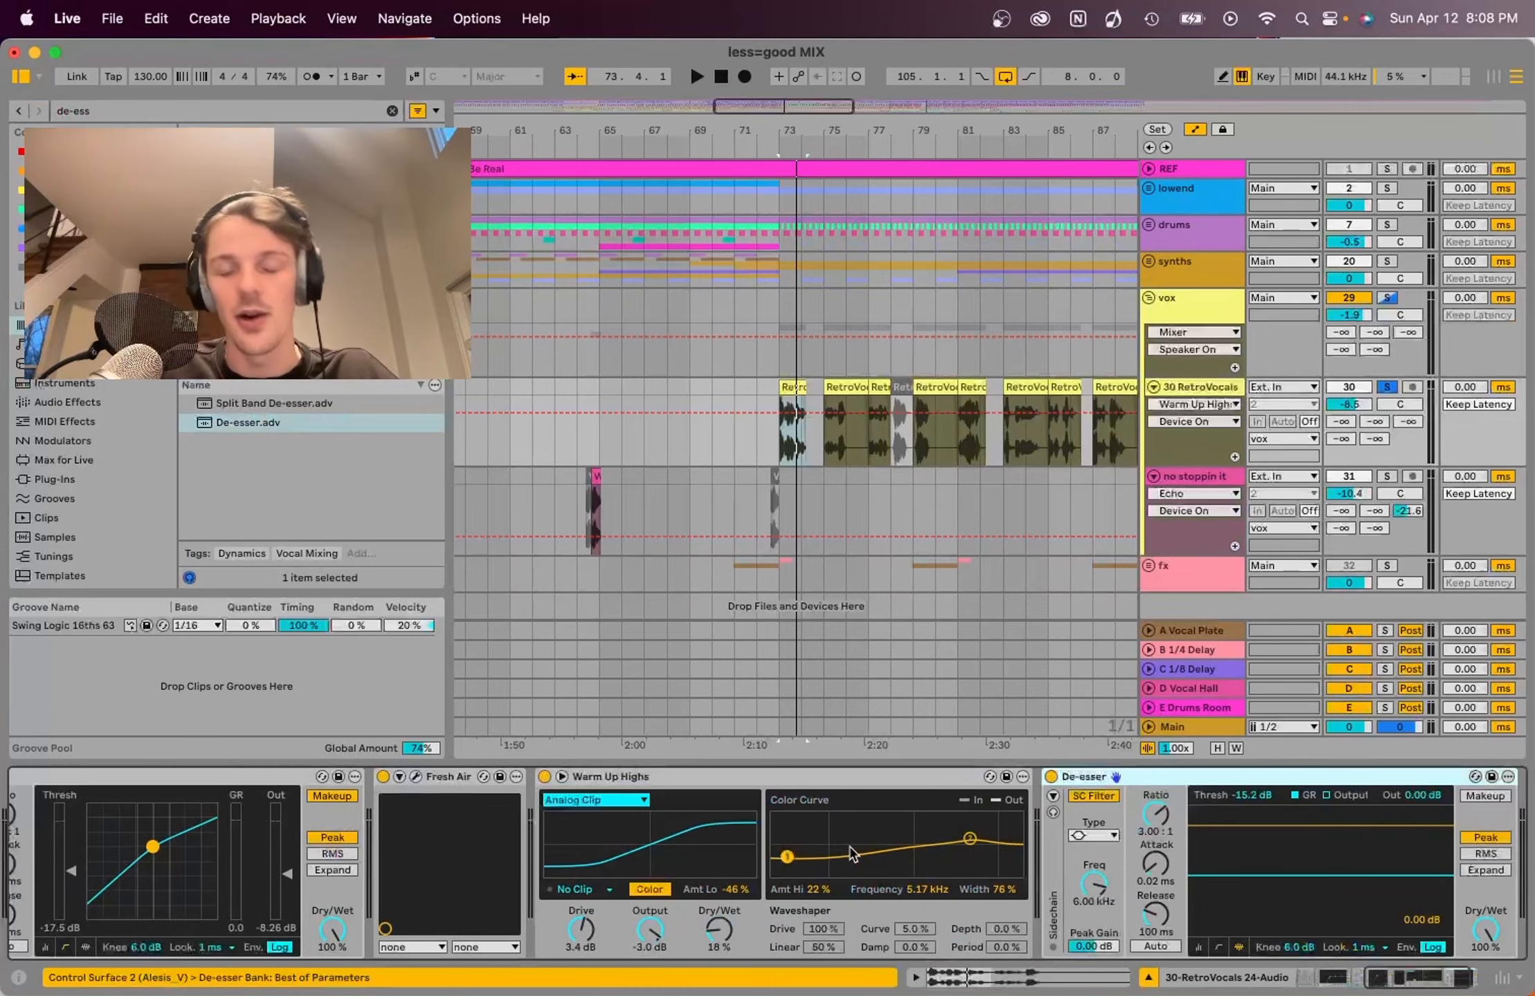
Step: Set the De-esser's threshold to -10.7 dB while repeatedly auditioning the start of the vocal
scroll(738, 831, "left", 15)
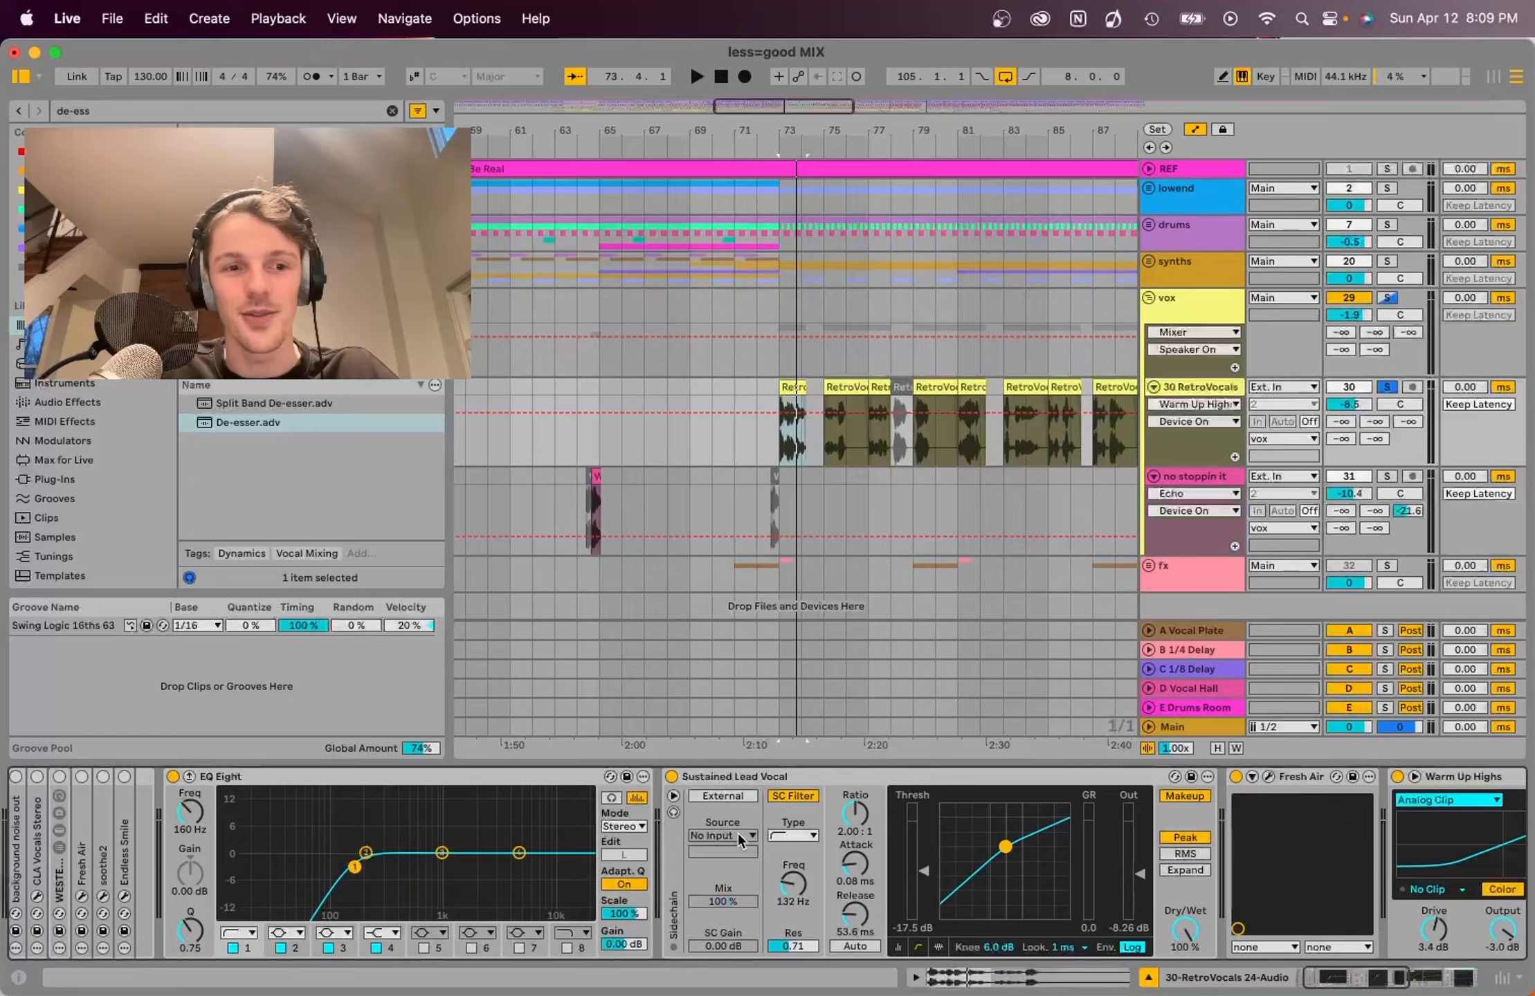
scroll(737, 831, "right", 8)
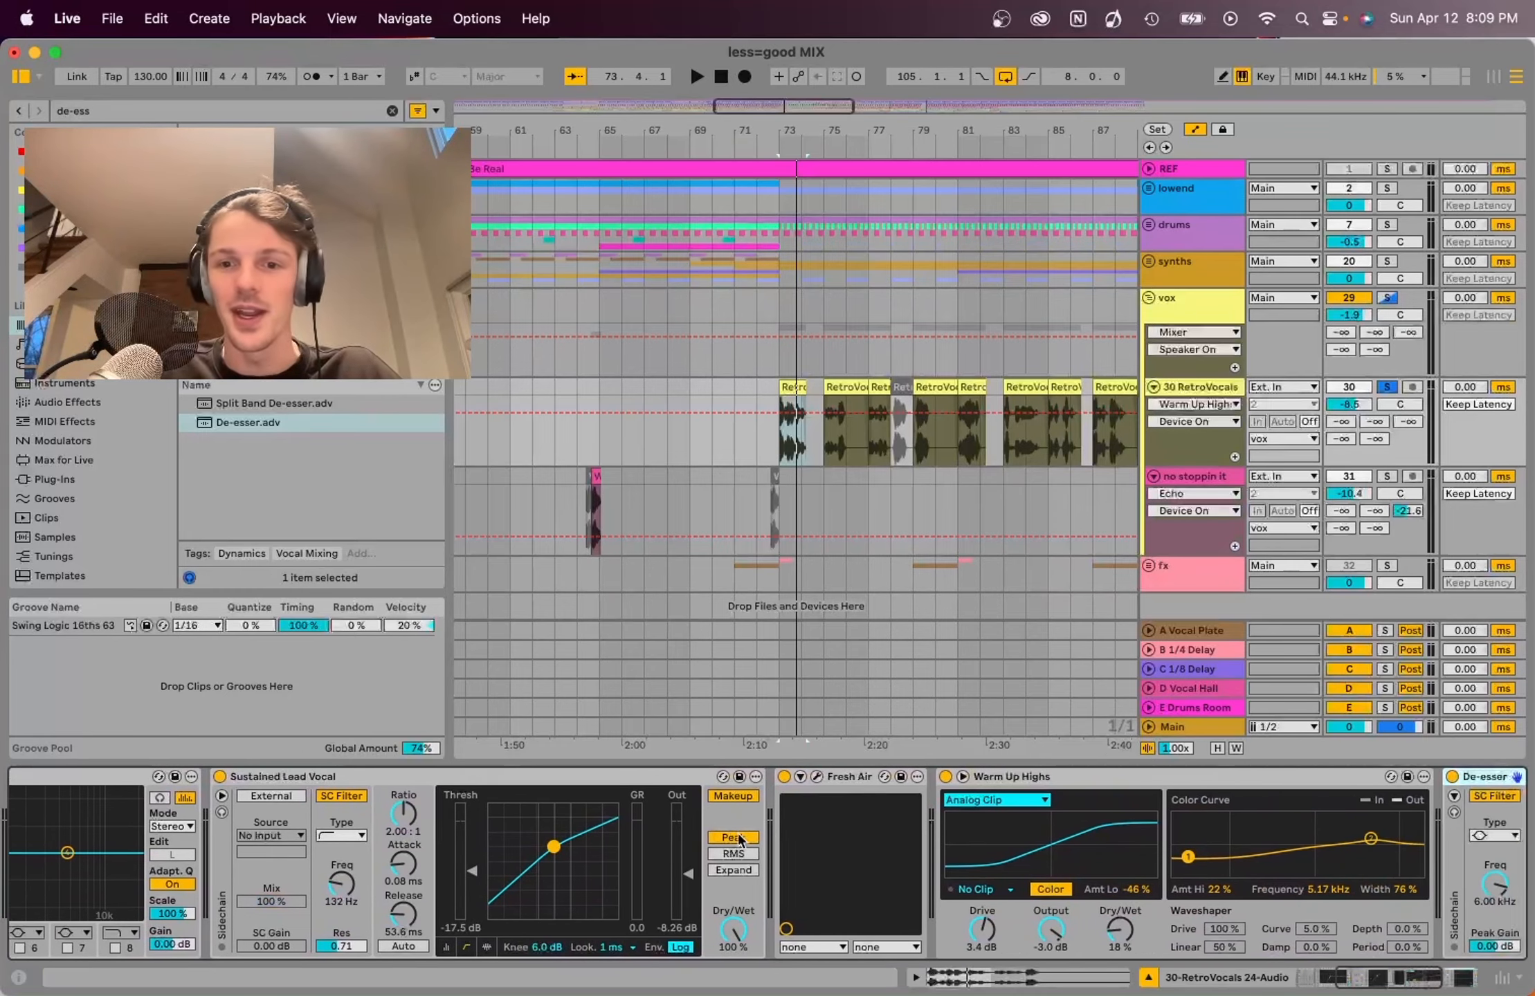
scroll(739, 839, "right", 9)
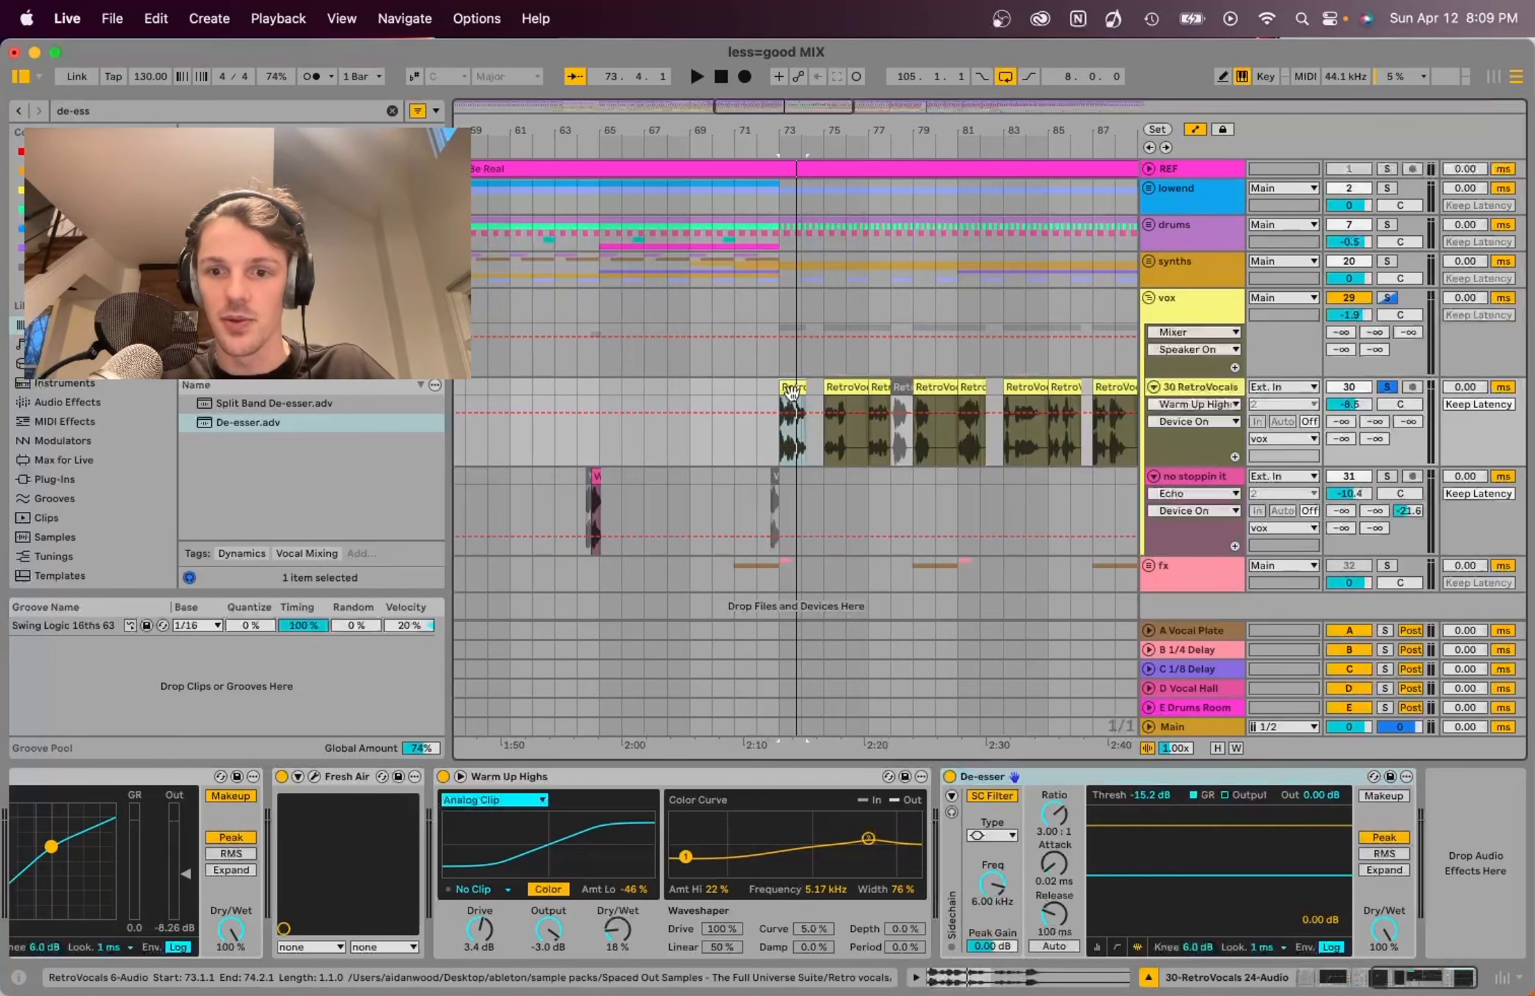
scroll(790, 387, "up", 3)
key("space")
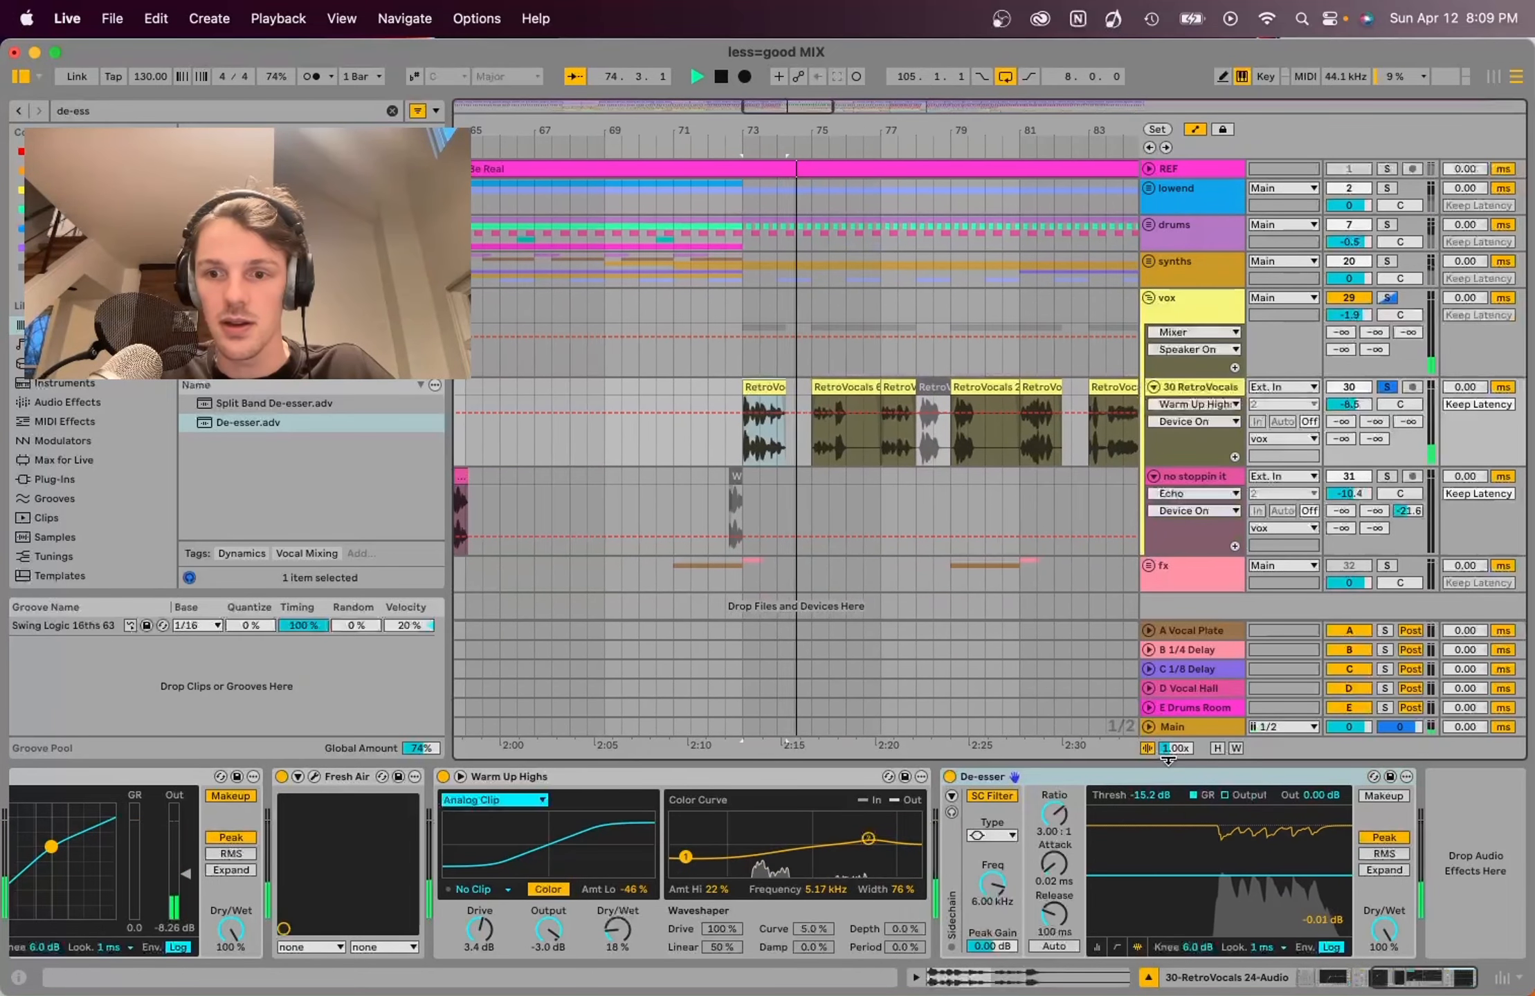
key("space")
left_click_drag(1294, 876, 1294, 861)
key("space")
key("space")
key("space")
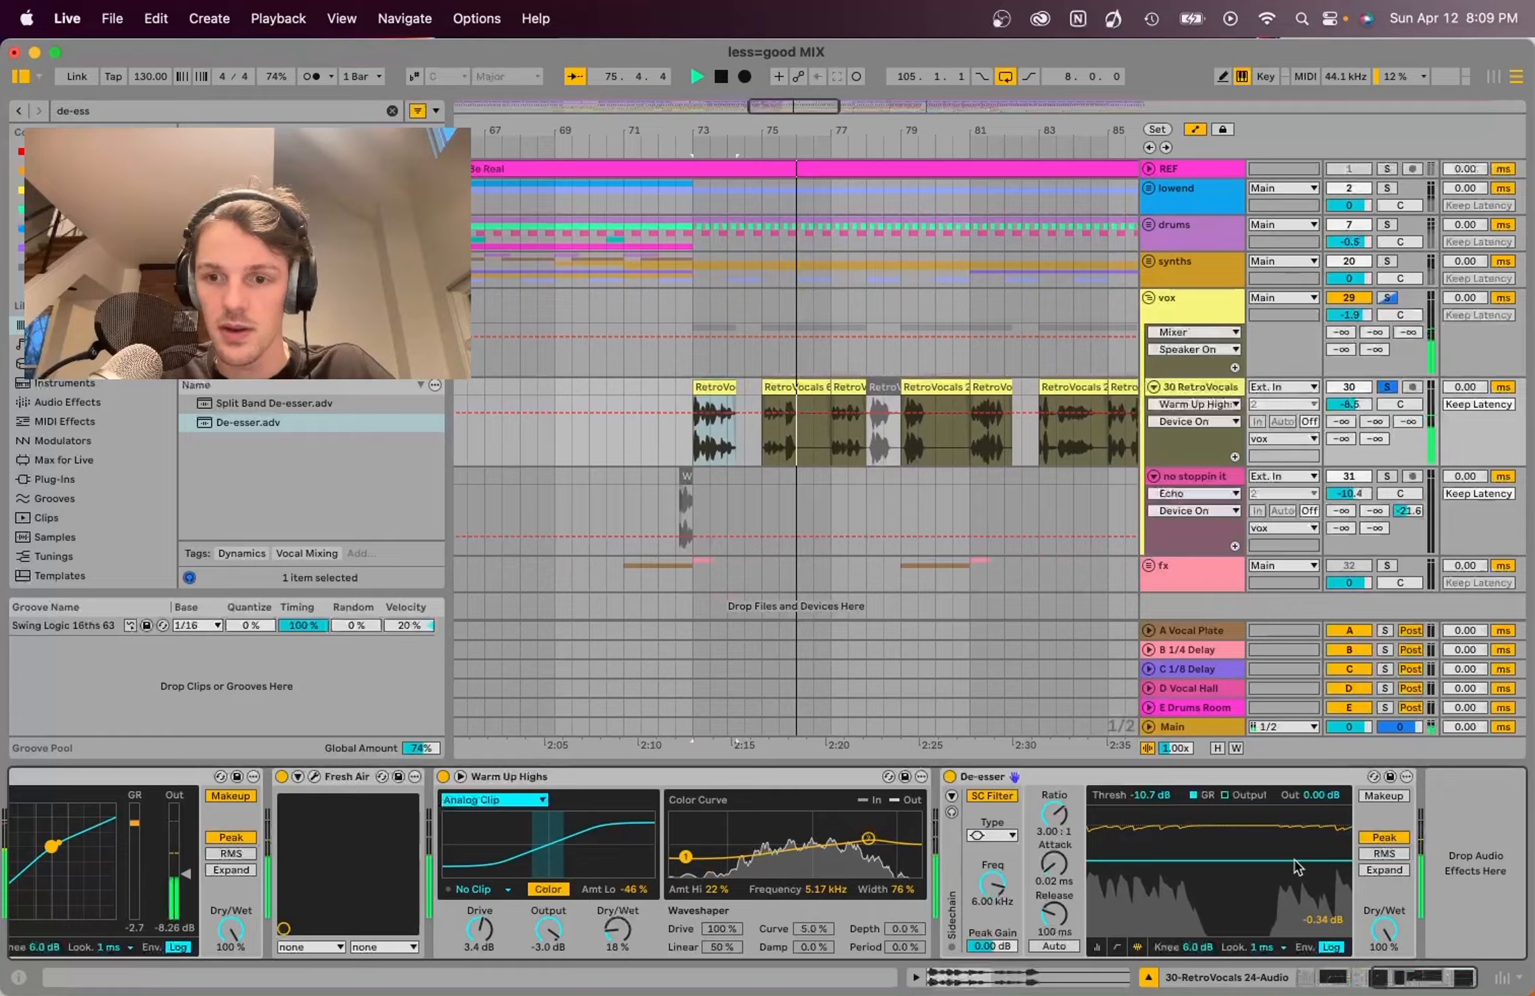
Step: Set the De-esser's sidechain filter frequency to 8.30 kHz and replay the vocal to judge the sibilance reduction
key("space")
key("space")
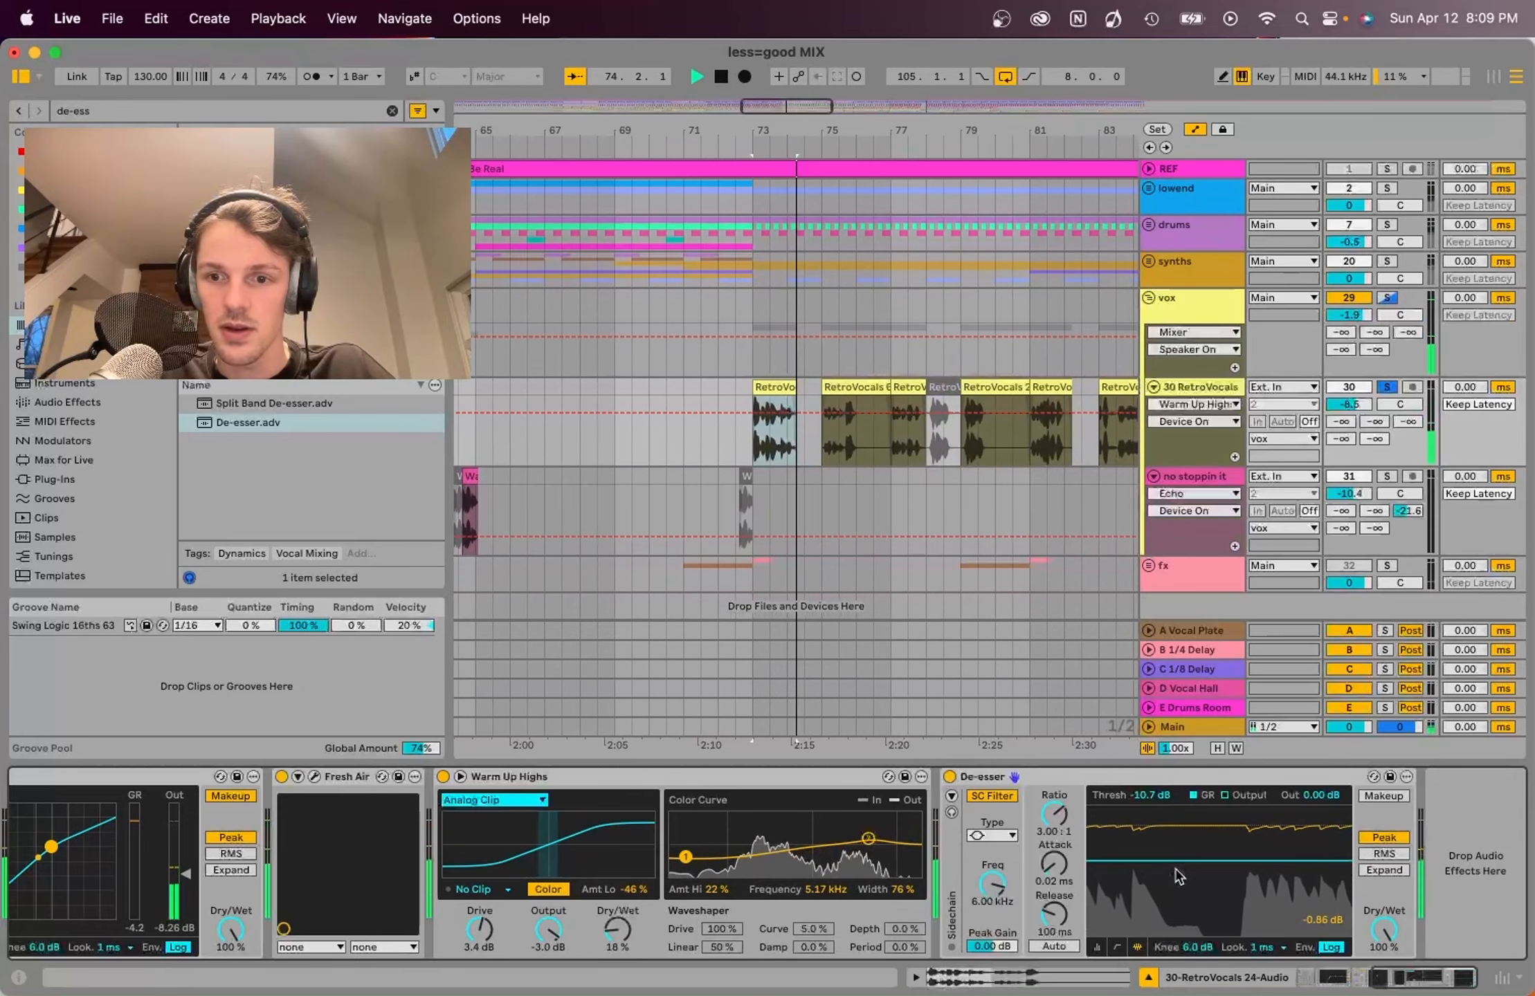
key("space")
key("space")
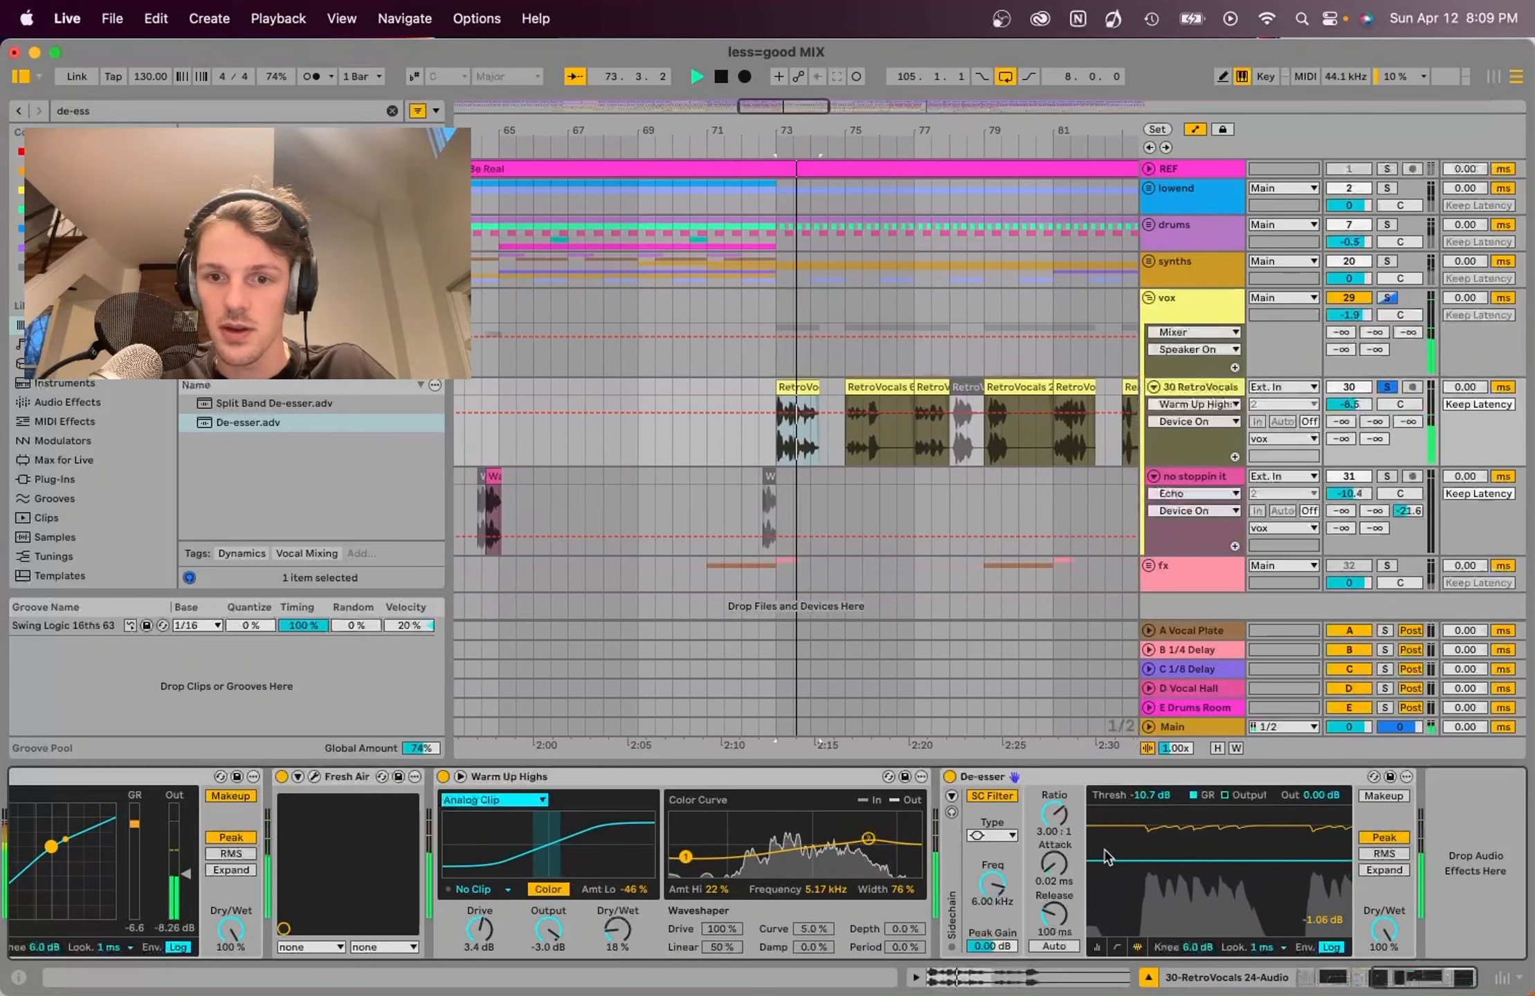
mouse_move(995, 877)
left_mouse_down()
mouse_move(995, 906)
mouse_move(994, 861)
left_mouse_up()
key("space")
key("space")
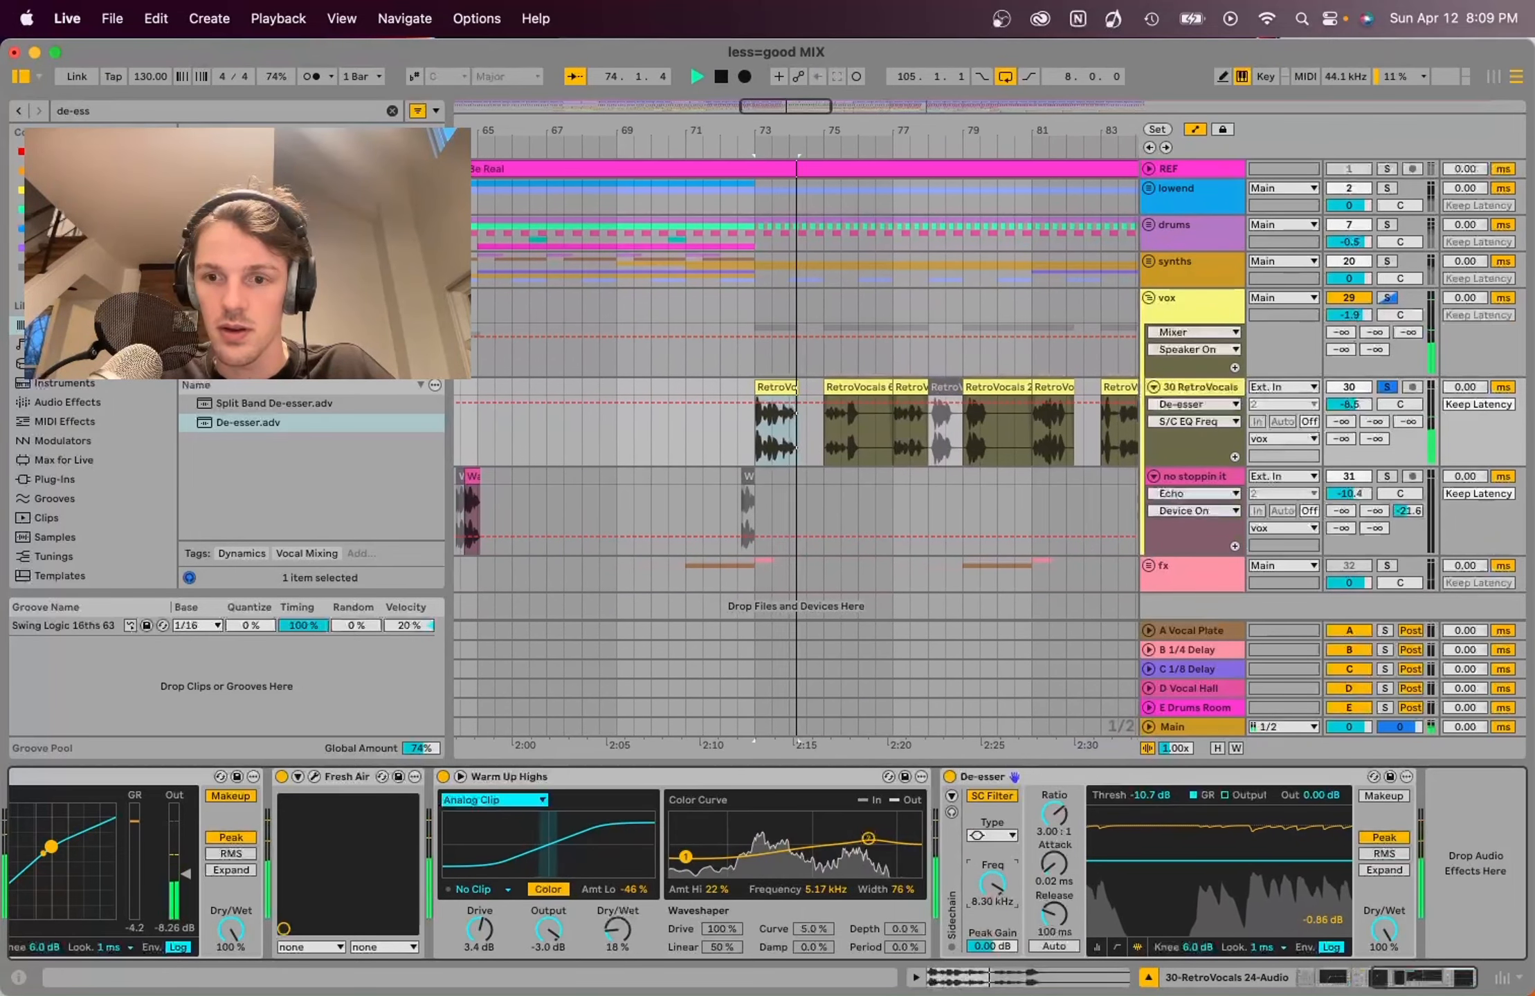
key("space")
key("space")
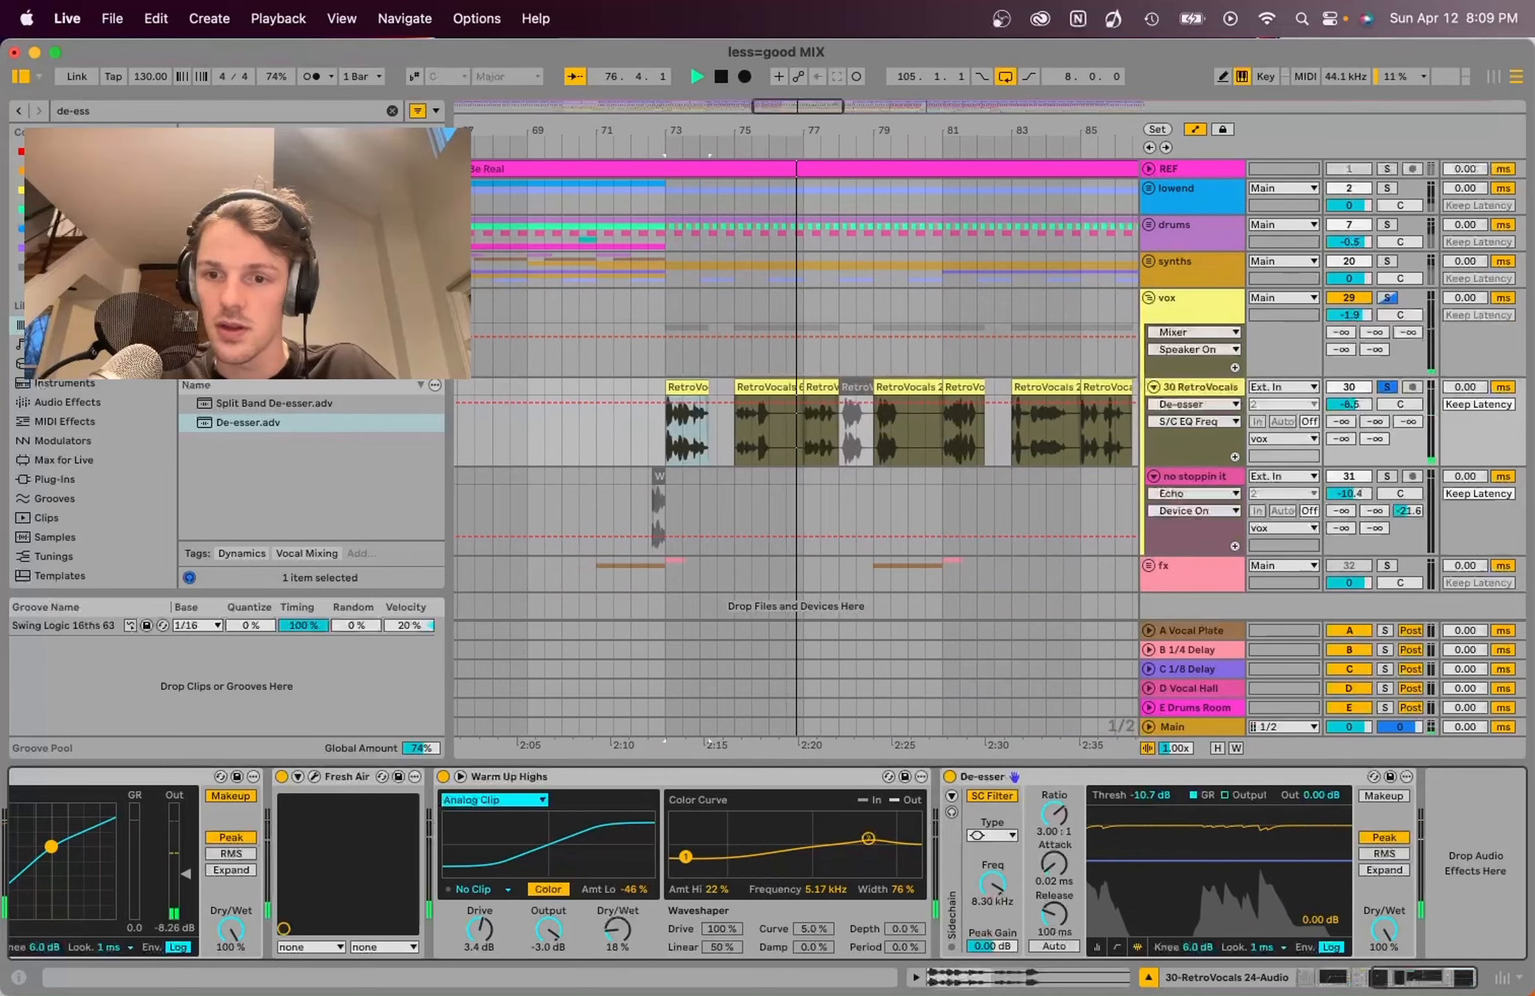
Step: Set the De-esser to a -13.2 dB threshold, 9.62 kHz sidechain frequency and 4.34:1 ratio, auditioning the result
left_click_drag(1151, 860, 1150, 868)
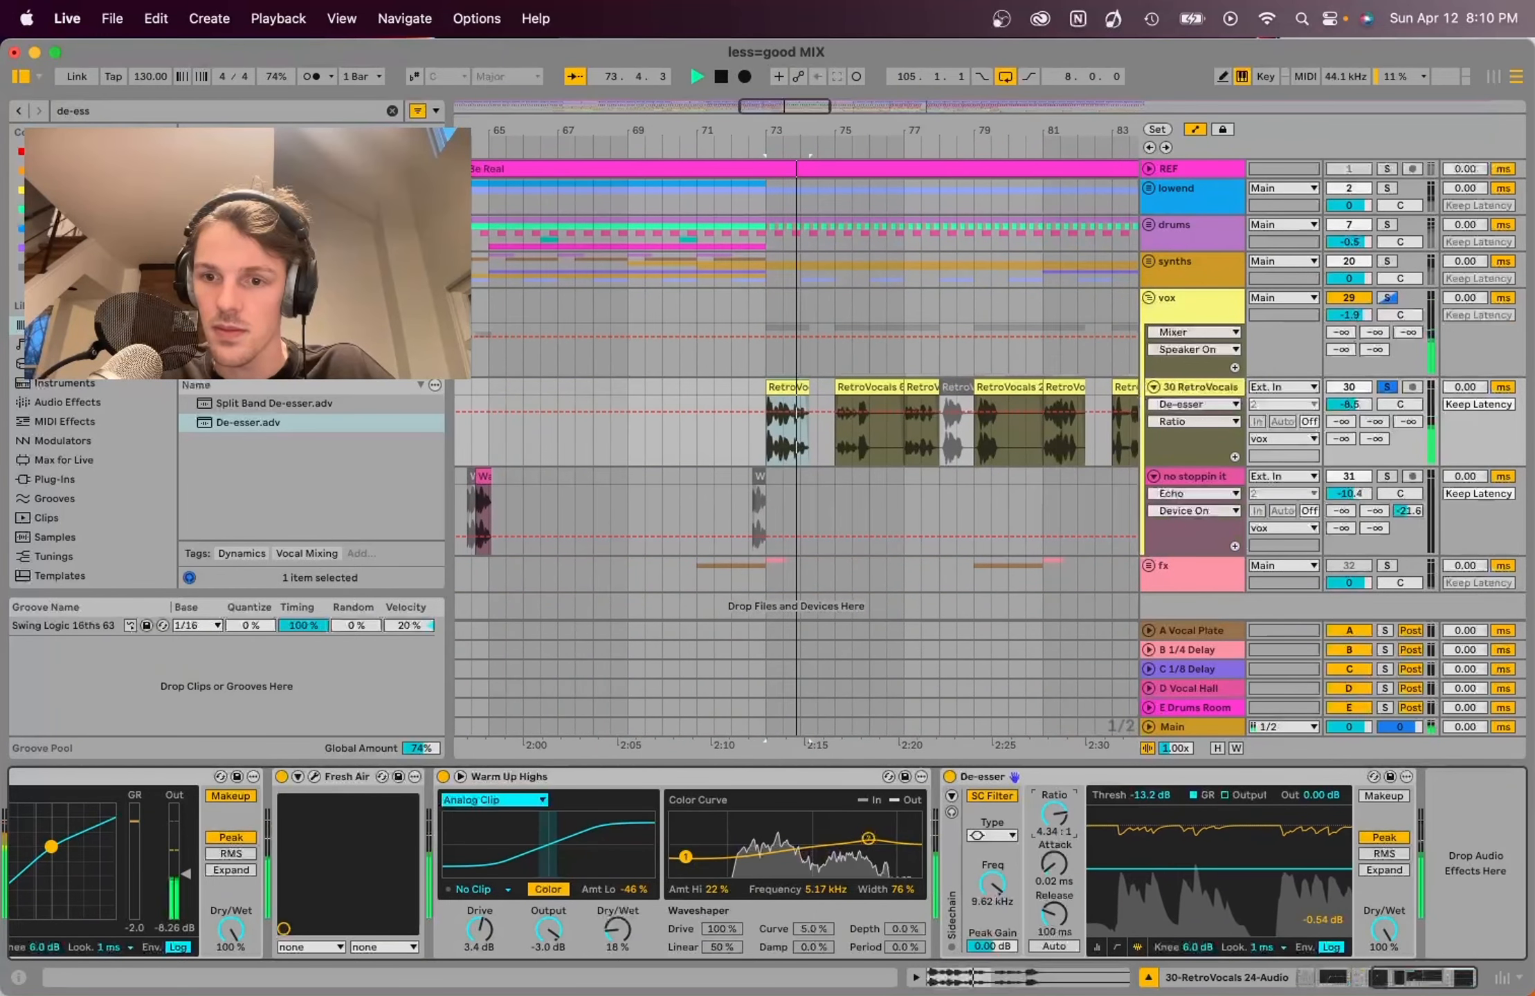
key("space")
key("space")
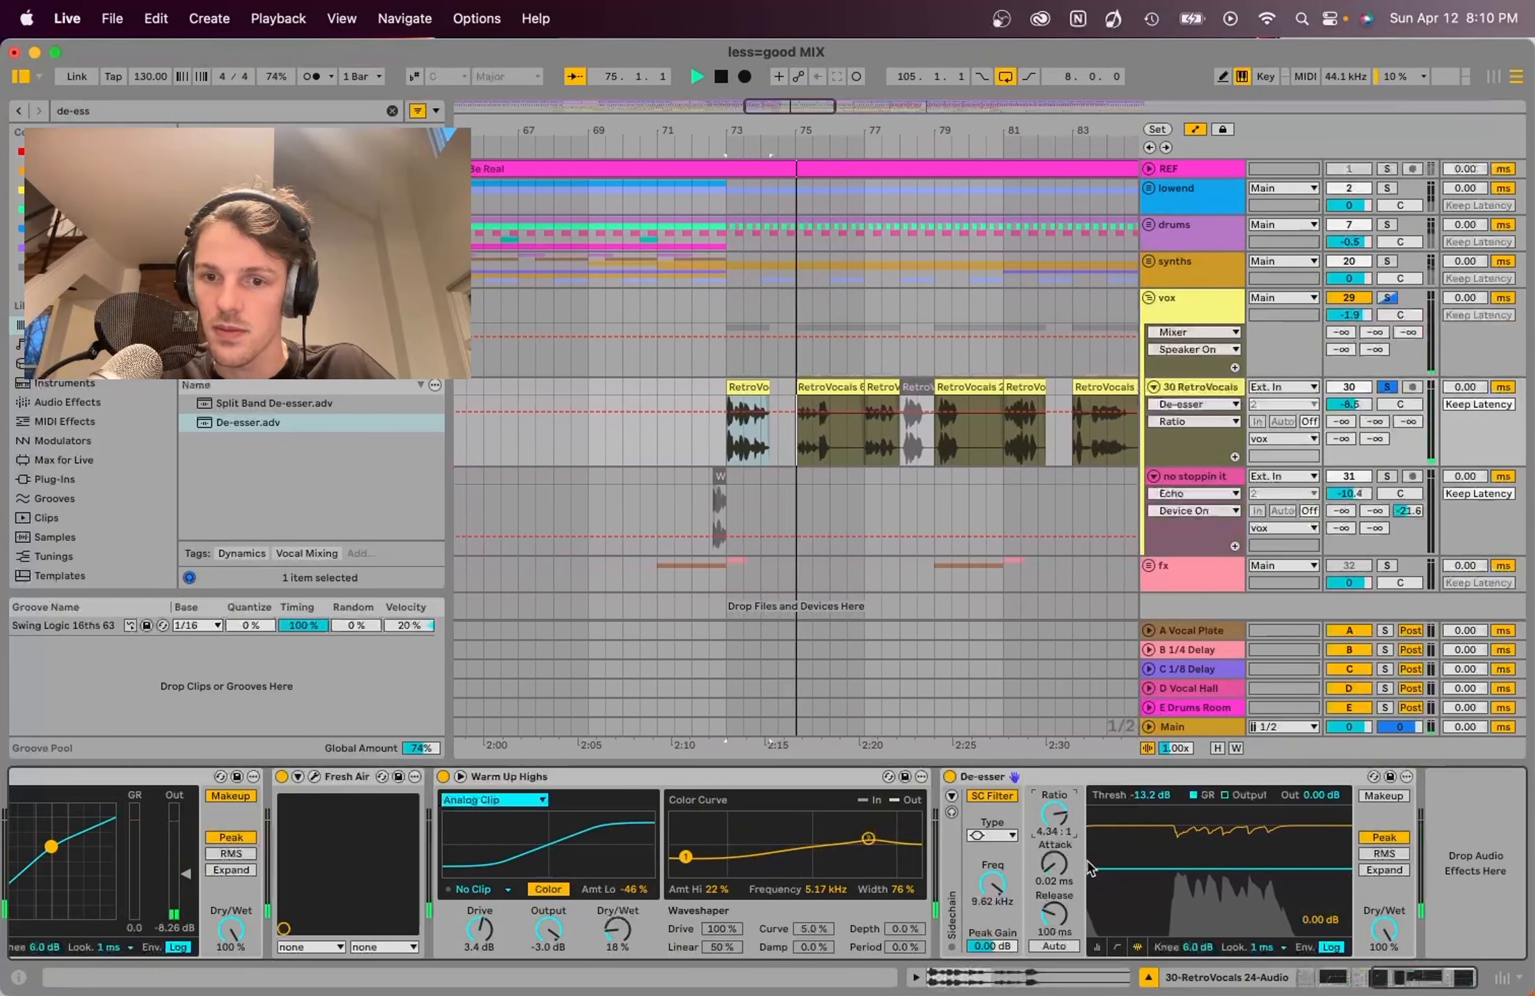
key("space")
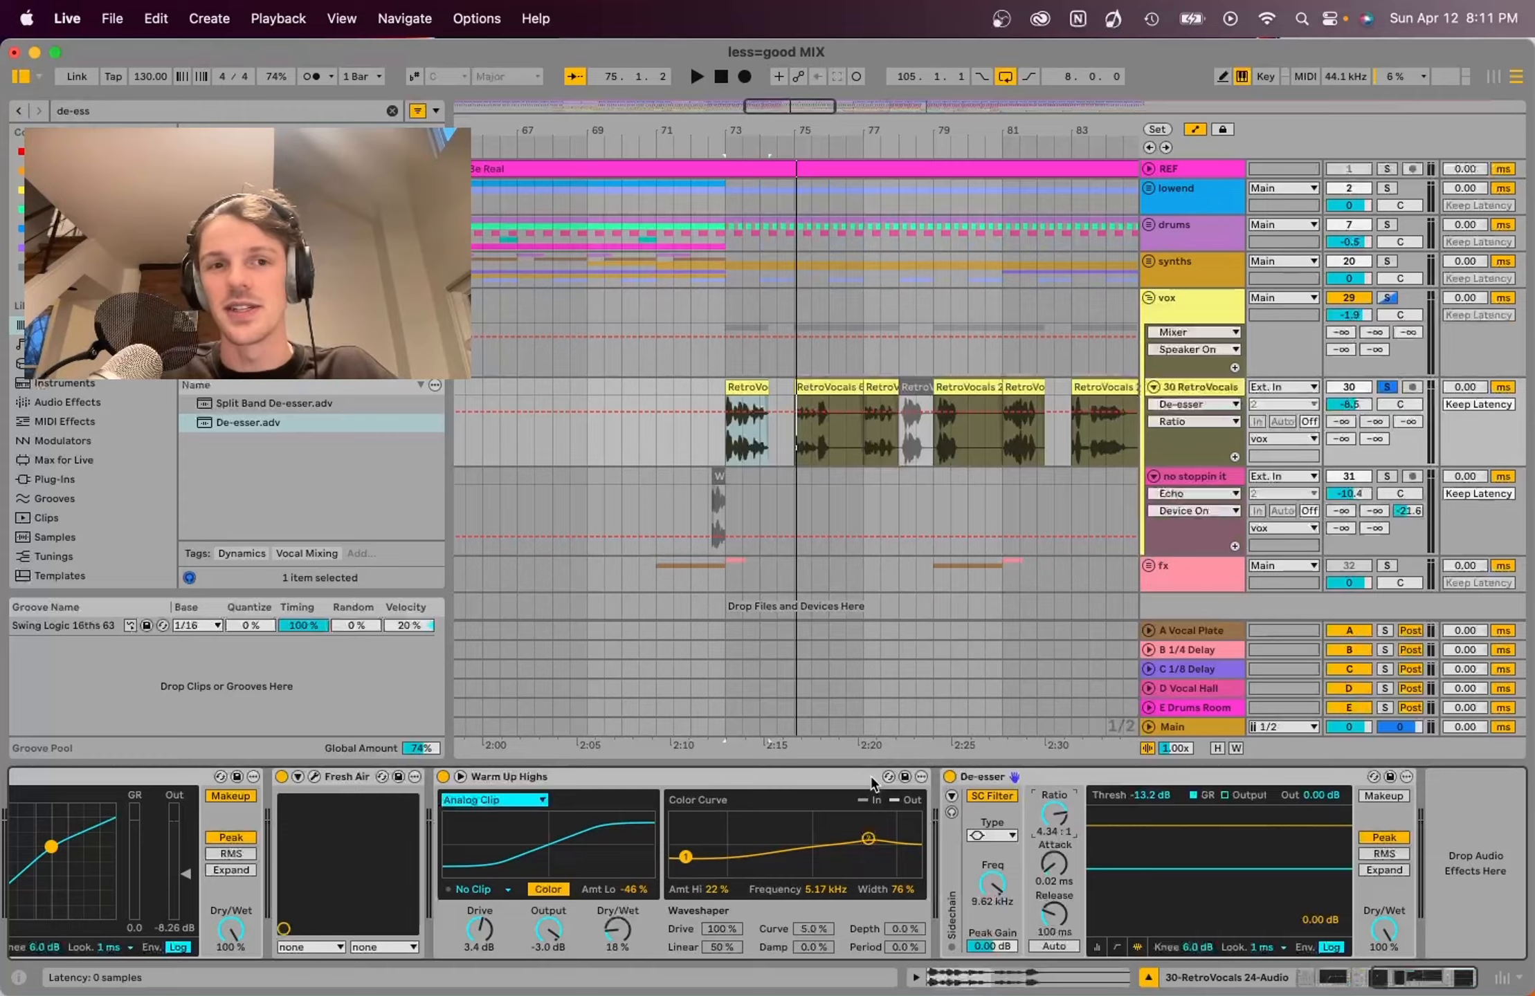
Step: Search the browser for "pro q" and add Pro-Q 4 at the end of the vocal's device chain
left_click(391, 111)
type("pro q")
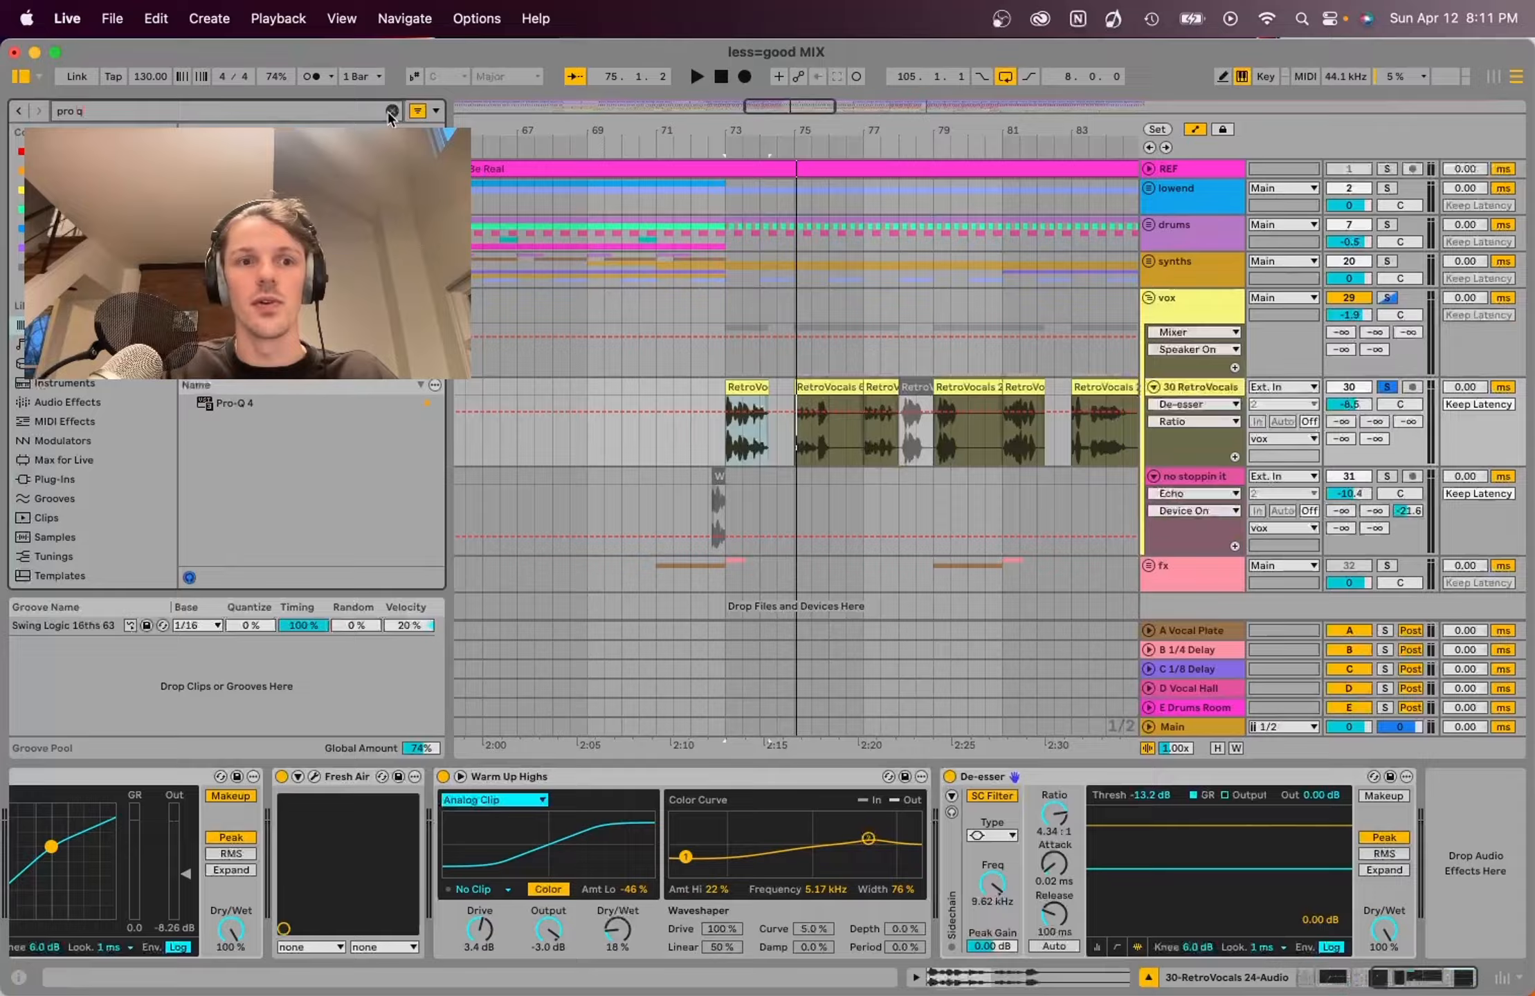
left_click_drag(215, 413, 1409, 840)
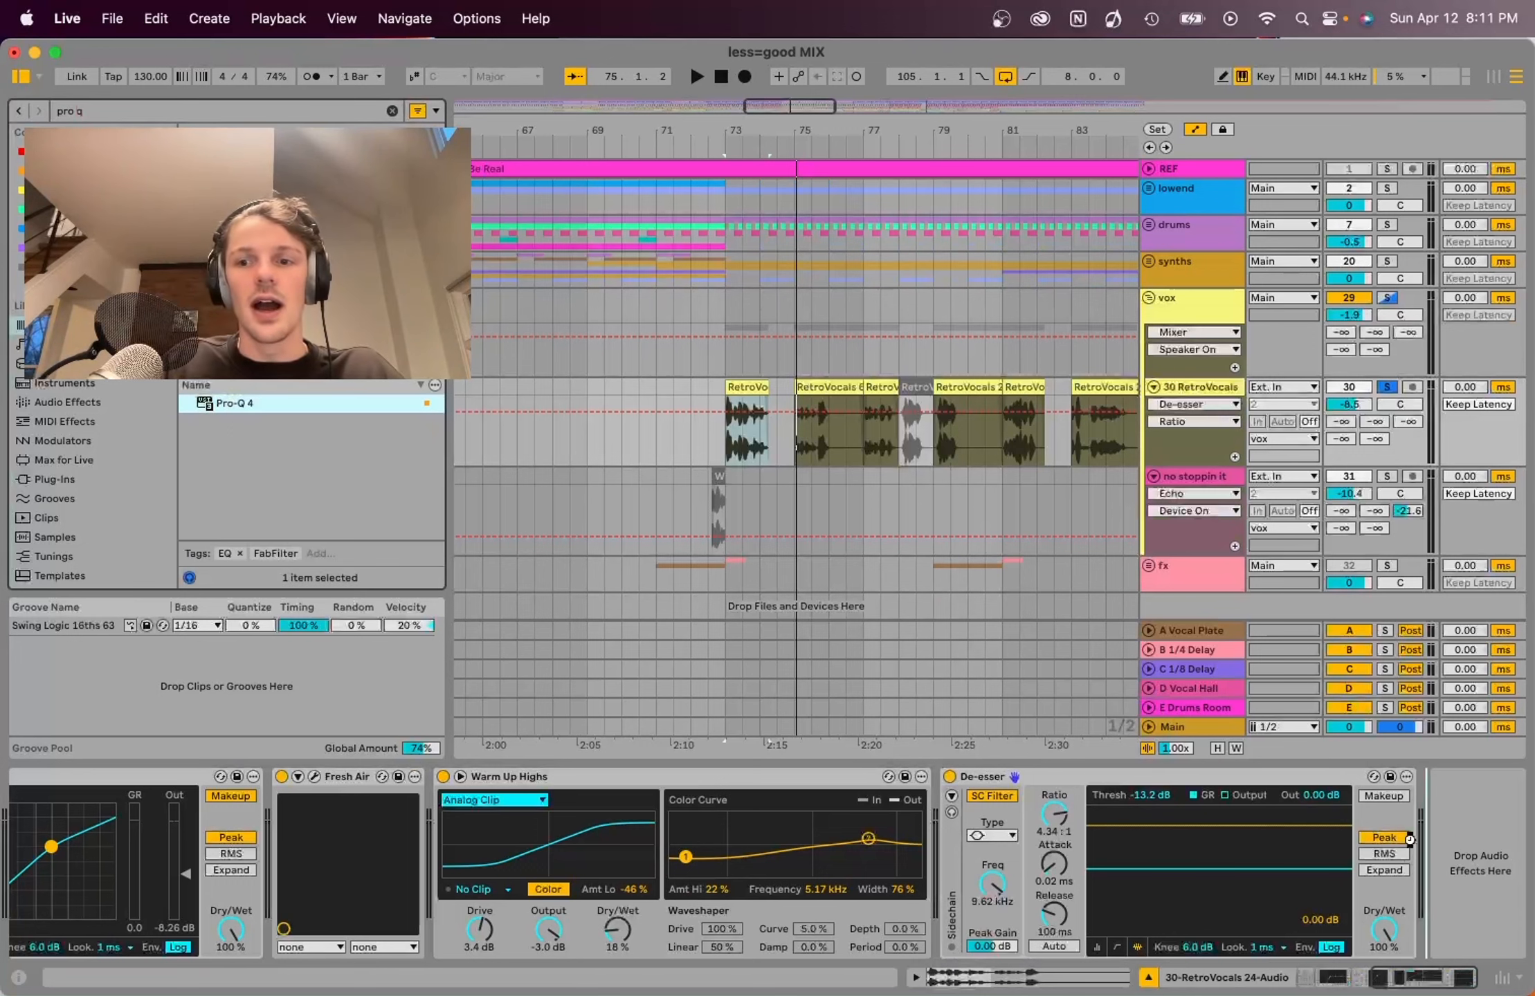
left_click_drag(1212, 815, 1214, 813)
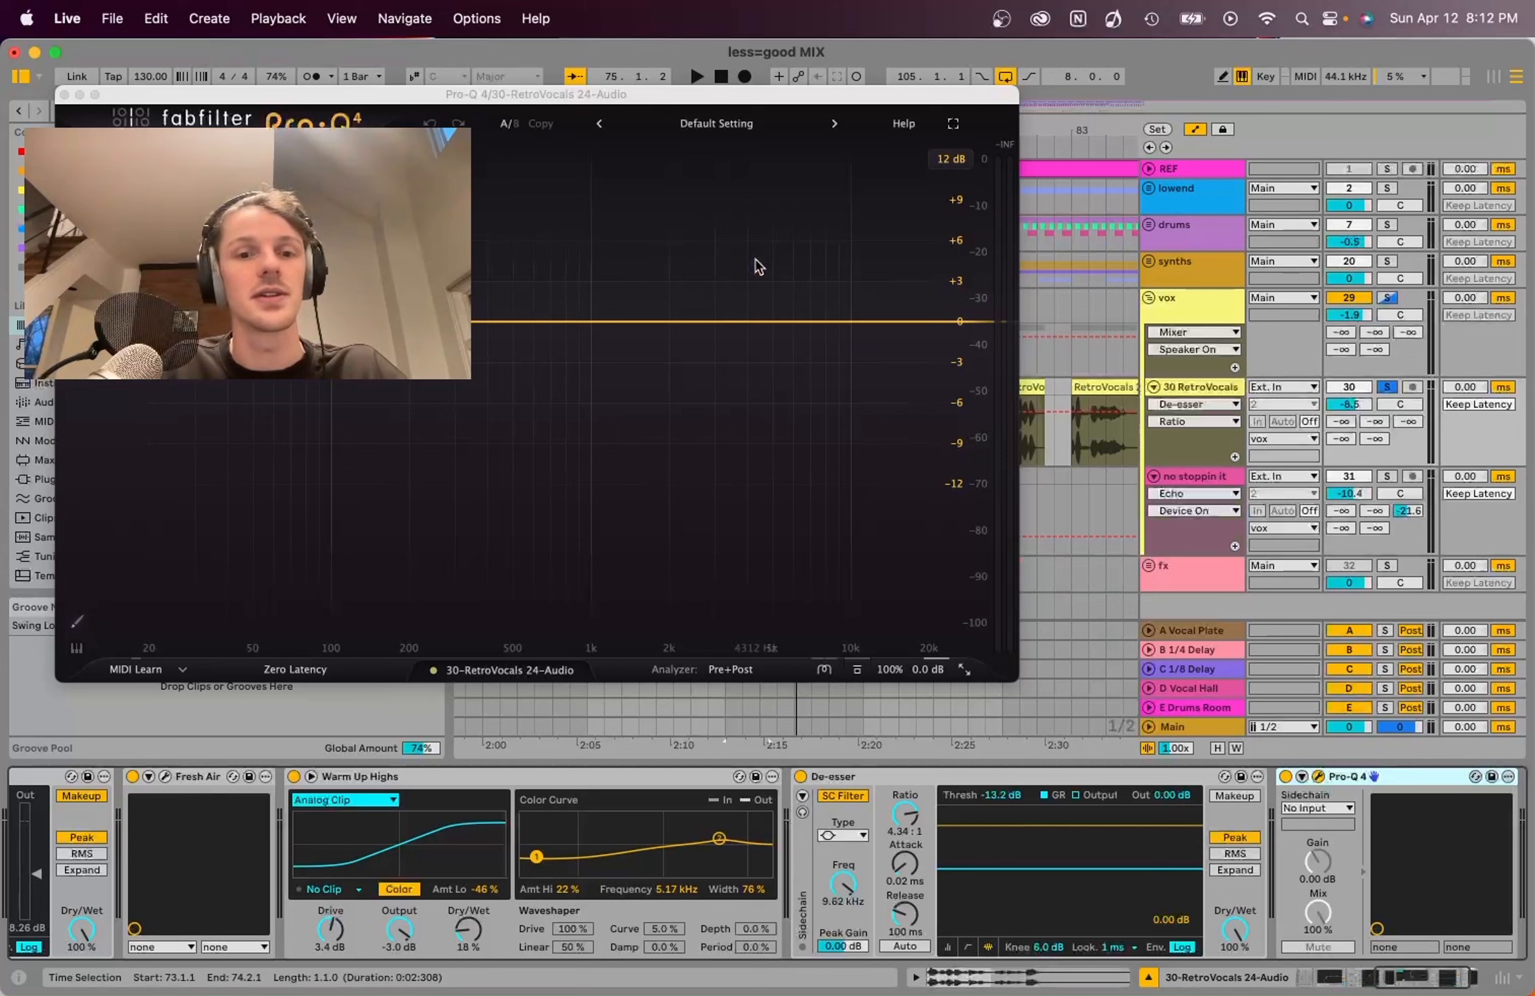
Step: Add a +6.73 dB bell band in Pro-Q 4 and sweep it soloed to 4775.3 Hz with Q 3.314 during playback
left_click_drag(718, 322, 844, 240)
key("space")
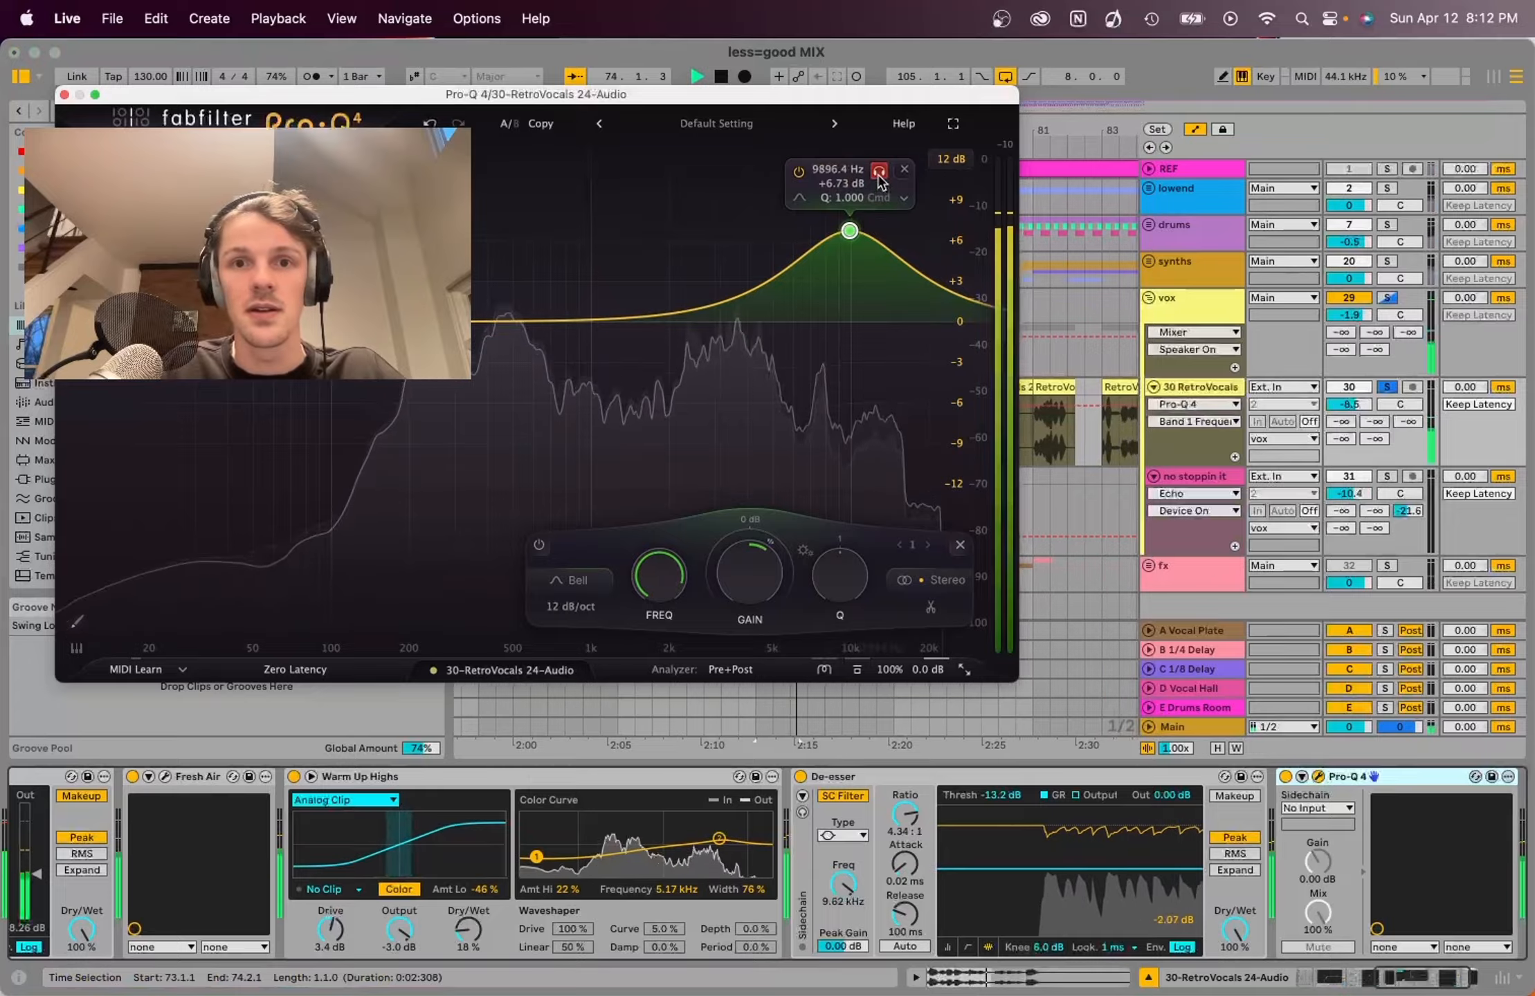
left_click(879, 169)
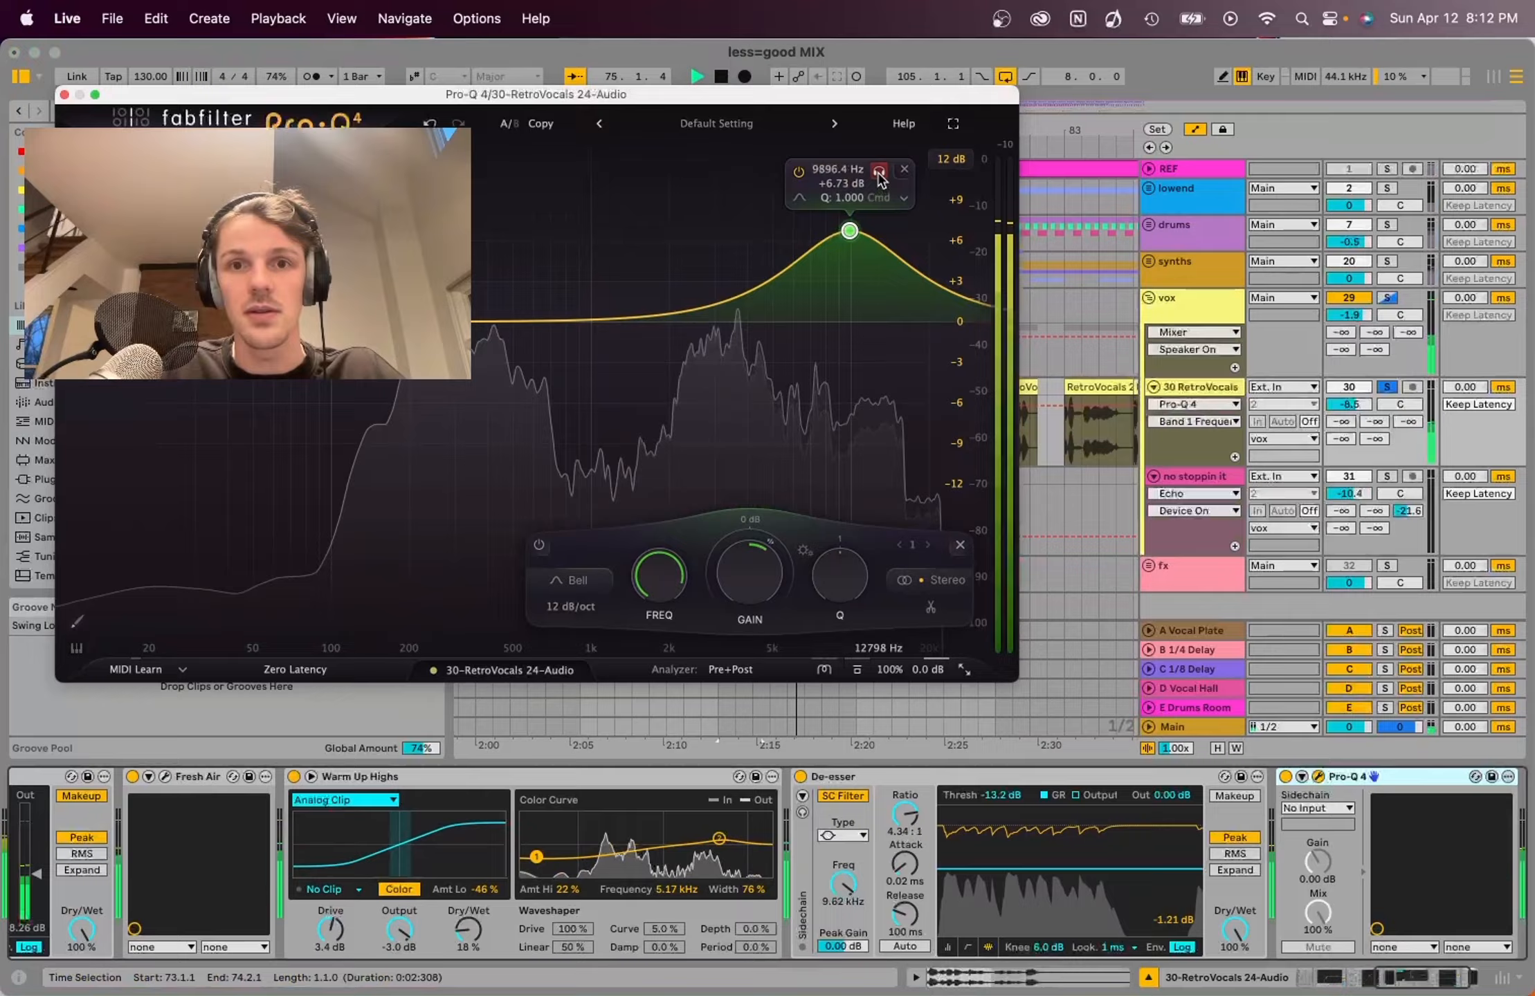
left_click_drag(878, 175, 808, 124)
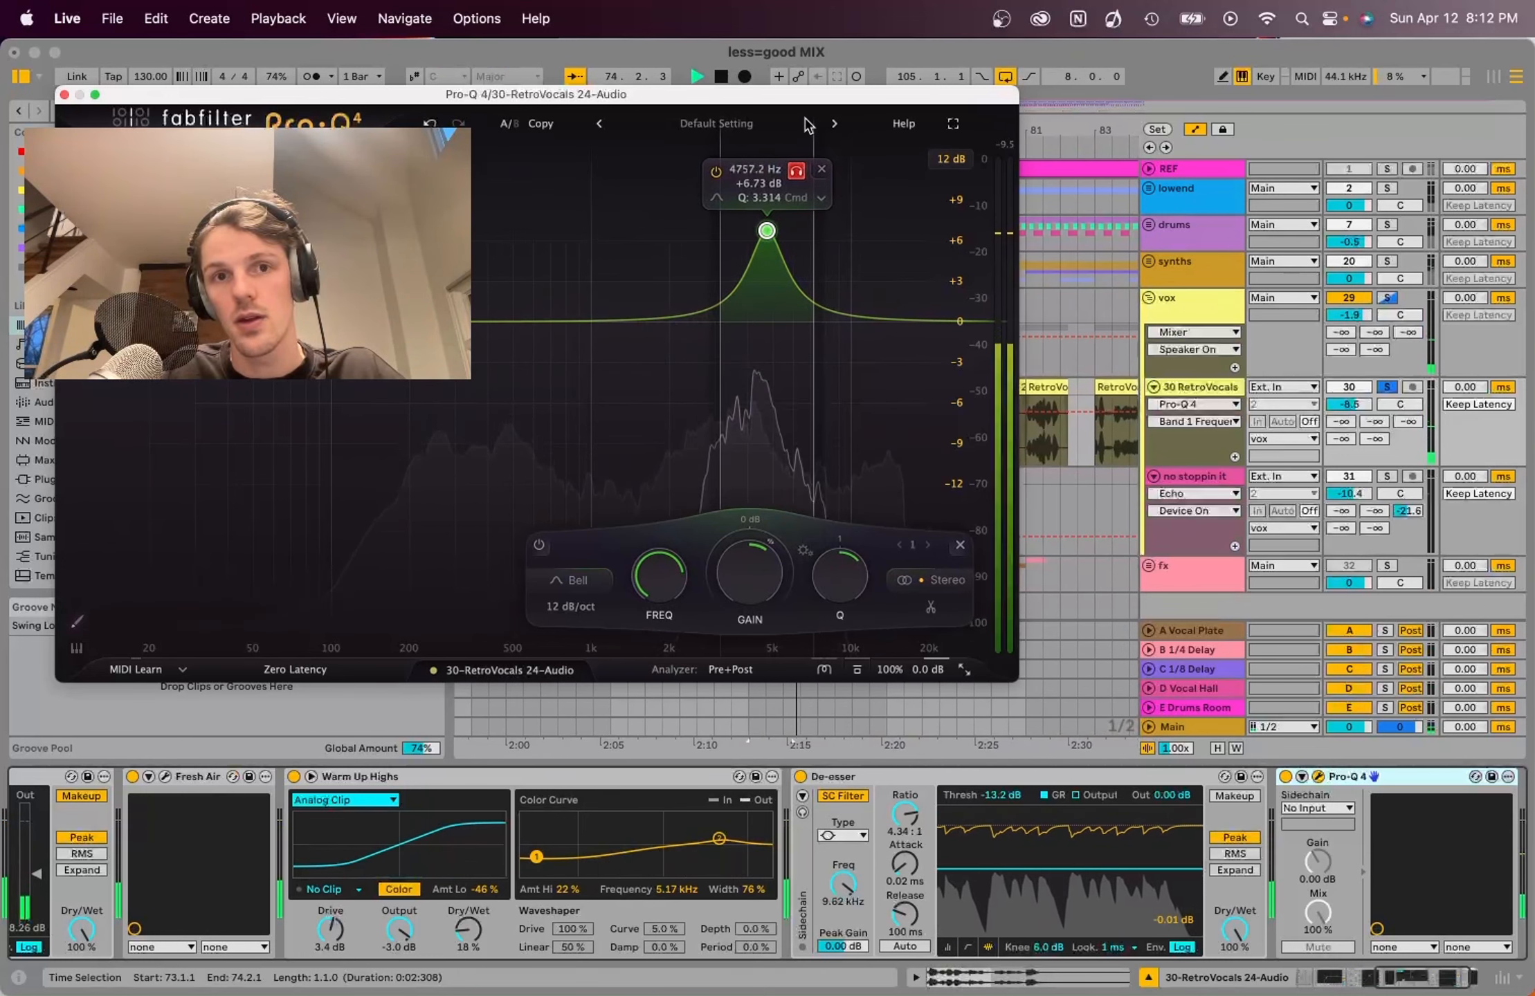
left_click_drag(806, 125, 808, 125)
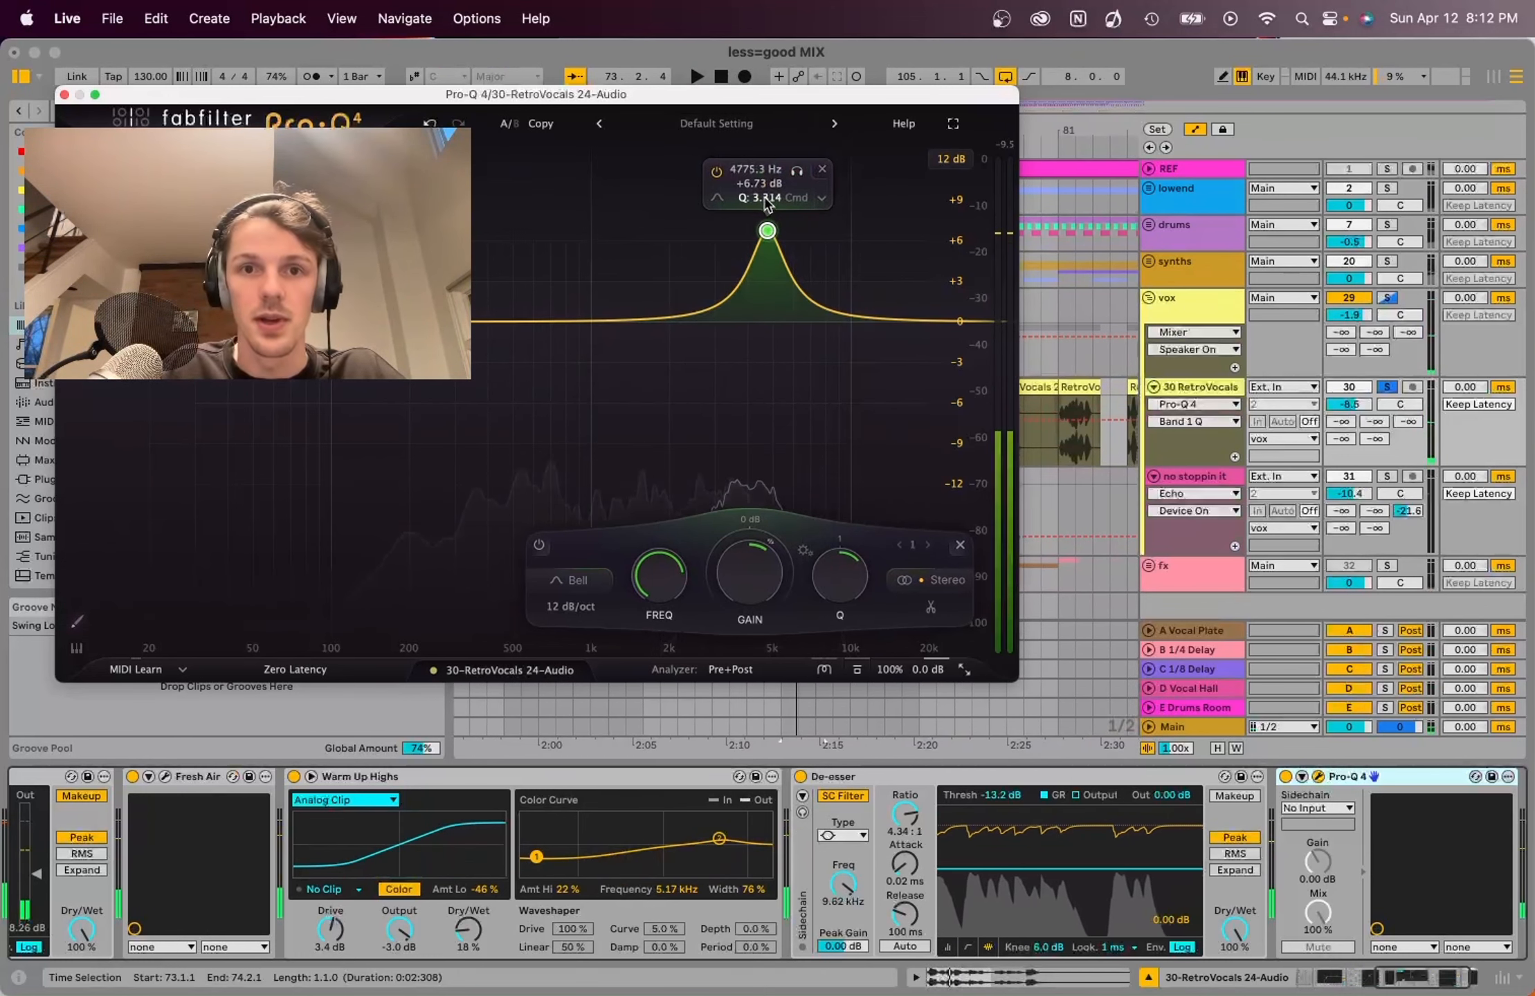
Step: Turn the 4775.3 Hz band into a dynamic cut of -9.67 dB with Q 7.050 and replay the vocal
left_click_drag(765, 204, 770, 460)
key("space")
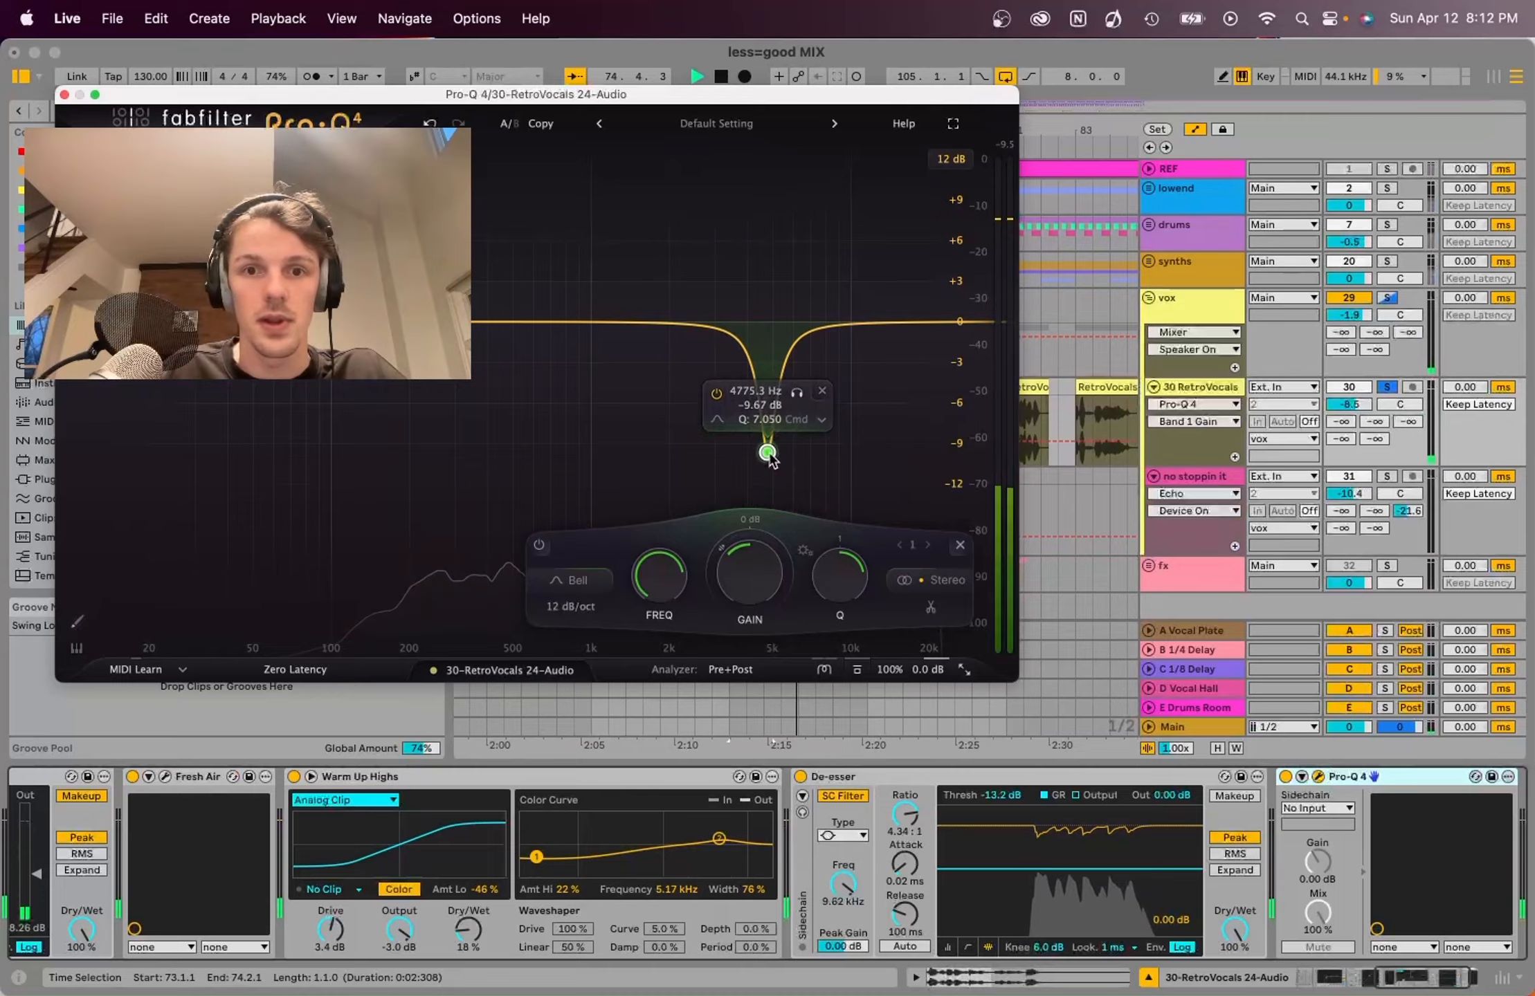
right_click(770, 457)
left_click(830, 516)
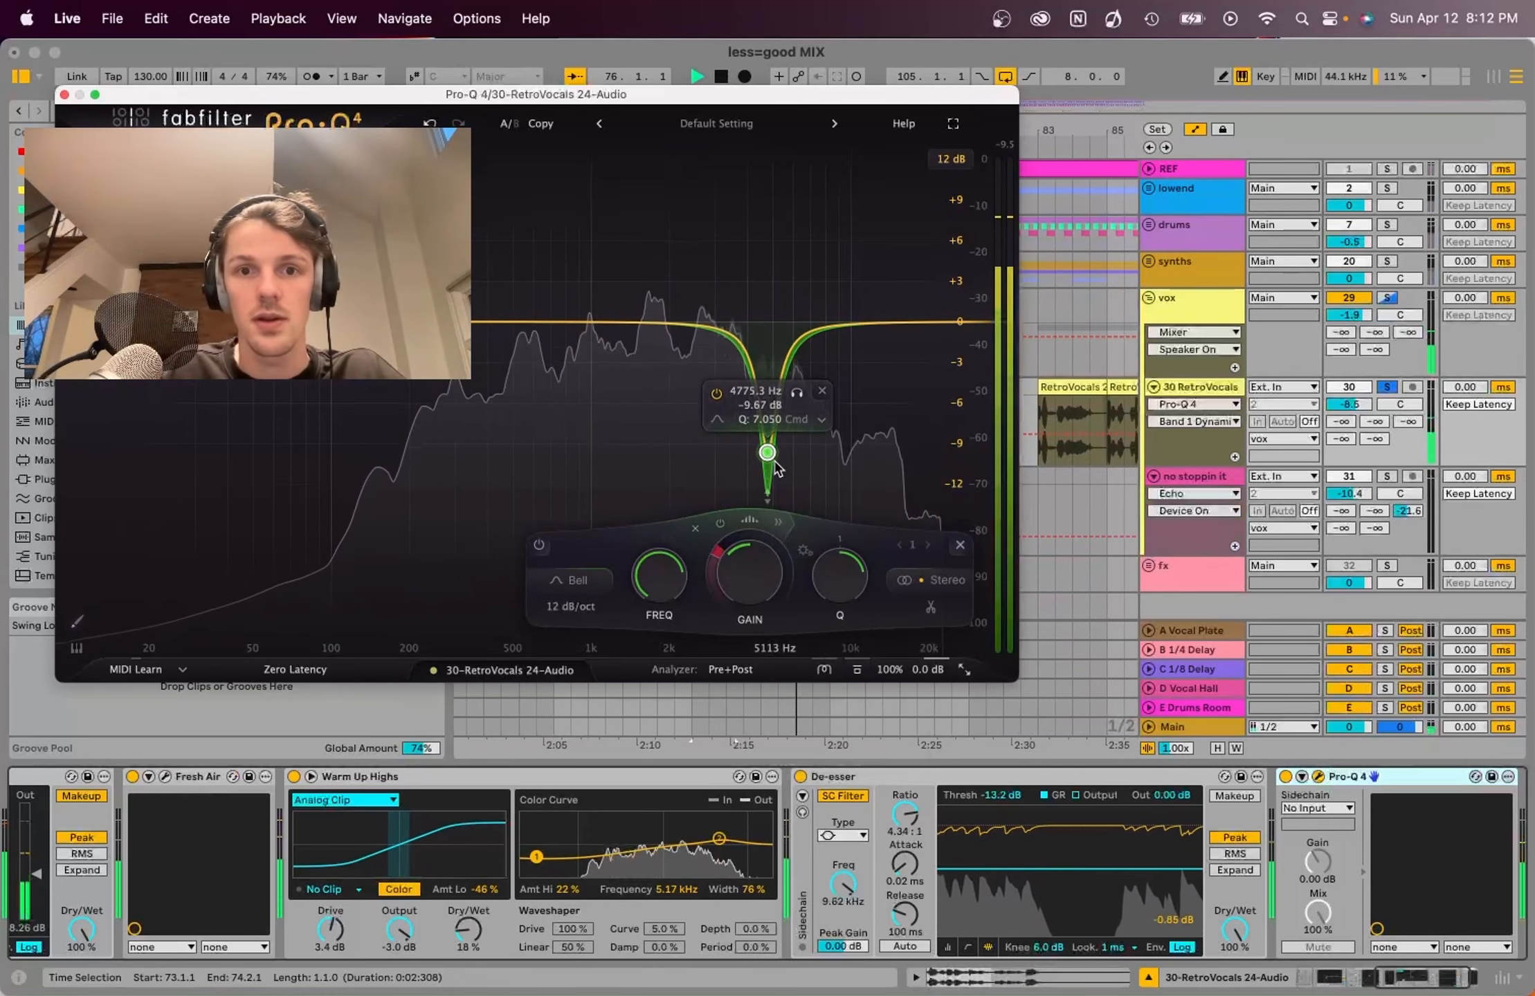
key("space")
key("space")
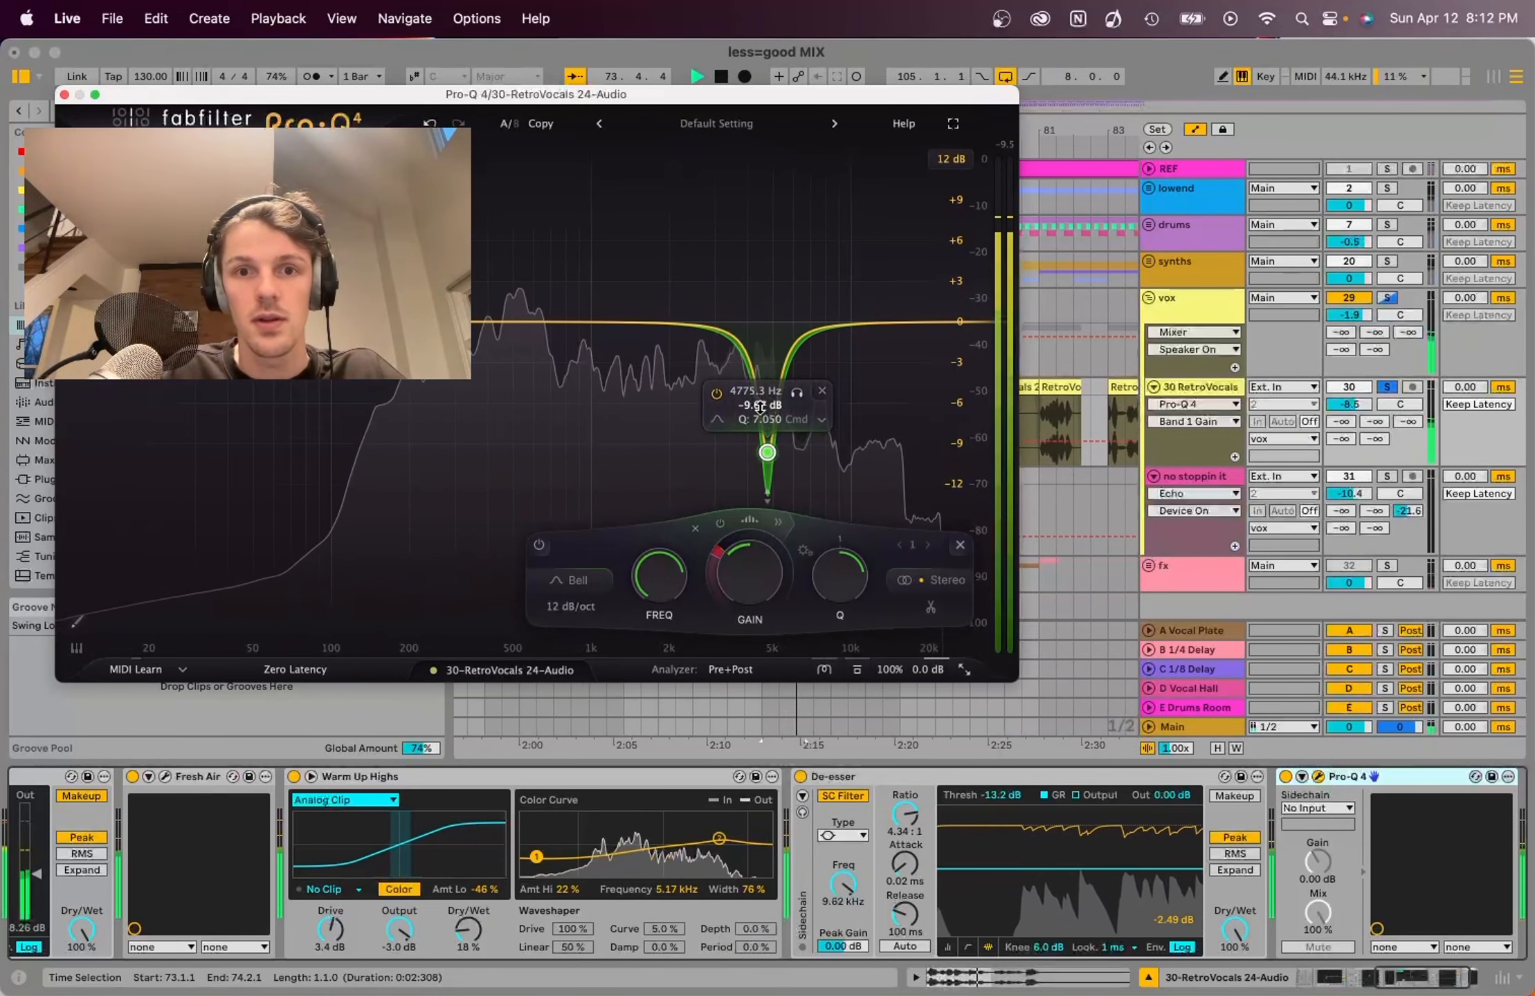
Step: Narrow the first band to Q 18.74 and add a second dynamic cut at 5970.8 Hz, -26.89 dB, Q 17.93
left_click_drag(757, 426, 841, 257)
left_click_drag(874, 194, 792, 384)
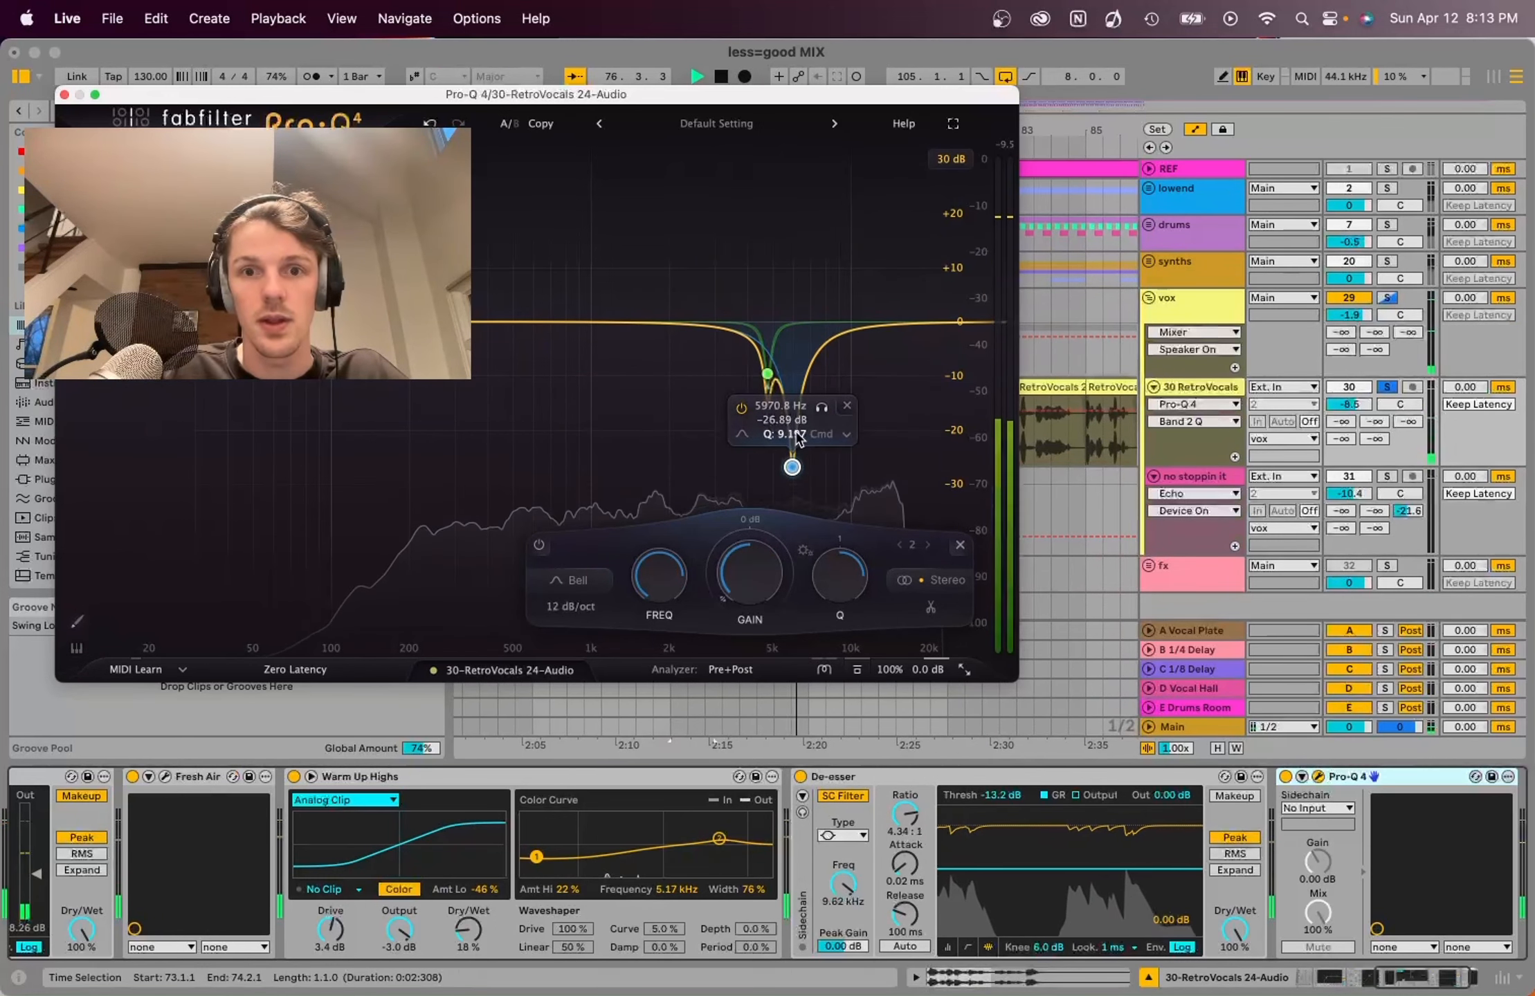
scroll(803, 442, "up", 4)
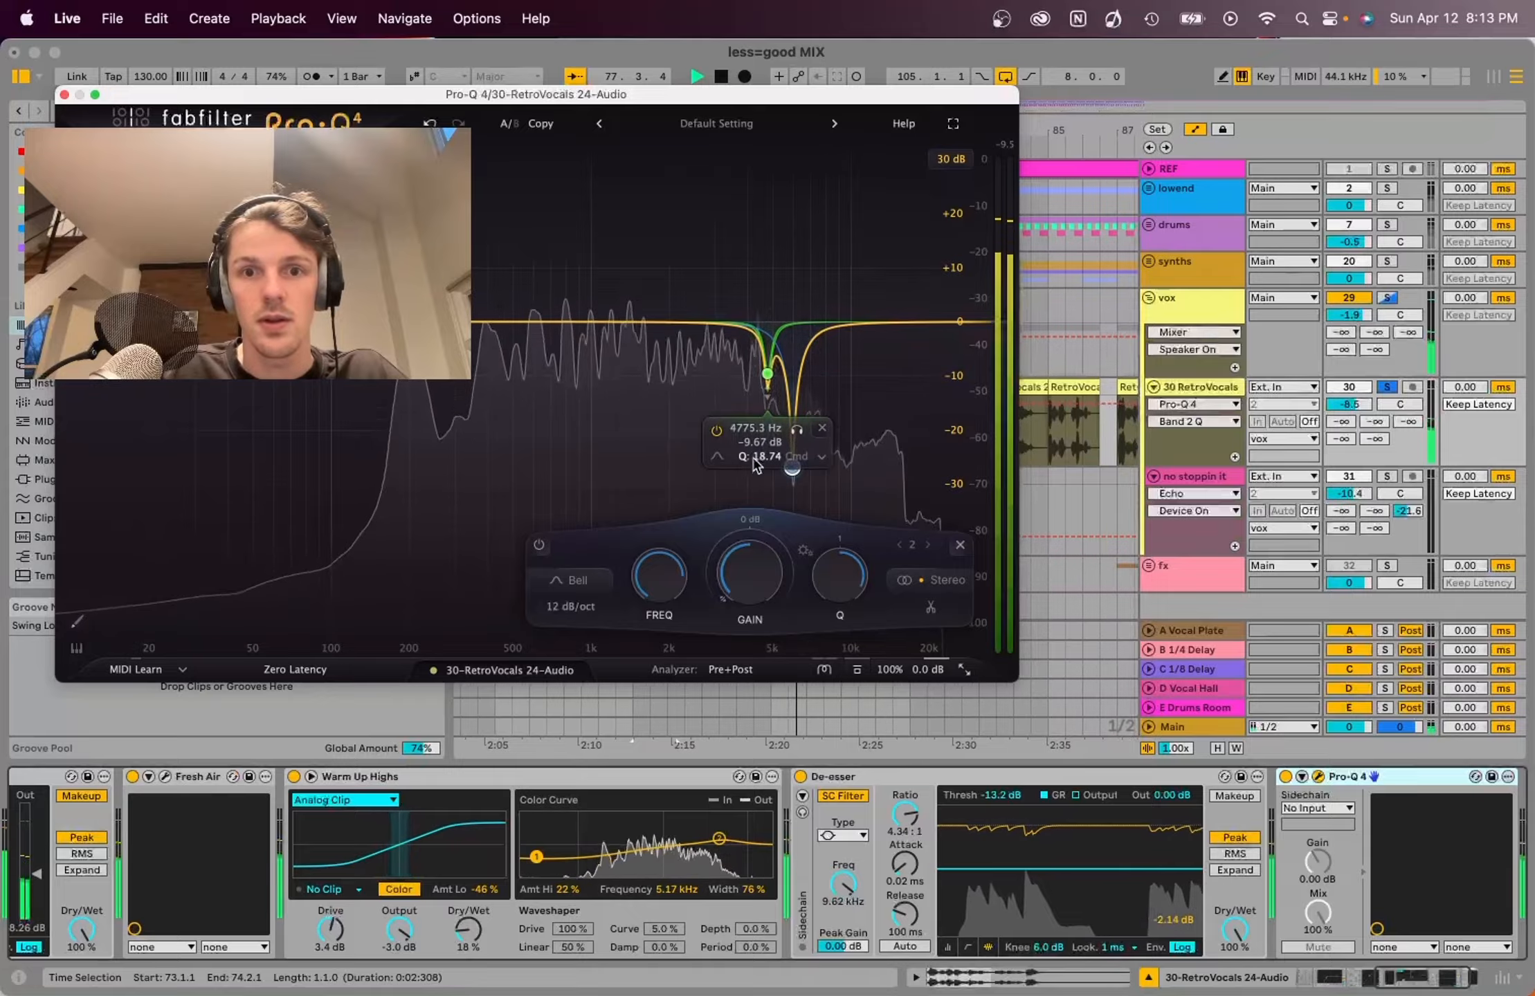
right_click(794, 379)
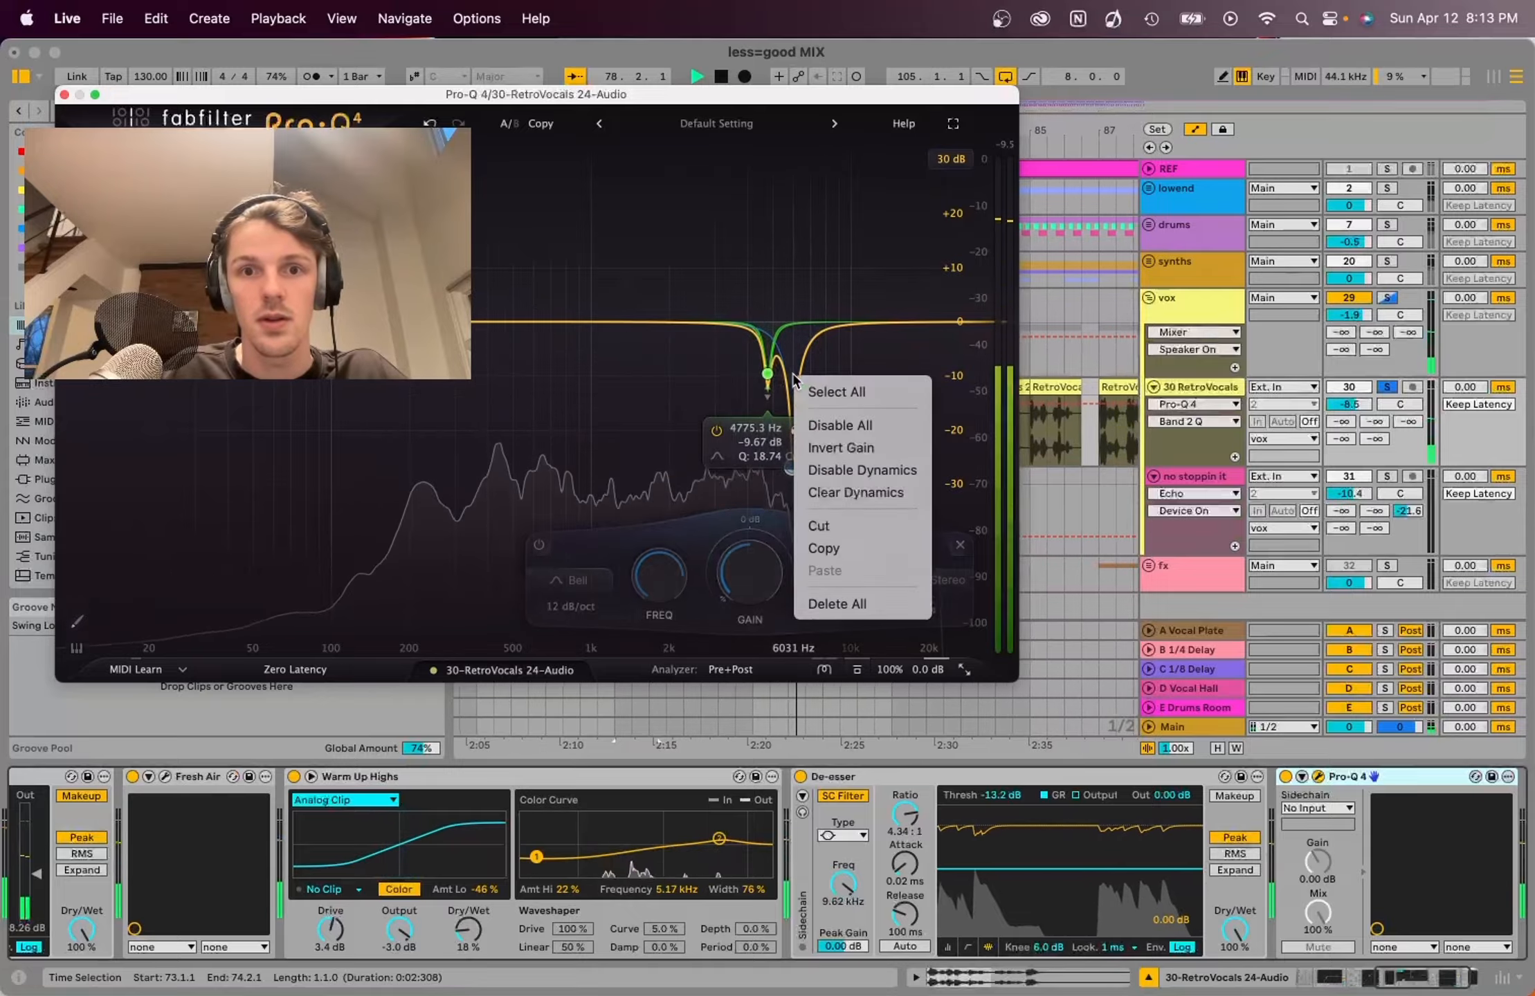
left_click(862, 470)
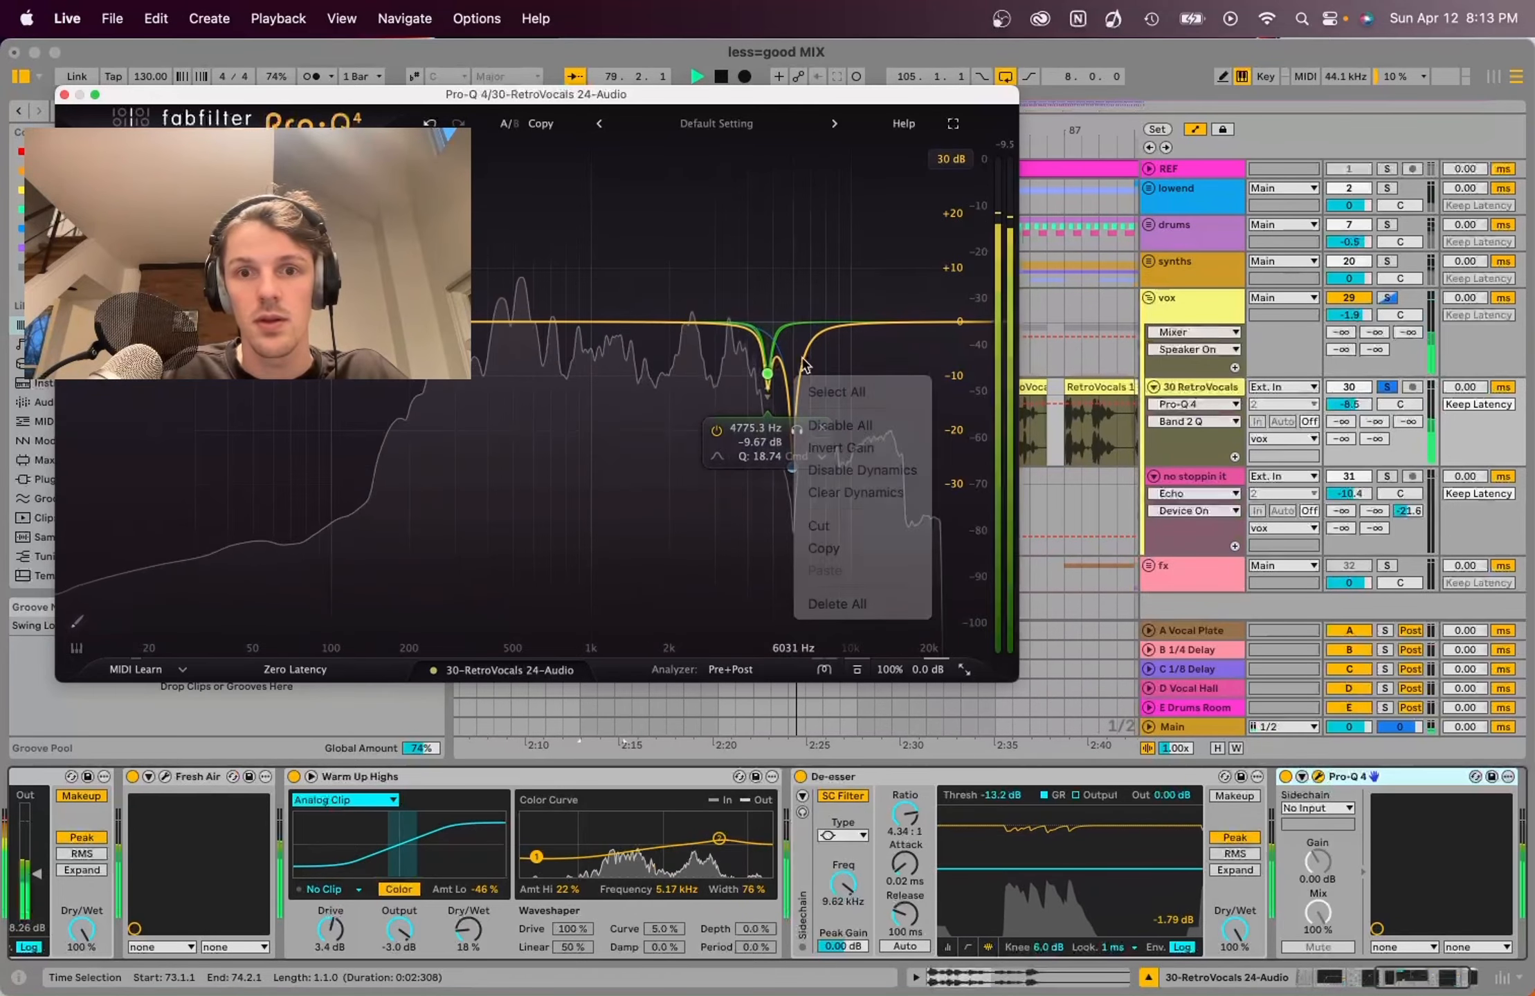
right_click(793, 467)
left_click(853, 531)
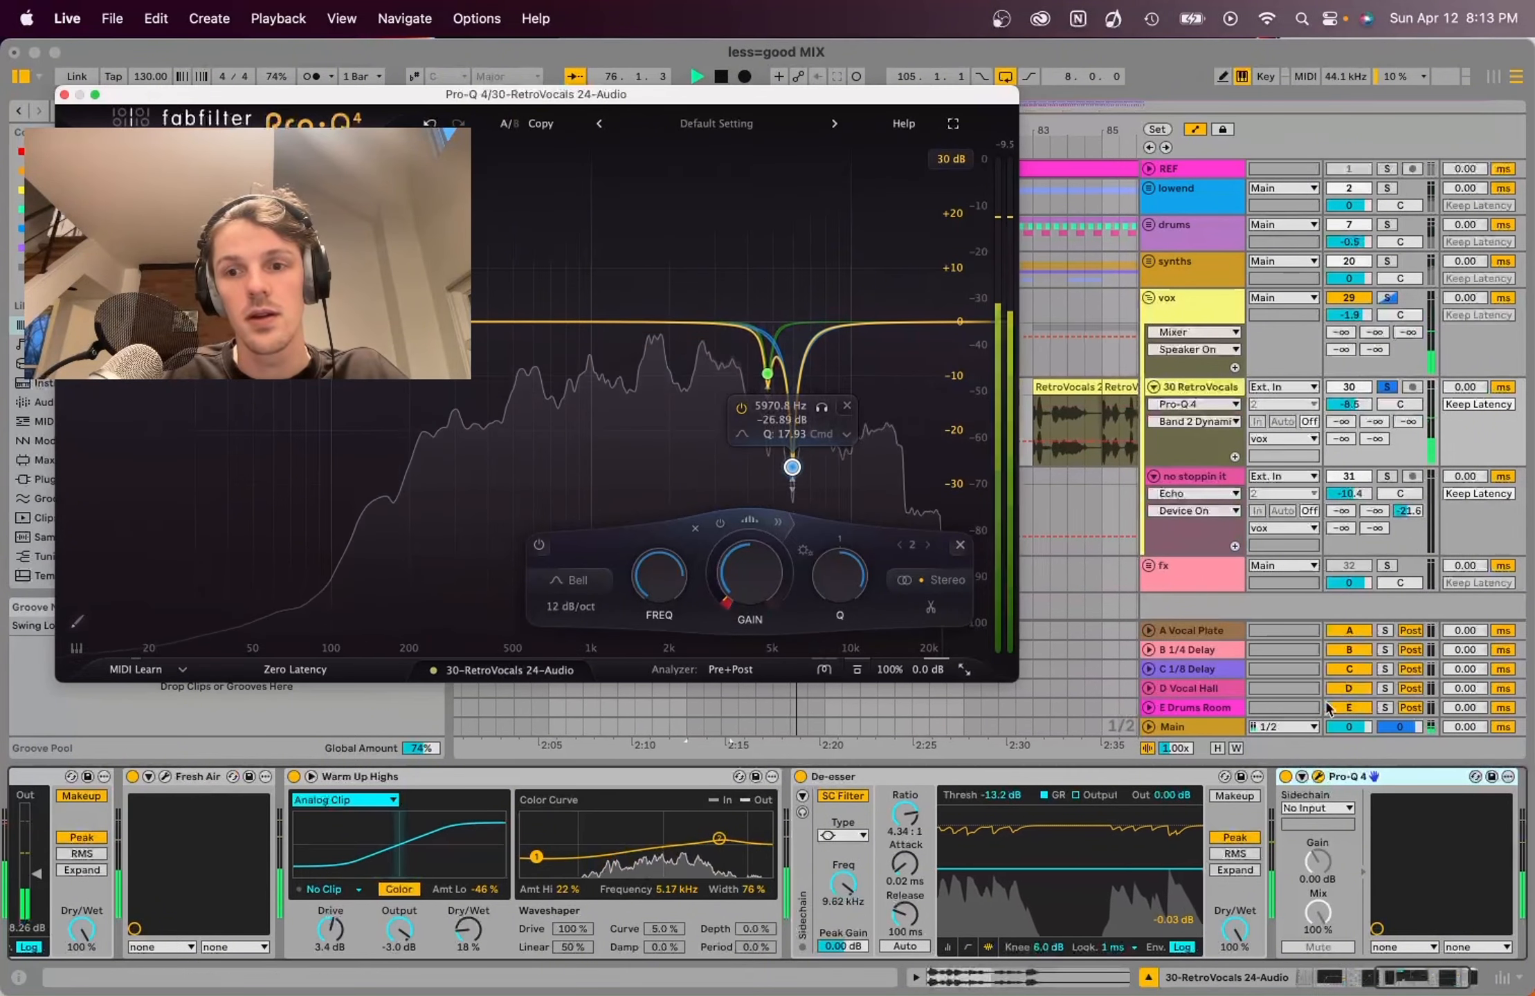
Step: Compare the vocal with Pro-Q 4 bypassed and enabled, stop playback and close the plugin window
left_click(1285, 776)
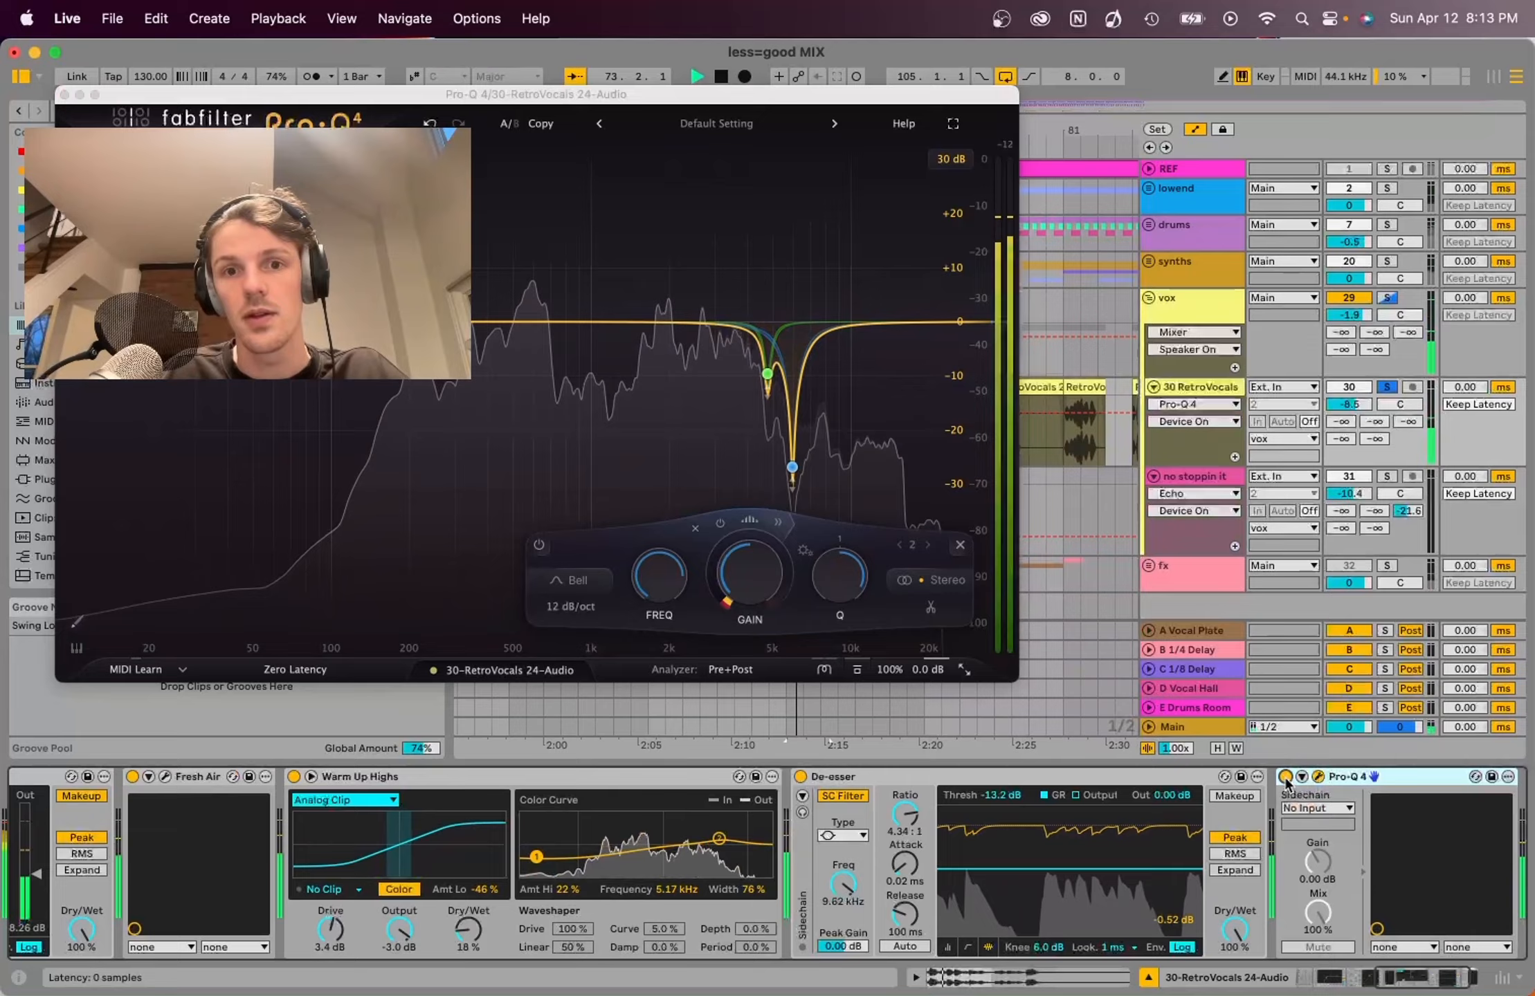
key("space")
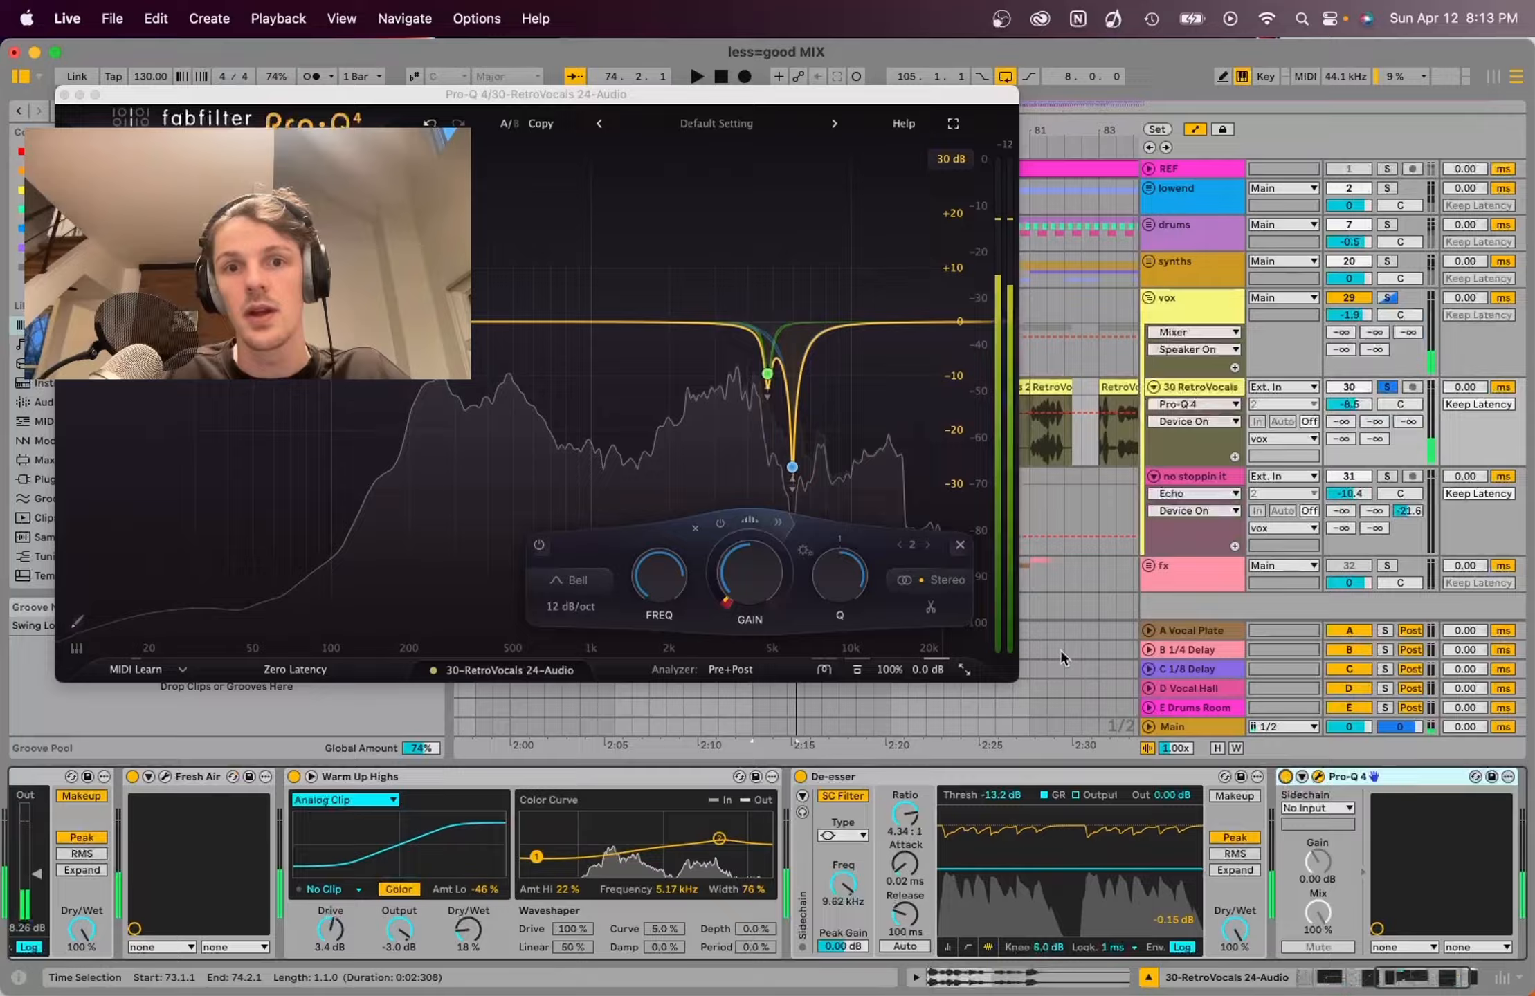
mouse_move(792, 469)
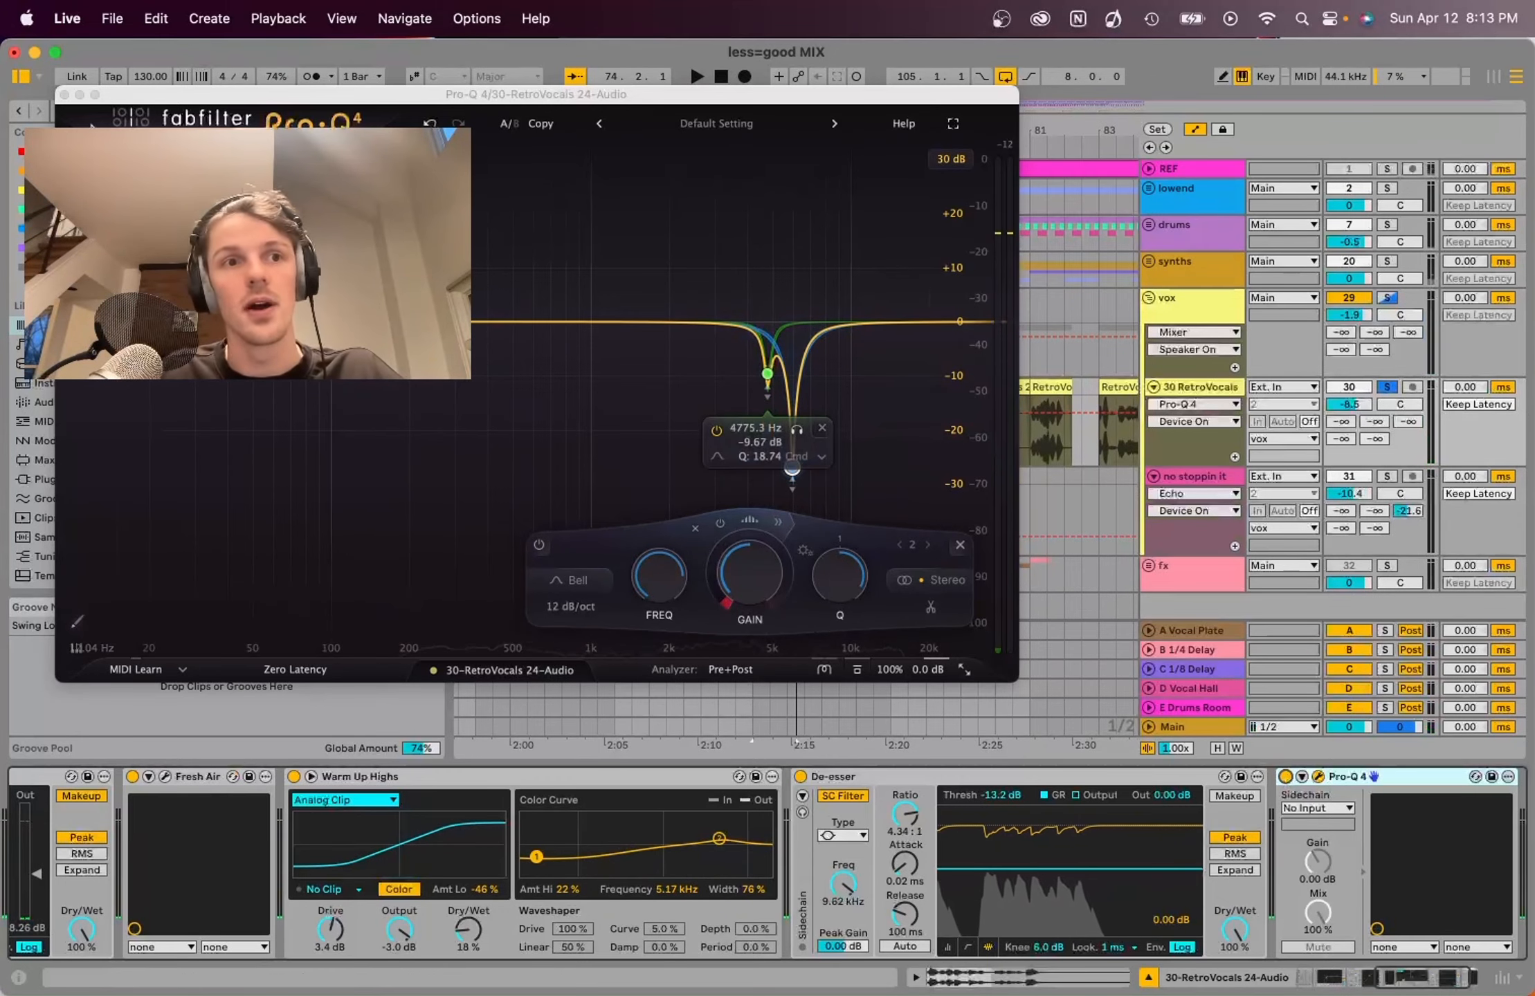
left_click(65, 95)
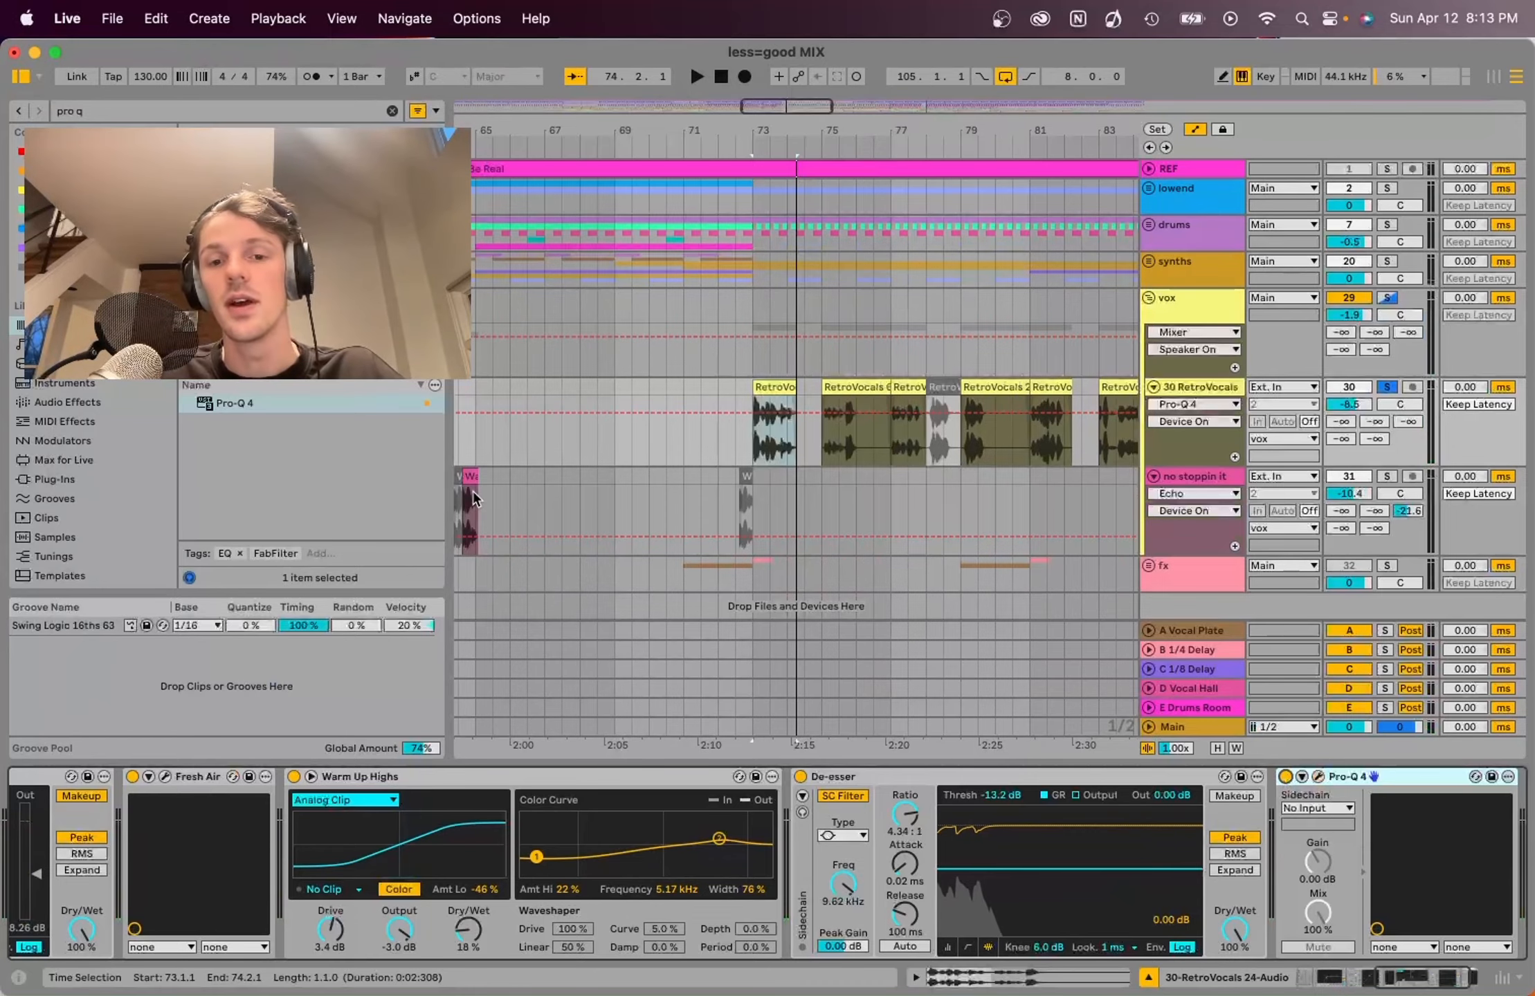
Step: Examine the D Vocal Hall return's device chain and its ValhallaVintageVerb settings, and close the plugin window
scroll(1053, 860, "right", 3)
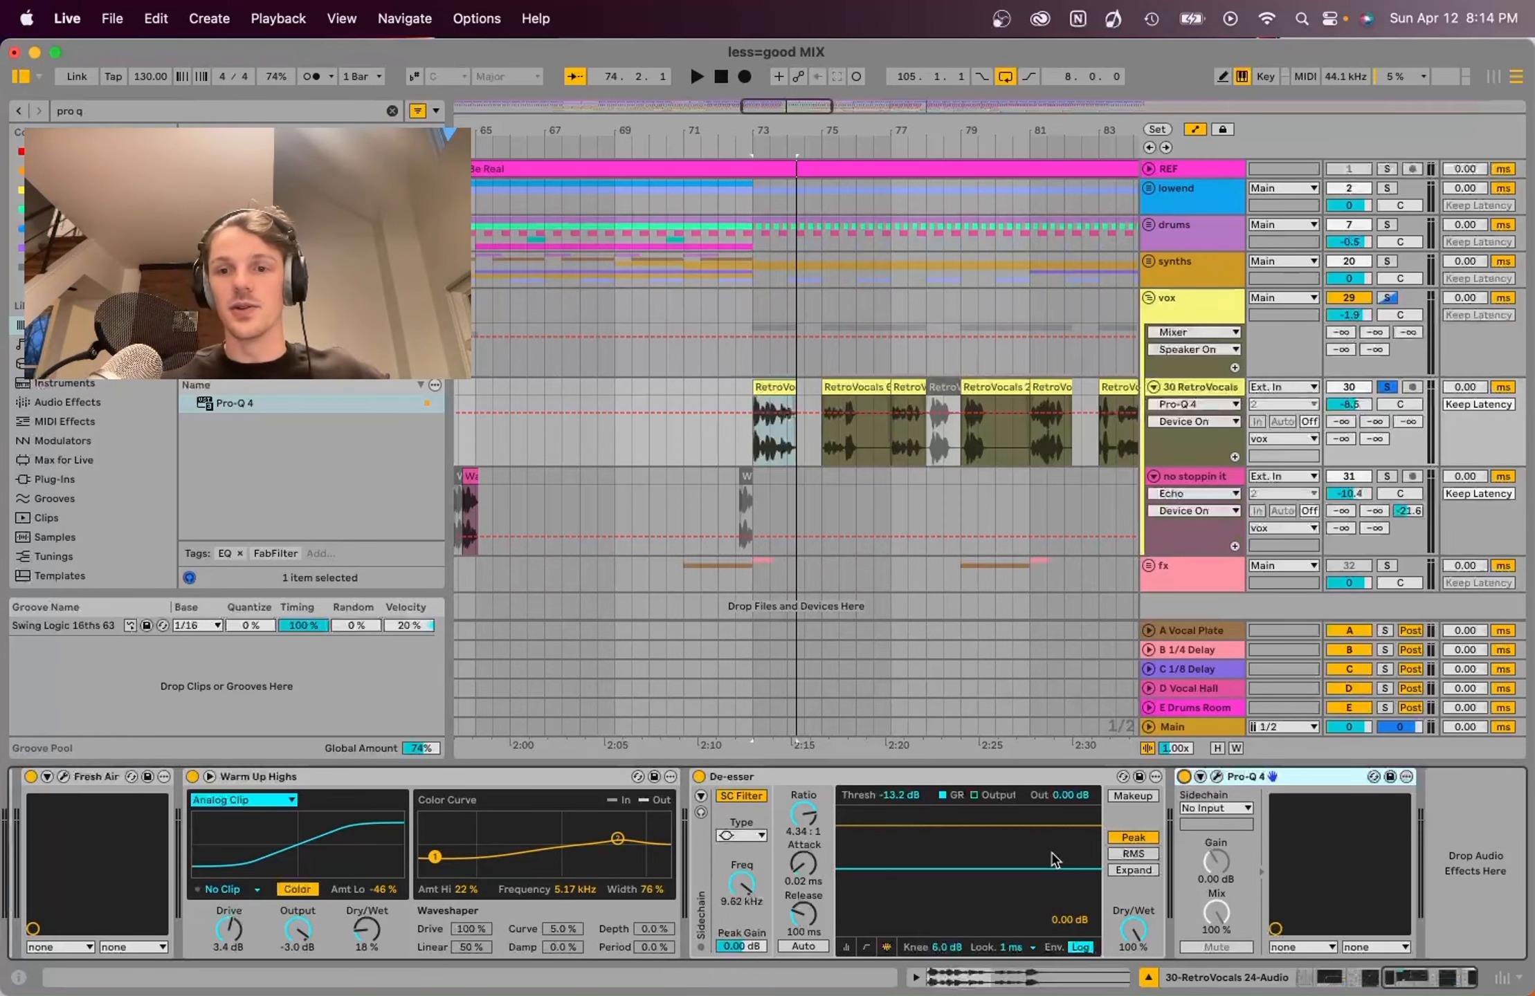
left_click(1198, 690)
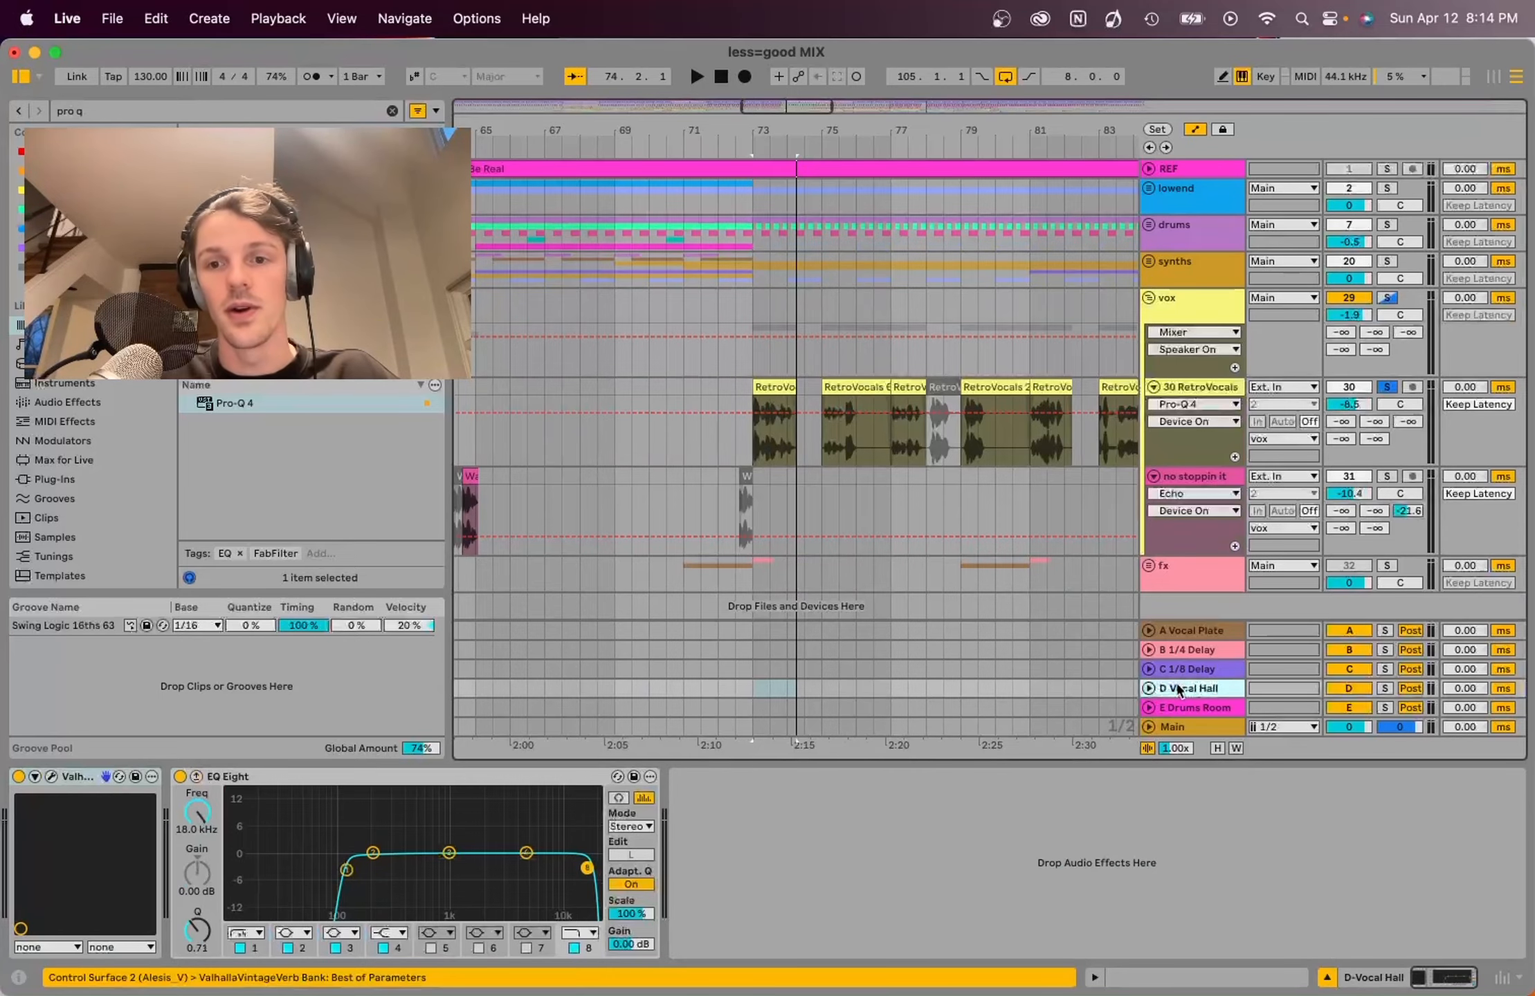
left_click(51, 777)
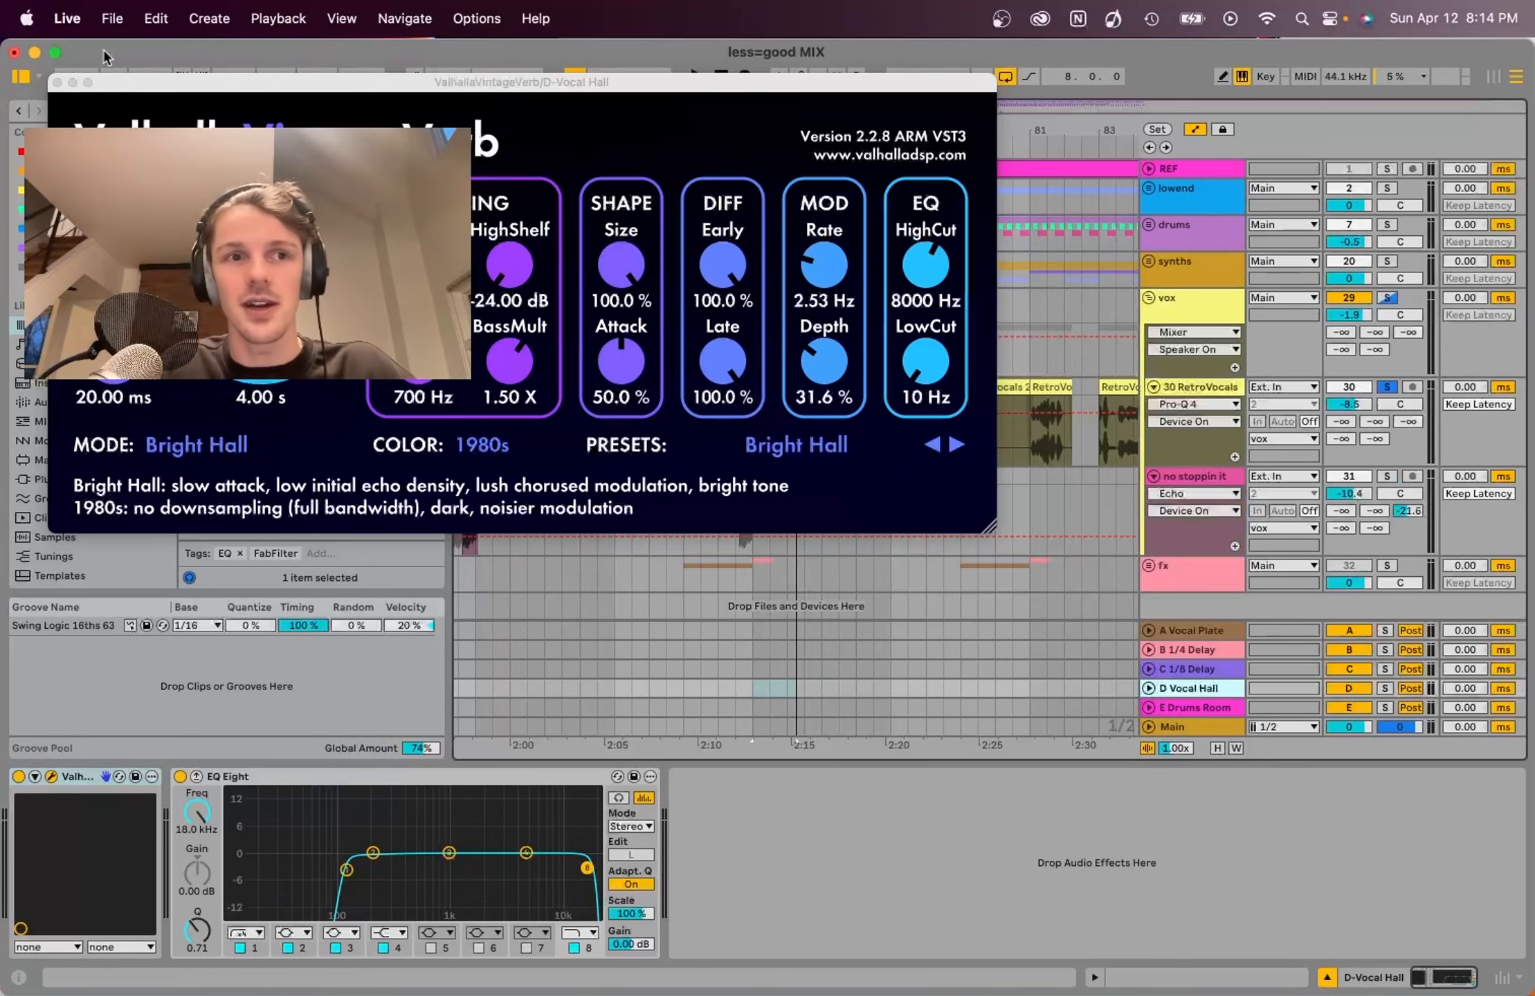
left_click(57, 83)
Step: Unsolo the vocal and set its track volume to -5.6 dB while playing it against the full mix
left_click(1387, 387)
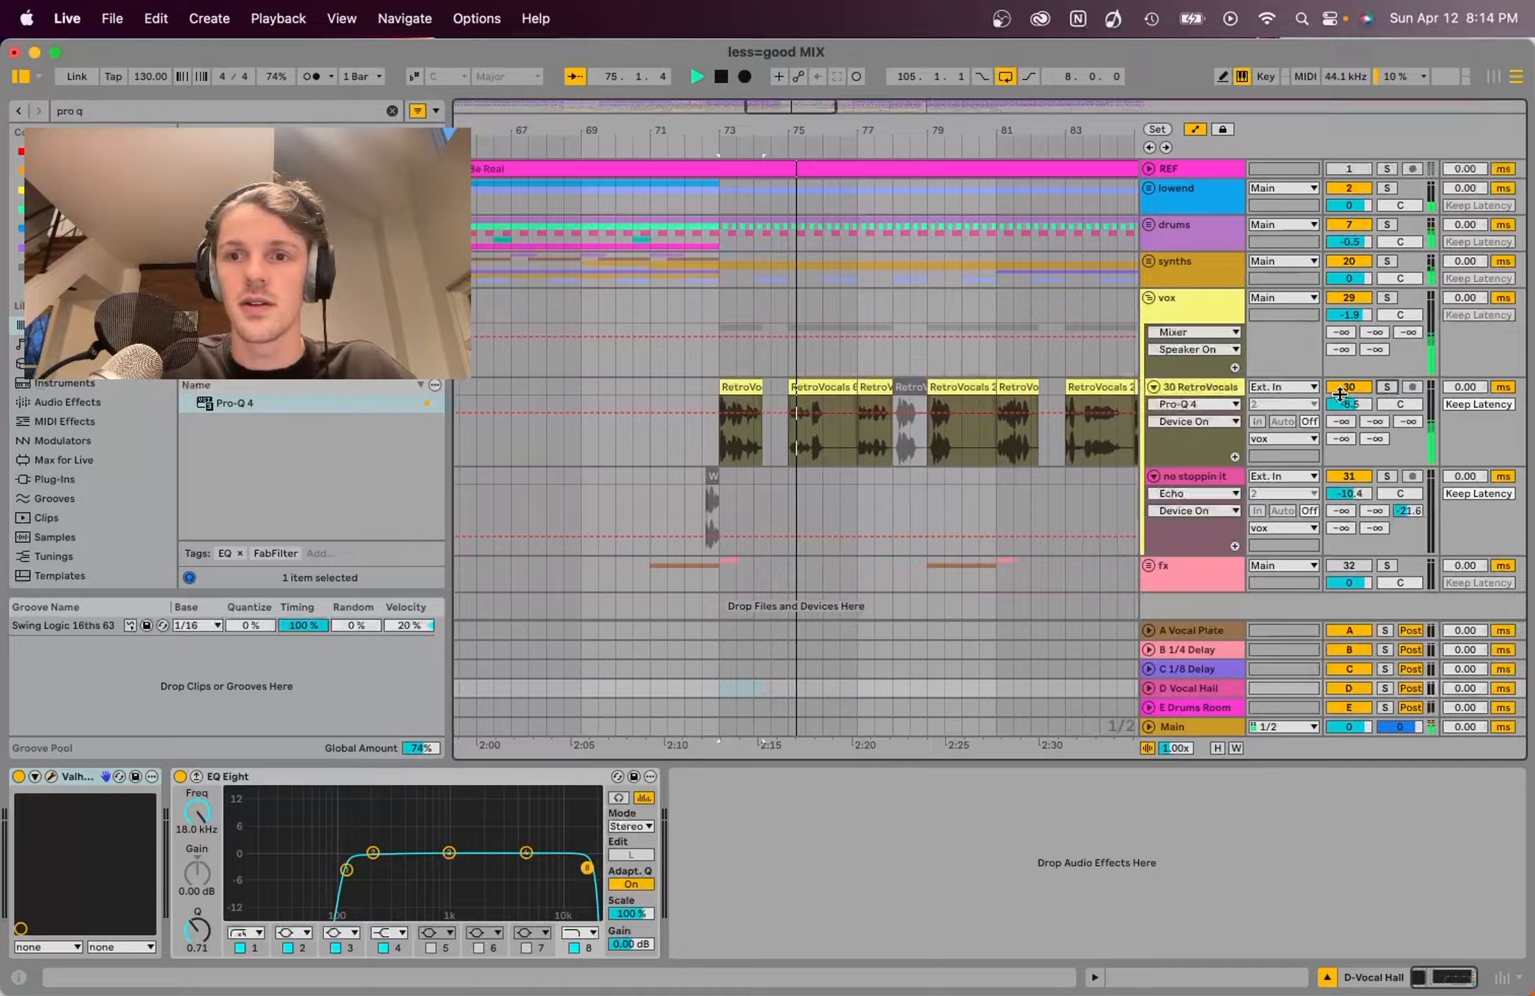
left_click_drag(1342, 405, 1342, 384)
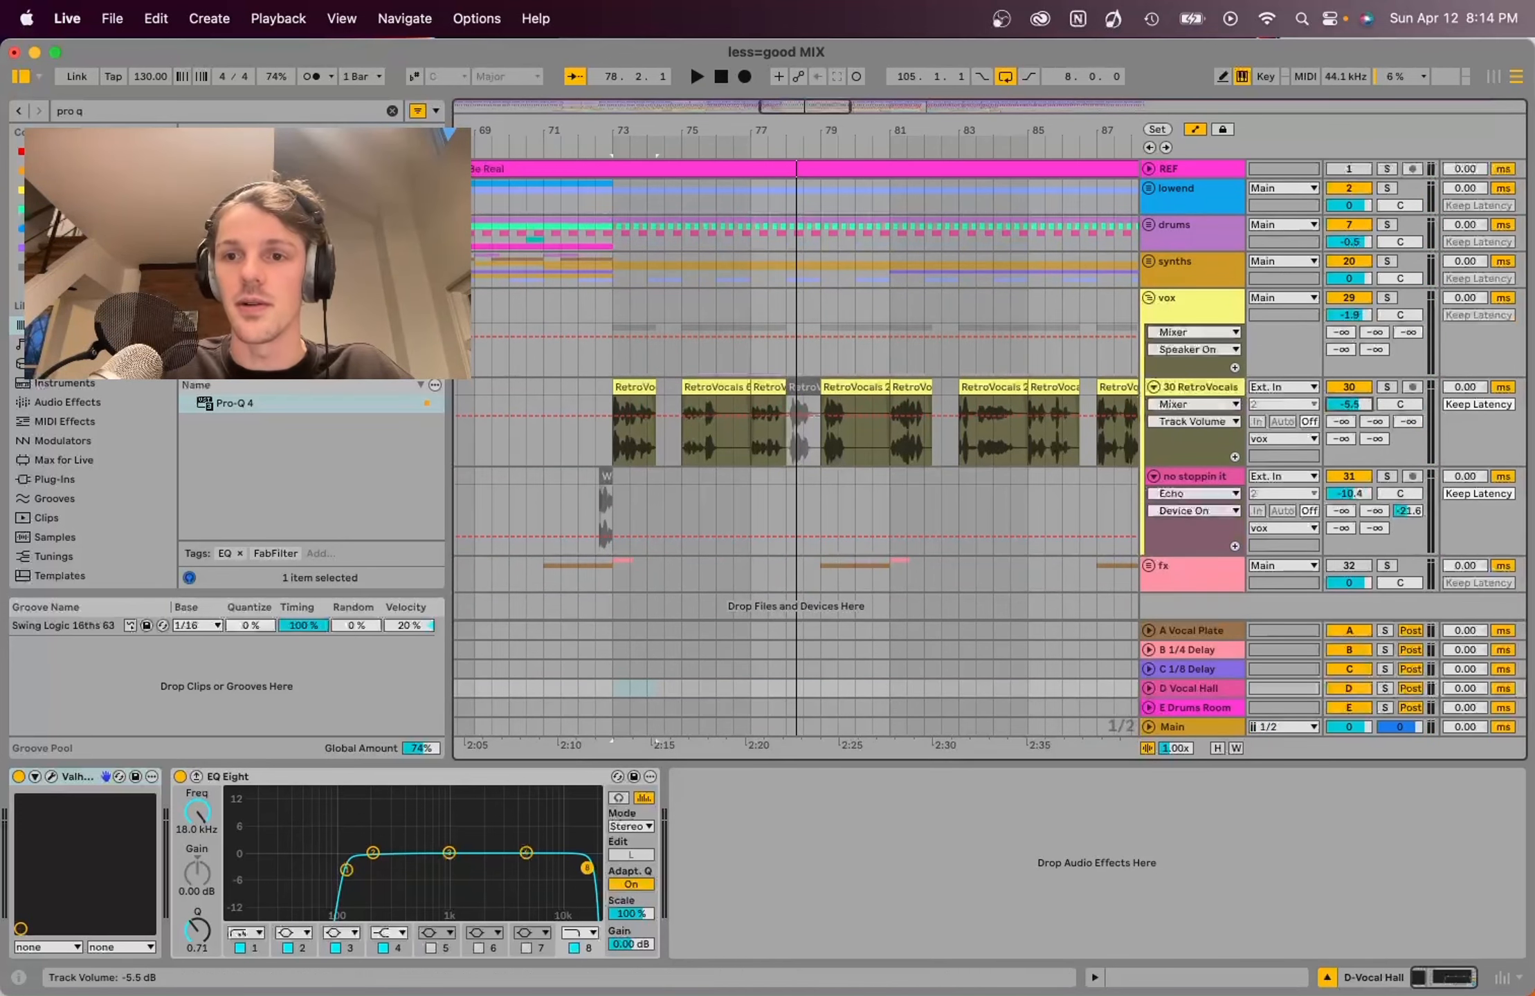
mouse_move(1349, 404)
left_mouse_down()
mouse_move(1351, 450)
mouse_move(1341, 415)
left_mouse_up()
key("space")
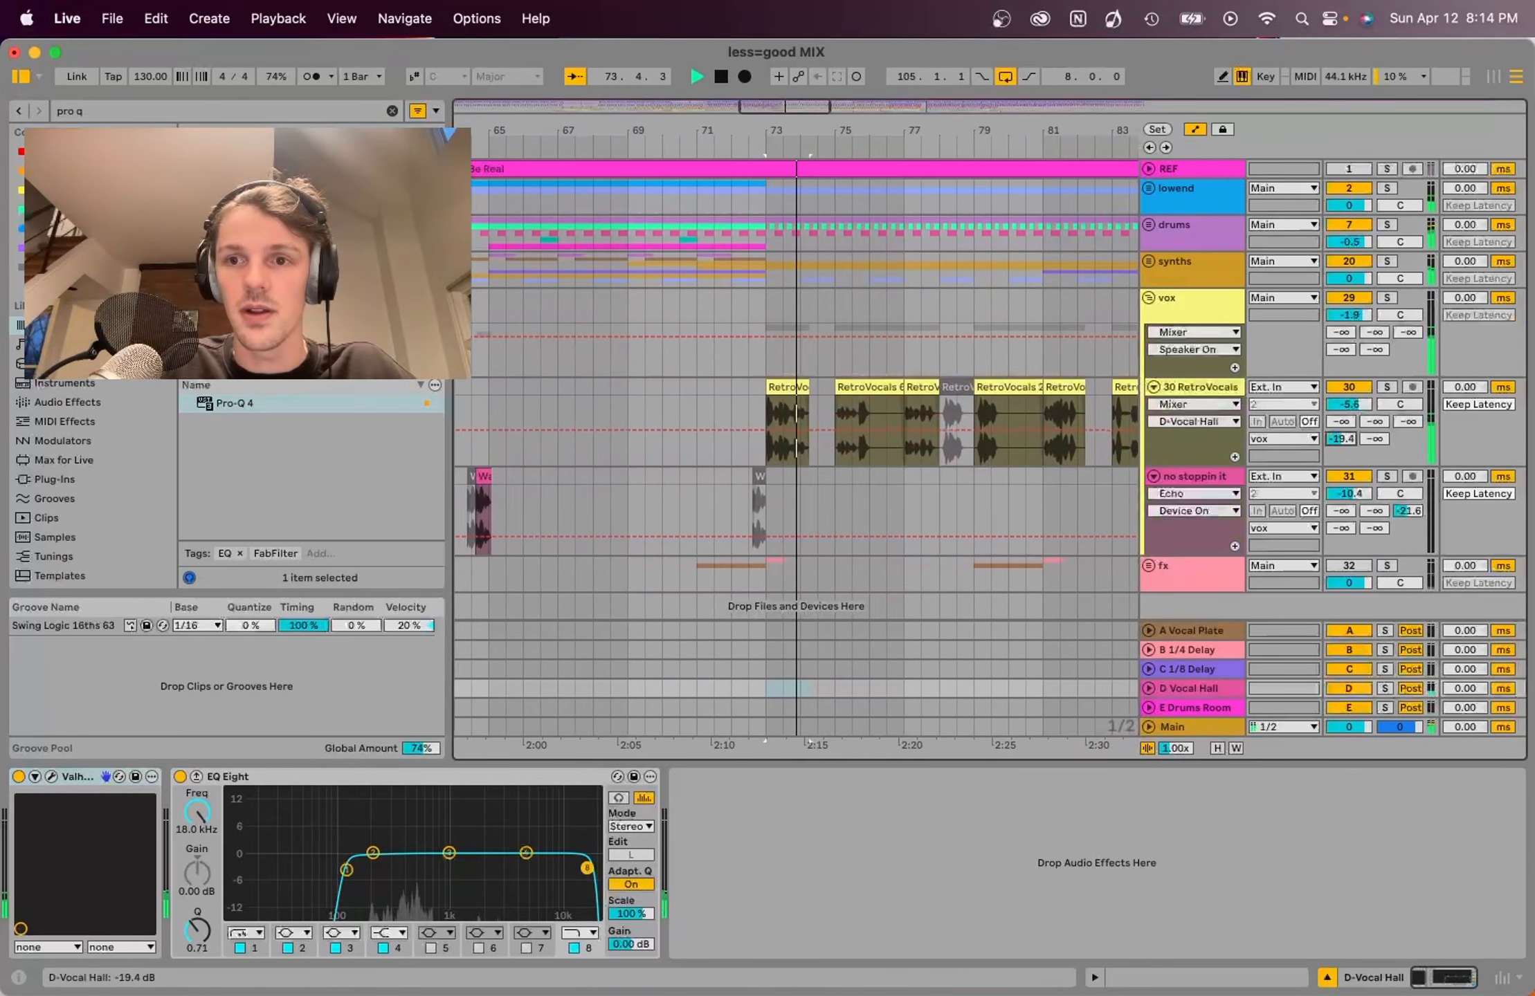
Step: Solo the vocal and set its D-Vocal Hall send to -21.0 dB, auditioning the reverb from the first vocal clip
left_click(1383, 389)
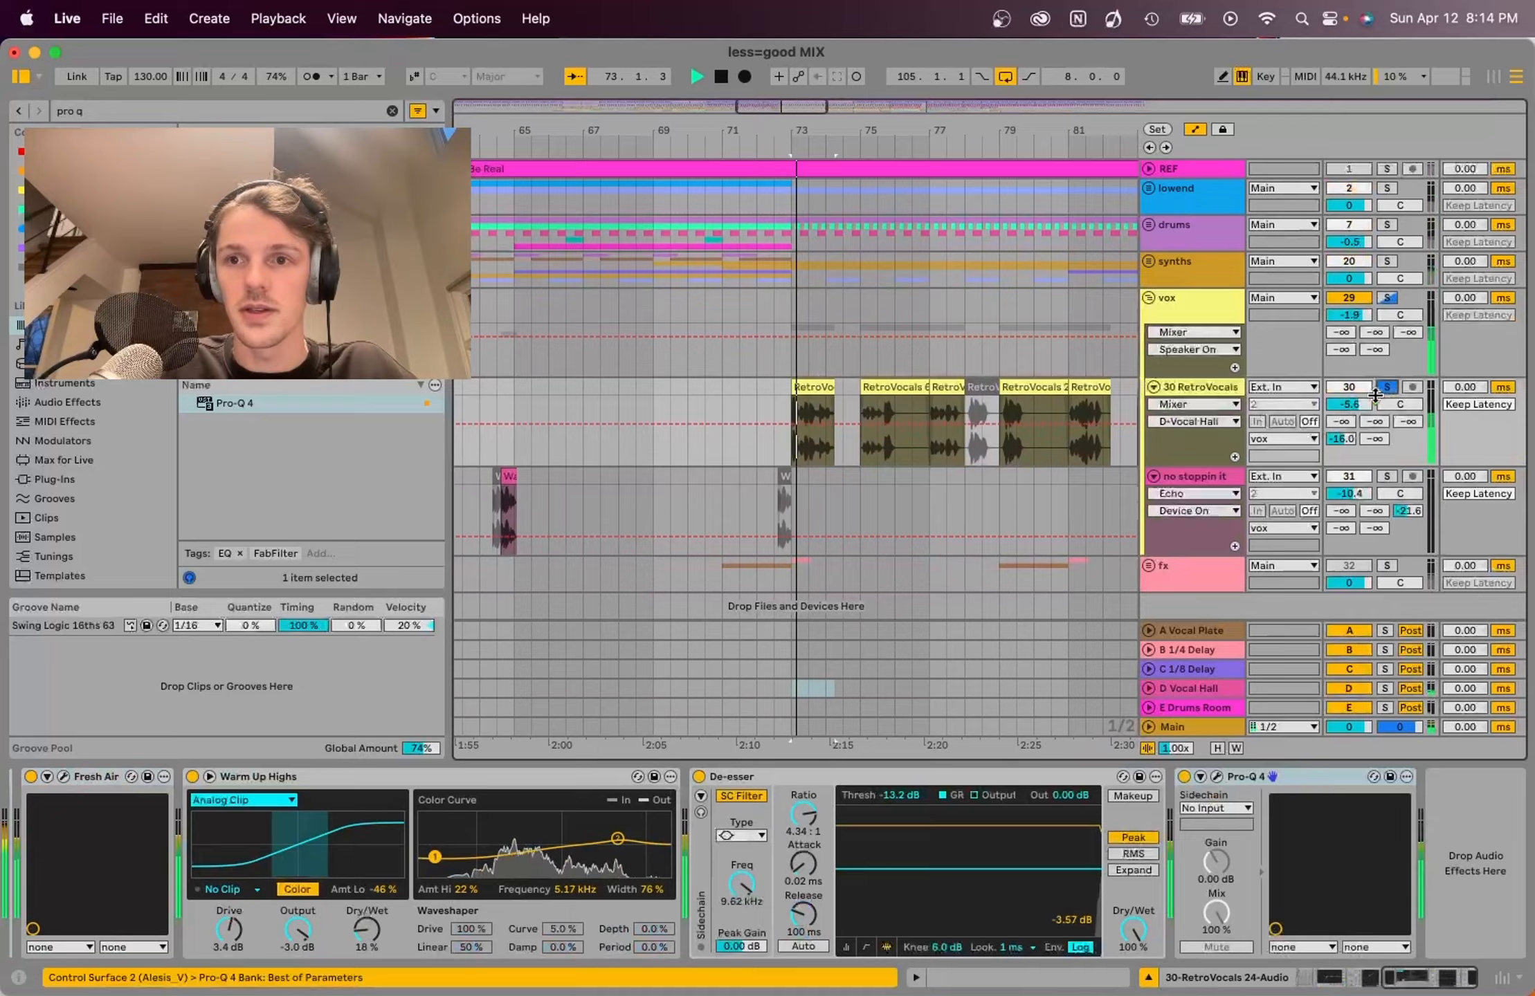
mouse_move(1341, 439)
left_mouse_down()
mouse_move(1341, 460)
mouse_move(1337, 433)
left_mouse_up()
key("space")
key("space")
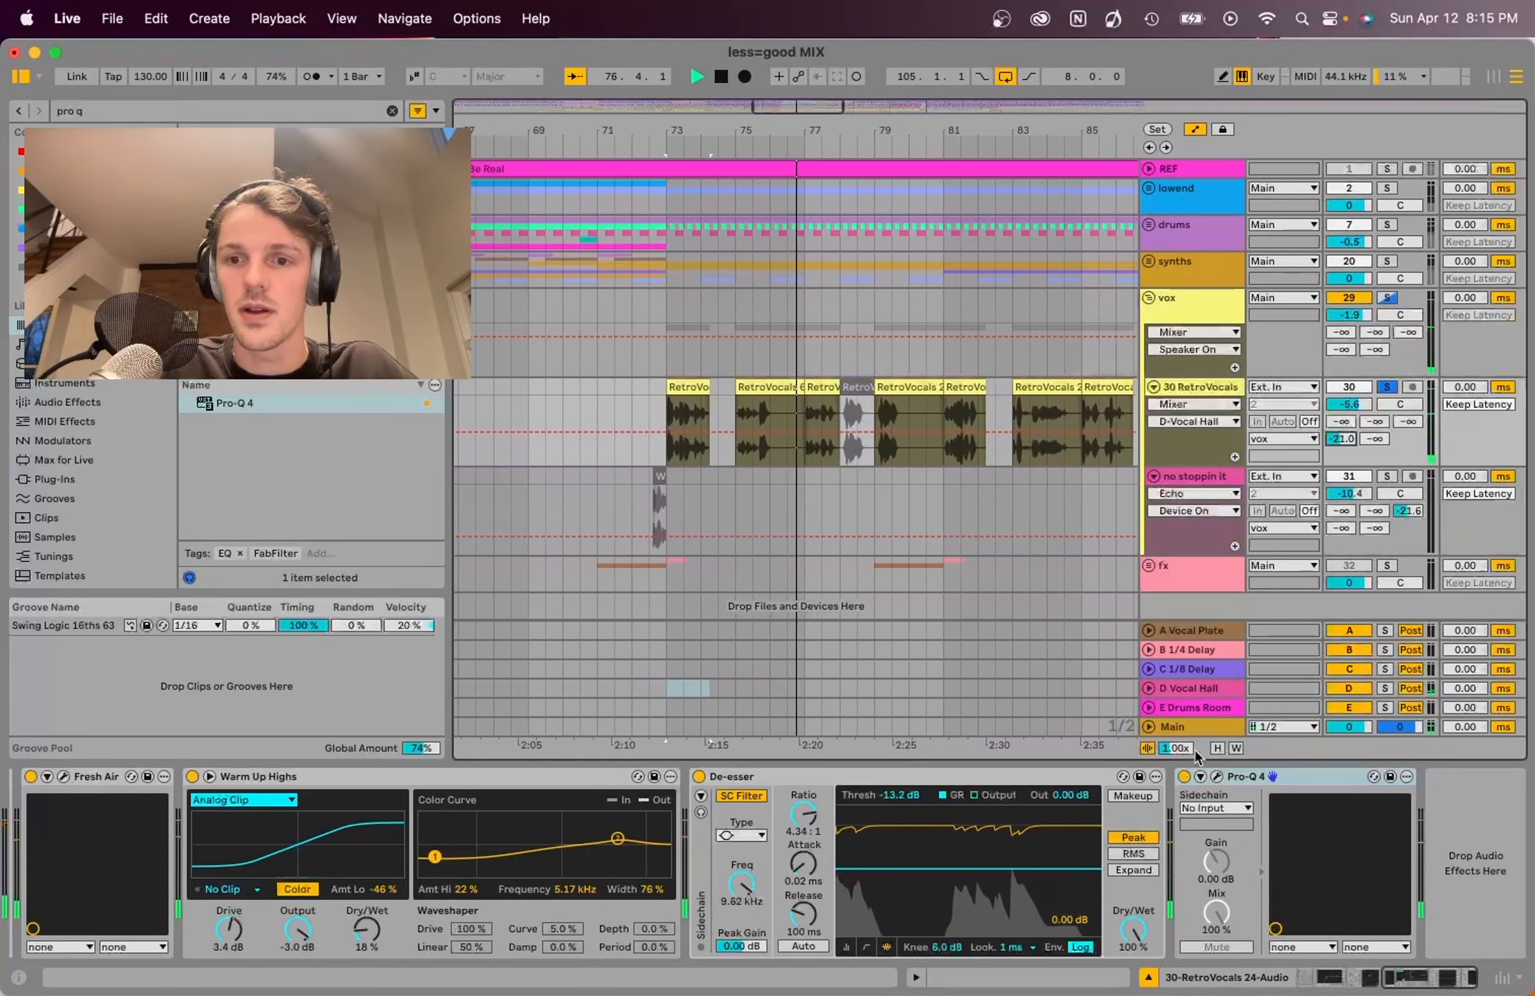
left_click(1190, 688)
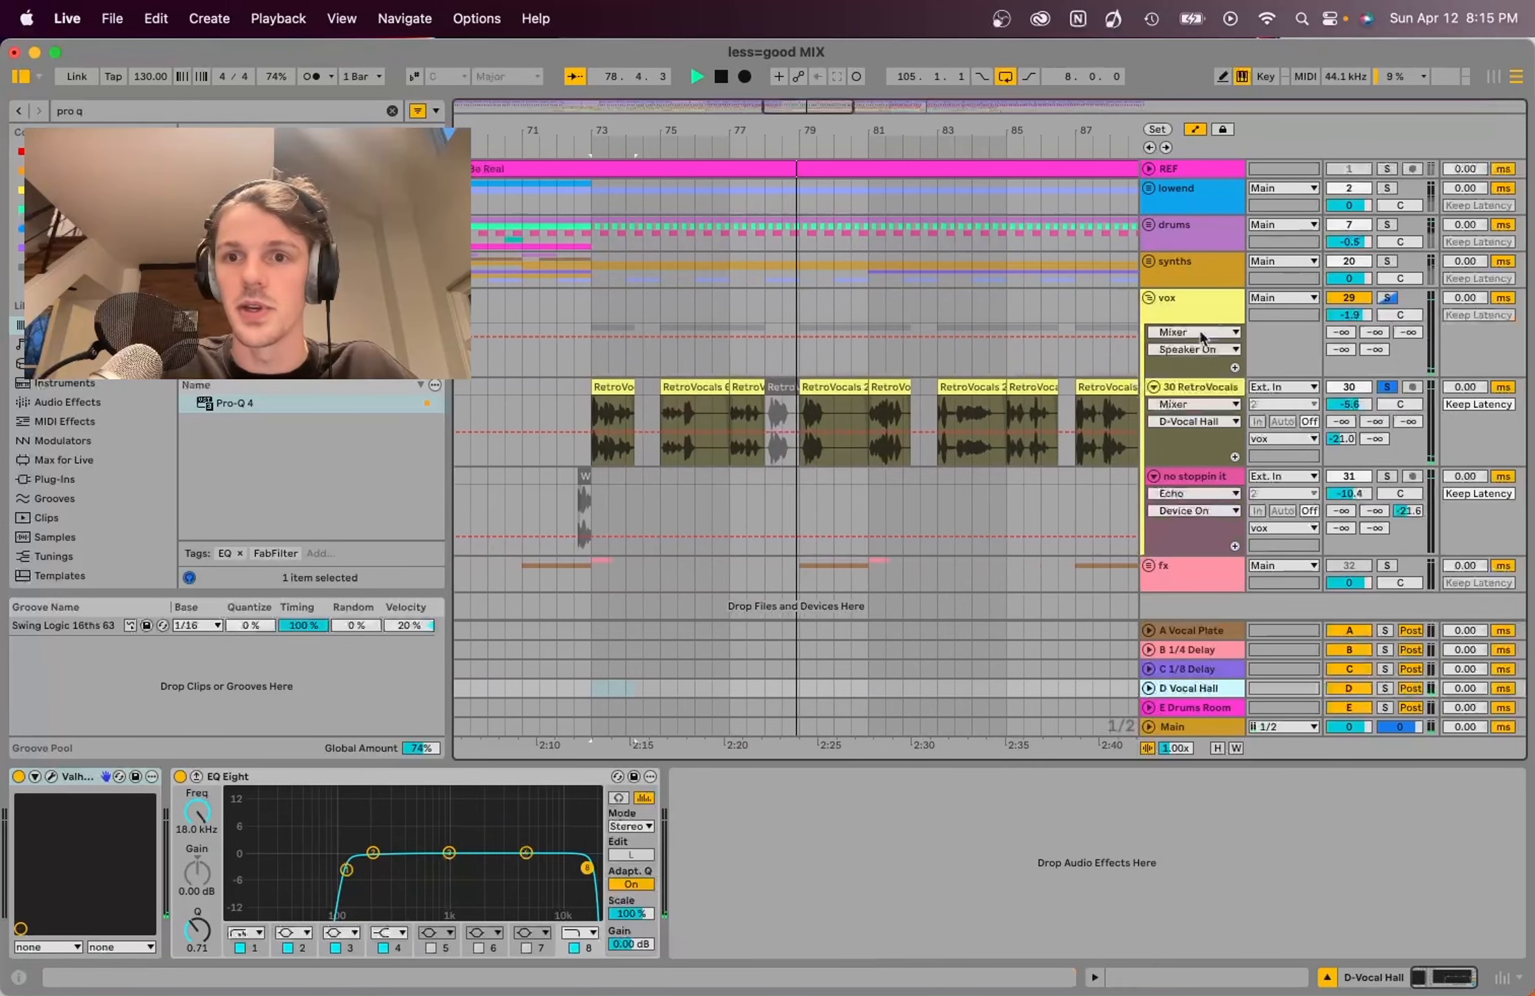
left_click(1202, 388)
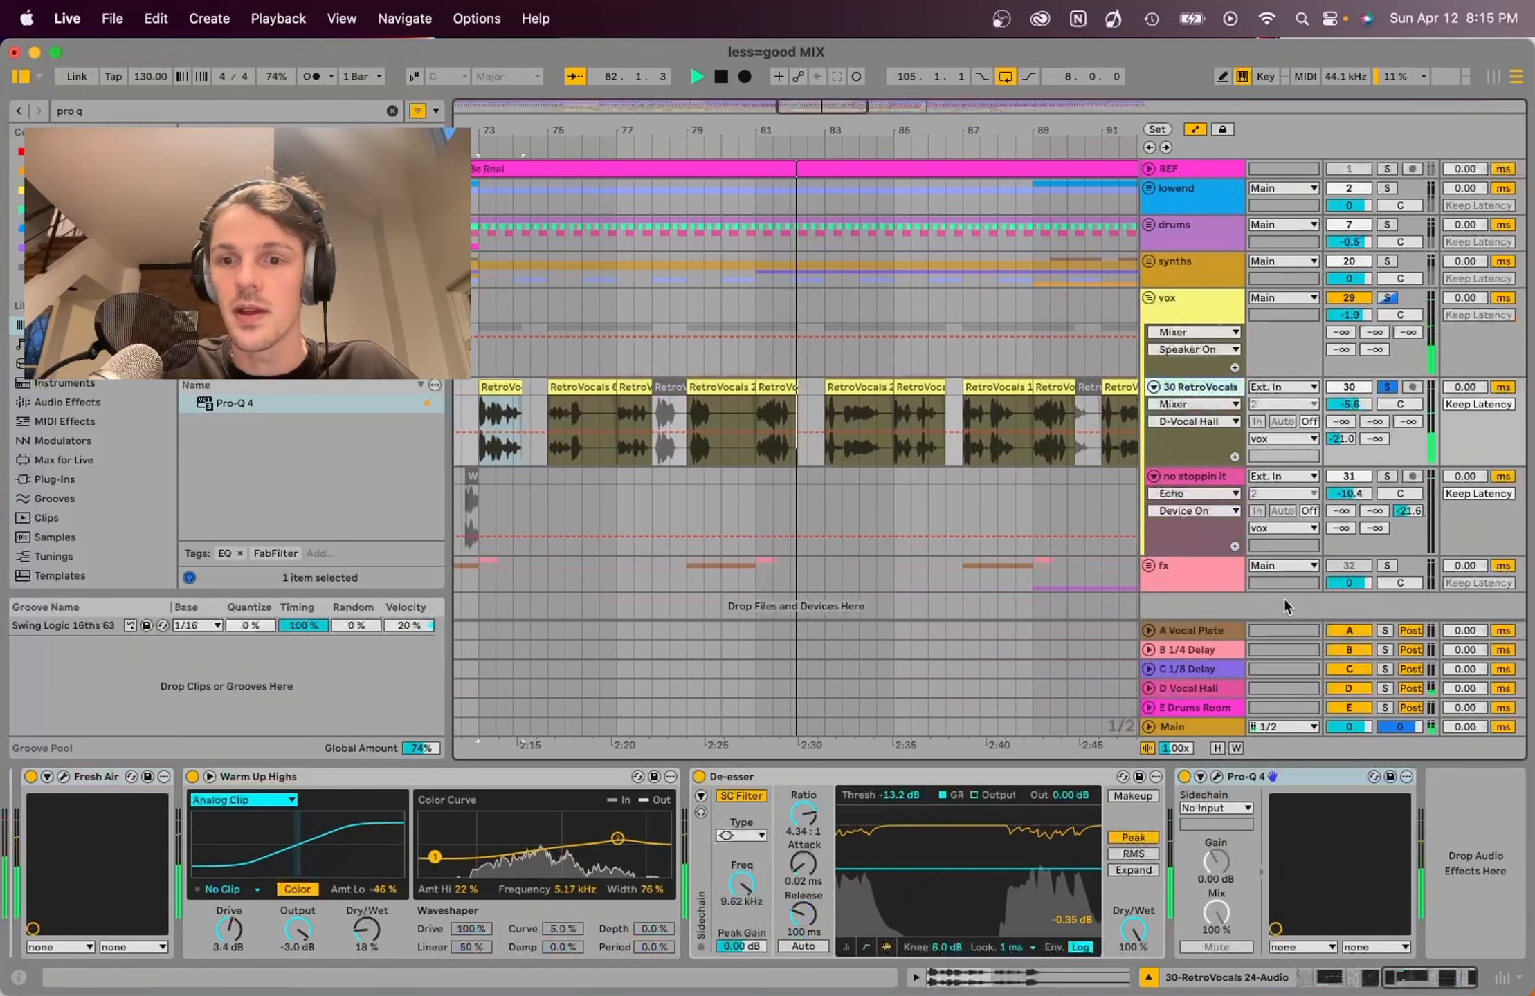
key("space")
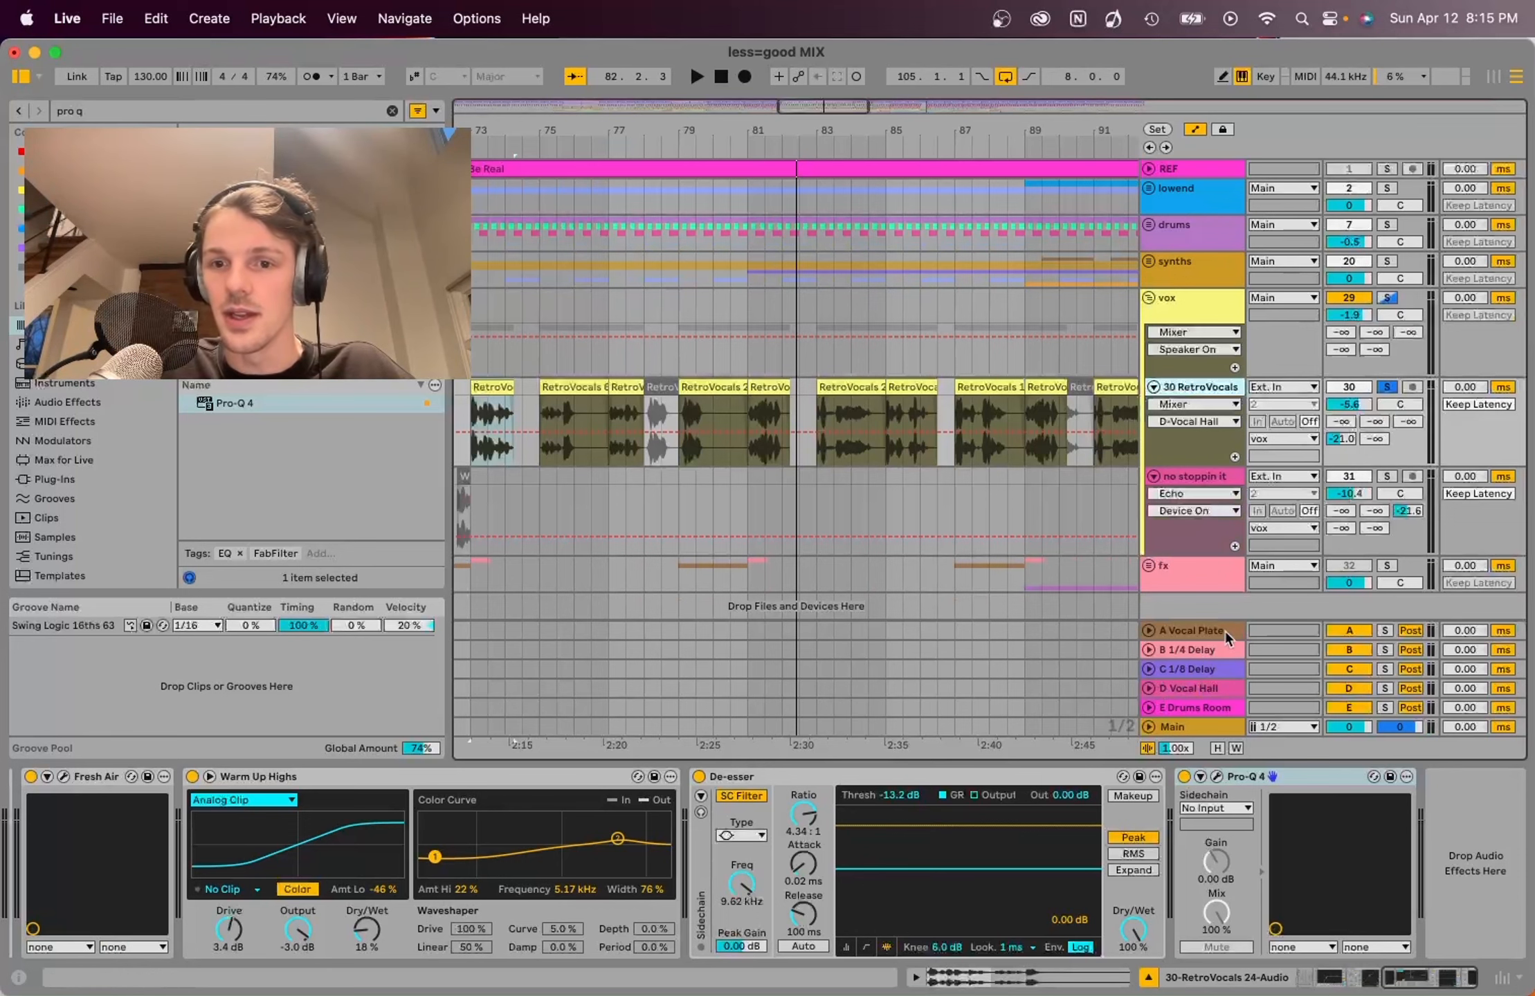
Step: Set the vocal's C-1/8 Delay send to -19.1 dB while auditioning from the first clip, and unsolo the vocal
left_click(1185, 679)
left_click(1196, 672)
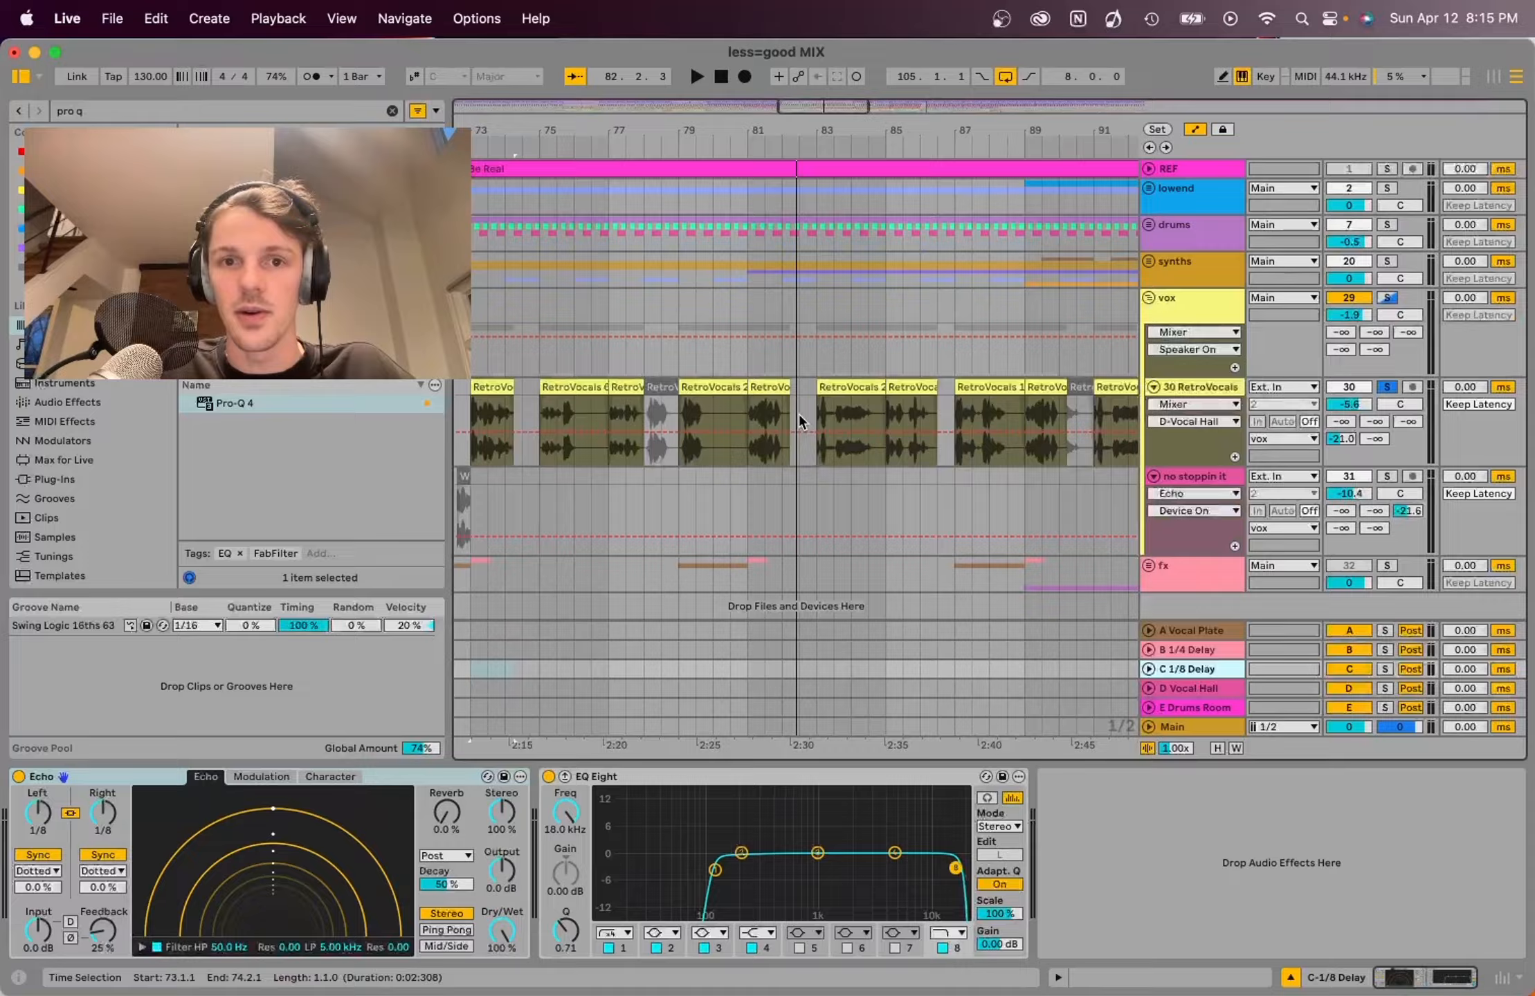
left_click(491, 389)
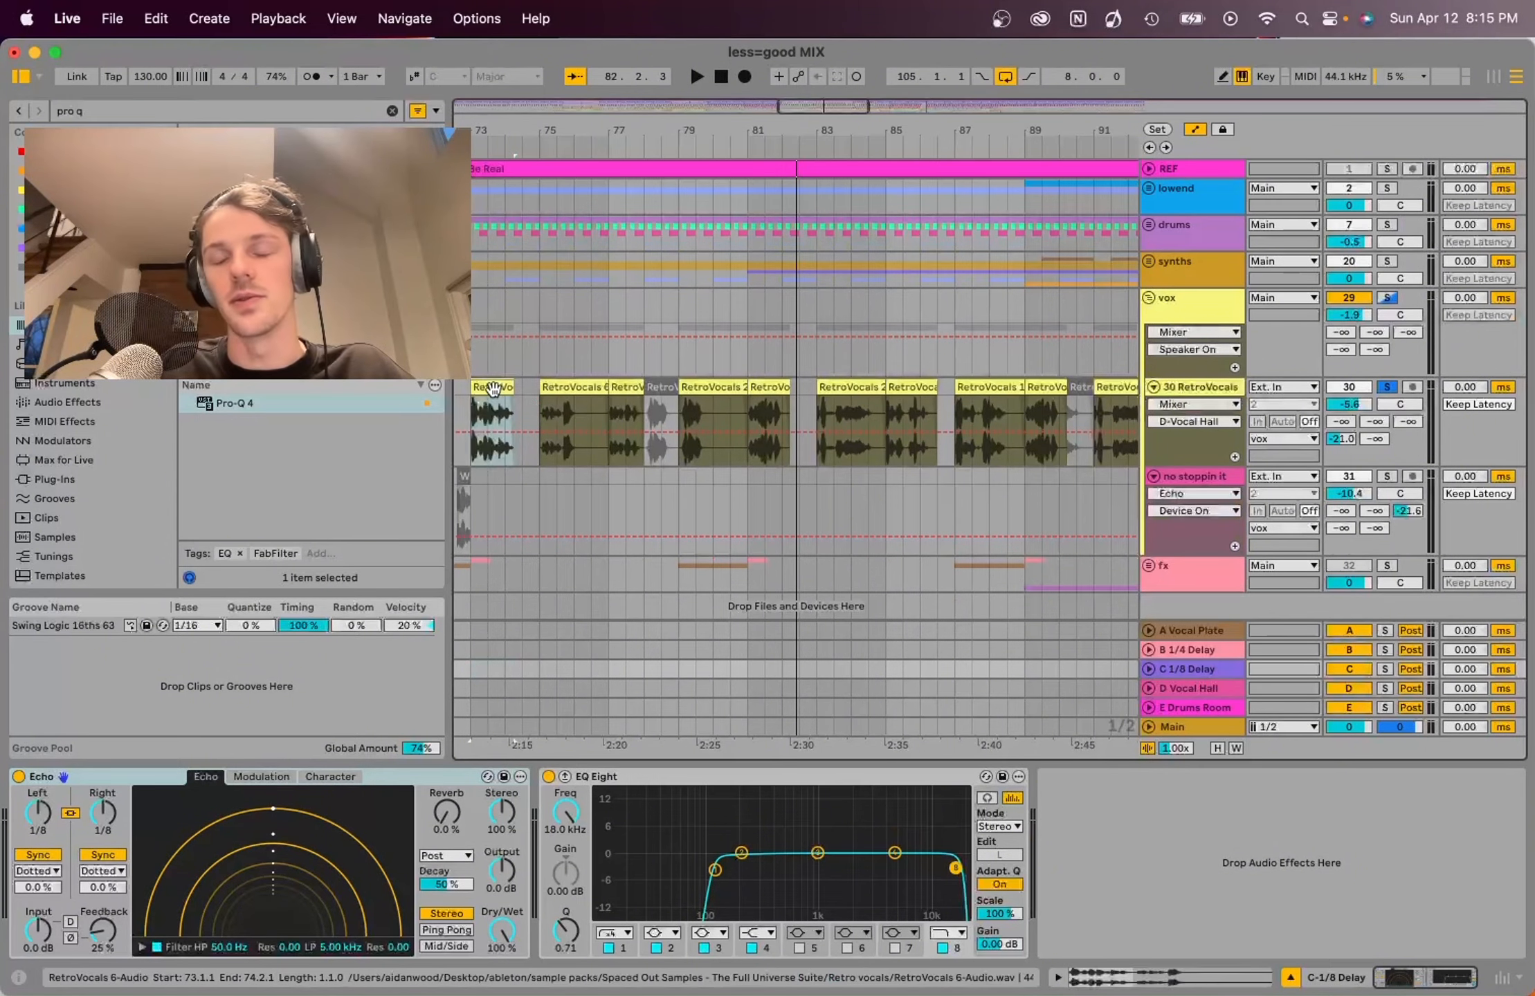
key("space")
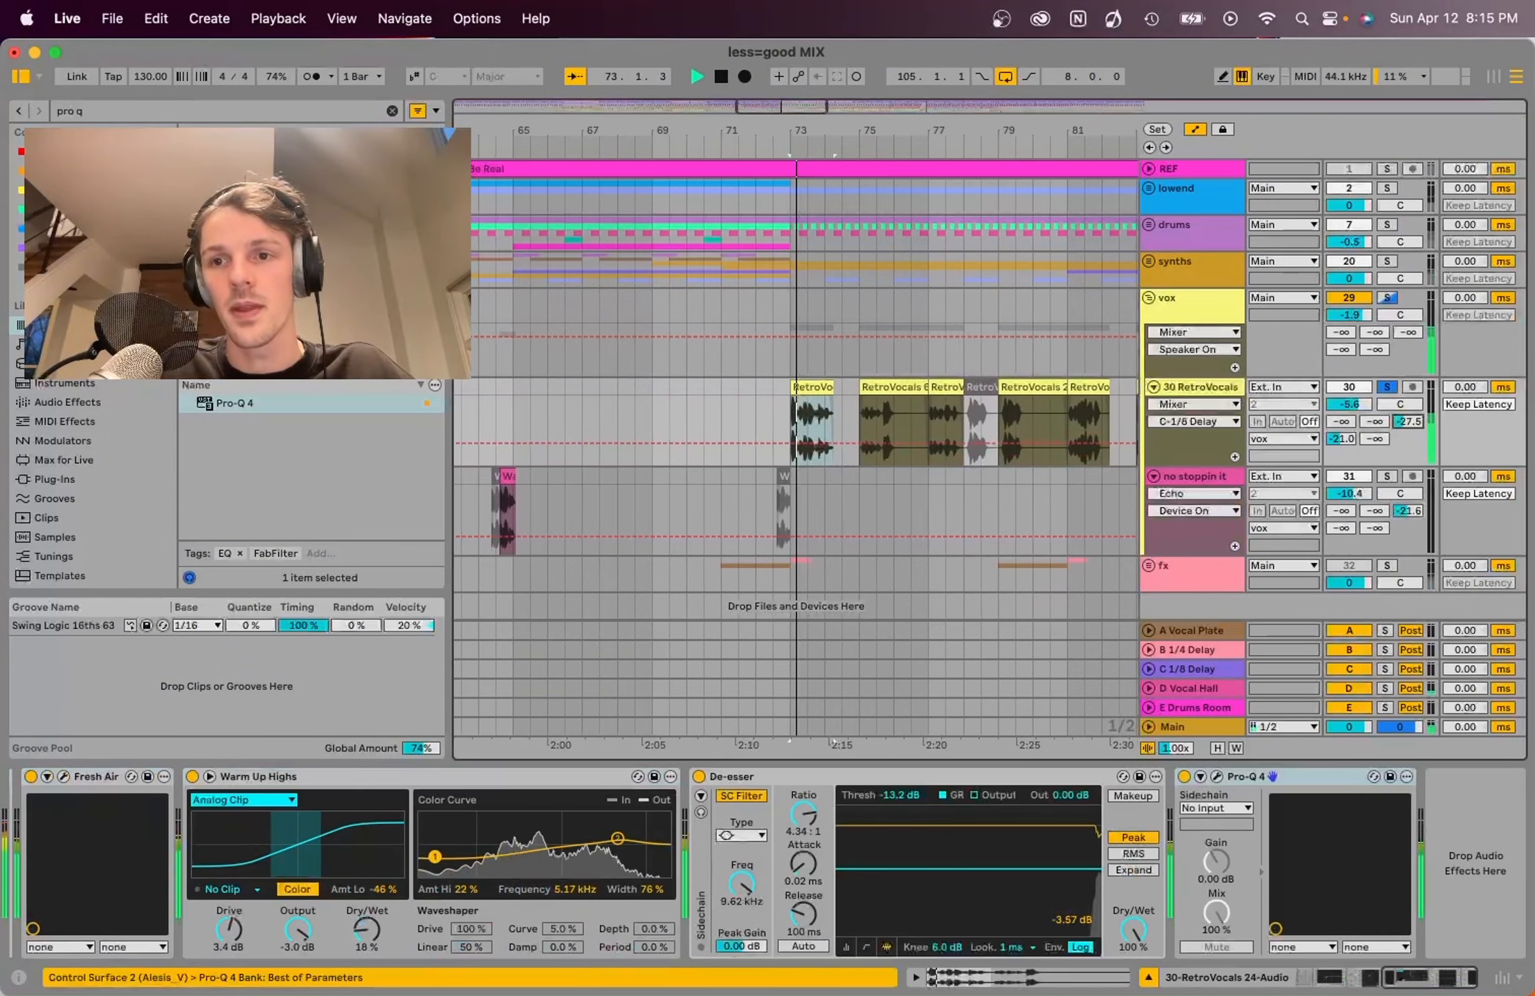
left_click_drag(1408, 421, 1415, 429)
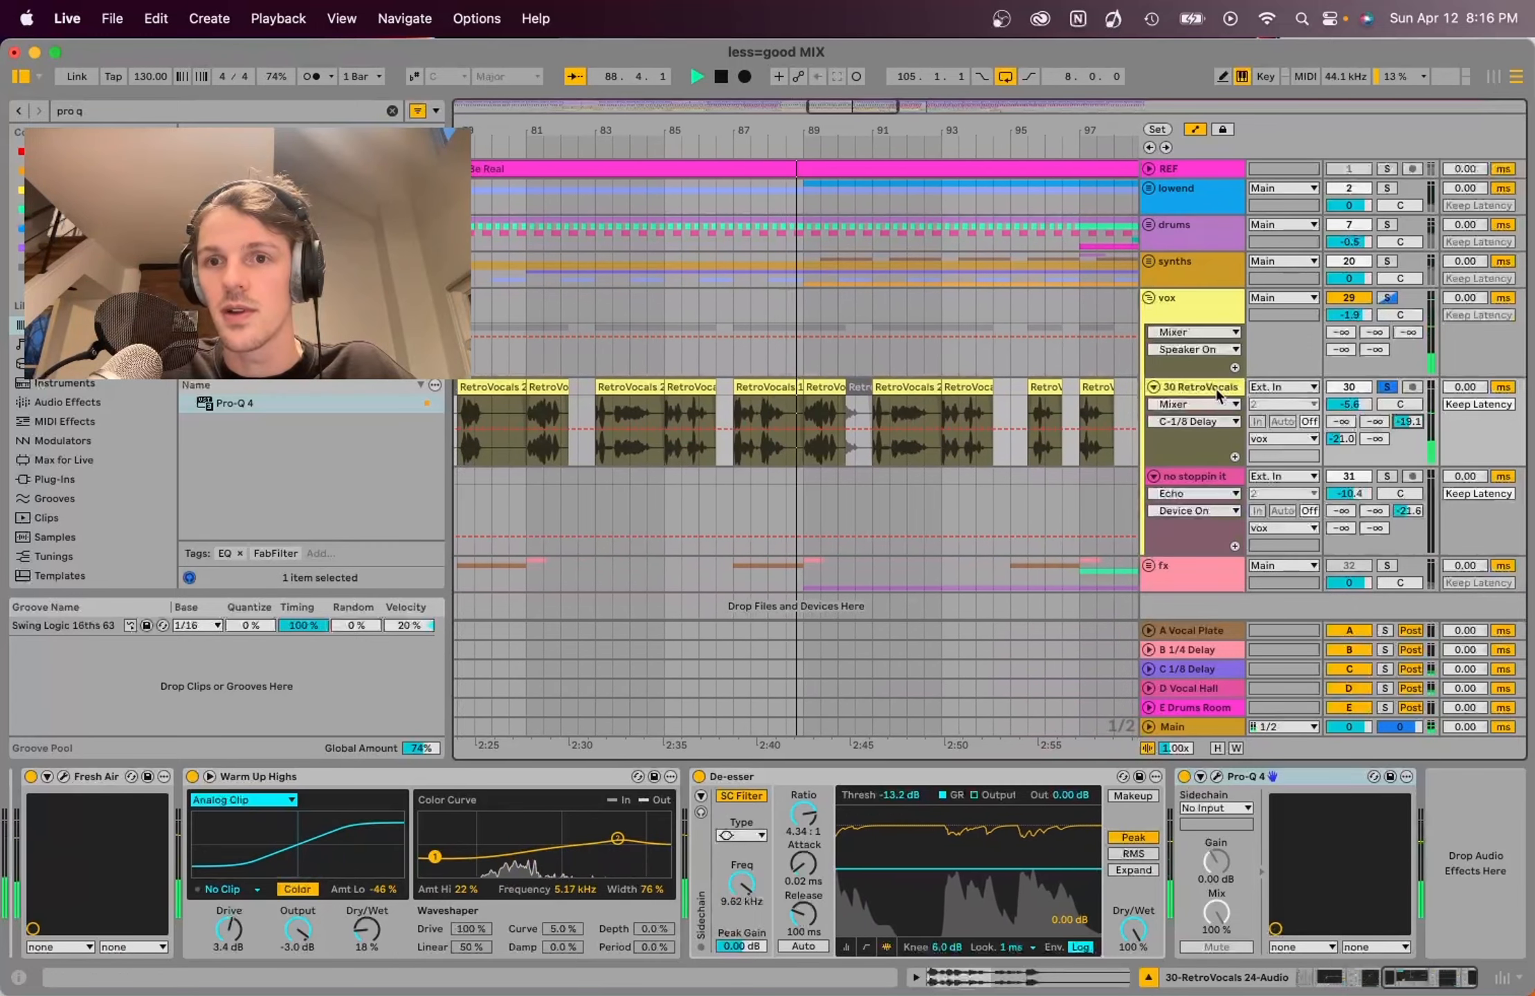
key("space")
left_click(1387, 388)
scroll(1020, 435, "down", 3)
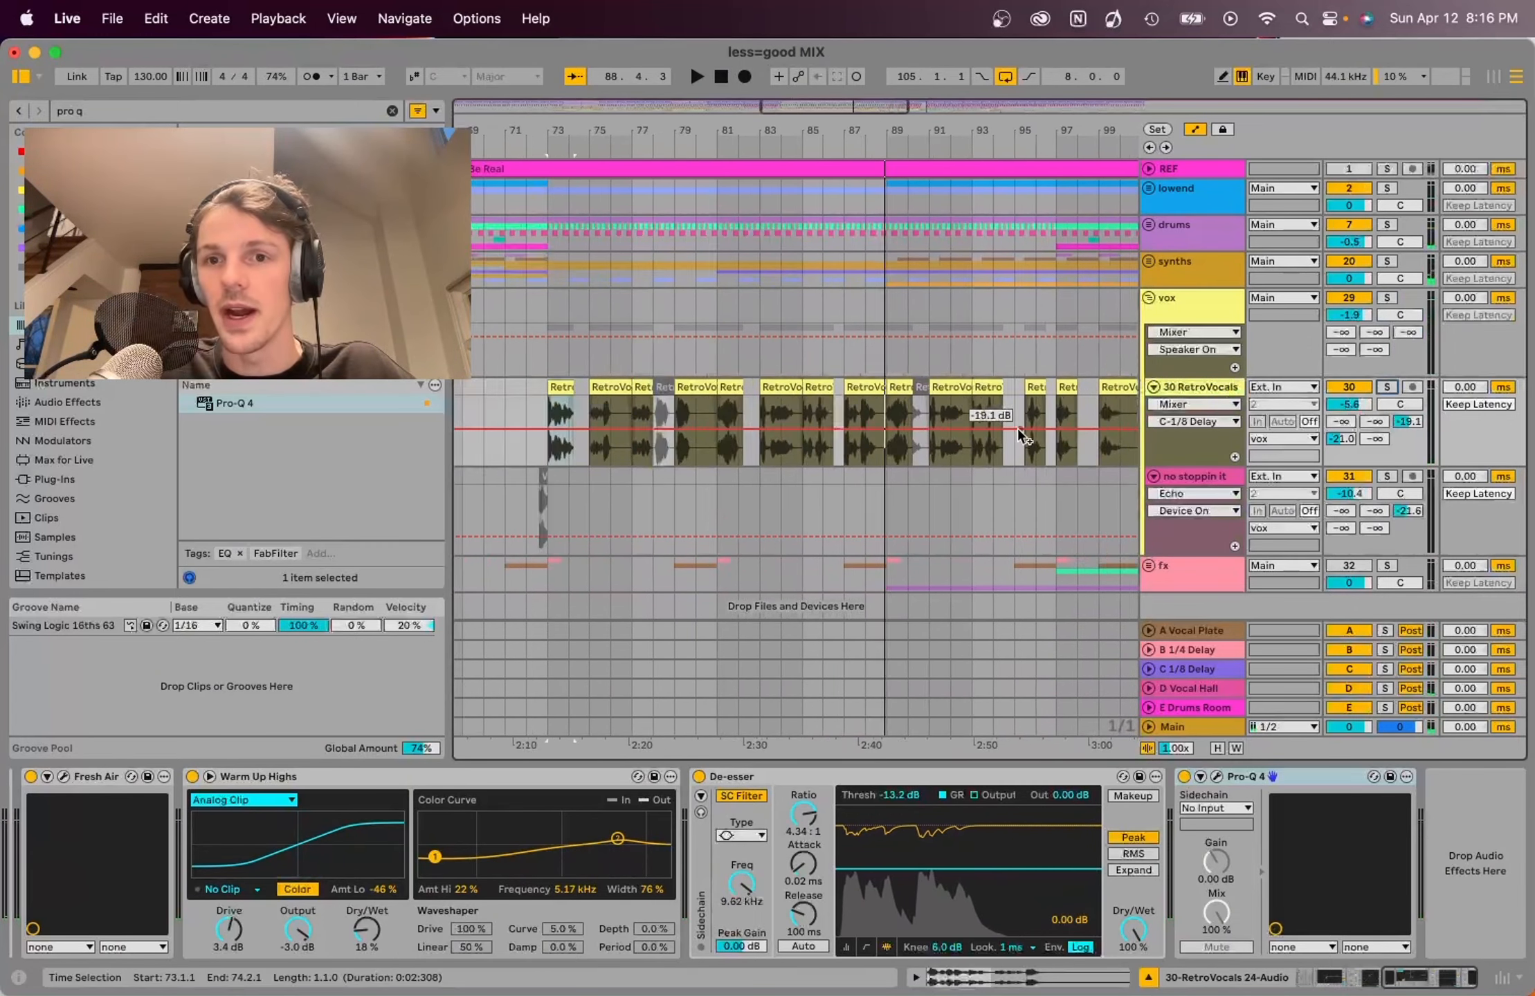
Step: Play the full mix from bar 73 and set the vocal's D-Vocal Hall send to -16.6 dB
left_click(798, 371)
key("space")
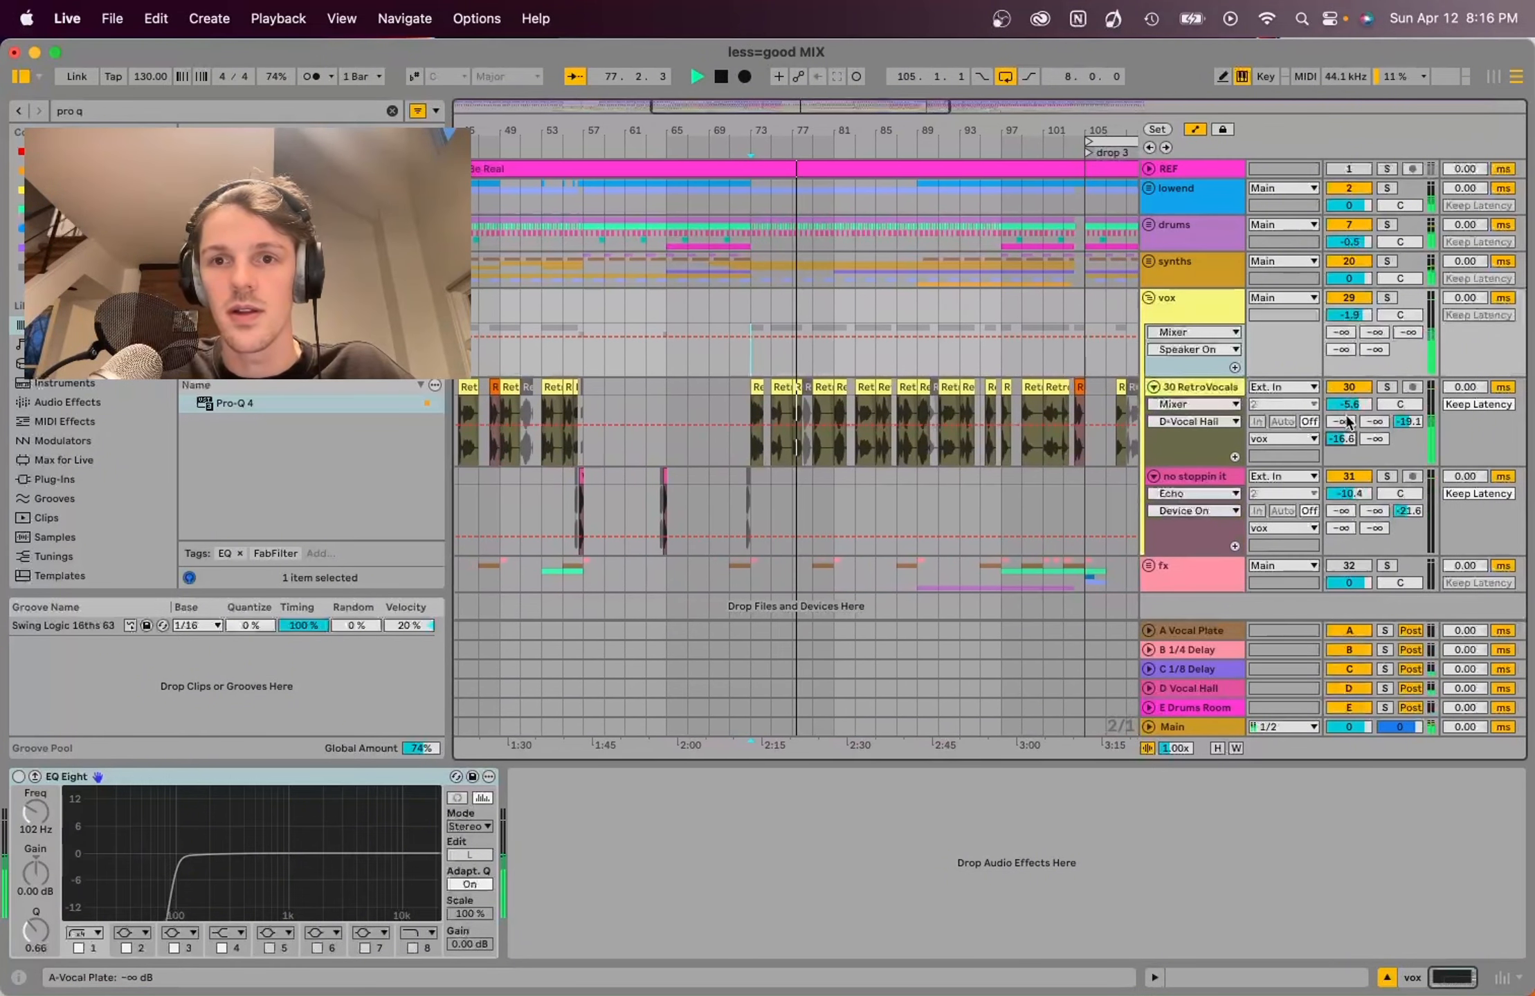
Step: Search the browser for "utility", add Utility after Pro-Q 4 on the 30-RetroVocals track, and set its gain to 0.61 dB
left_click(1169, 388)
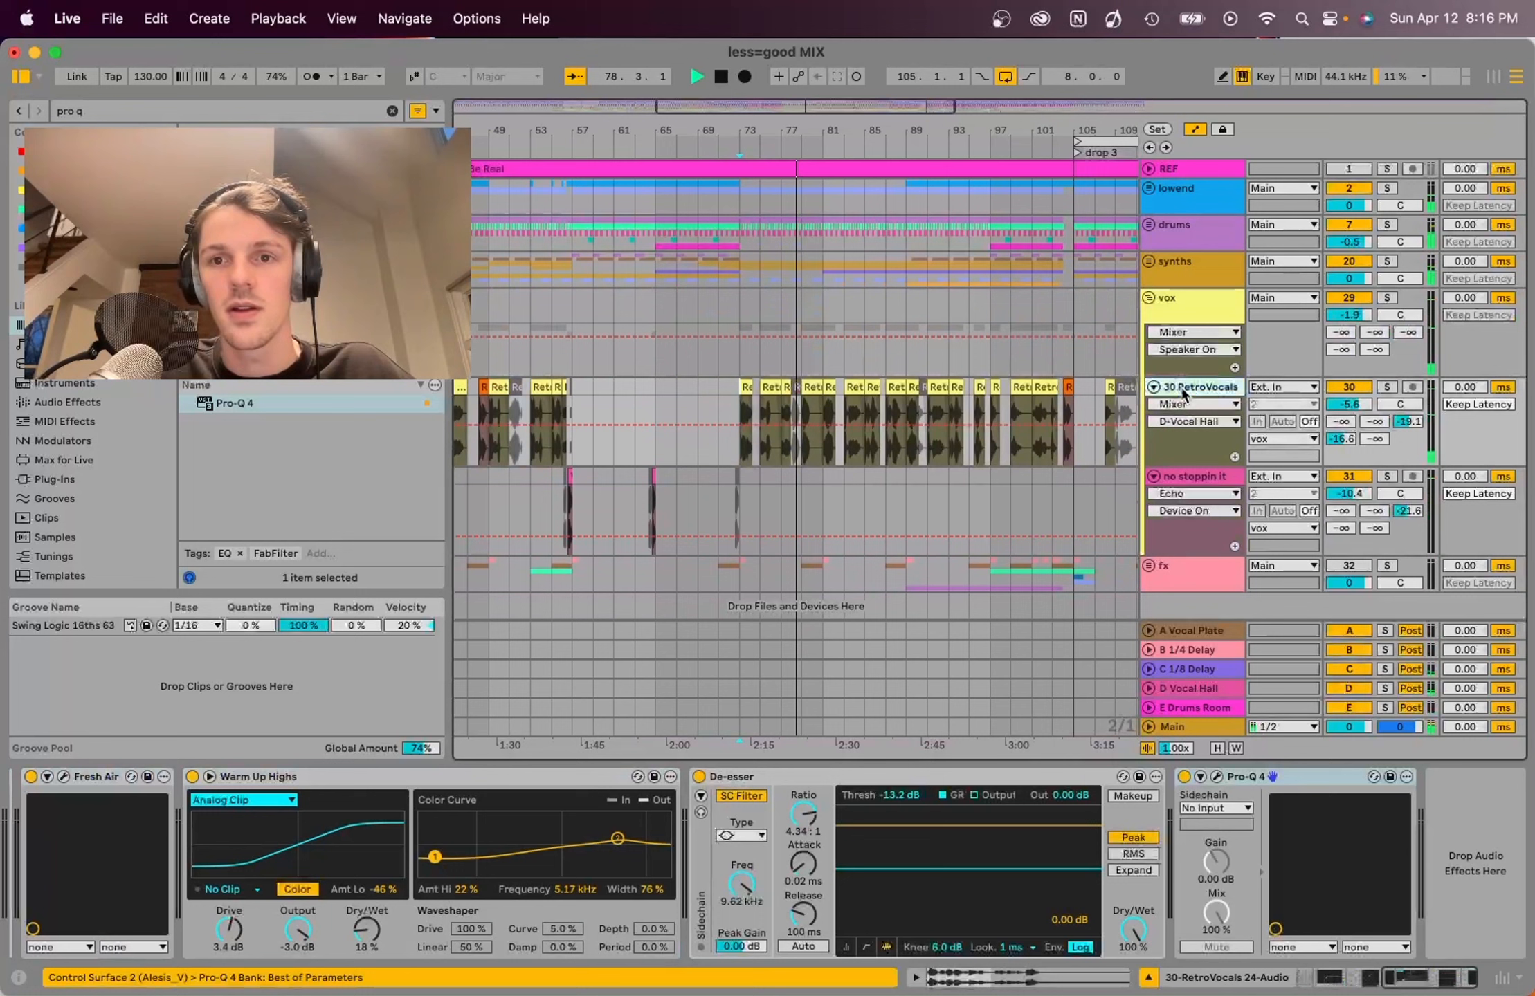
left_click(391, 112)
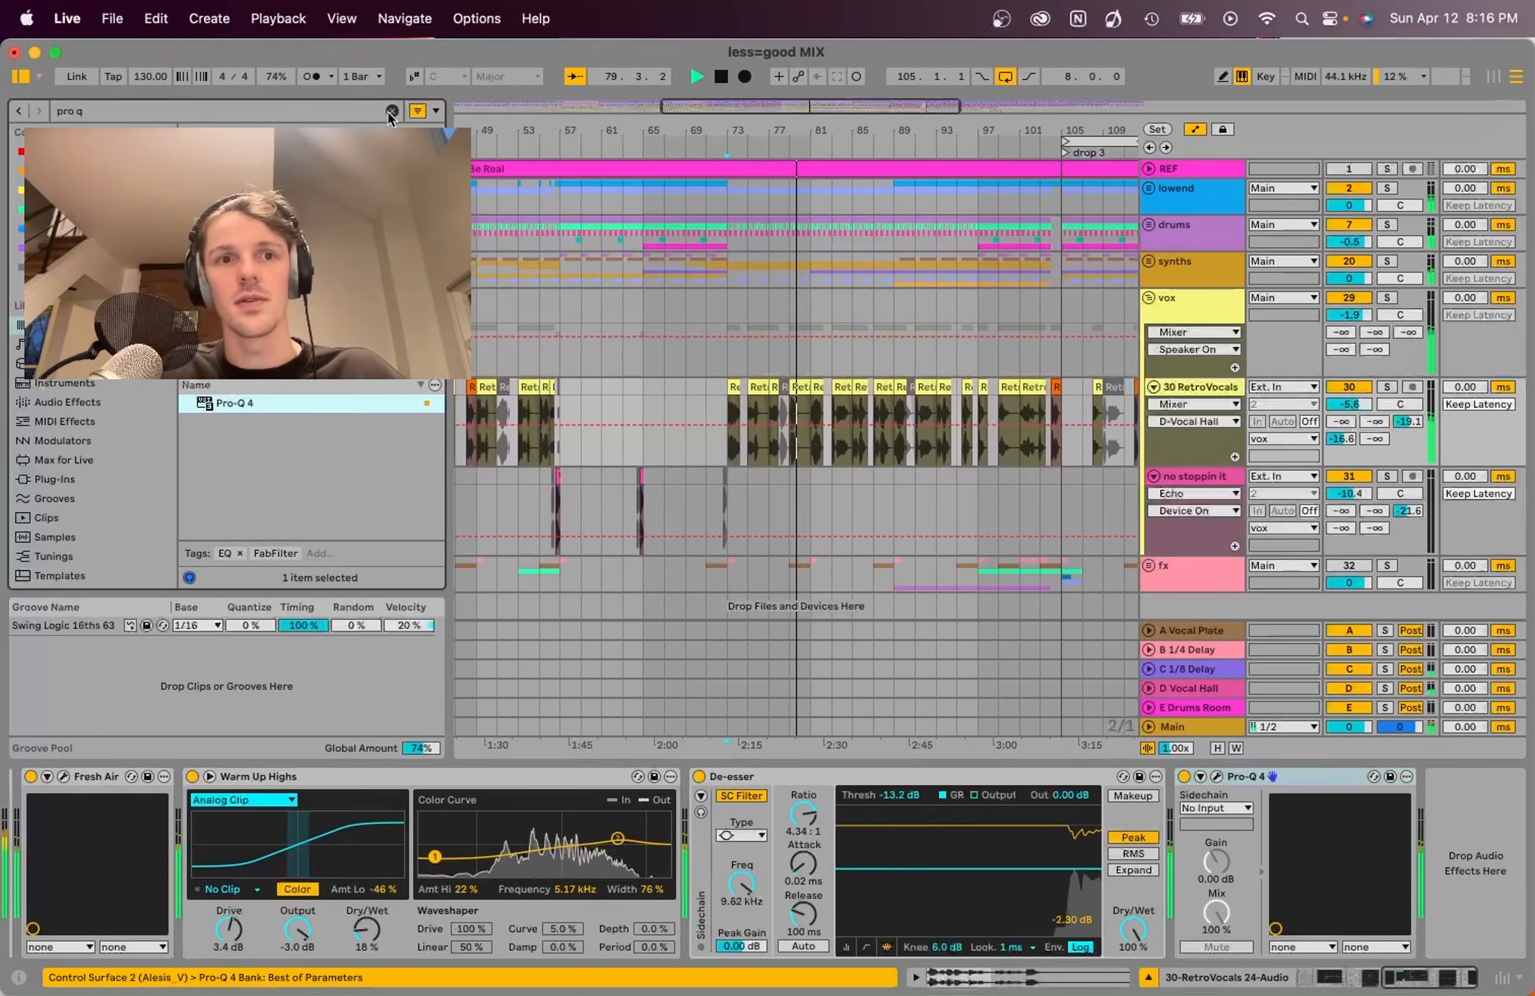
type("it")
left_click(391, 111)
type("utility")
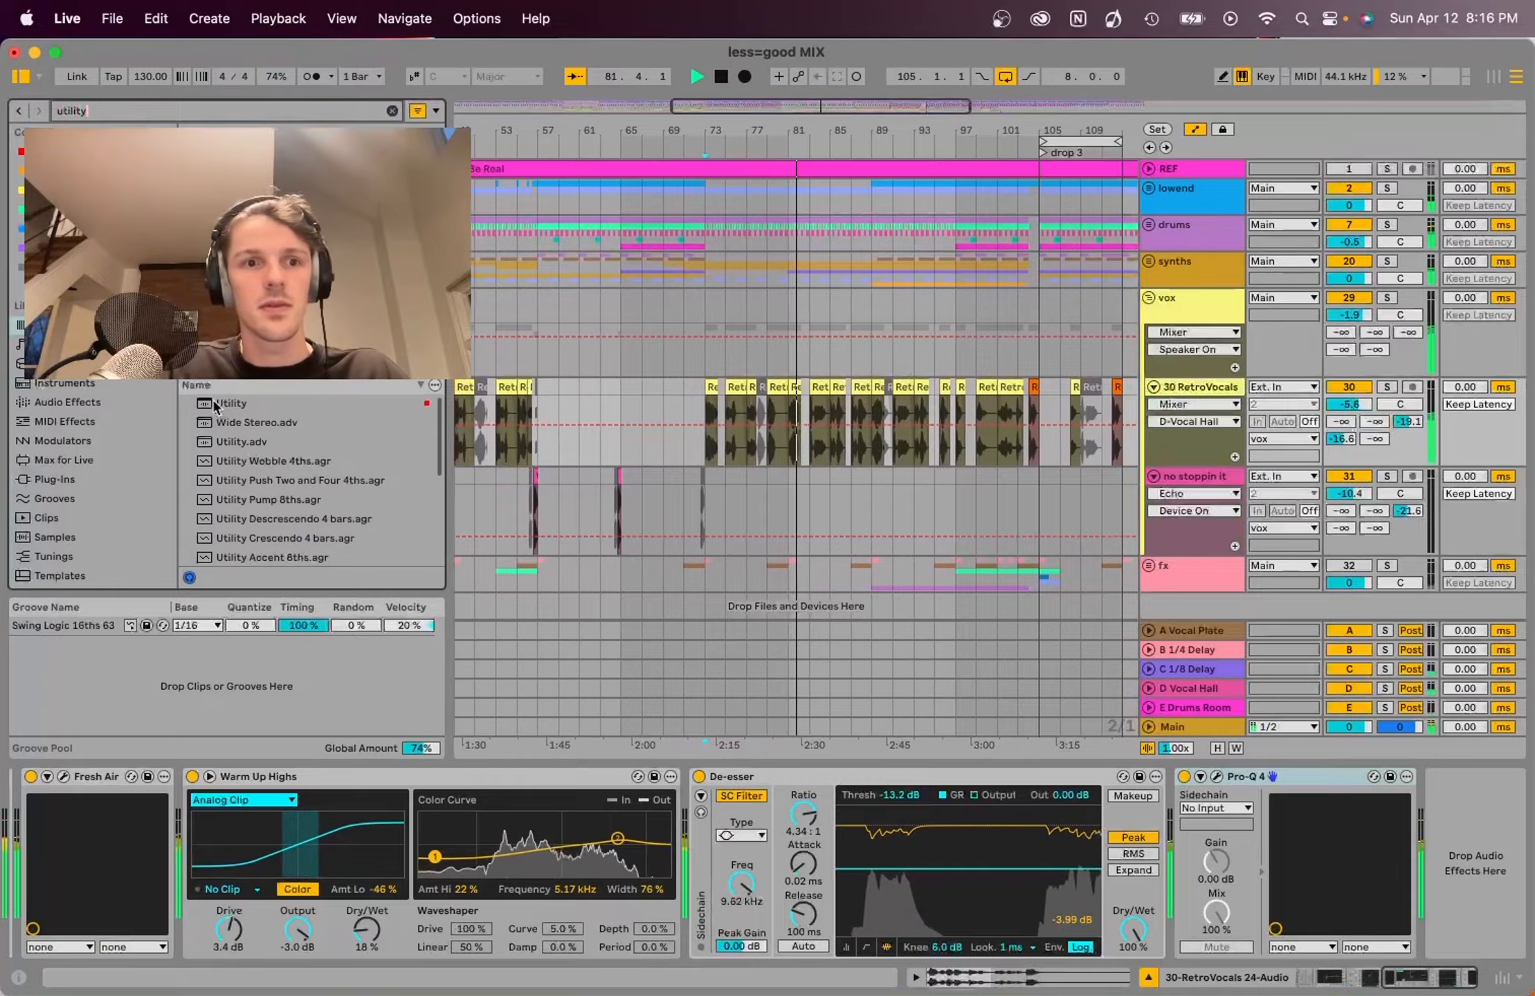
left_click_drag(231, 402, 1482, 834)
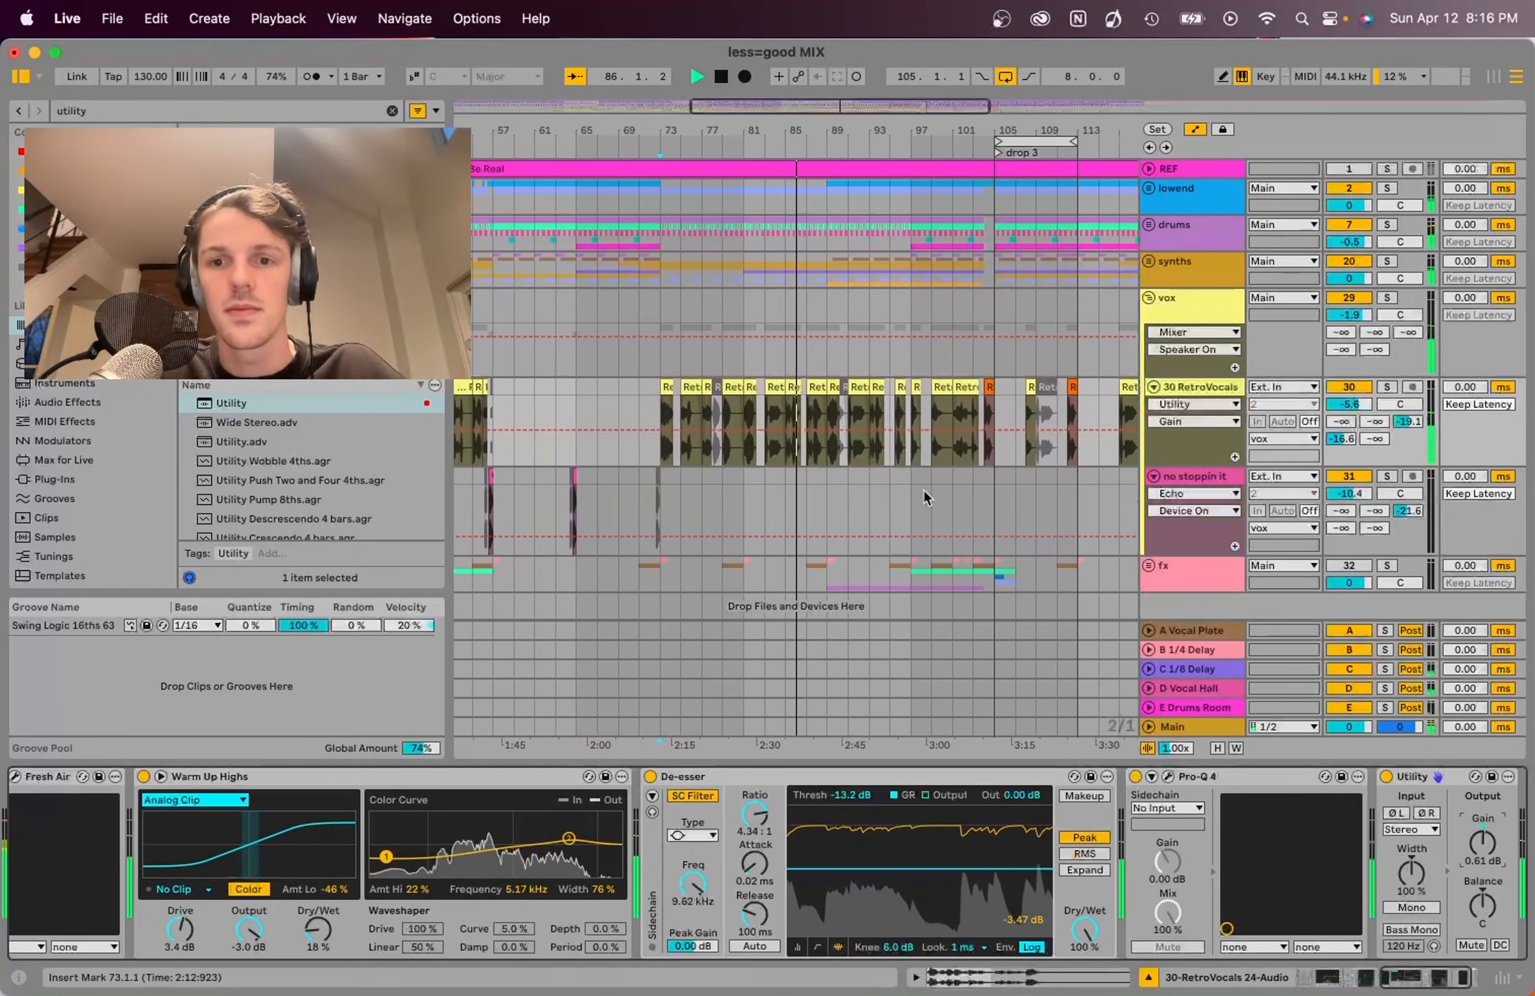
Step: Set the vocal's Fresh Air to 58 Mid Air and 38 High Air, and the Warm Up Highs saturator's Dry/Wet to 30%
scroll(599, 845, "left", 10)
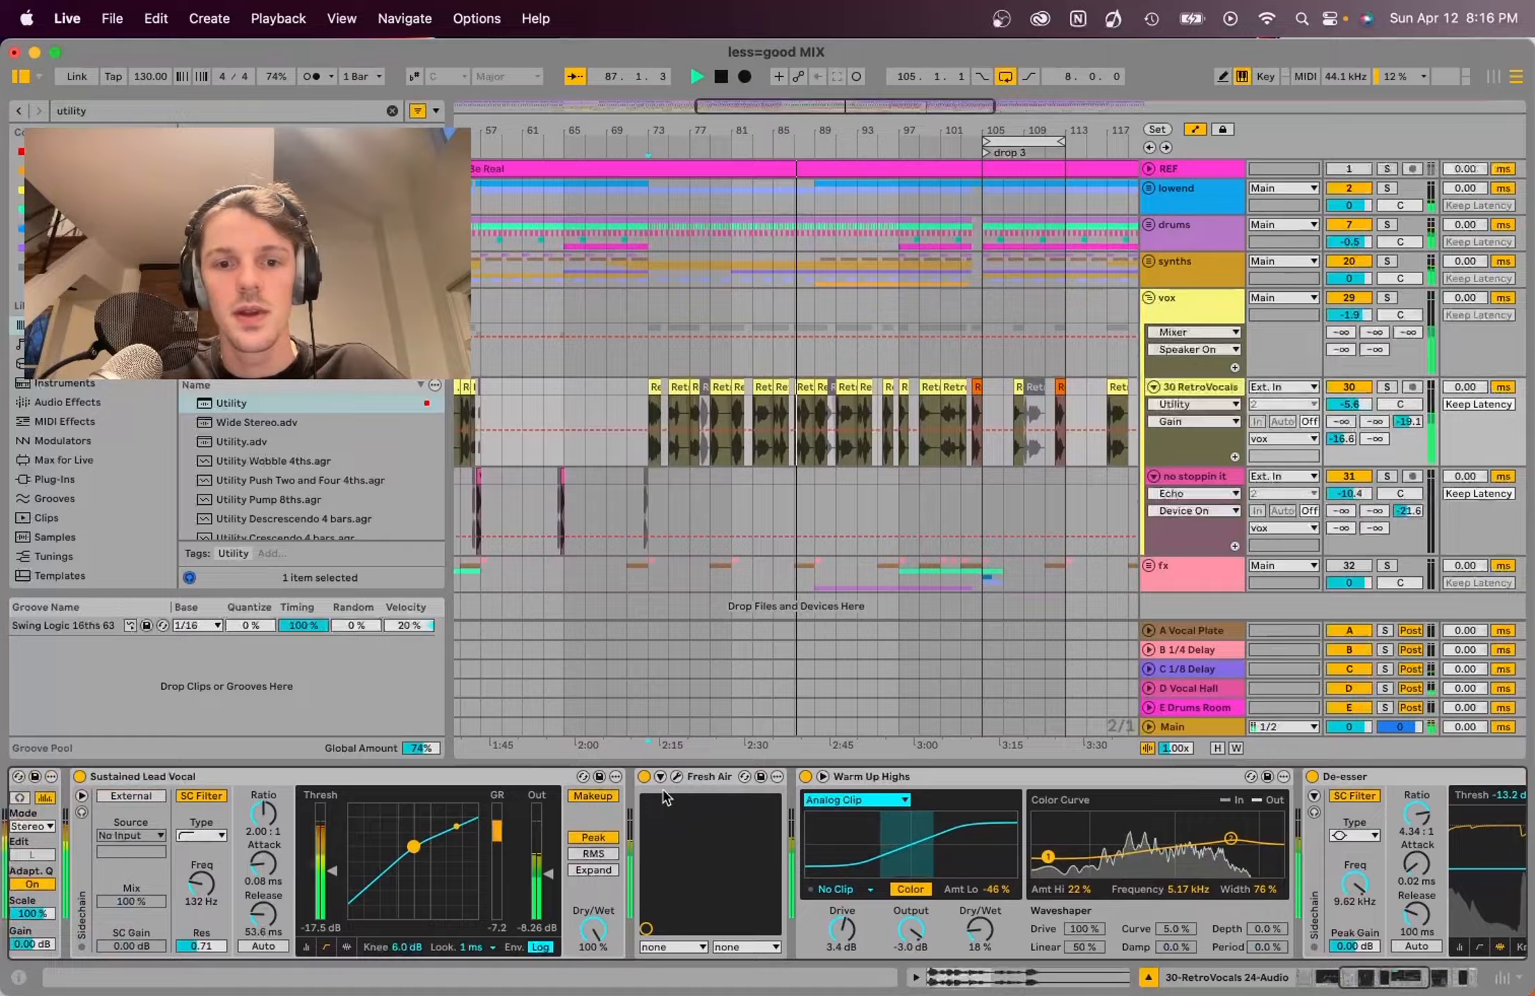
left_click(676, 776)
left_click_drag(603, 465, 603, 414)
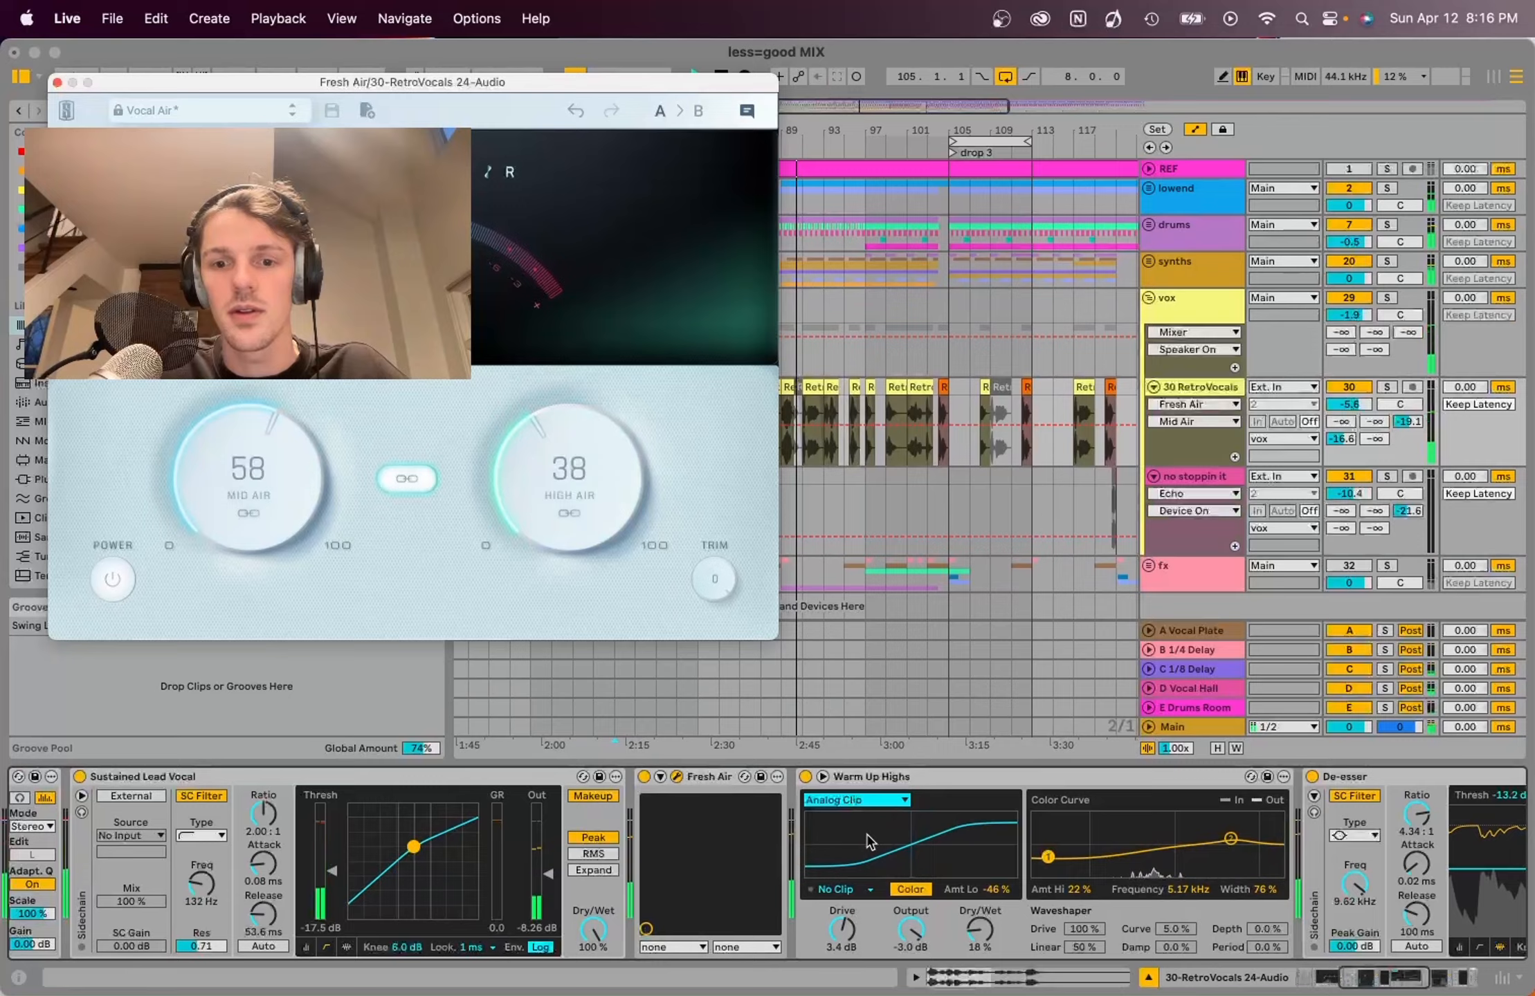
left_click_drag(980, 929, 980, 912)
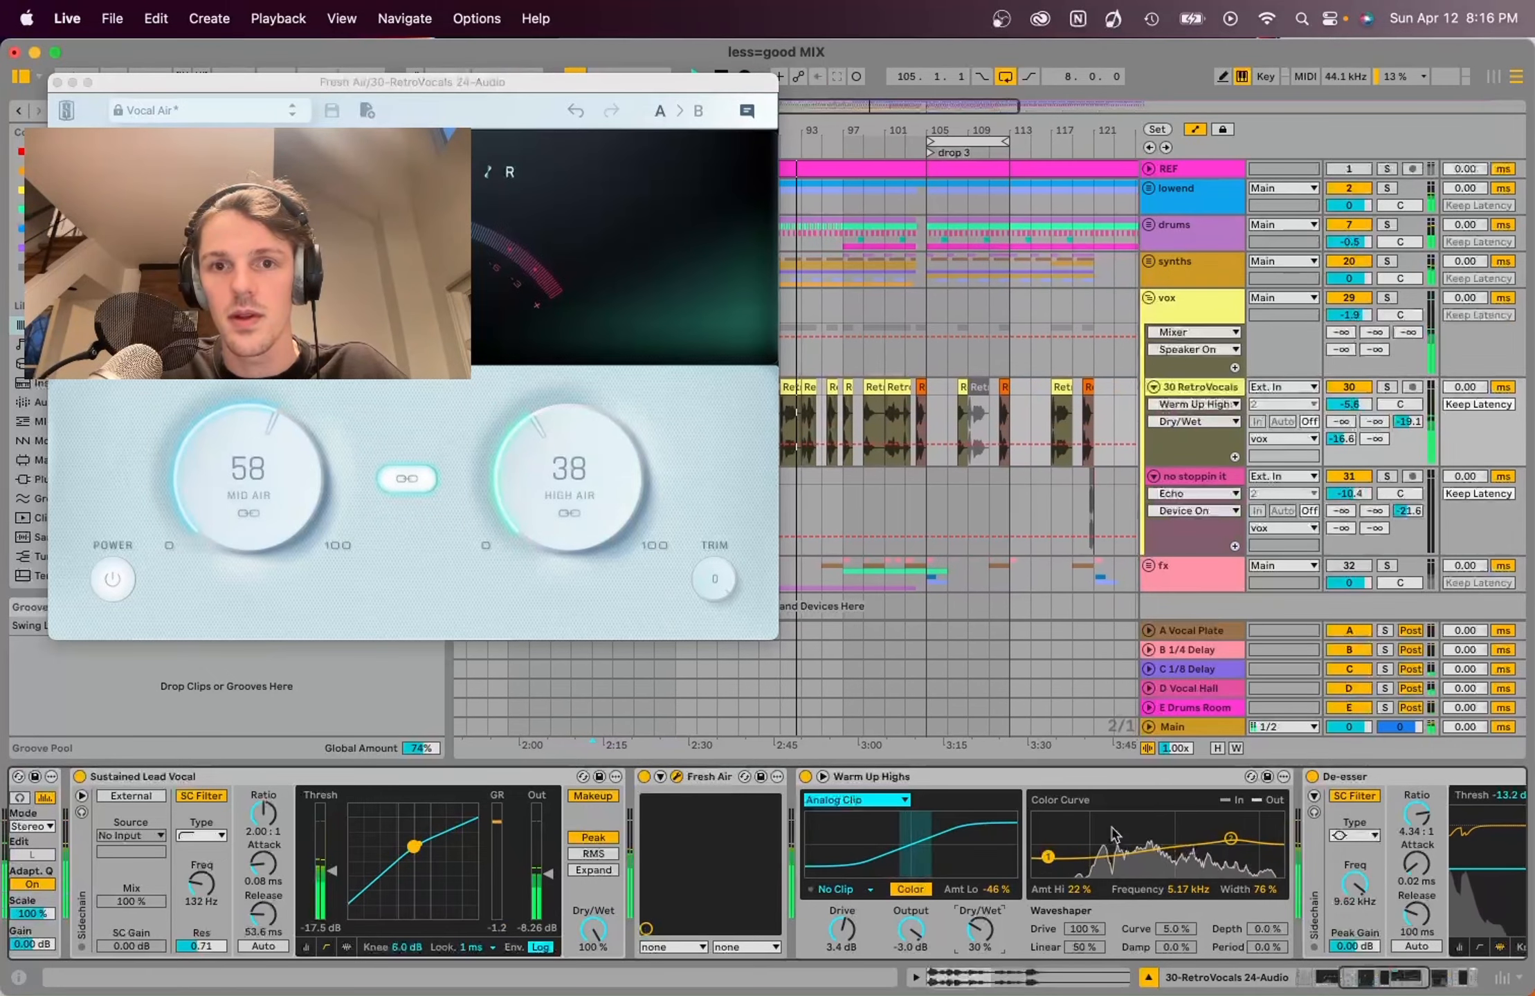
Step: Set the vocal's track volume to -5.5 dB and its Utility gain to 0.72 dB during playback
scroll(1176, 865, "right", 5)
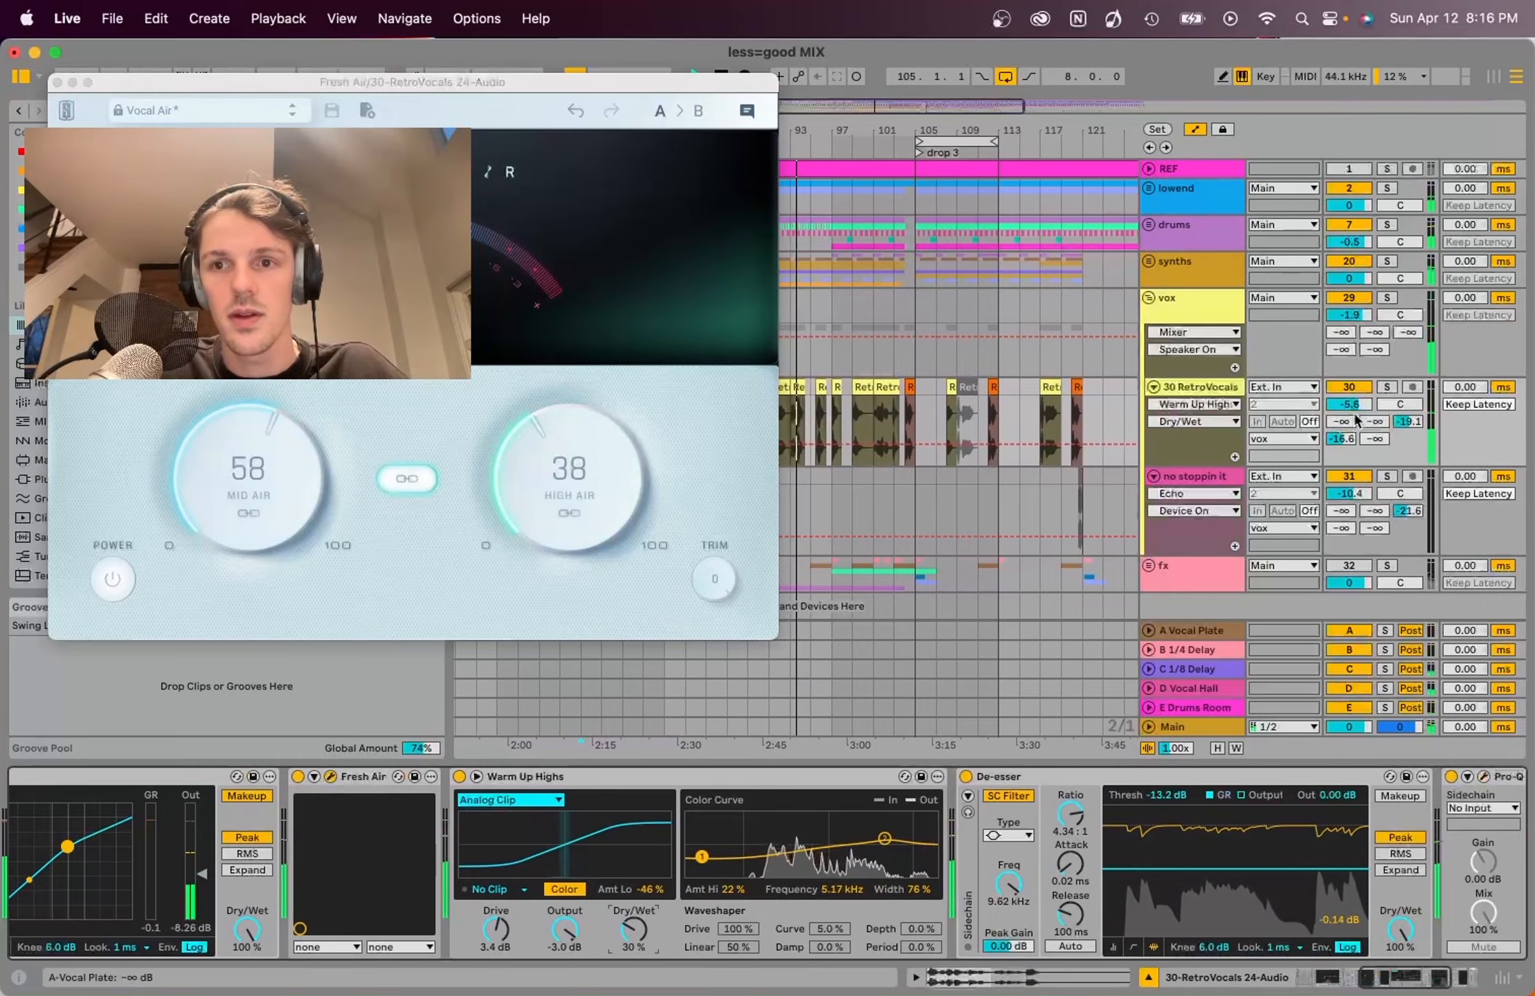
left_click_drag(1360, 406, 1360, 404)
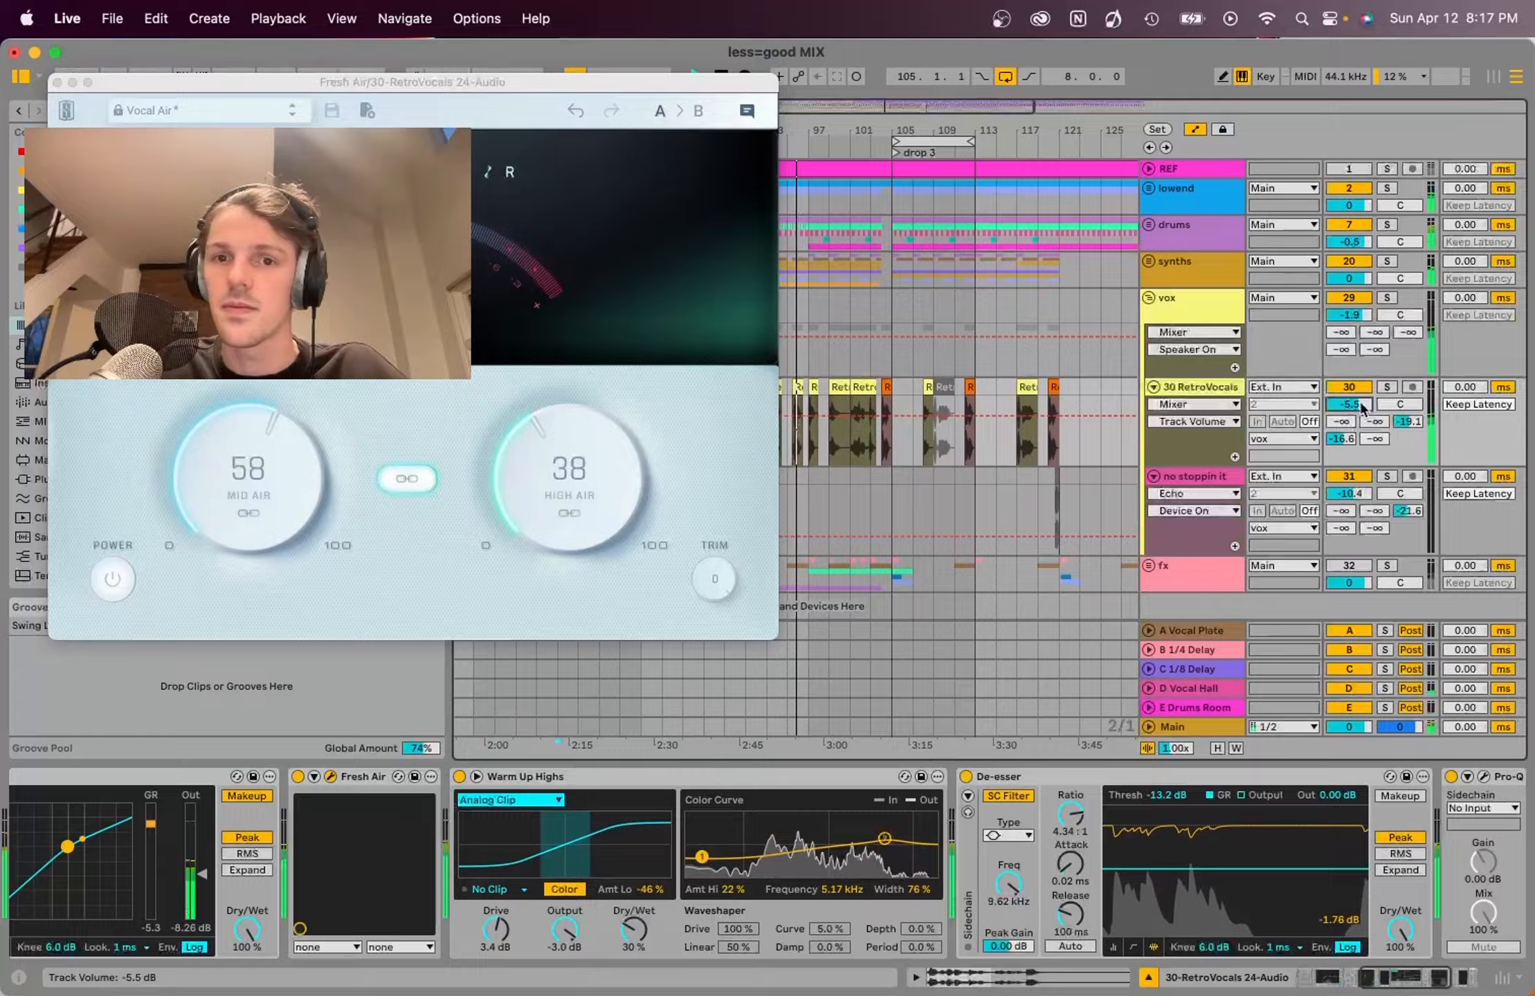
scroll(1140, 880, "right", 3)
scroll(1140, 880, "right", 3)
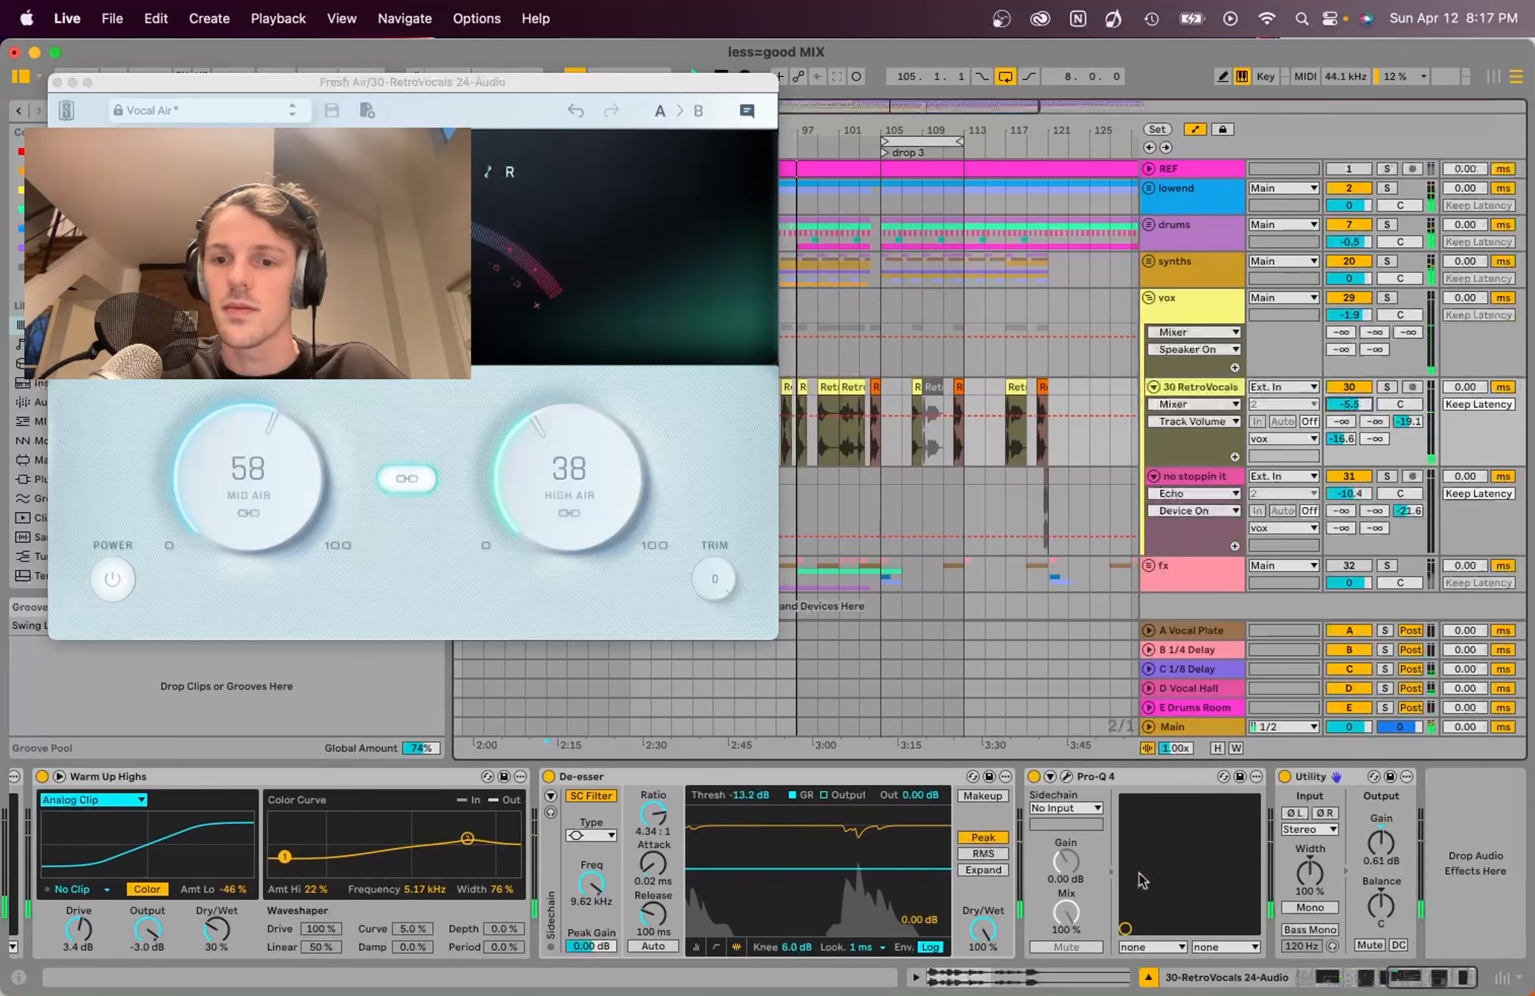
left_click(1335, 777)
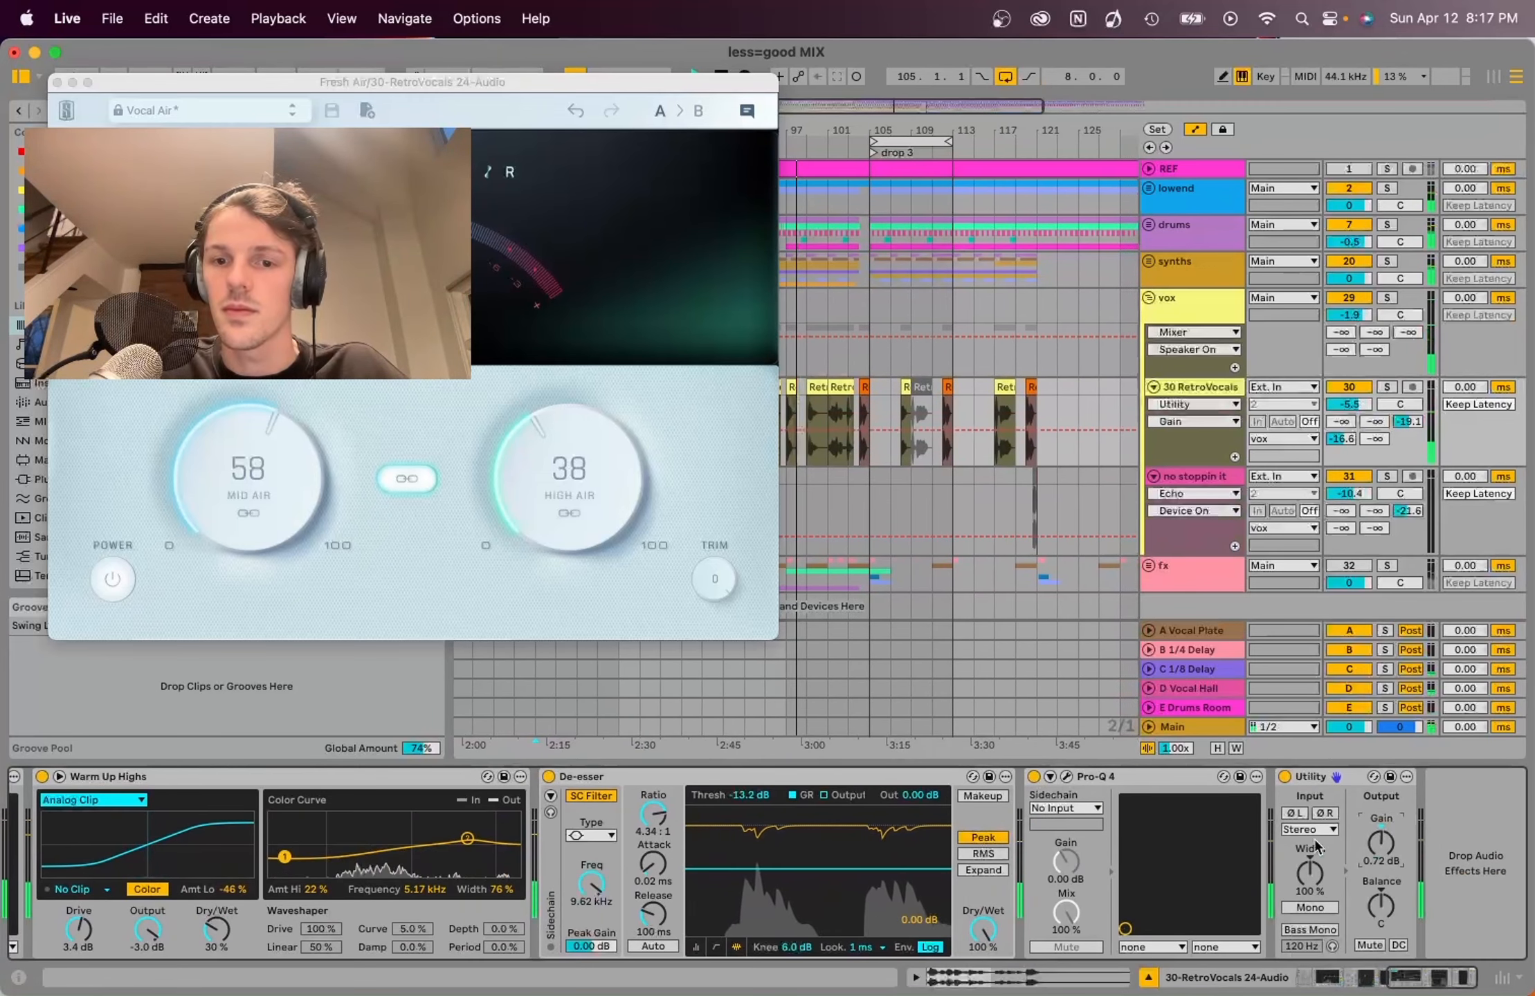
Step: Set the vocal's track volume to -5.1 dB against the full mix and audition it from bar 101 into drop 3
scroll(1245, 847, "left", 10)
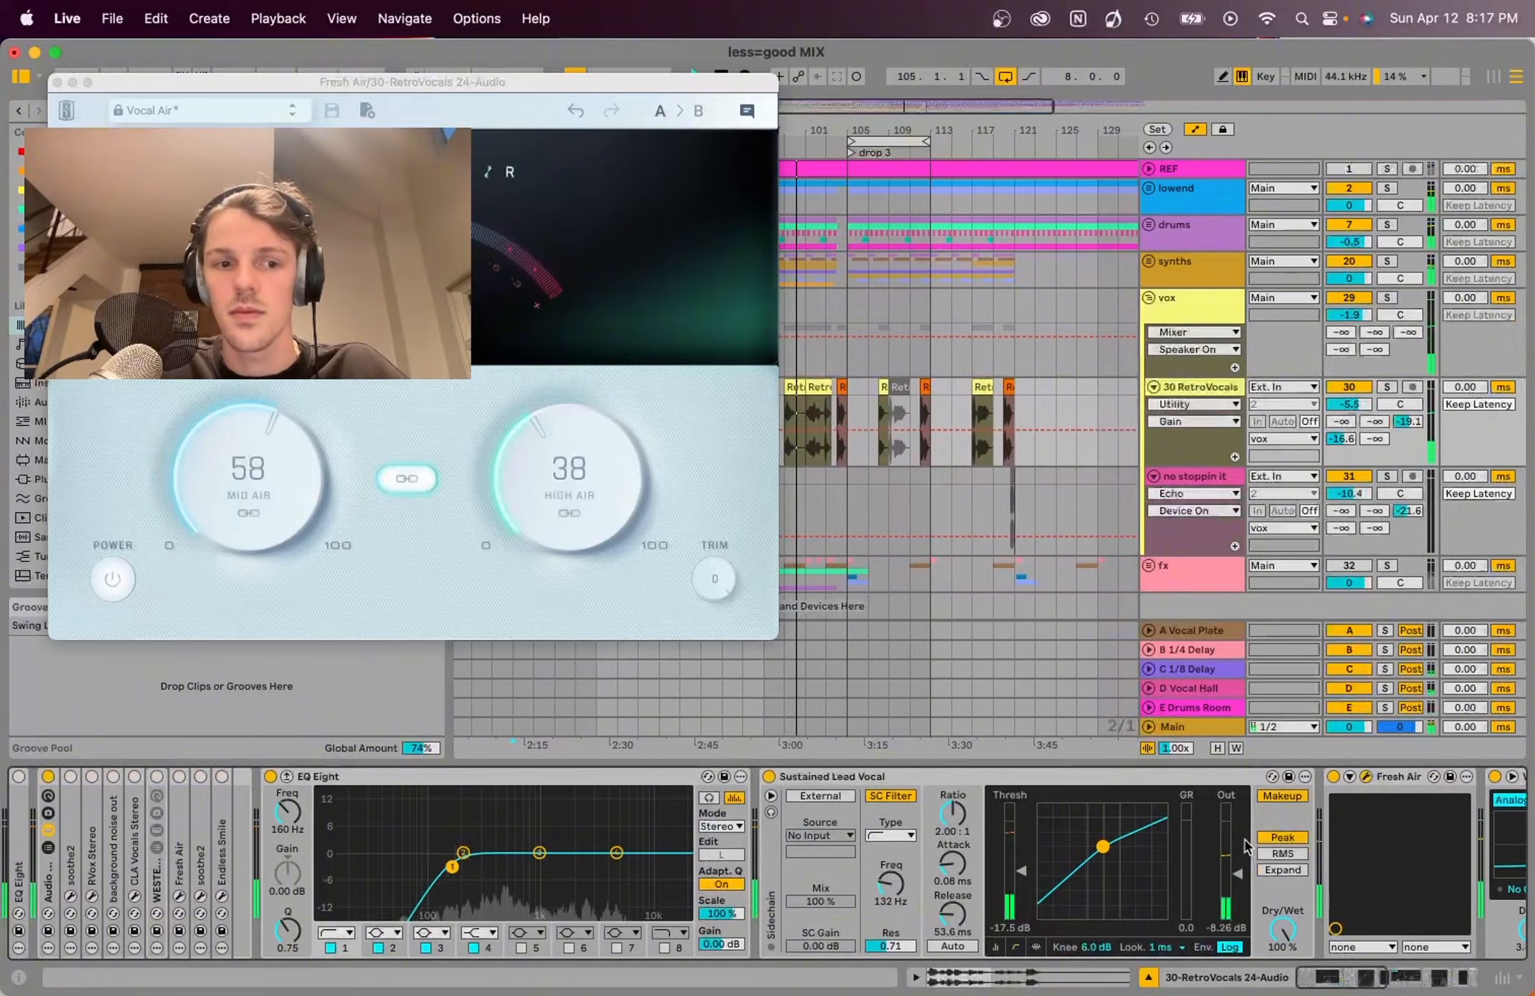
scroll(1245, 847, "right", 10)
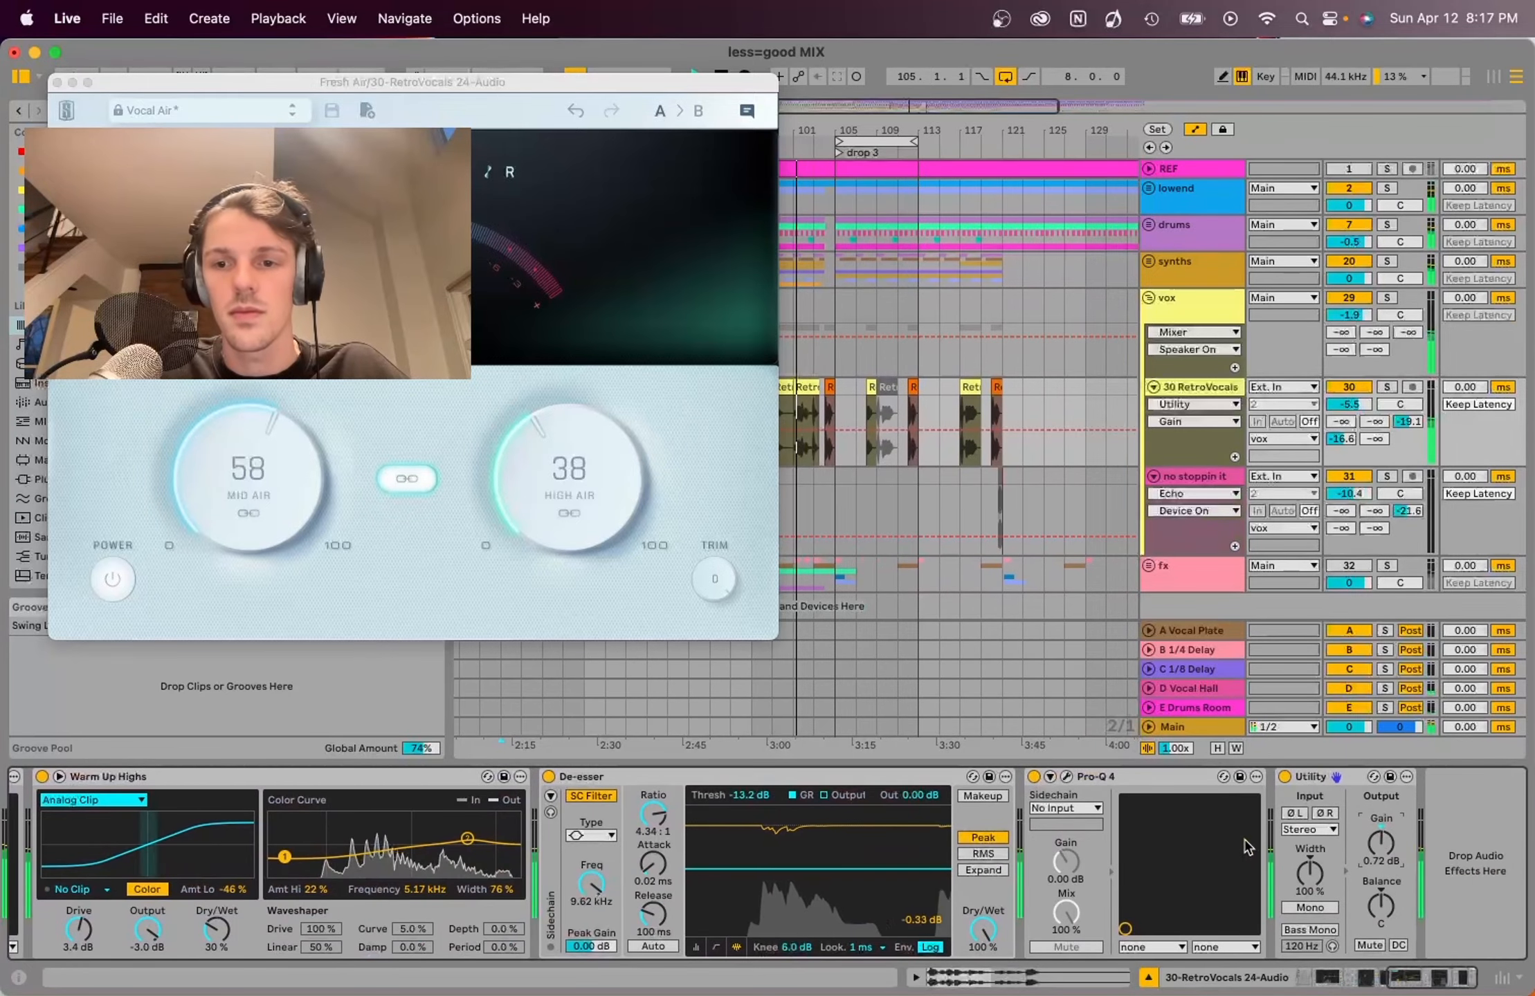
left_click(1347, 405)
left_click_drag(1347, 405, 1347, 398)
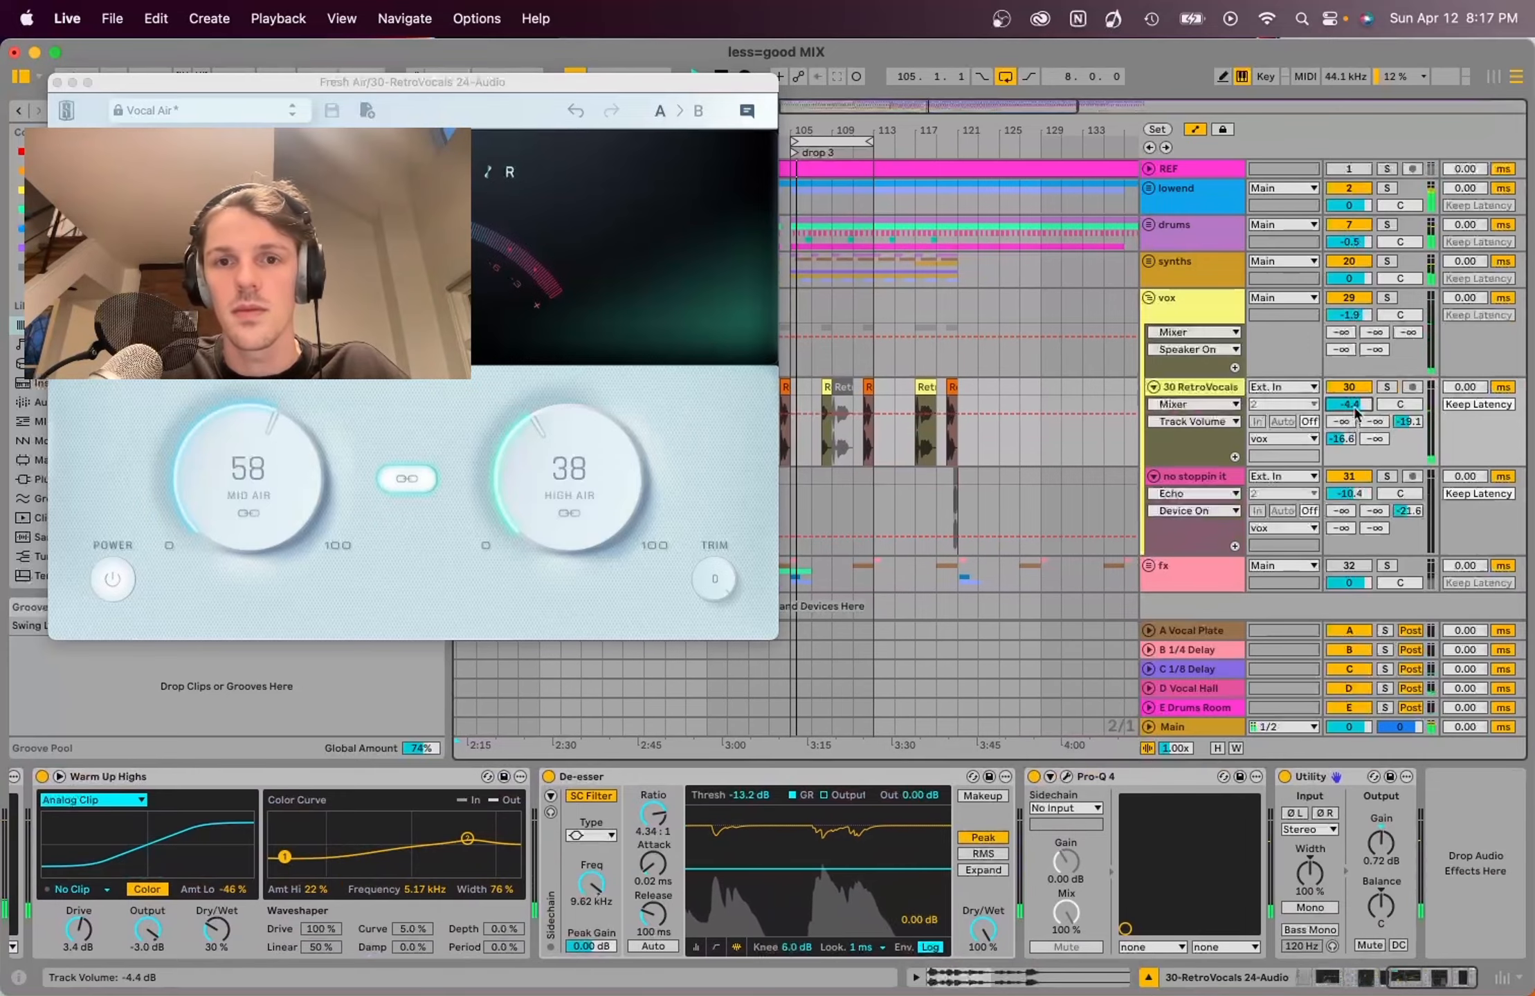
left_click_drag(1356, 413, 1356, 417)
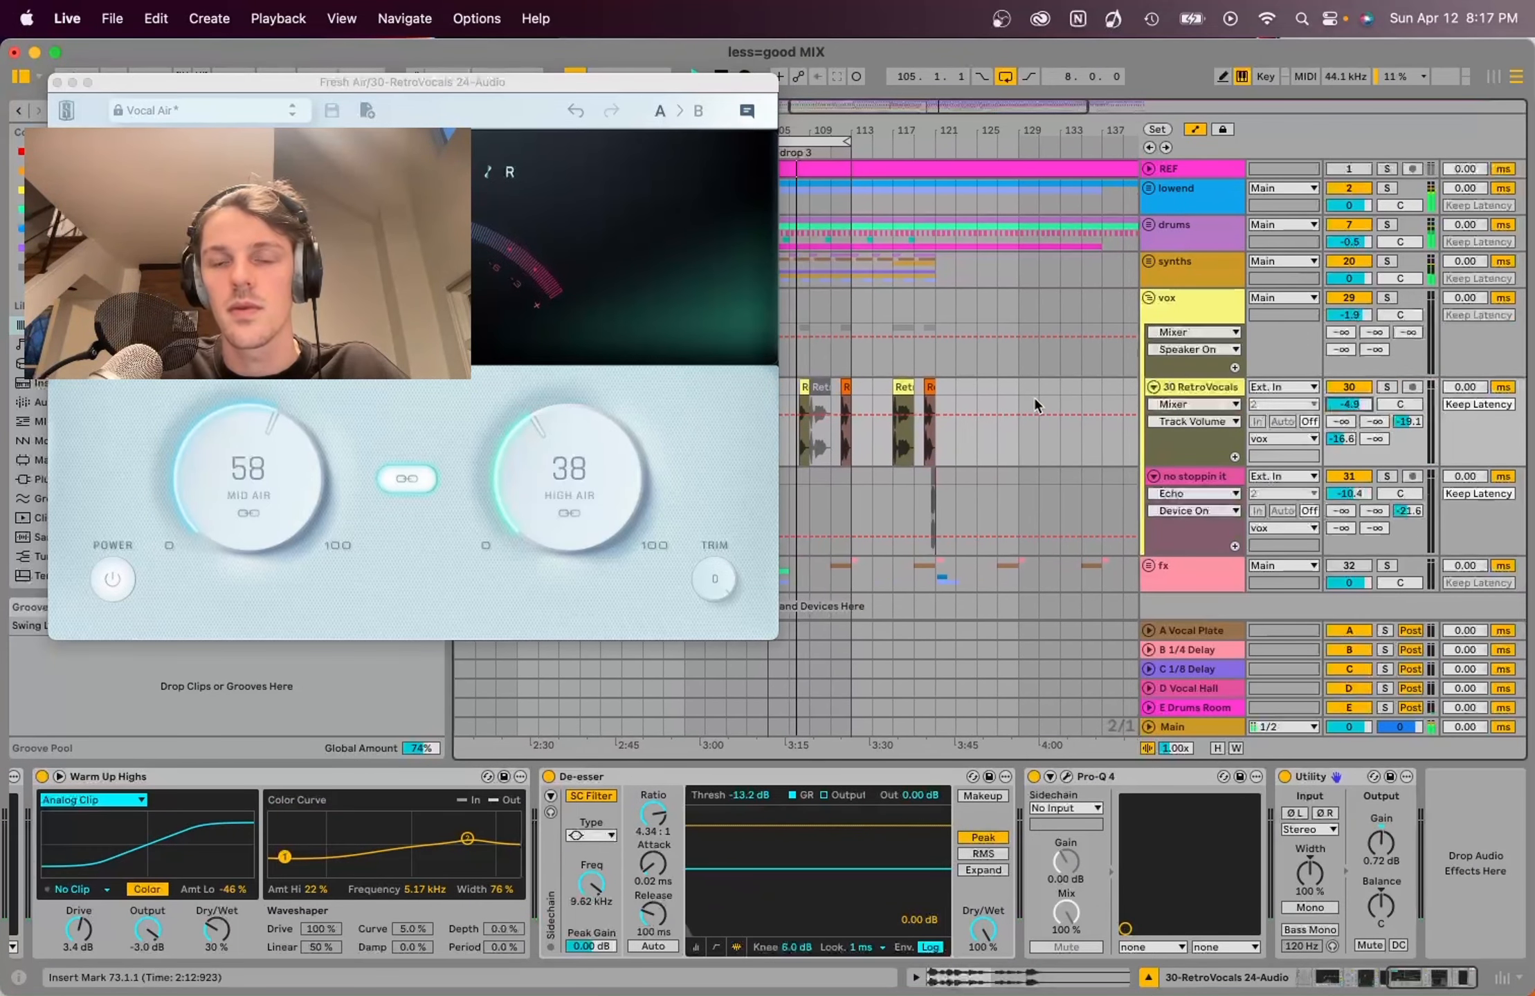
scroll(1036, 403, "left", 5)
scroll(1034, 396, "left", 3)
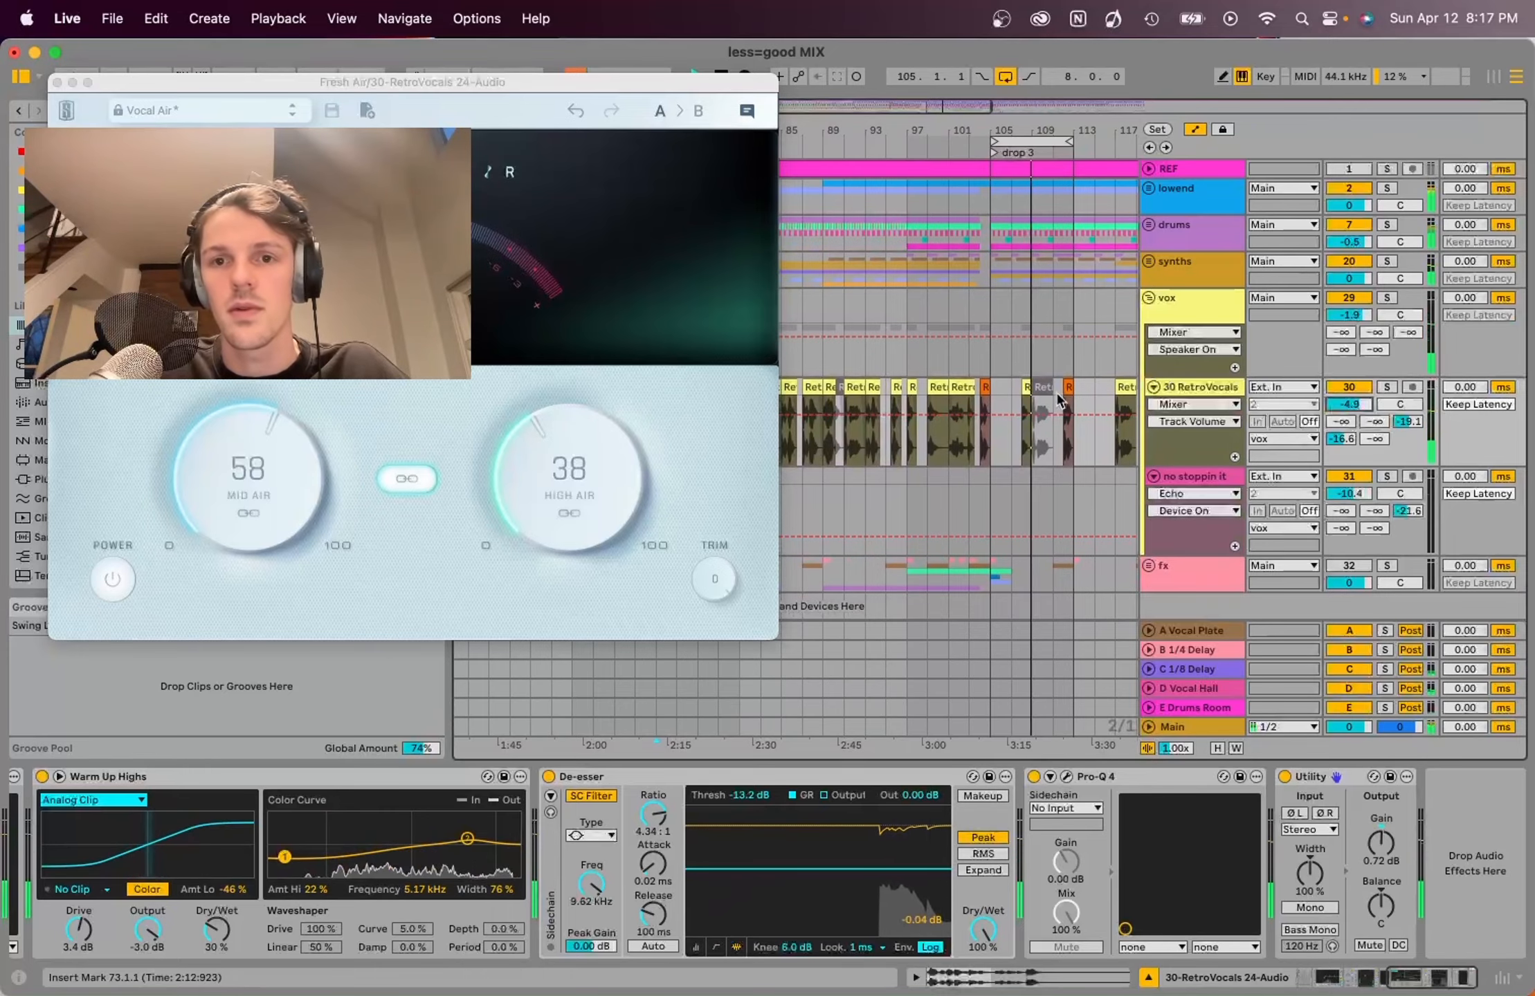
left_click_drag(1347, 411, 1348, 414)
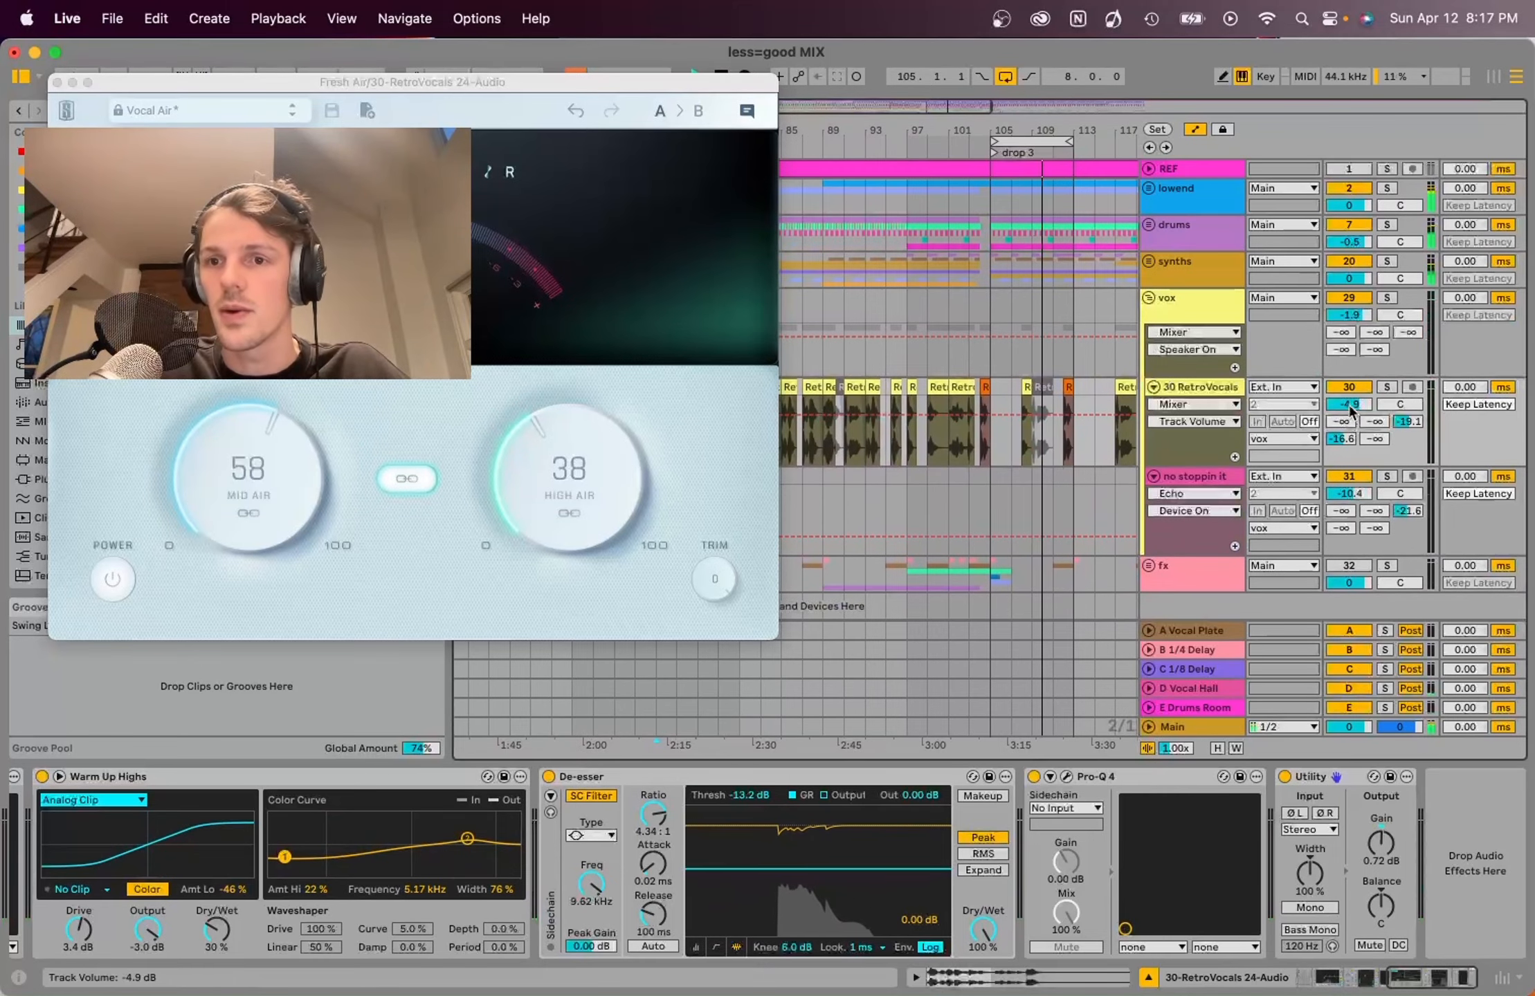
left_click(949, 357)
key("space")
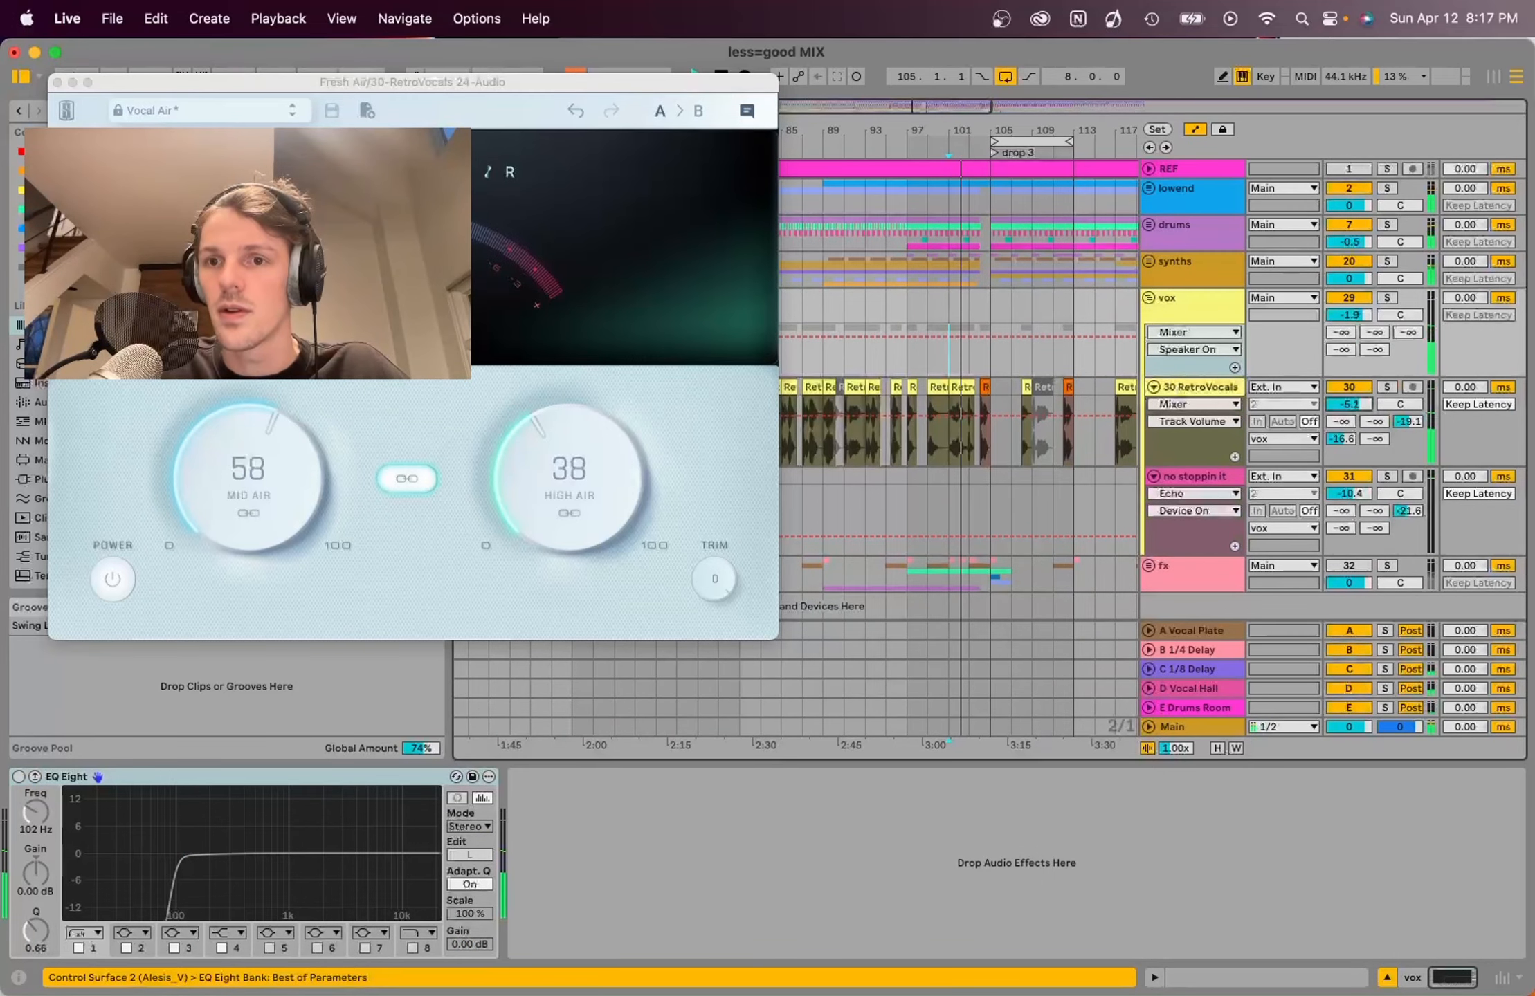
scroll(1122, 388, "up", 3)
scroll(1115, 384, "left", 3)
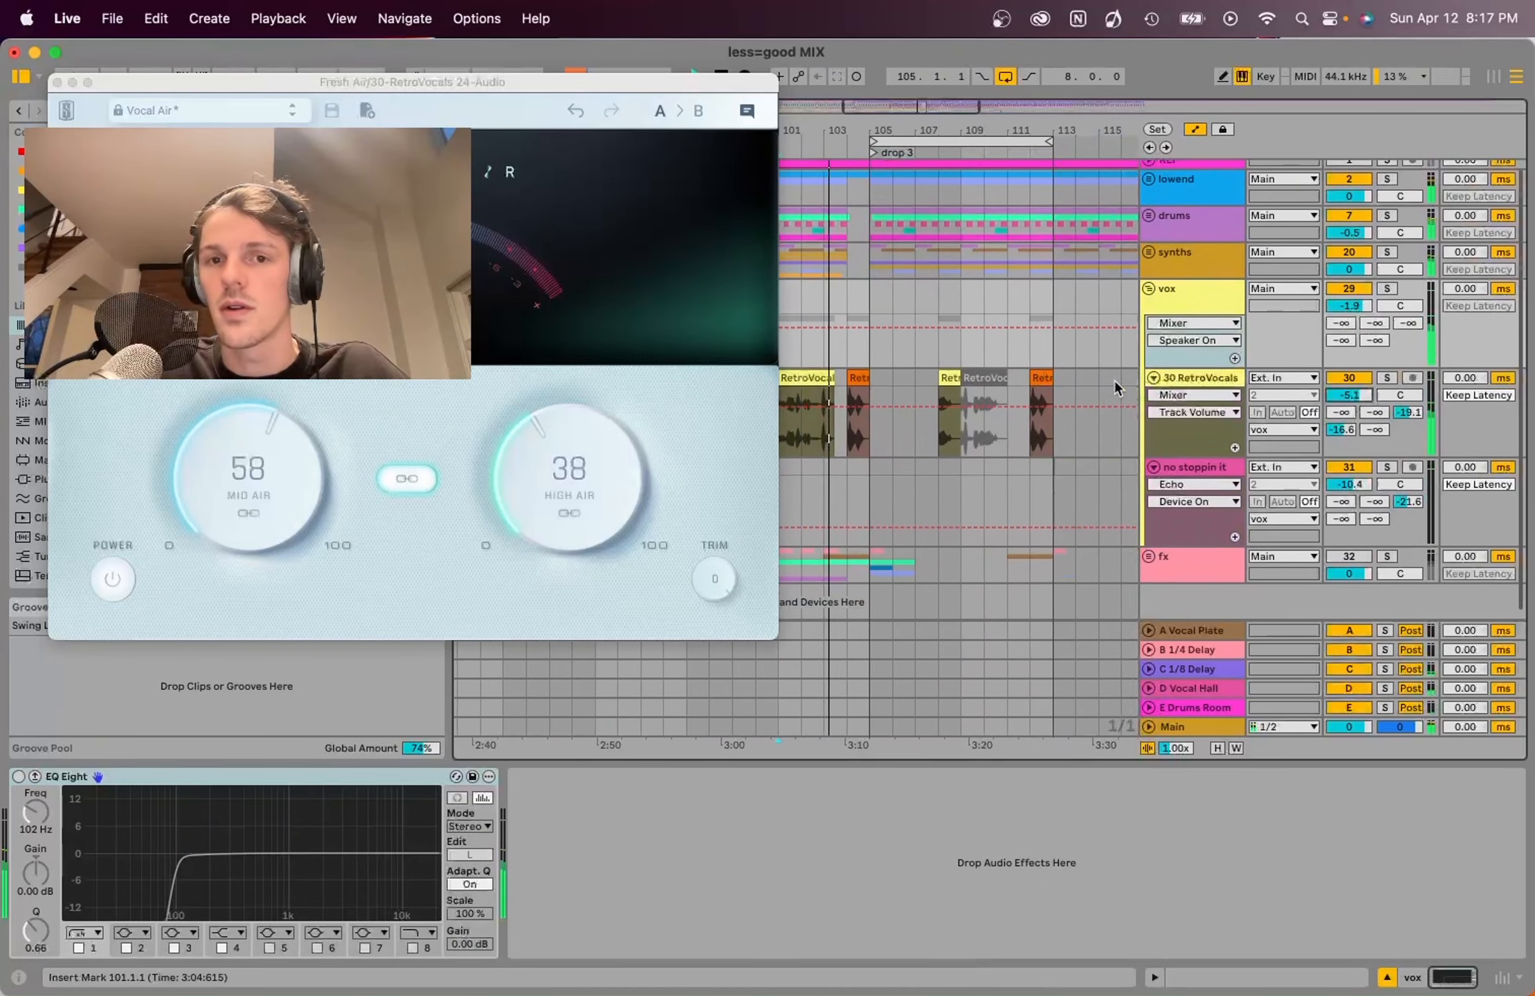
scroll(1114, 380, "up", 4)
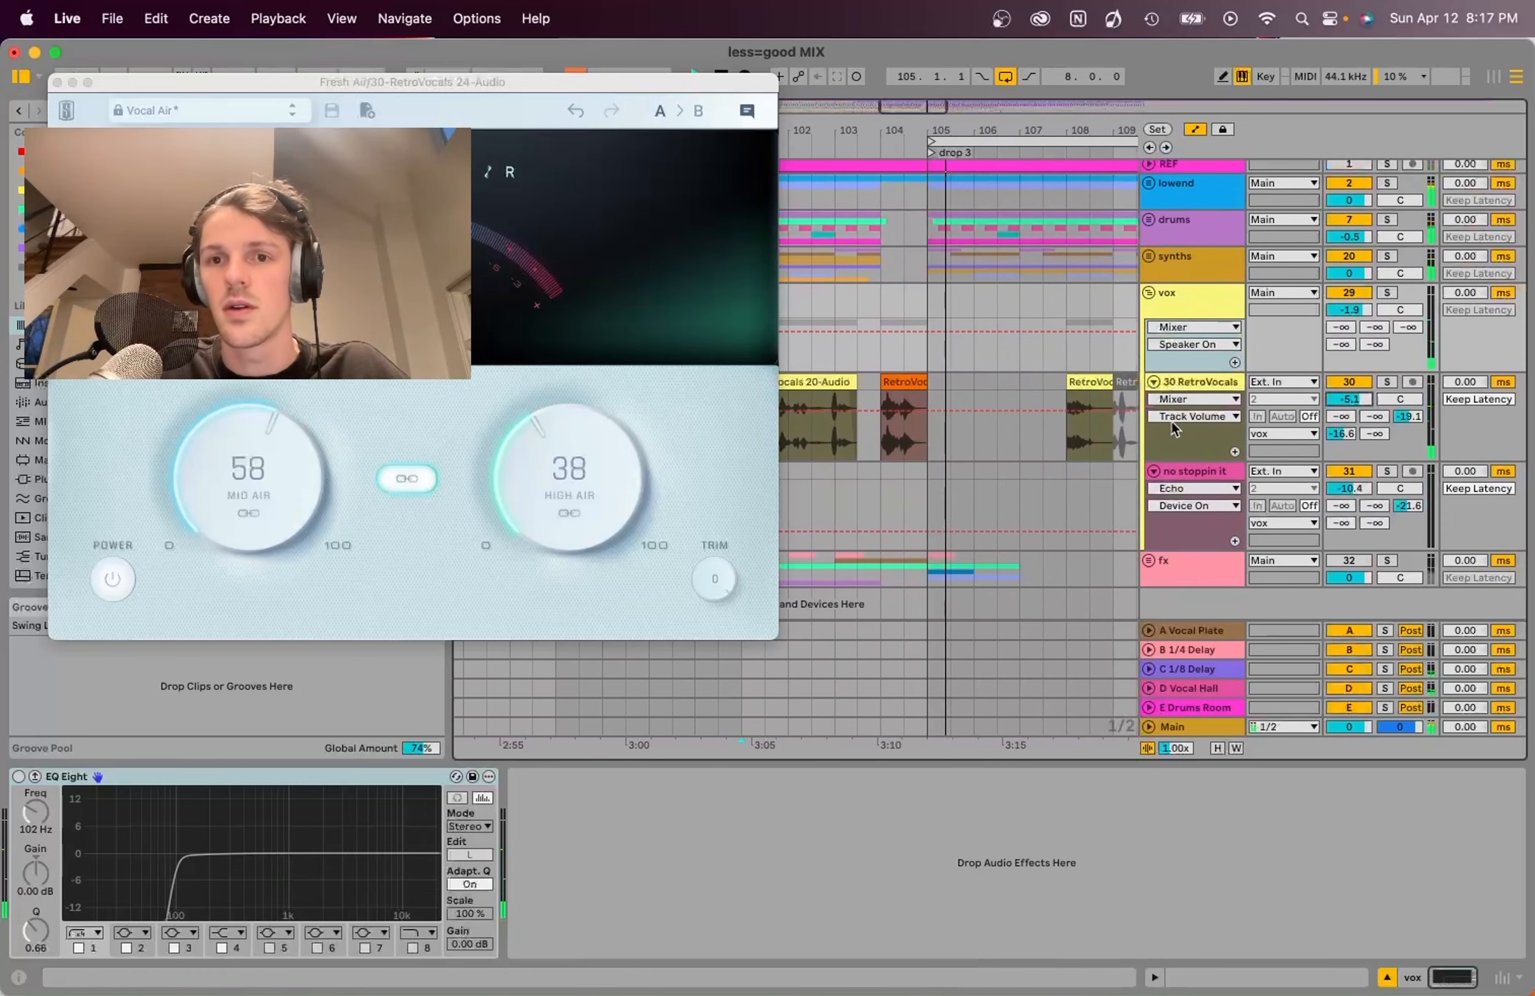
Step: Copy the collapsed Endless Smile device from the start of the vocal's chain, paste it after Utility, and turn it on
left_click(1194, 388)
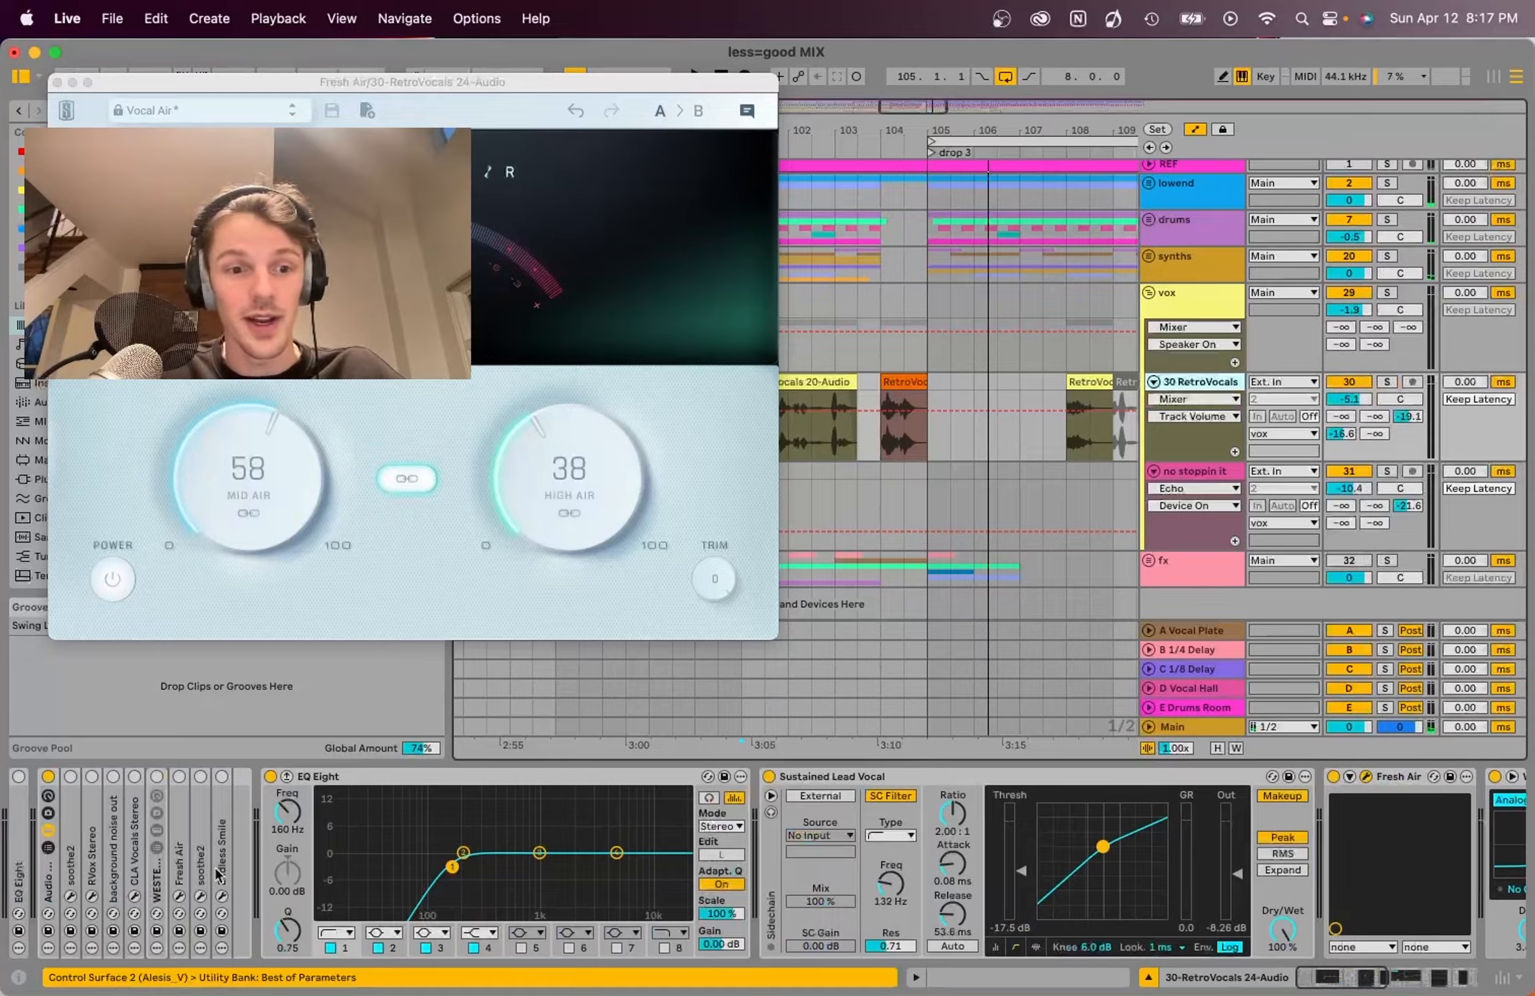
double_click(220, 874)
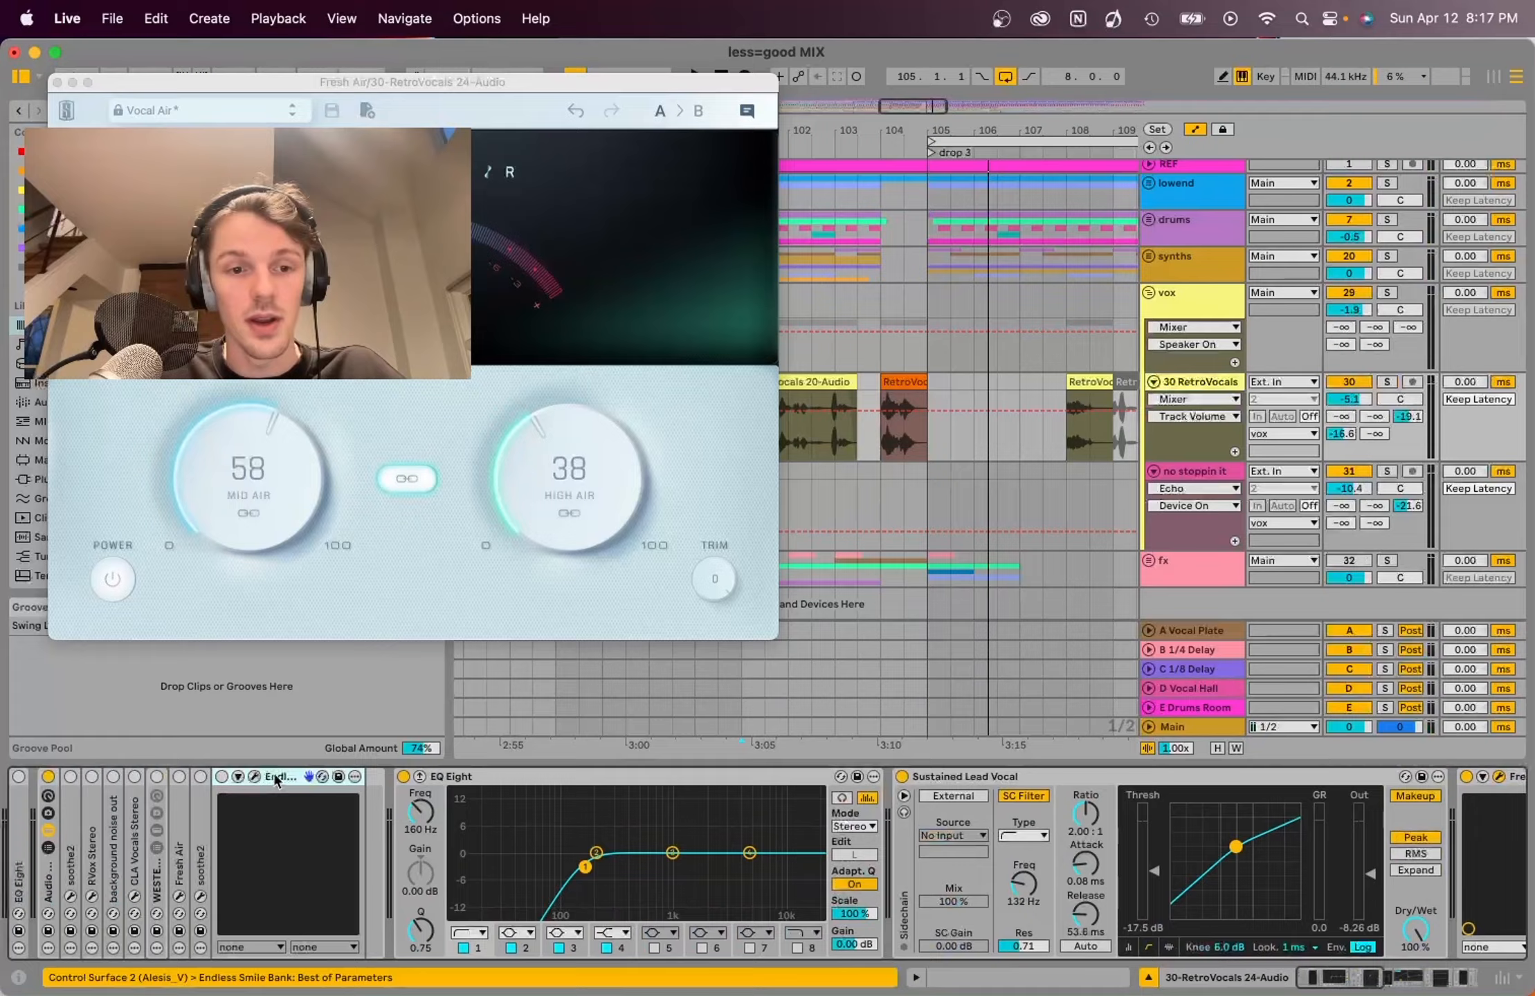
scroll(420, 821, "right", 15)
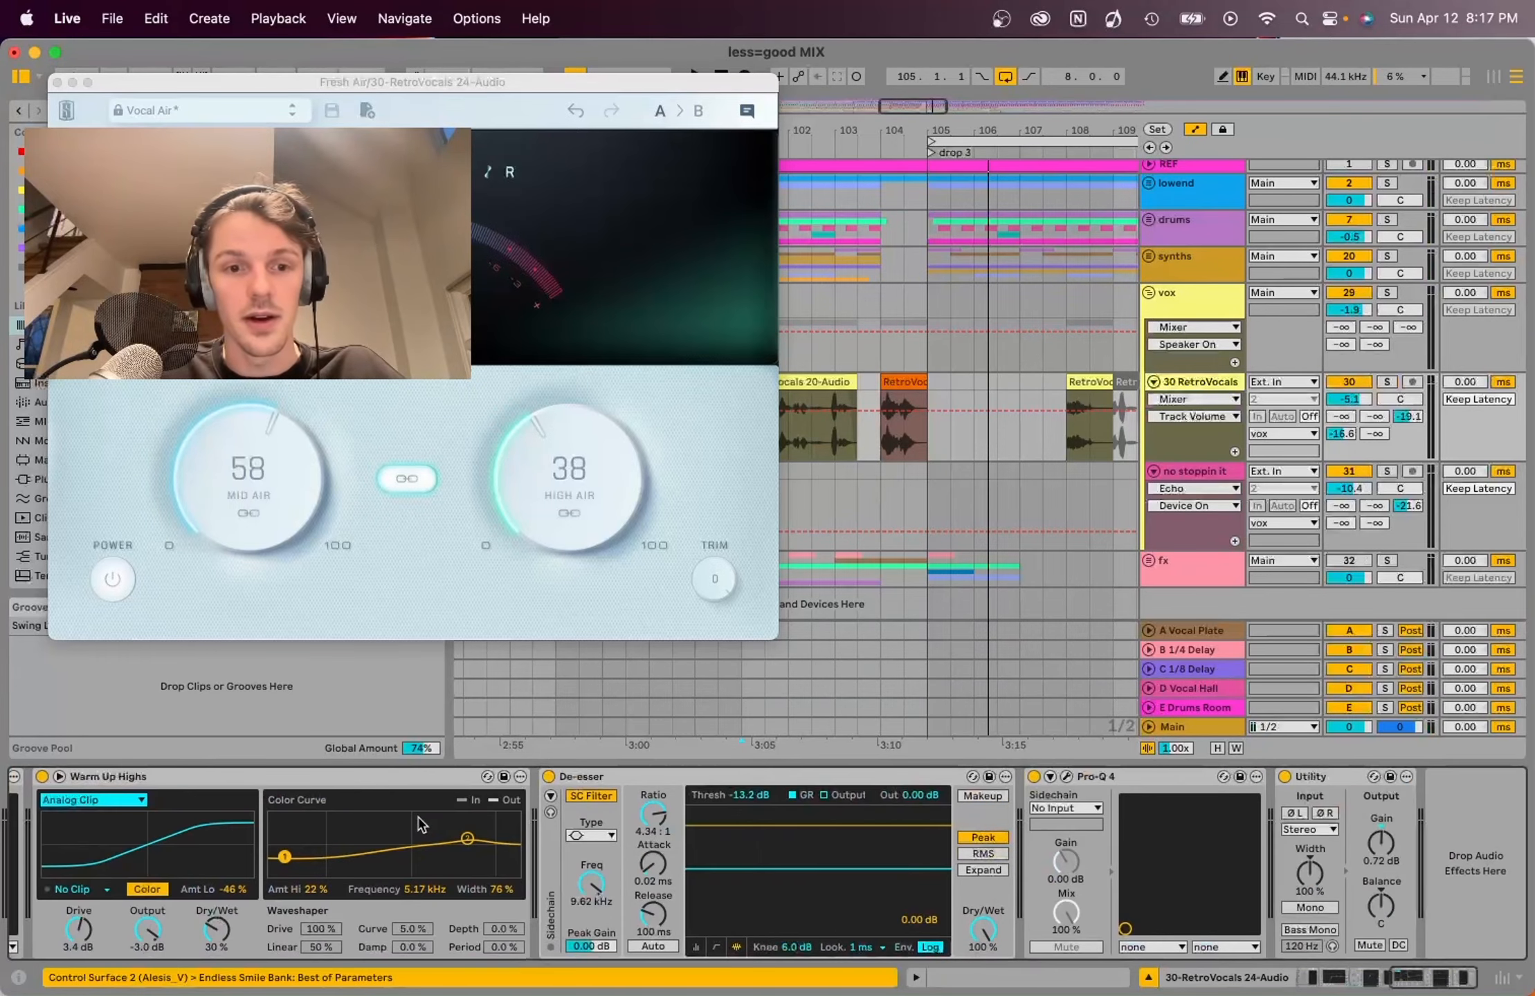
left_click(1452, 866)
key("super+v")
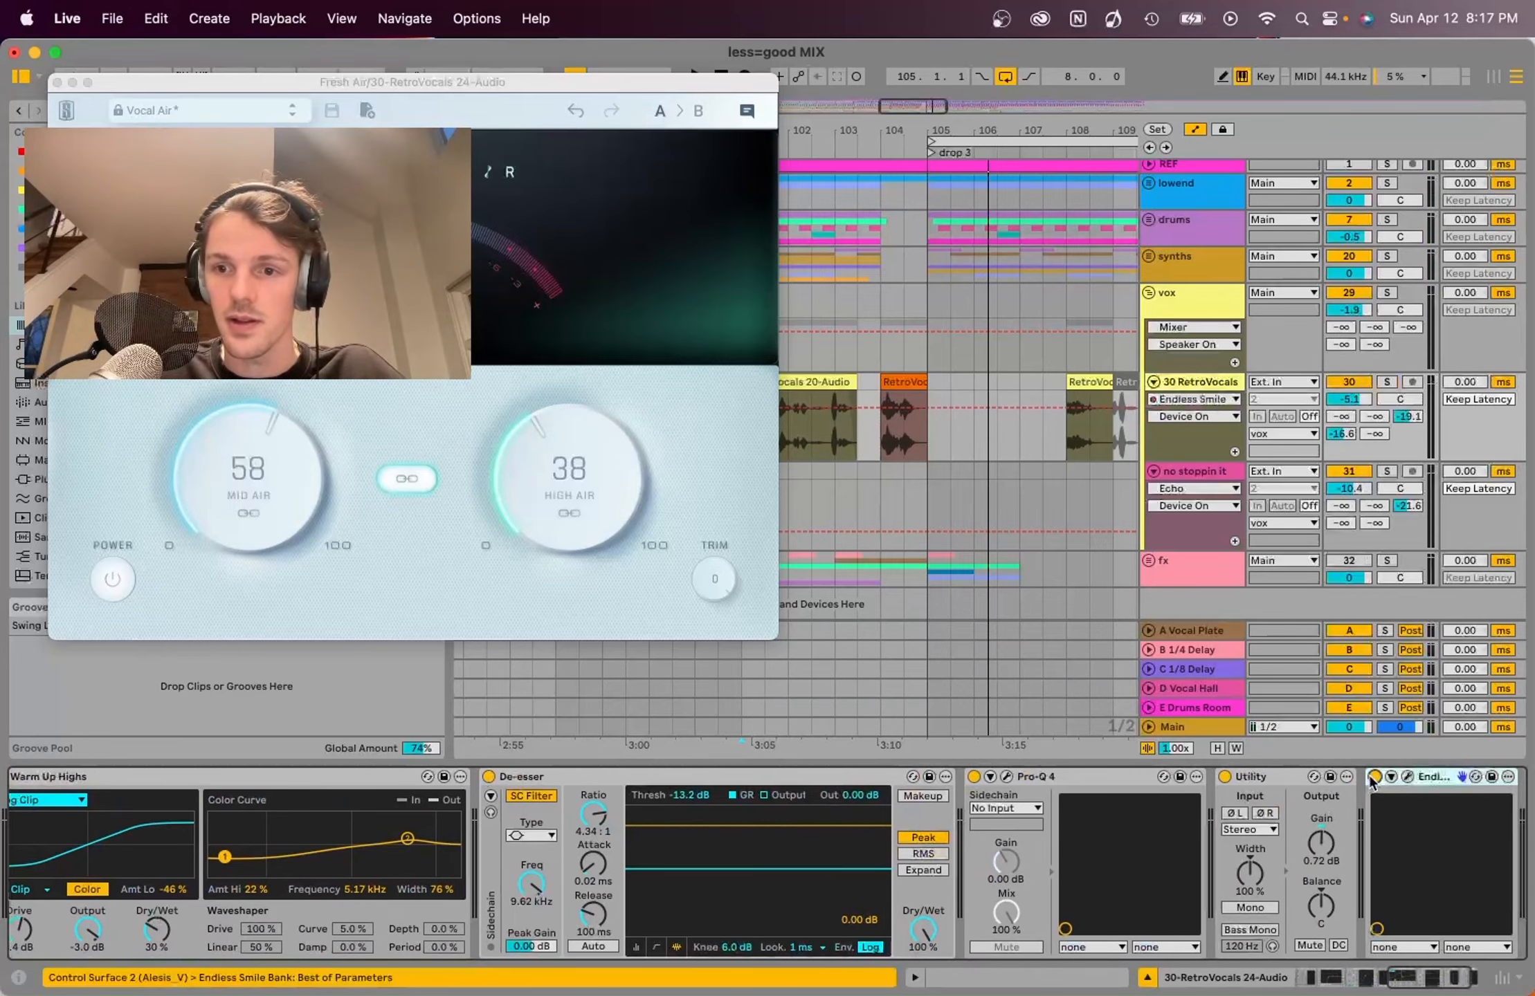
Step: Audition Endless Smile's soft "fist in the Air" effect on the vocal around bars 101 to 105, and close the Endless Smile and Fresh Air windows
left_click(1407, 777)
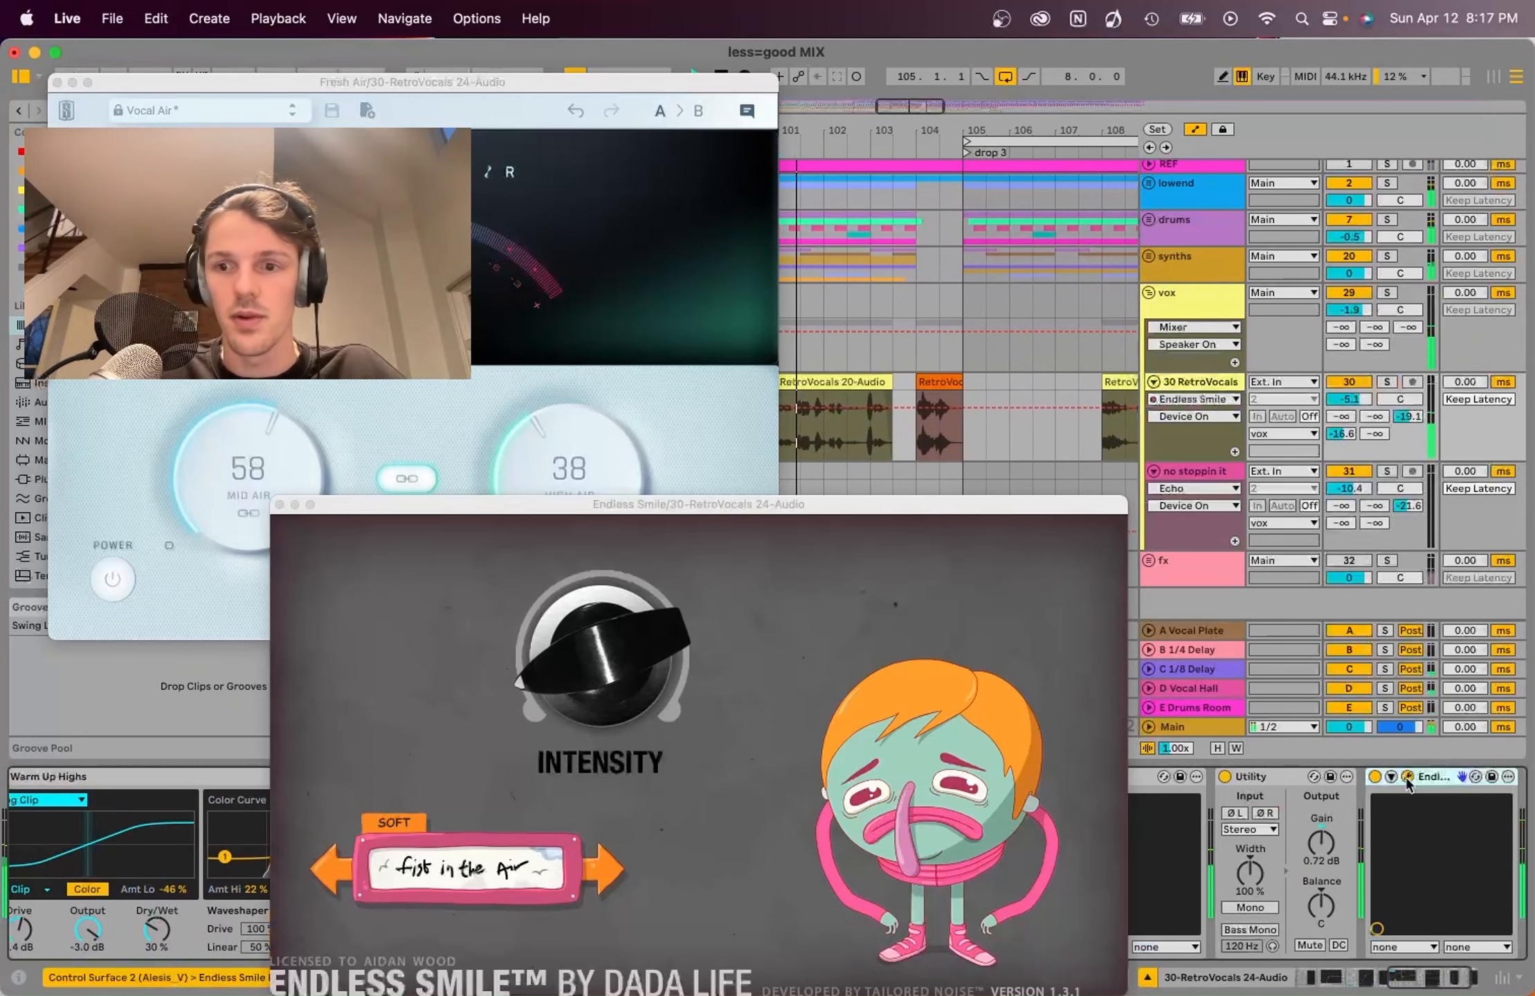
left_click(280, 505)
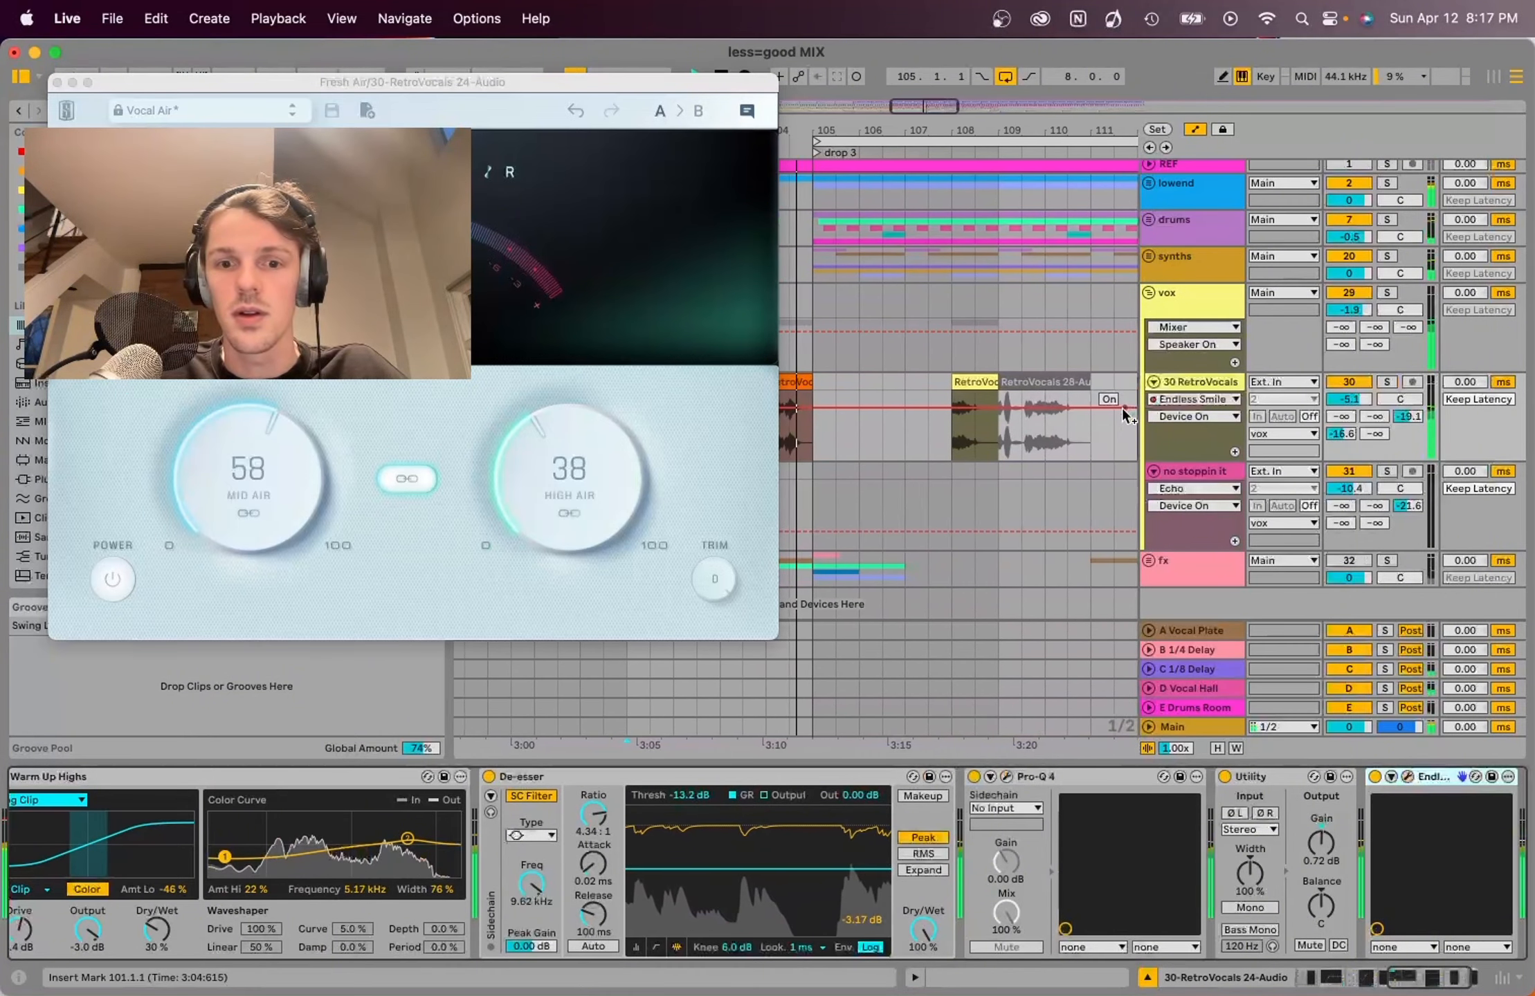
left_click(1406, 777)
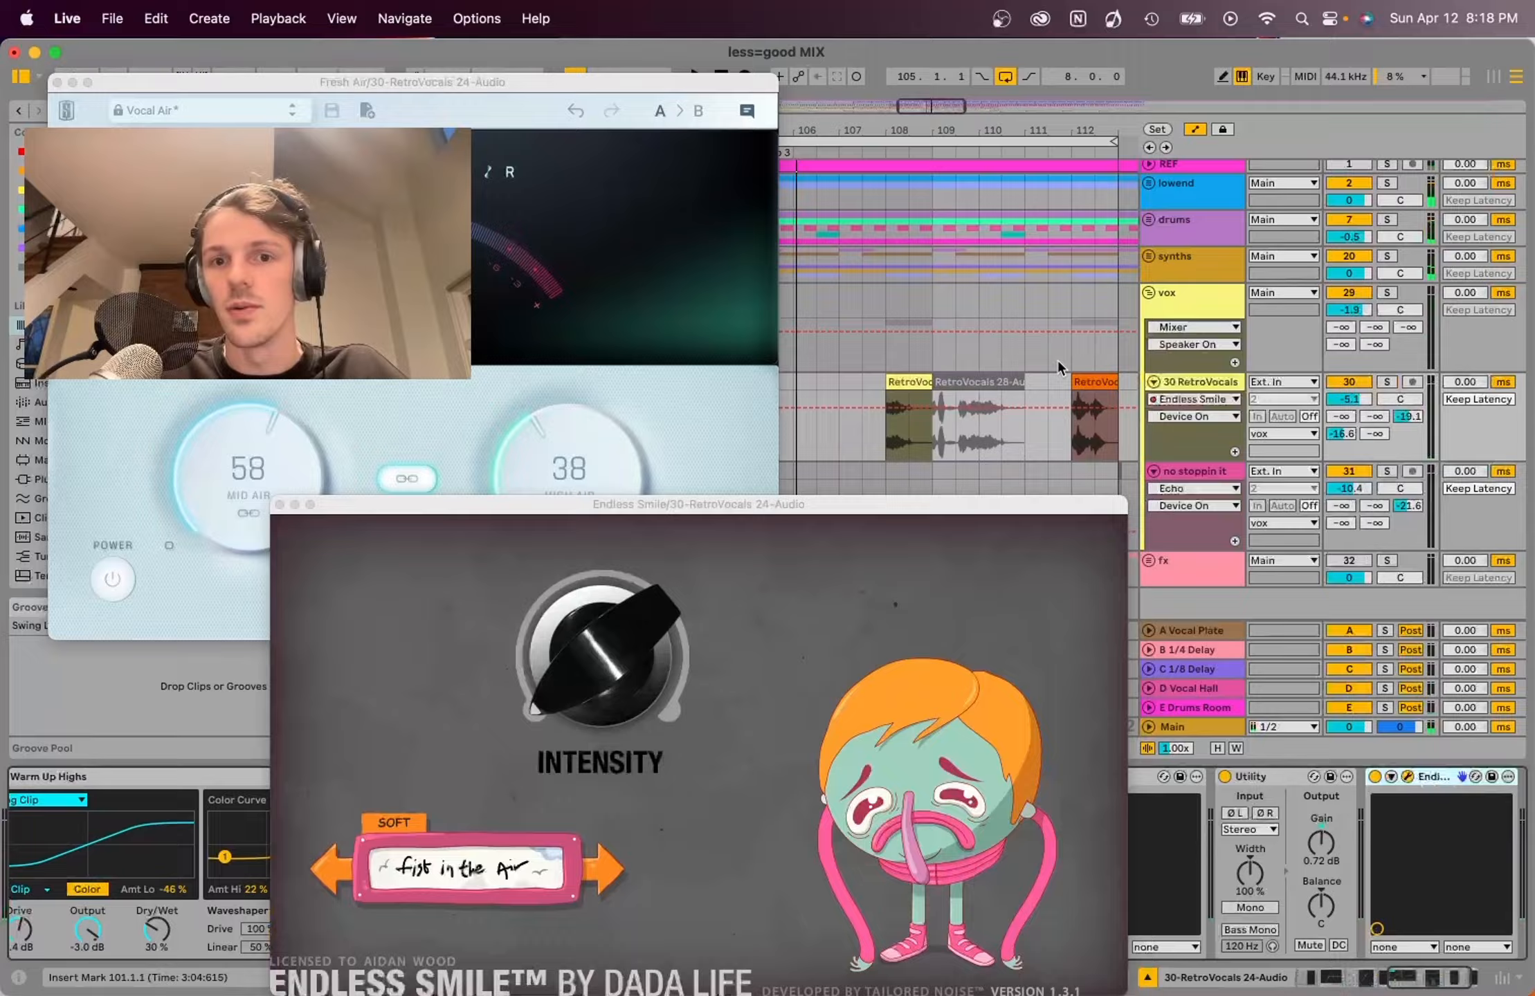
scroll(940, 441, "left", 5)
left_click(1011, 437)
key("space")
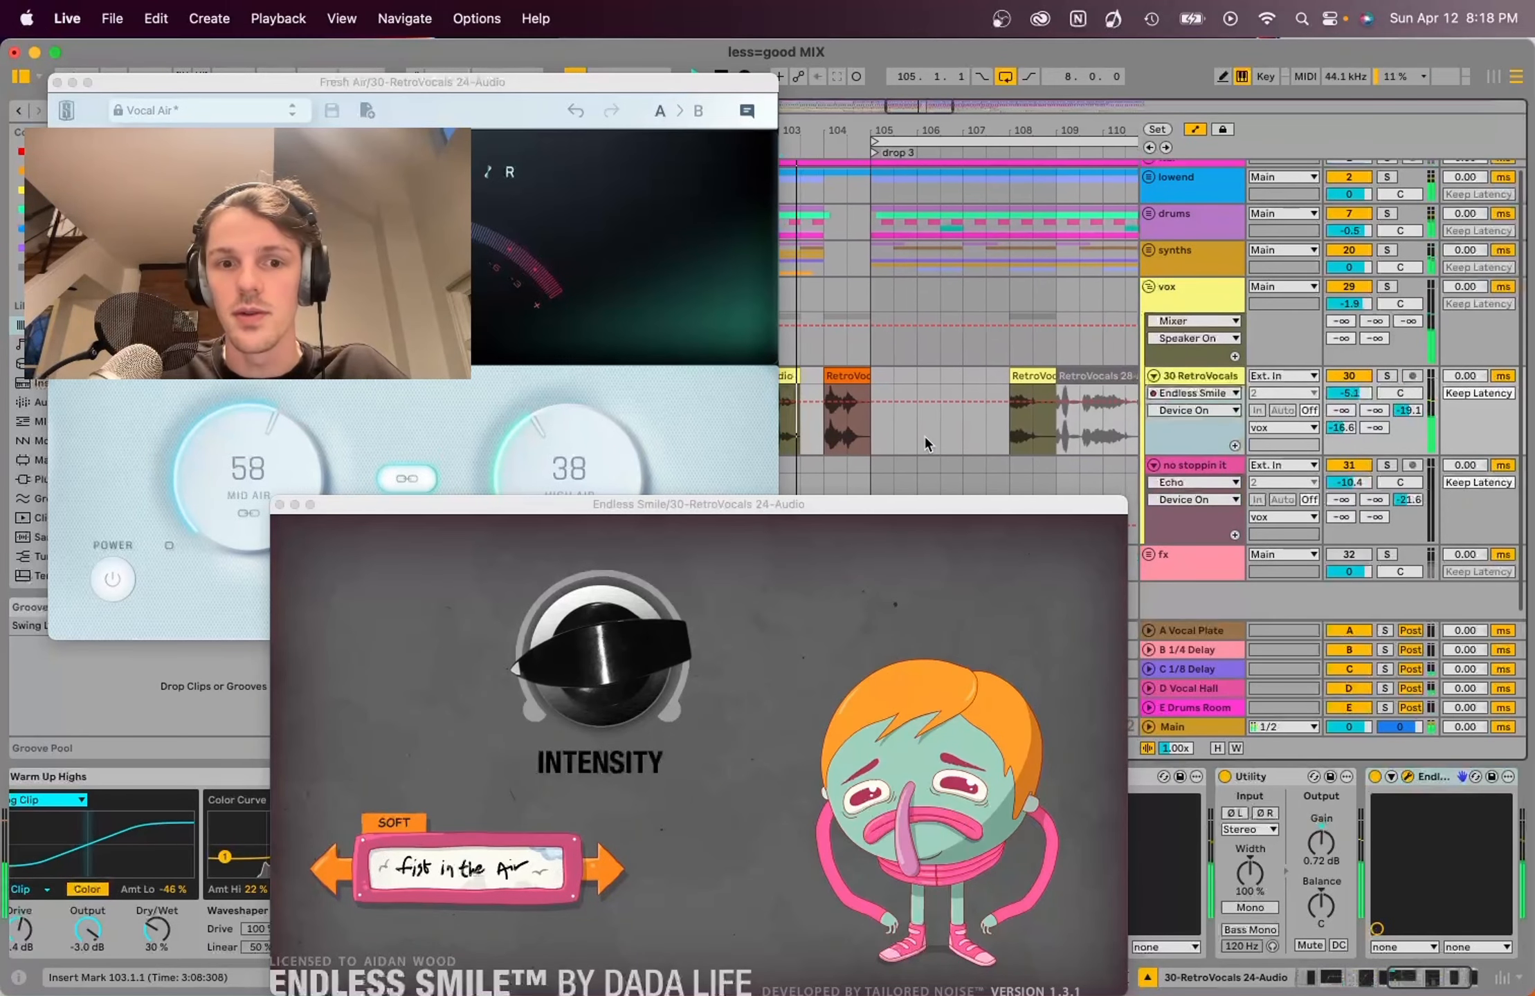
scroll(879, 442, "left", 3)
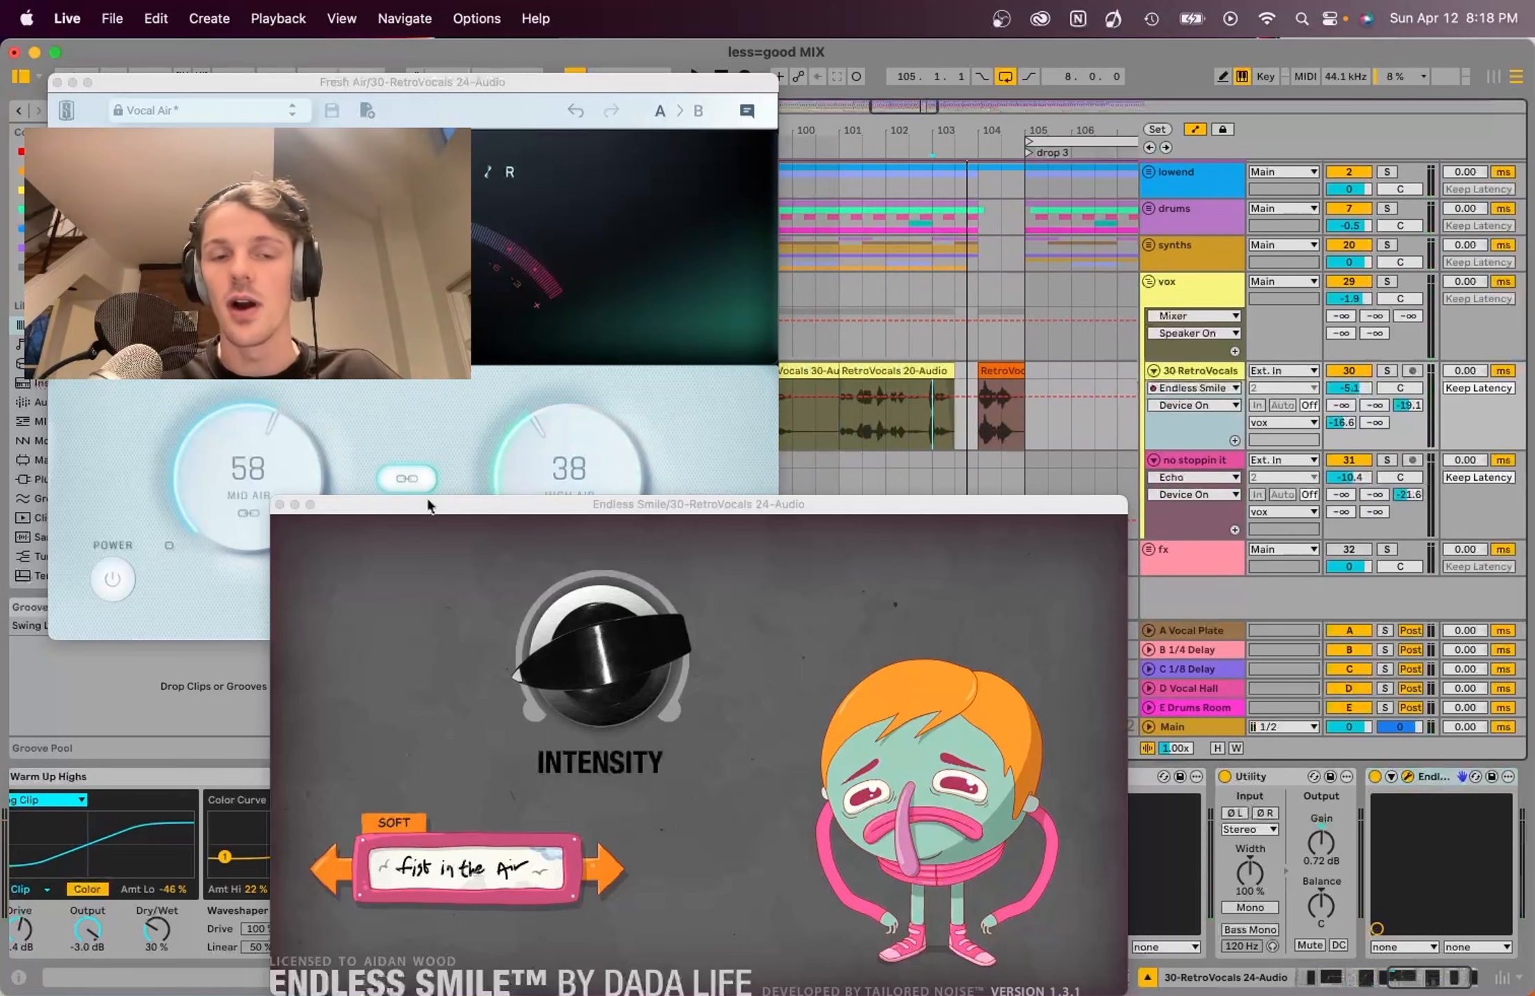
left_click(279, 505)
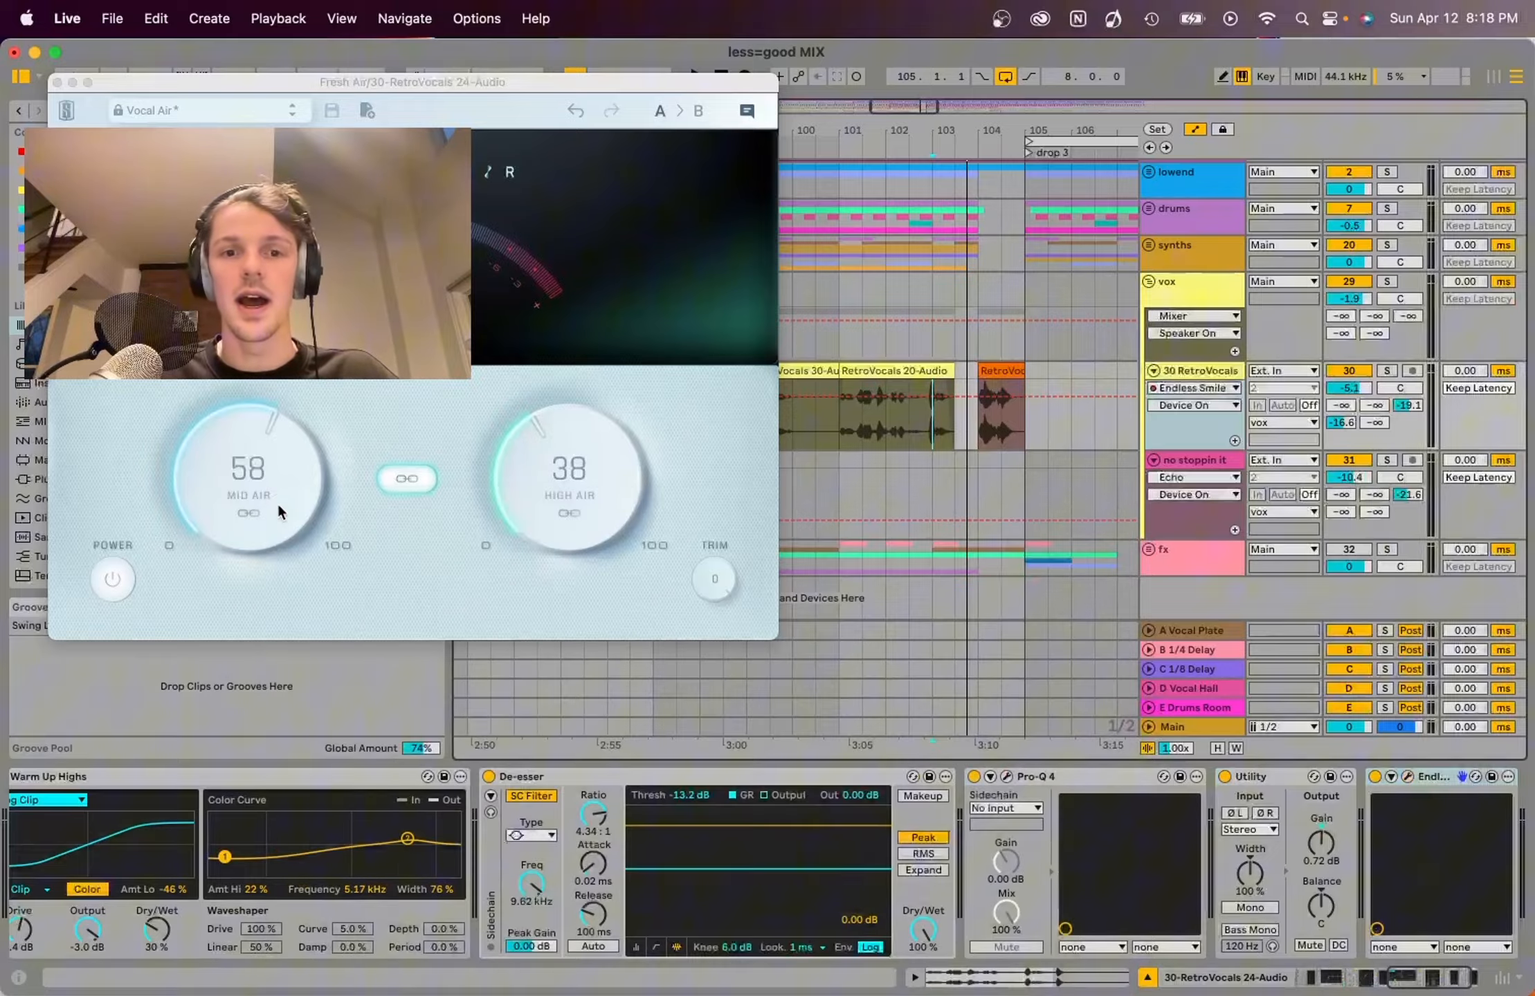
left_click(57, 83)
Step: Select the "no stoppin it" vocal clip just before bar 57, solo its track, and play it back
scroll(946, 511, "left", 4)
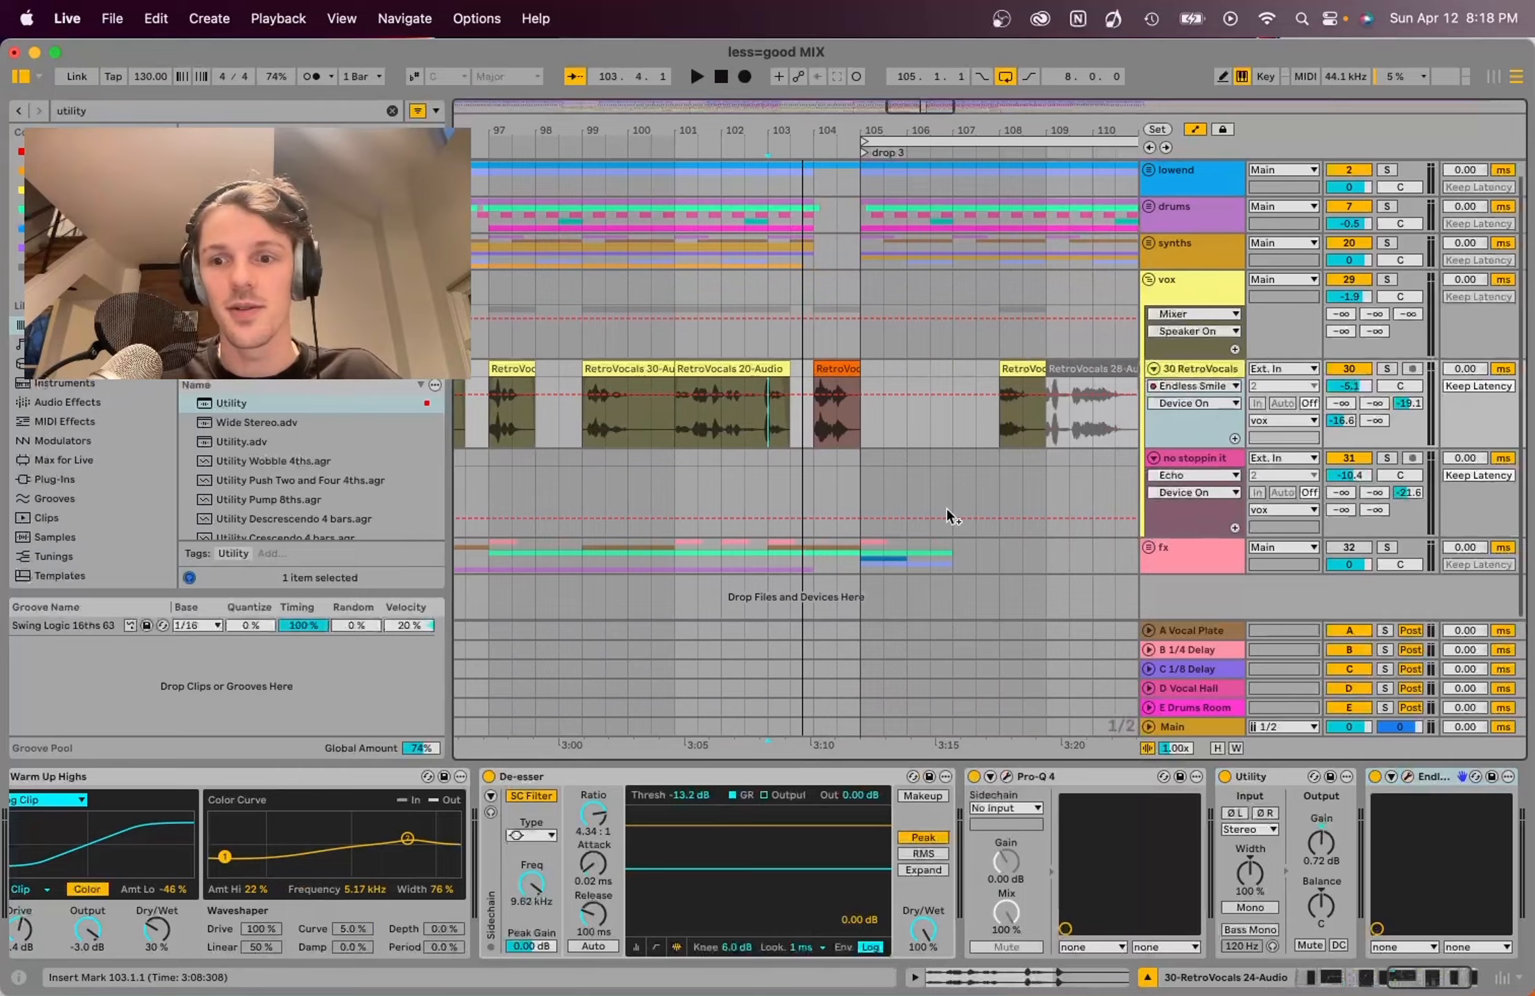
scroll(1113, 787, "right", 3)
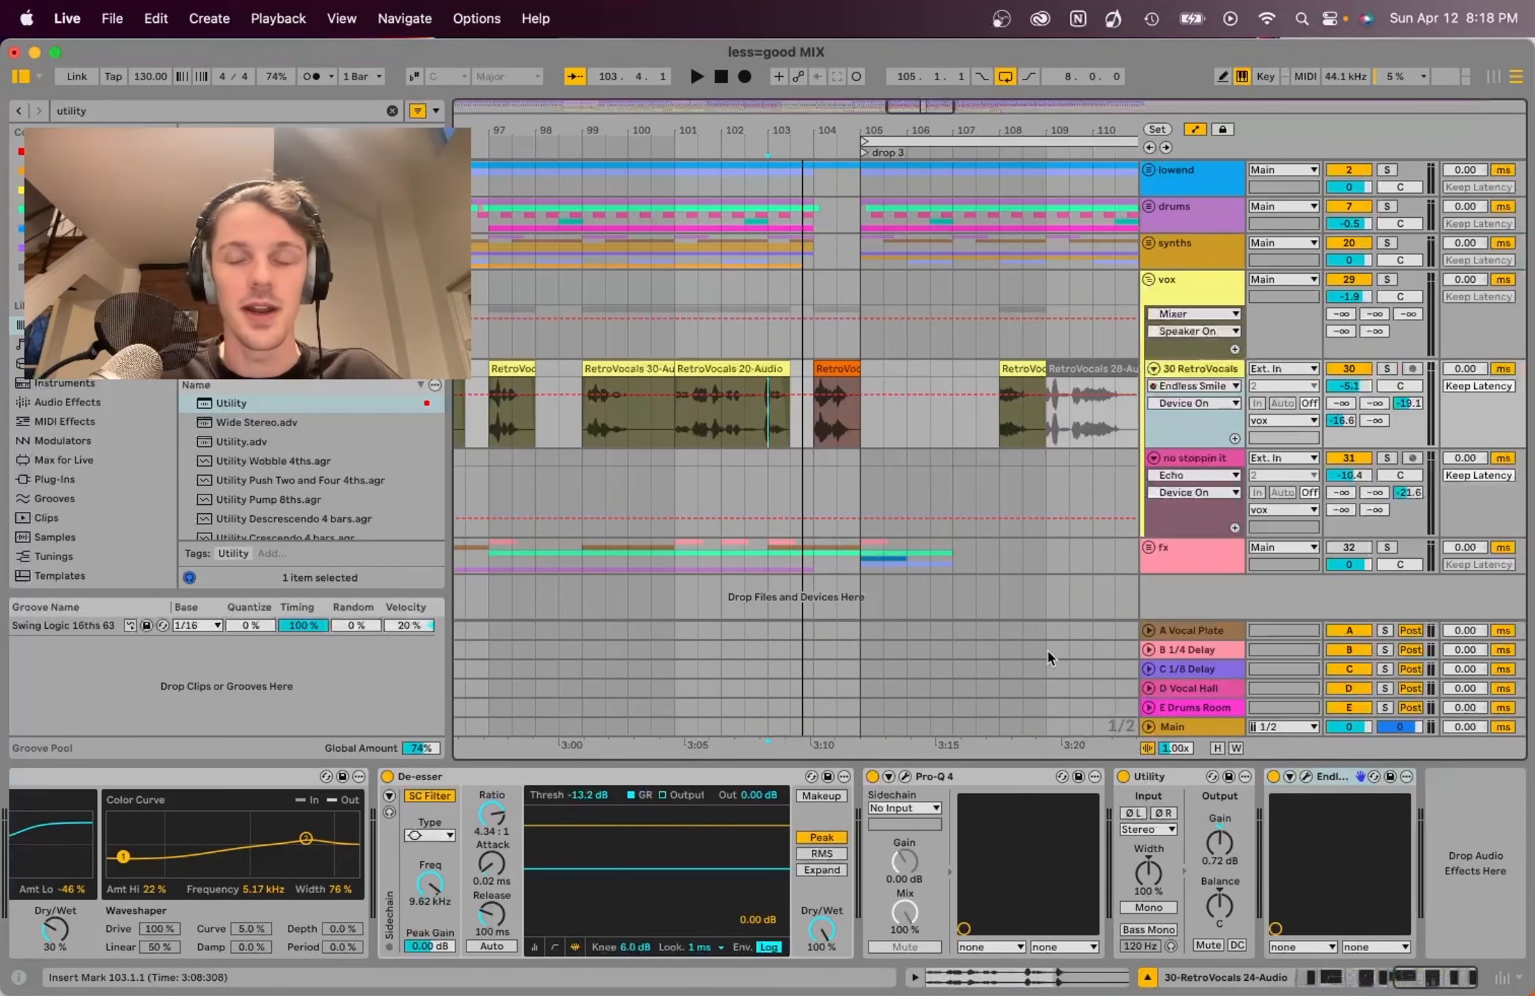
scroll(939, 455, "down", 10)
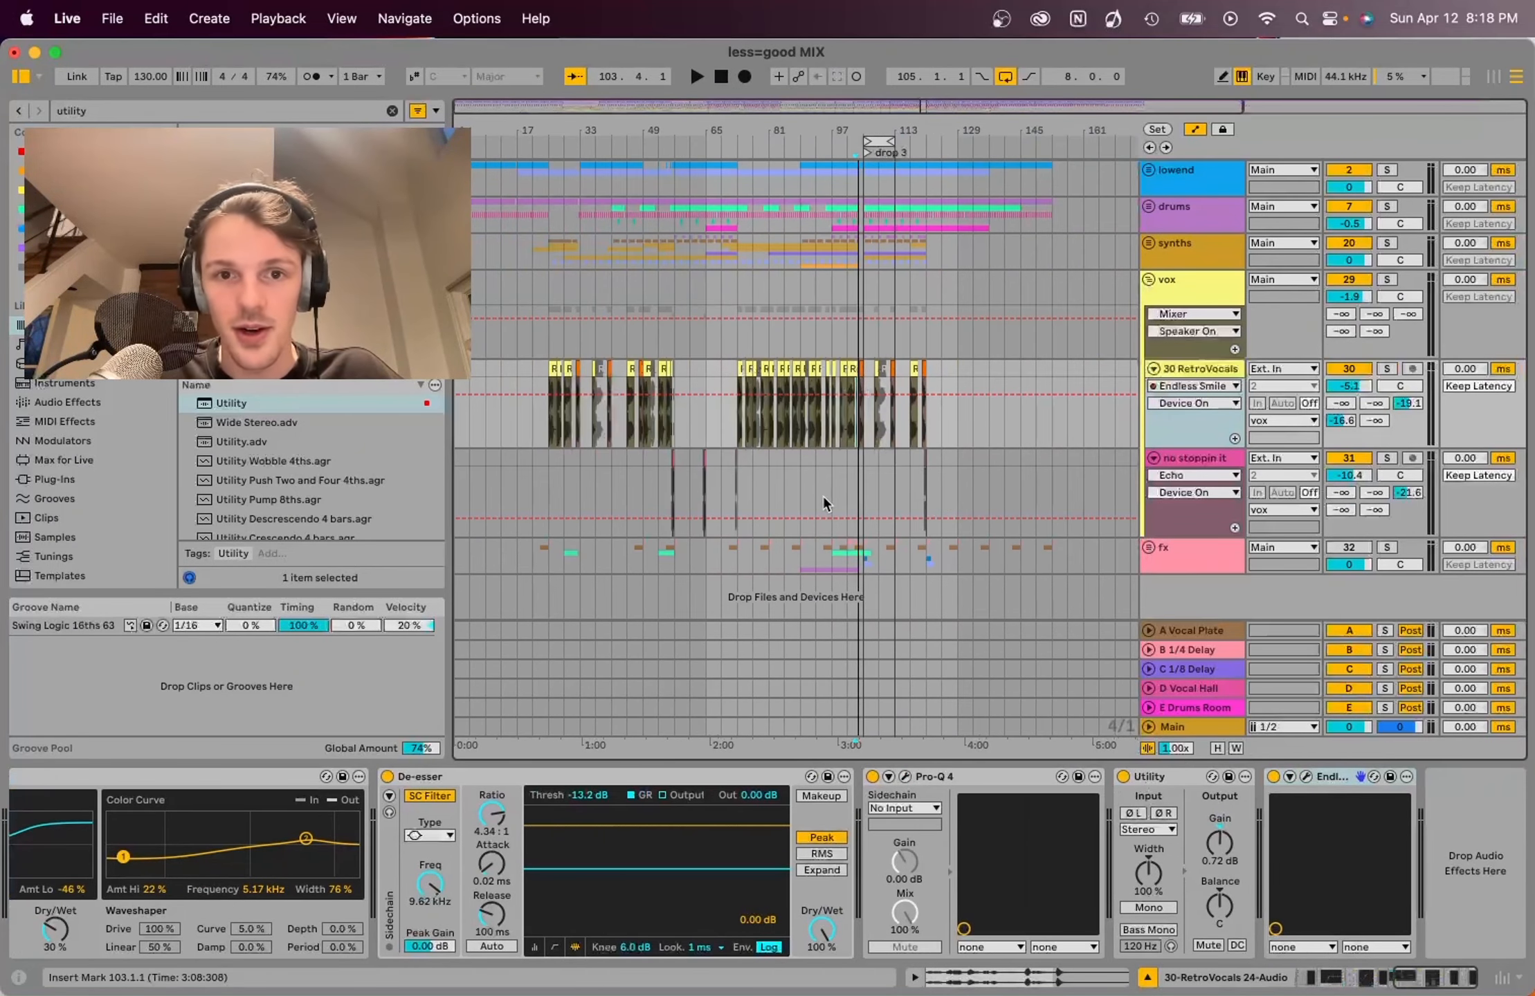
scroll(684, 461, "up", 10)
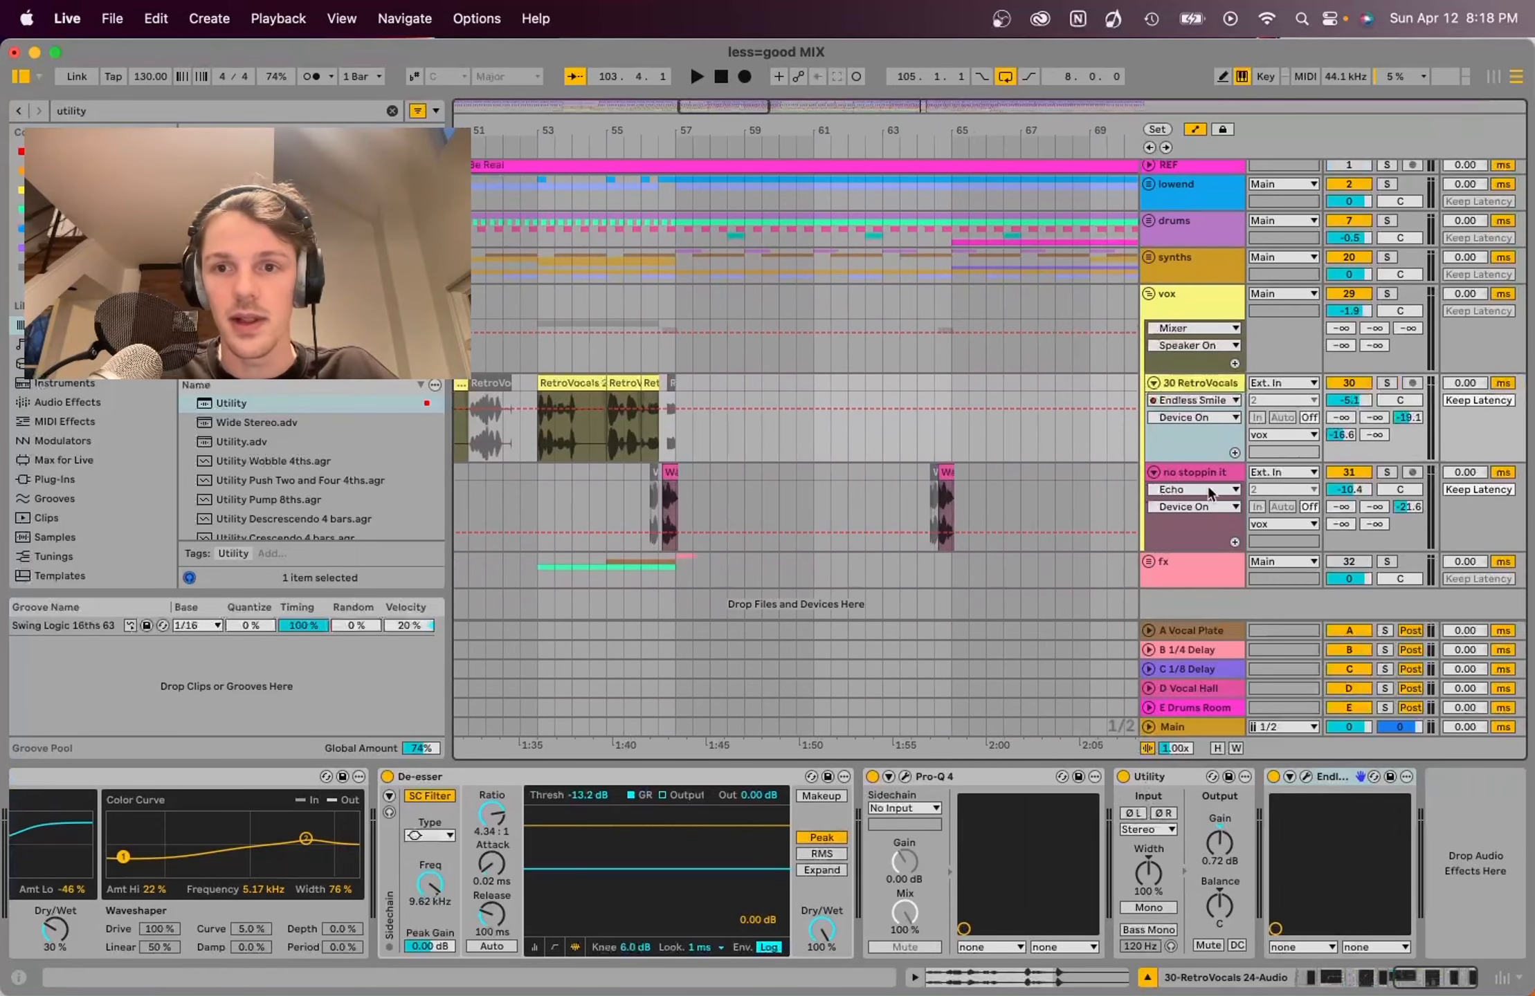
left_click(666, 467)
left_click(668, 469)
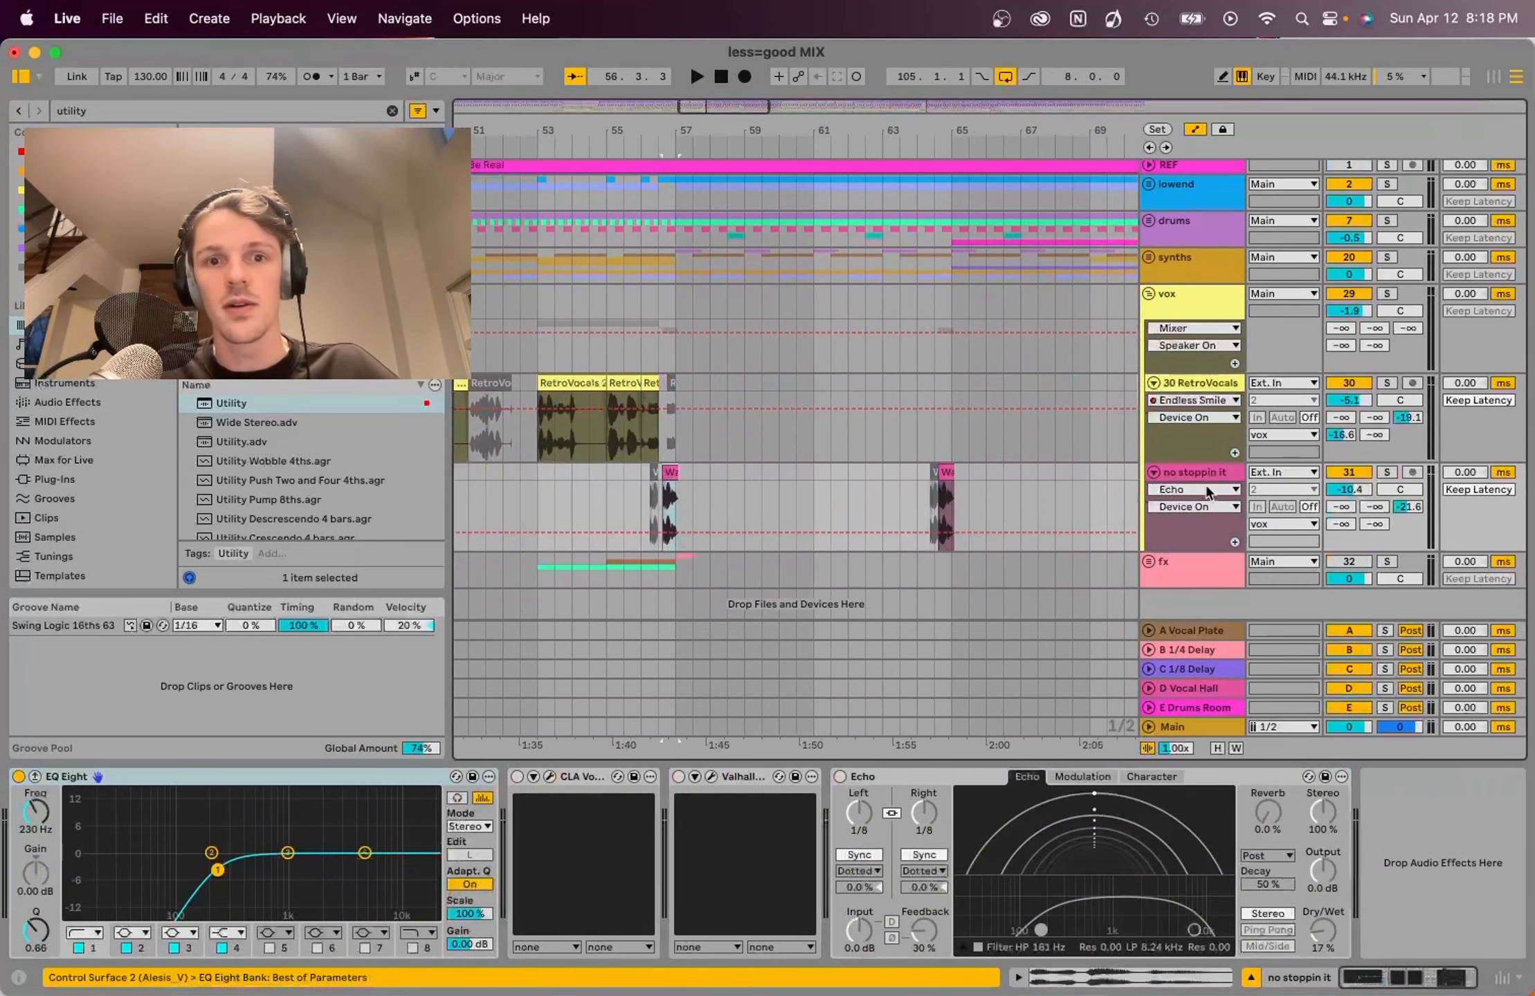
left_click(1385, 471)
key("space")
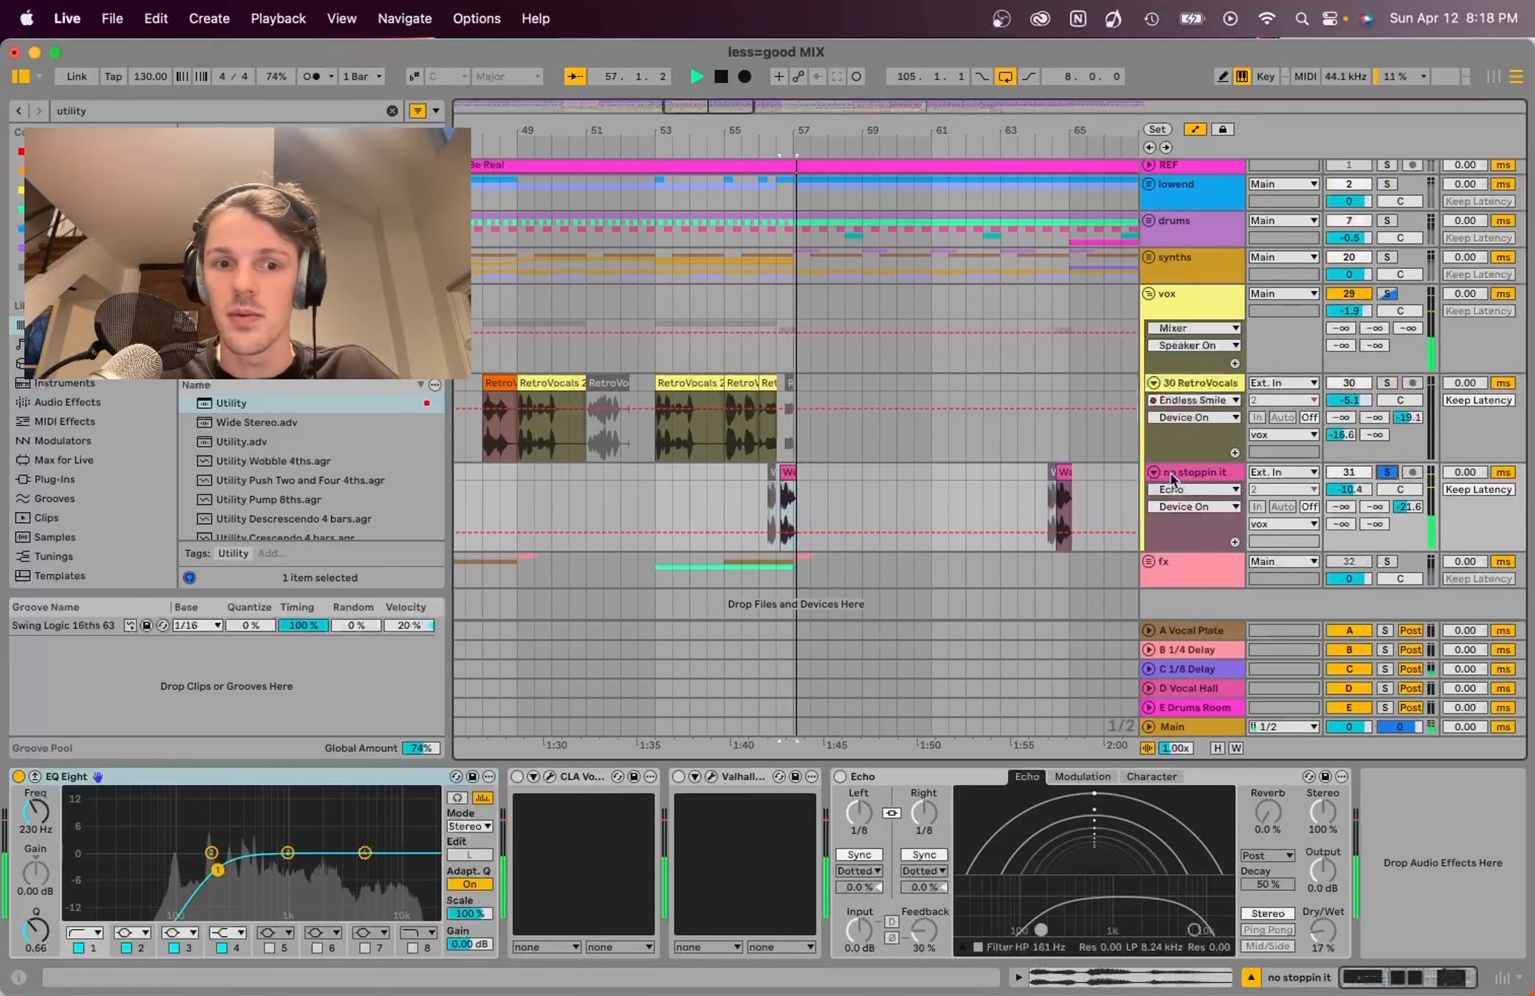
Step: Audition the soloed "no stoppin it" phrase several times around bars 57 to 58 to judge its level and EQ
scroll(946, 473, "down", 5)
scroll(945, 474, "right", 2)
scroll(946, 473, "down", 4)
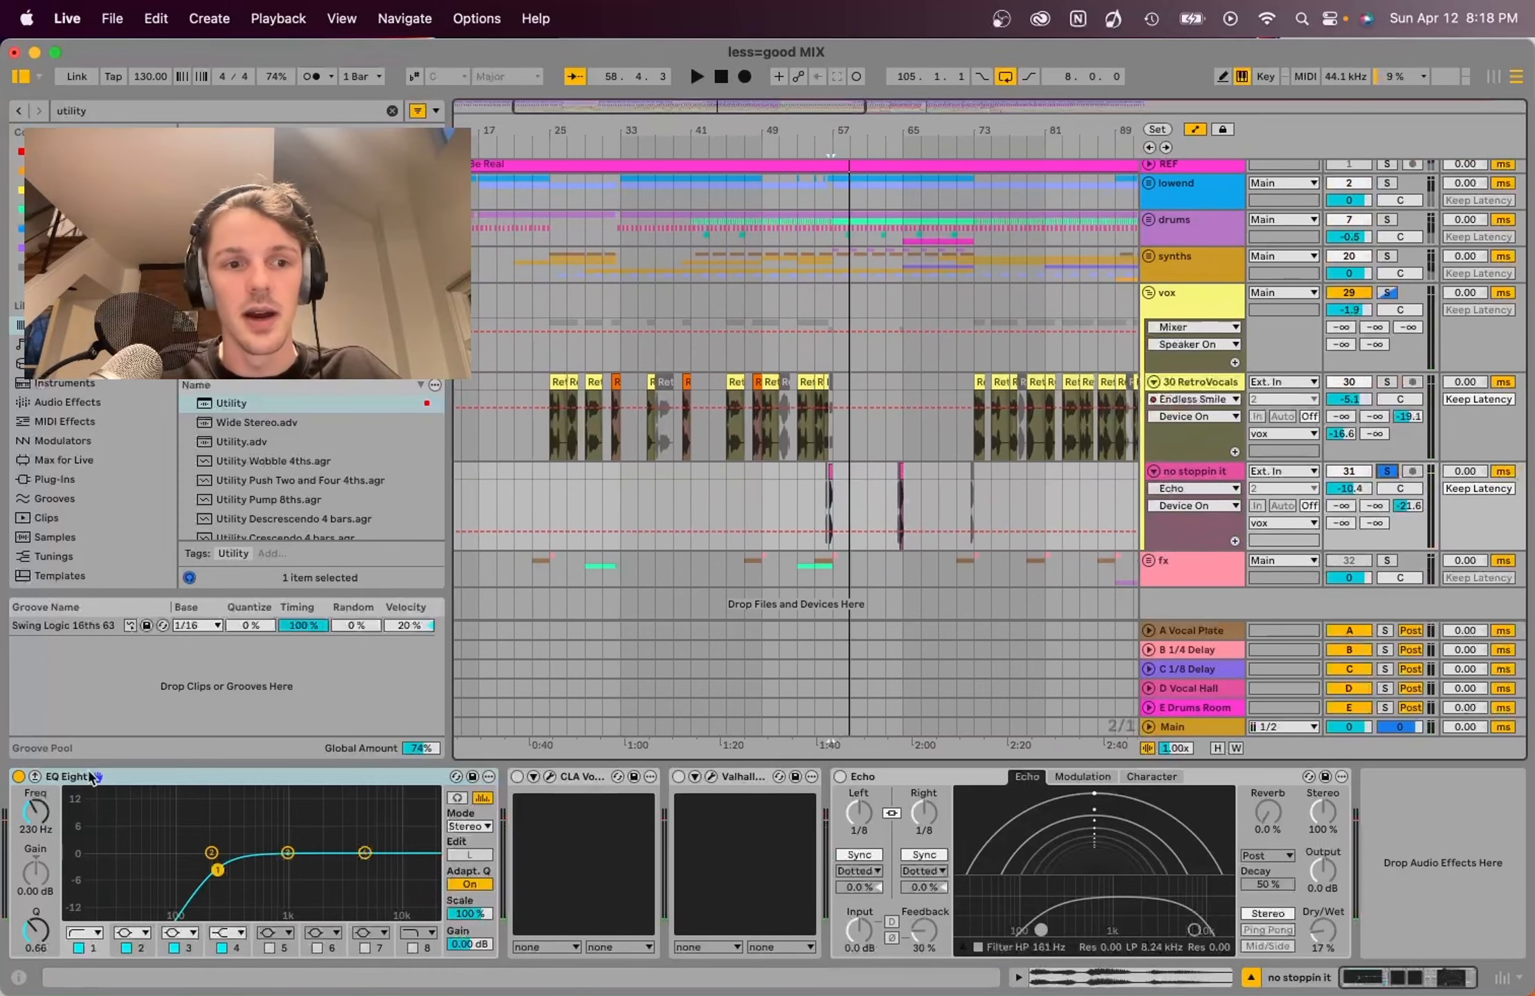
key("space")
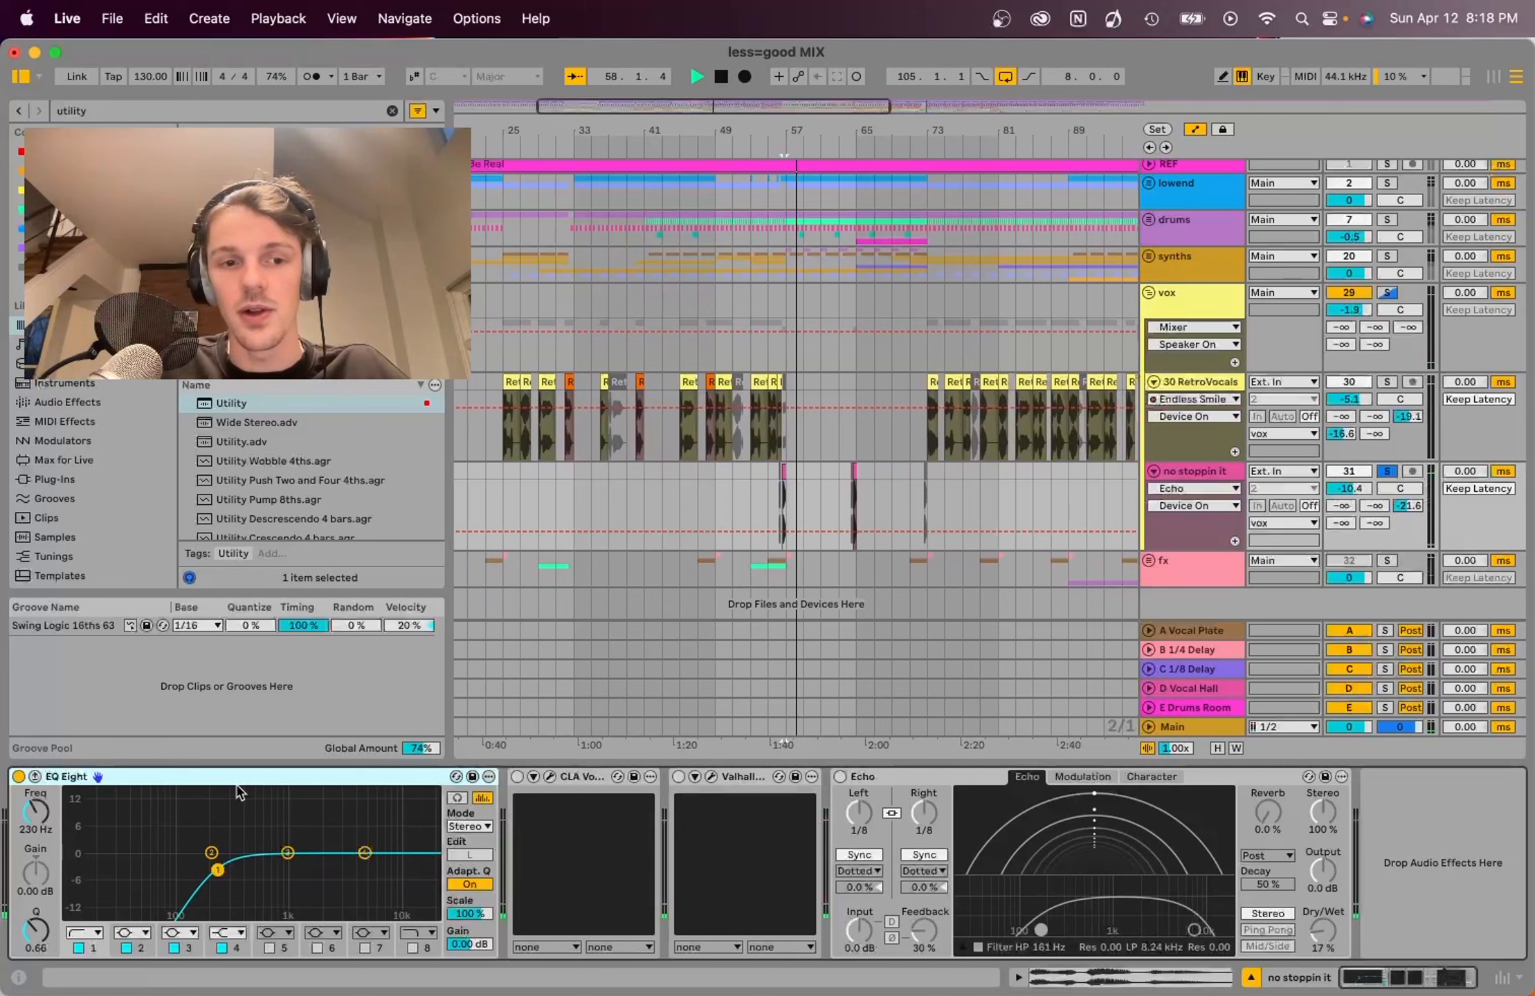
key("space")
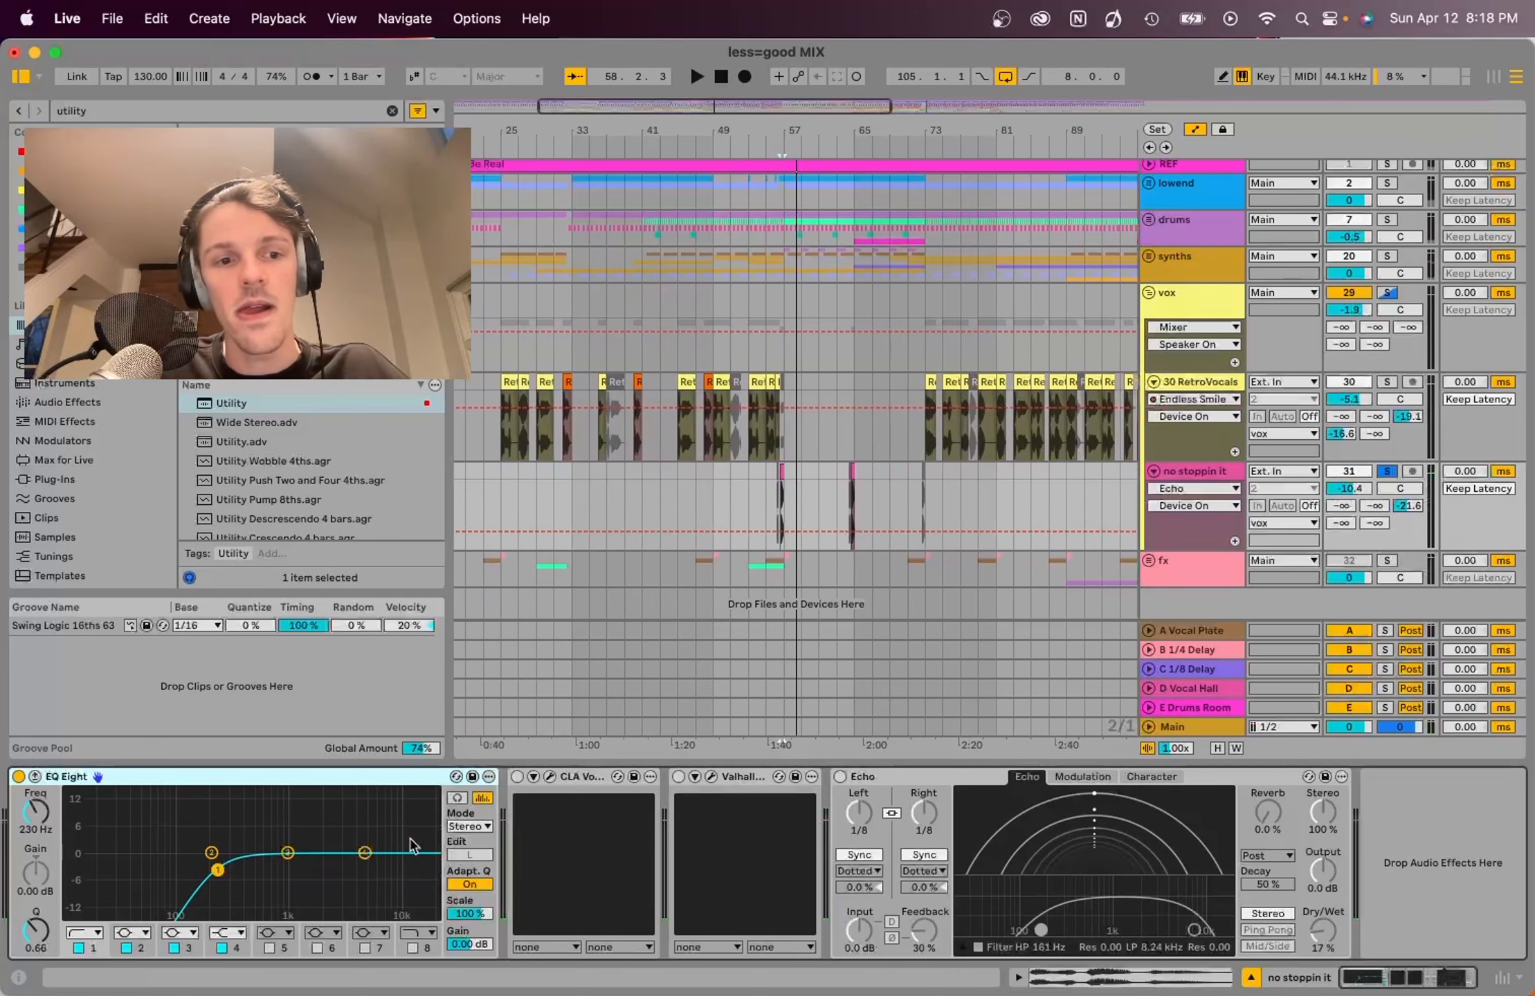
key("space")
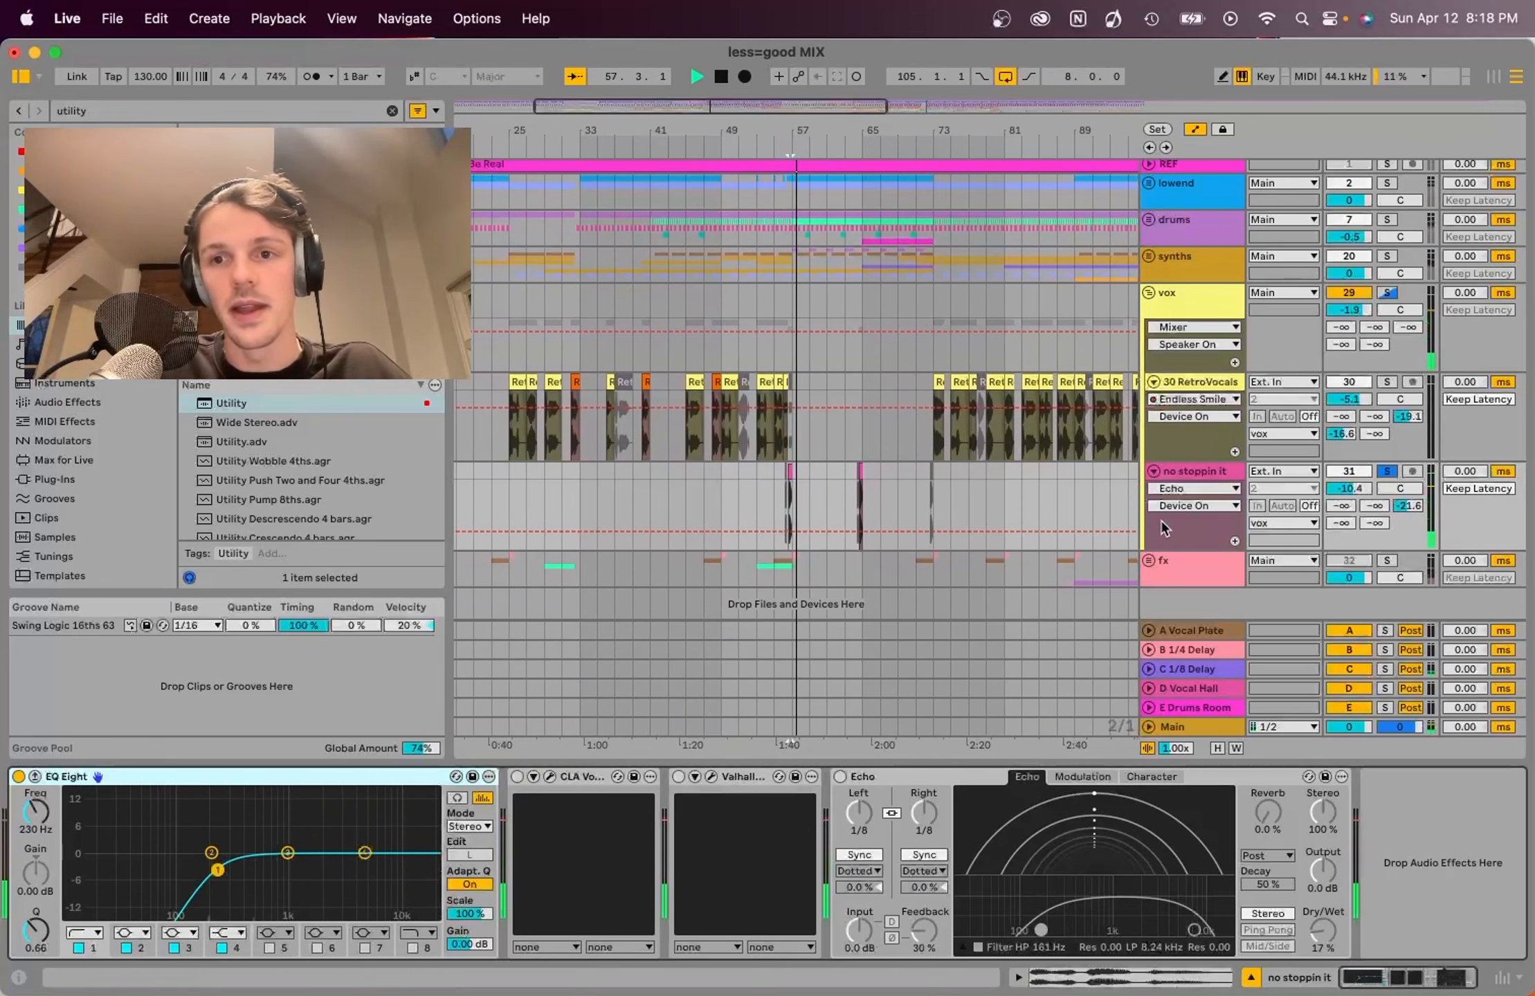
key("space")
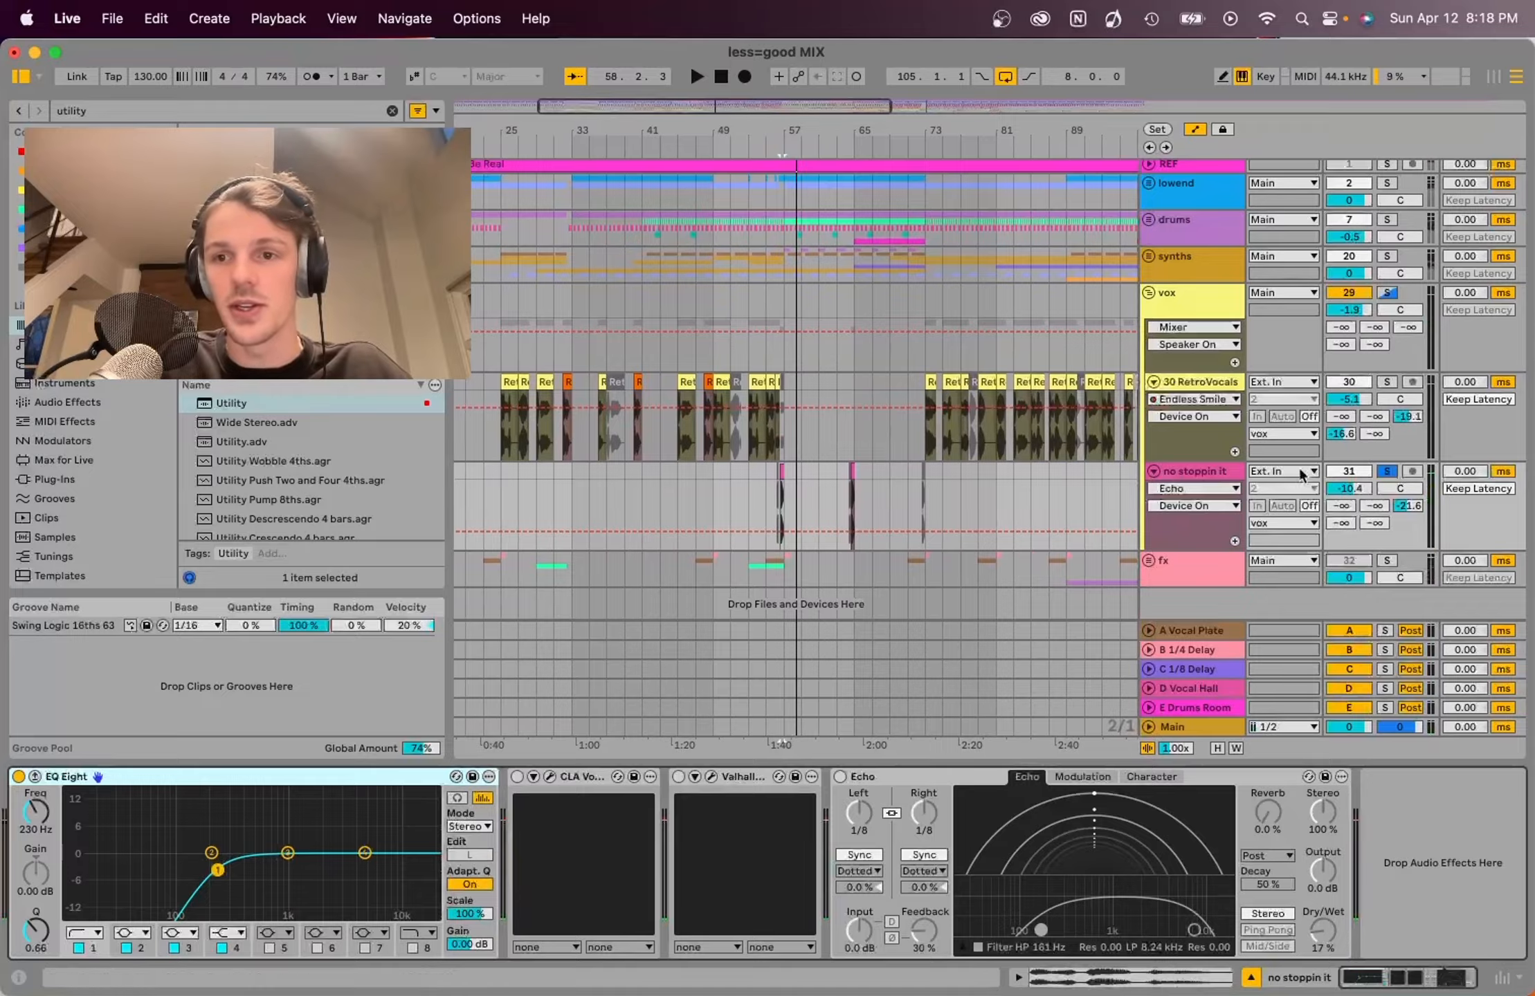
Step: Lower the "no stoppin it" track volume to -11.8 dB and audition it with the whole vox group soloed
left_click_drag(1358, 491, 1359, 500)
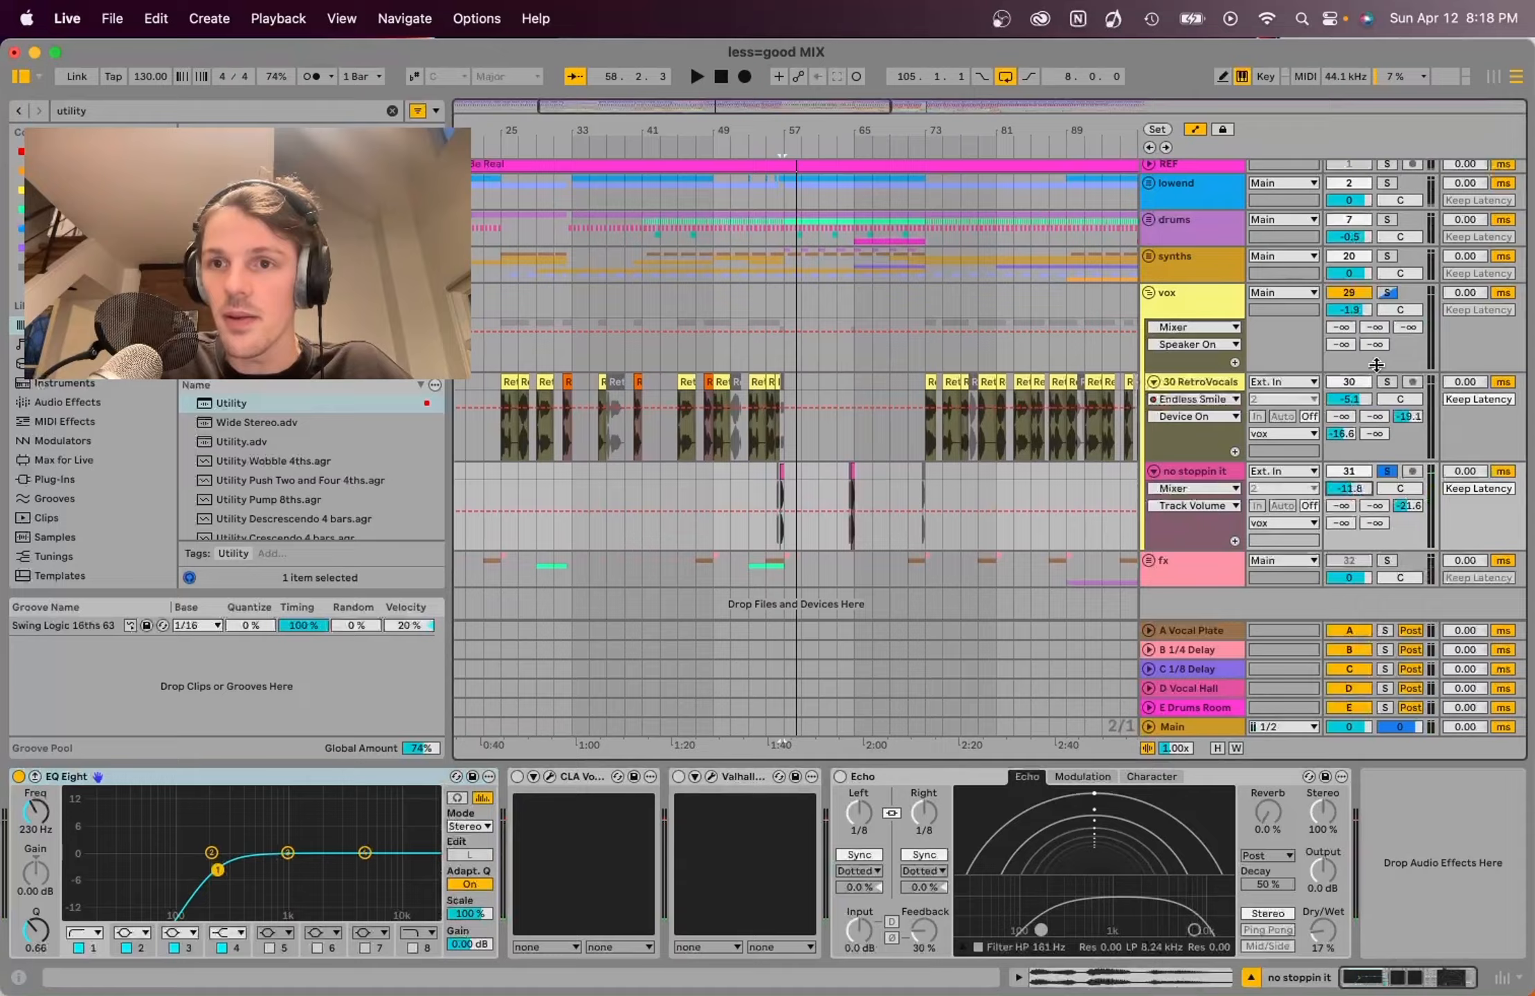
left_click(1387, 293)
key("space")
scroll(947, 426, "up", 2)
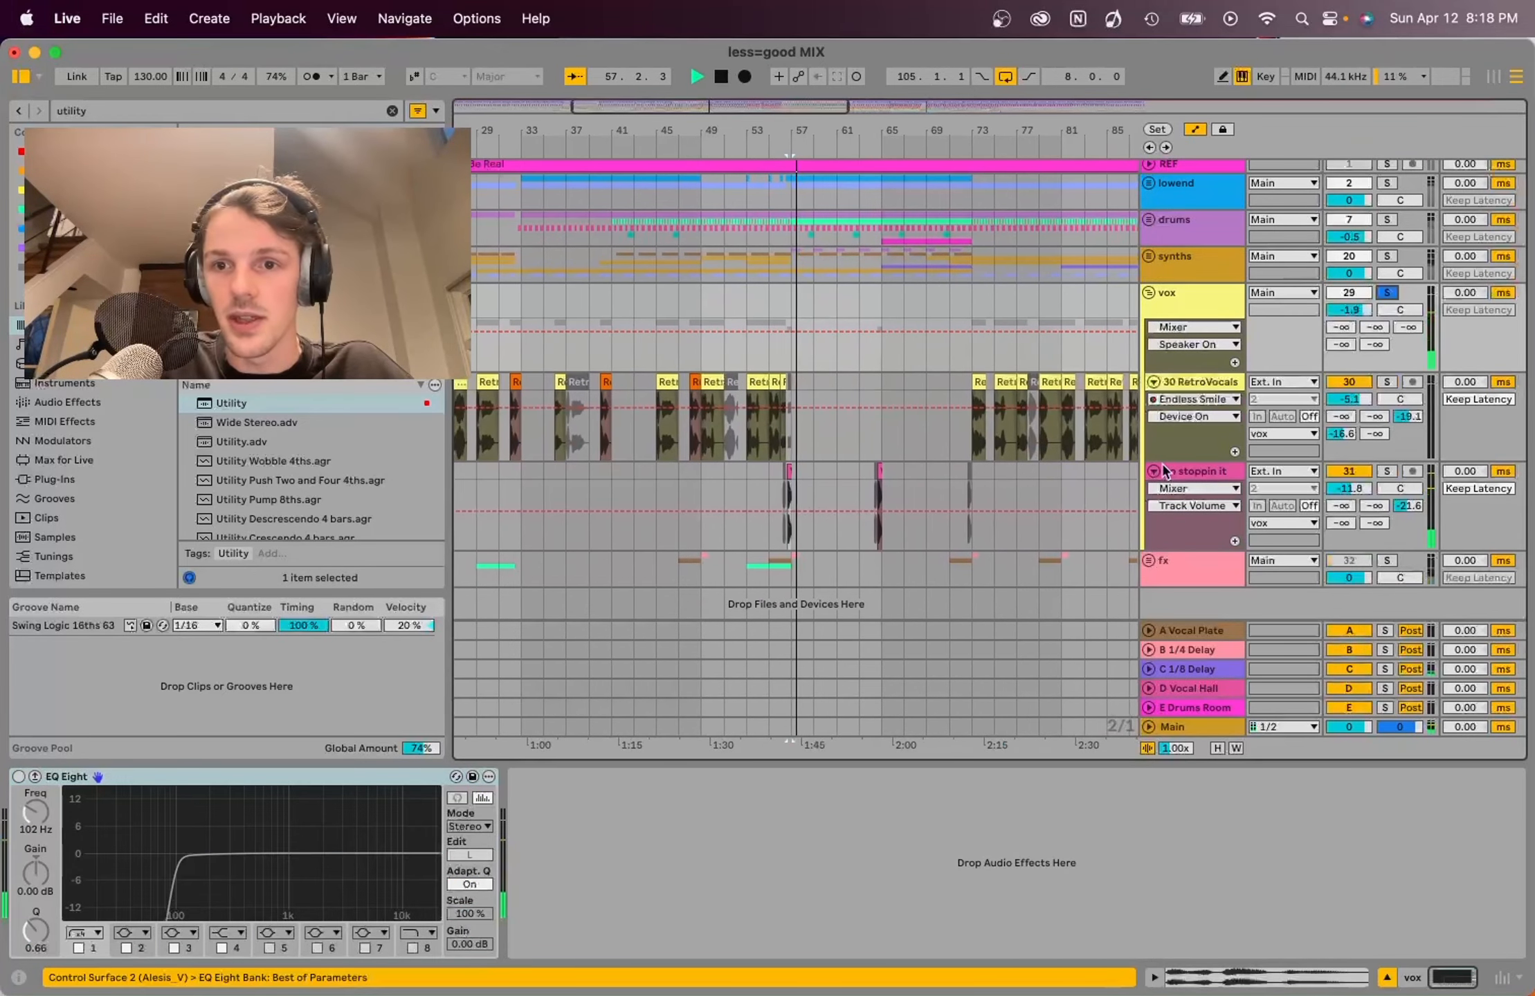
key("space")
Step: Set the "no stoppin it" track volume to -15.4 dB and its Vocal Hall send to -20.3 dB, comparing group and track solo
left_click_drag(1353, 489, 1344, 531)
left_click(1387, 293)
key("space")
left_click(1386, 472)
key("space")
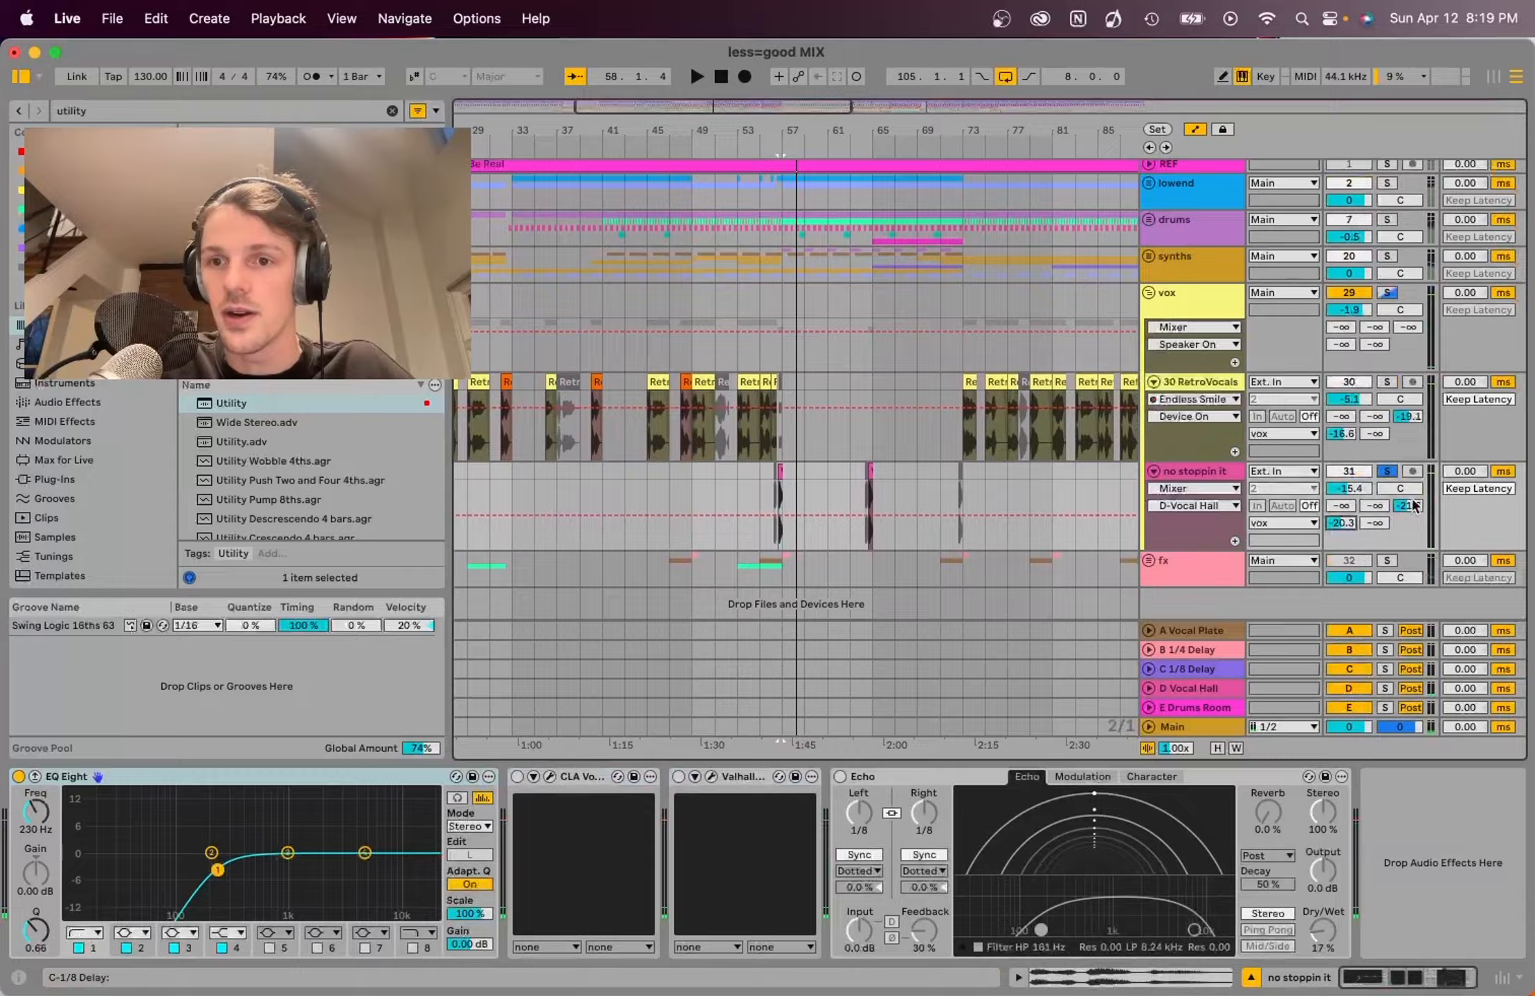
Step: Set the "no stoppin it" track's 1/8 Delay send to -16.6 dB and Vocal Hall send to -20.0 dB during repeated playback
key("space")
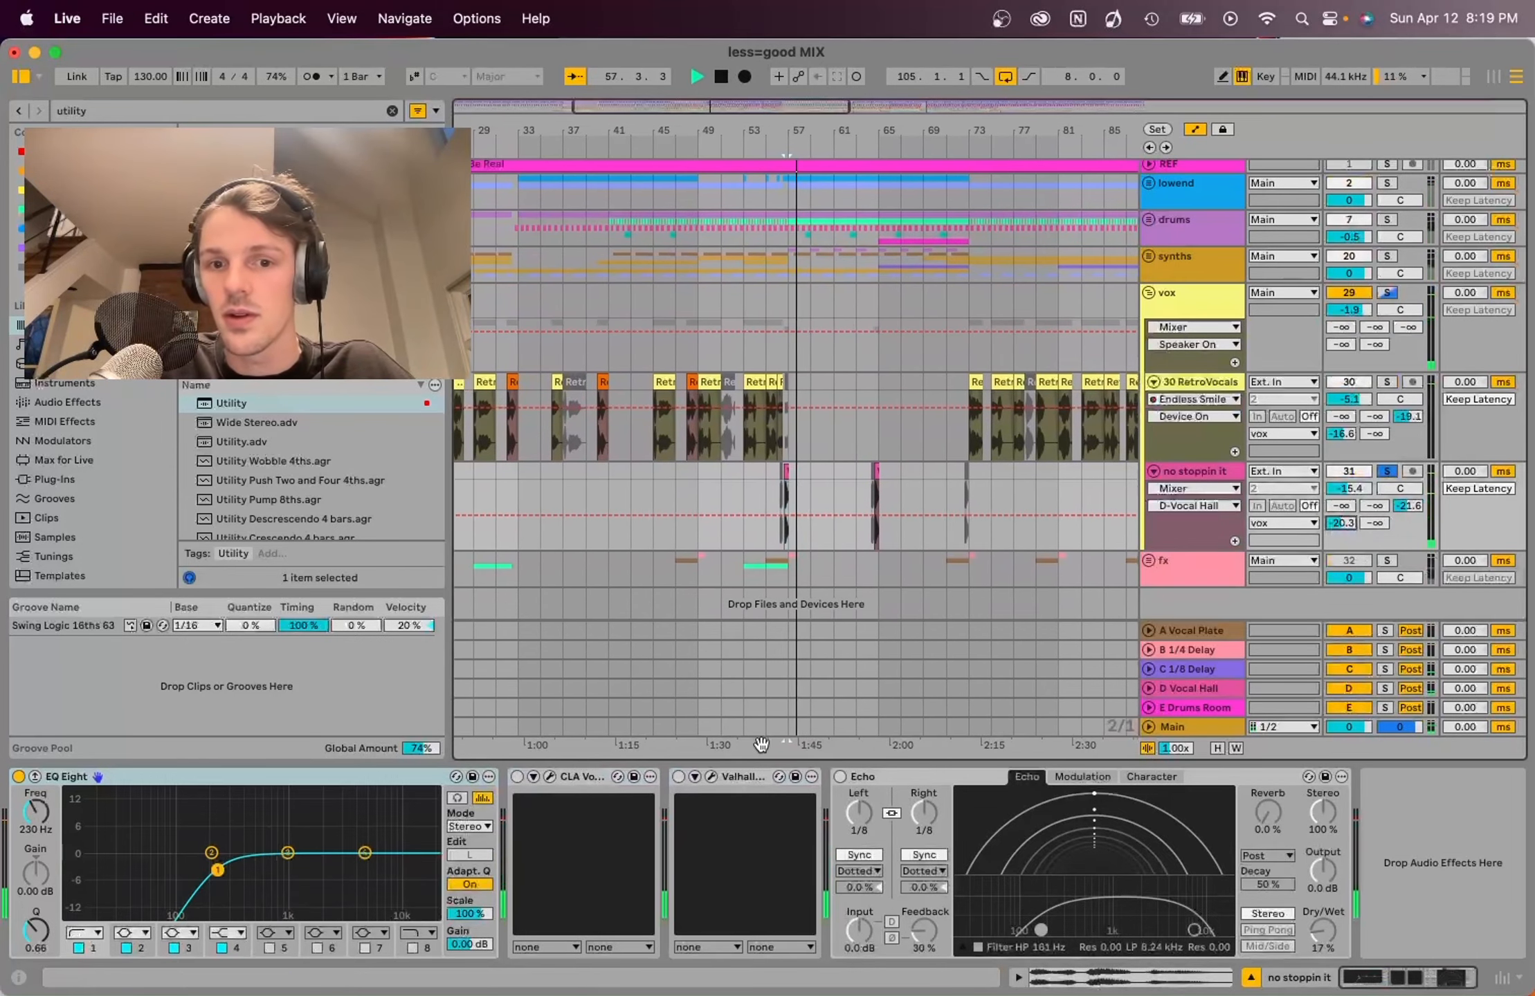
left_click_drag(1407, 506, 1407, 491)
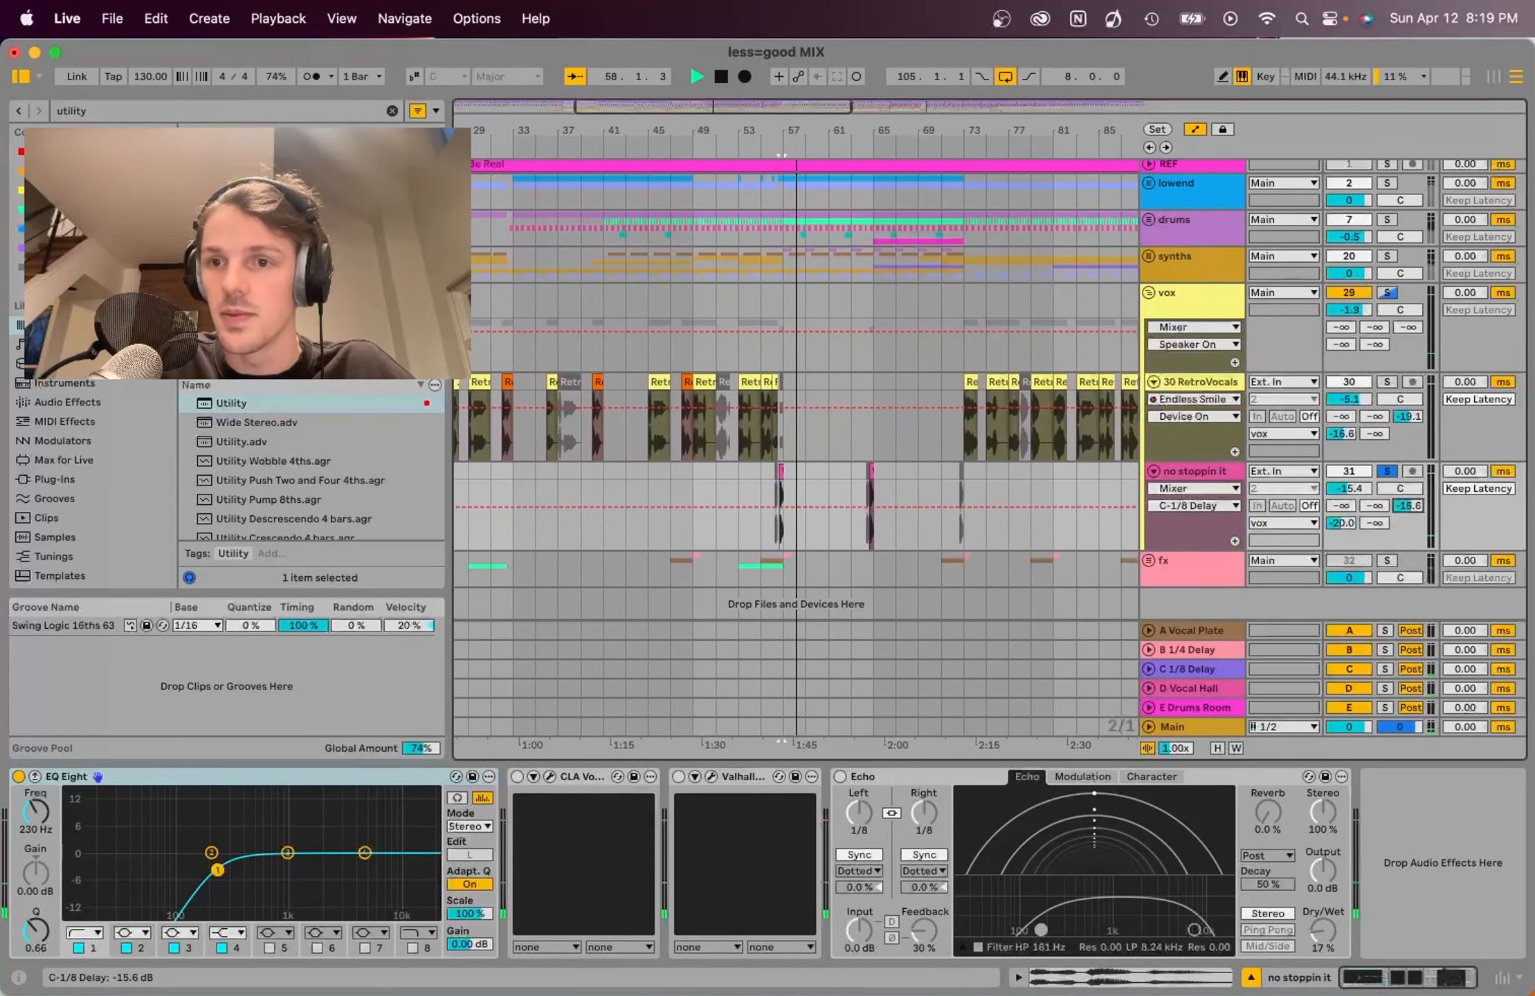
key("space")
key("space")
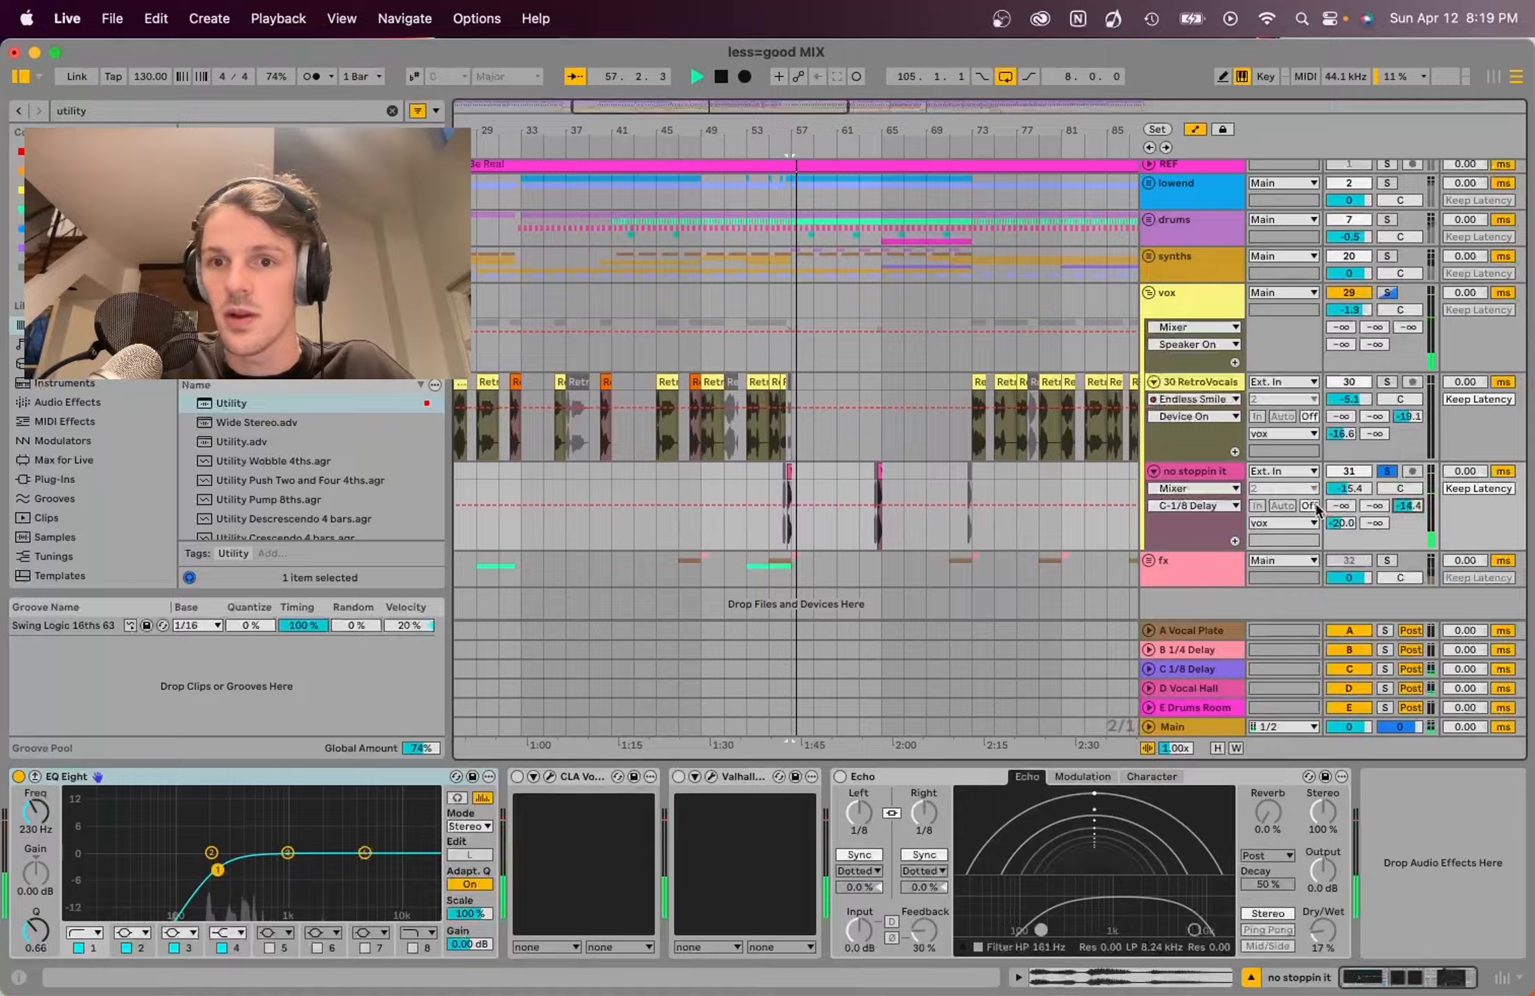
left_click_drag(1417, 506, 1418, 509)
key("space")
key("space")
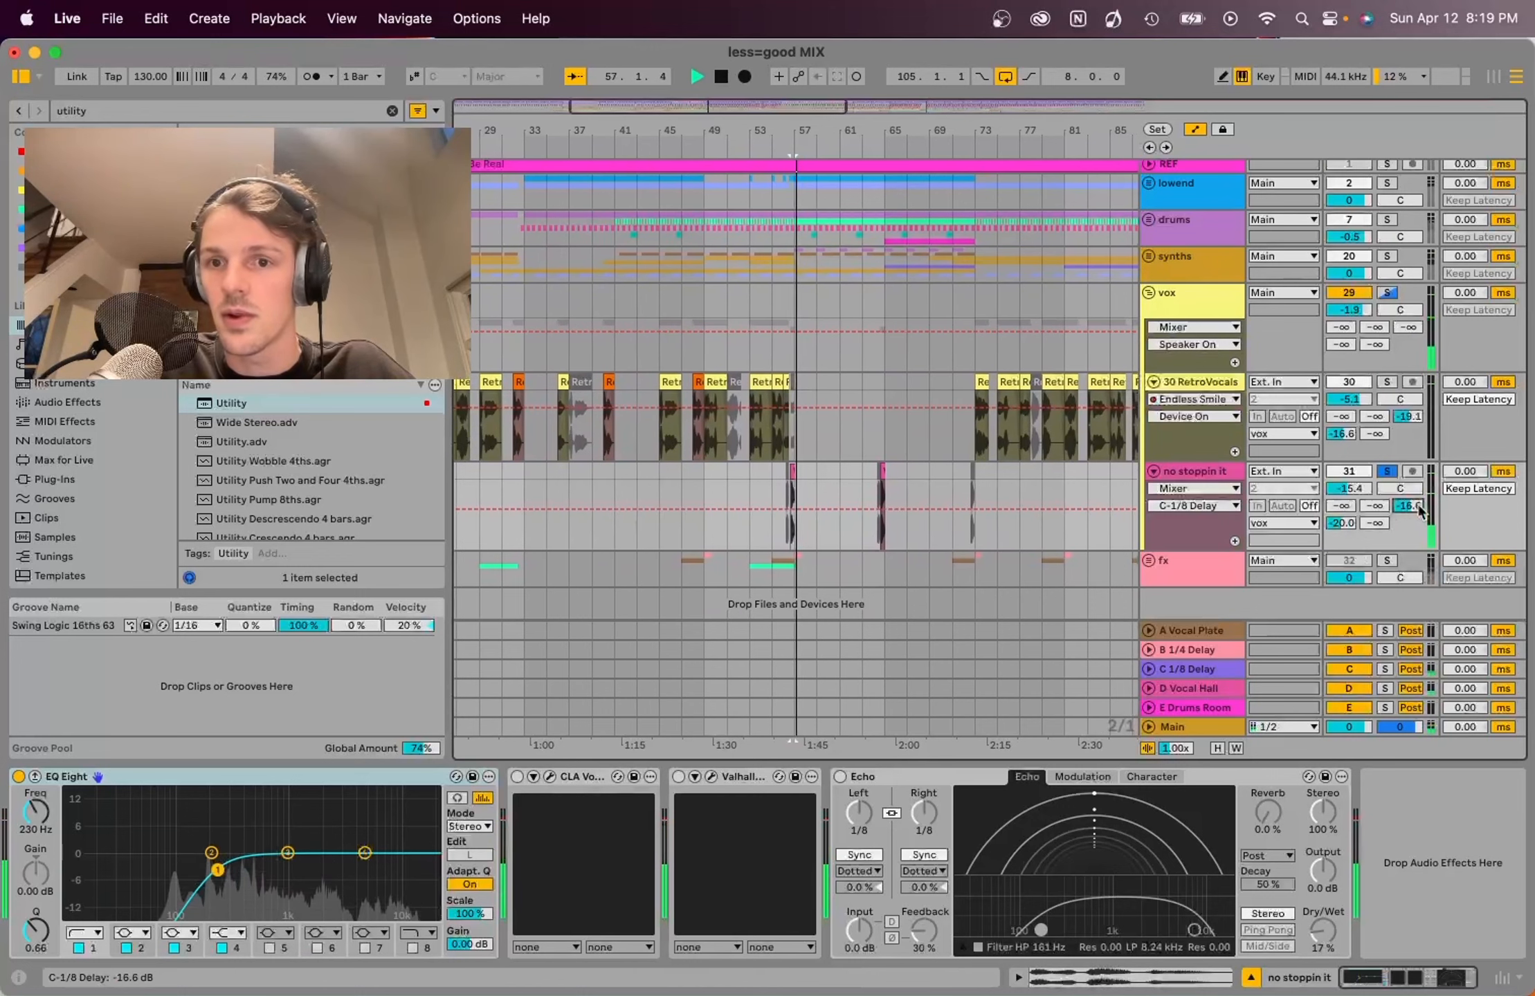
Step: Audition the soloed vox group, clear all solos, and play the full mix from bar 56
left_click(1389, 270)
key("space")
key("space")
left_click(1386, 294)
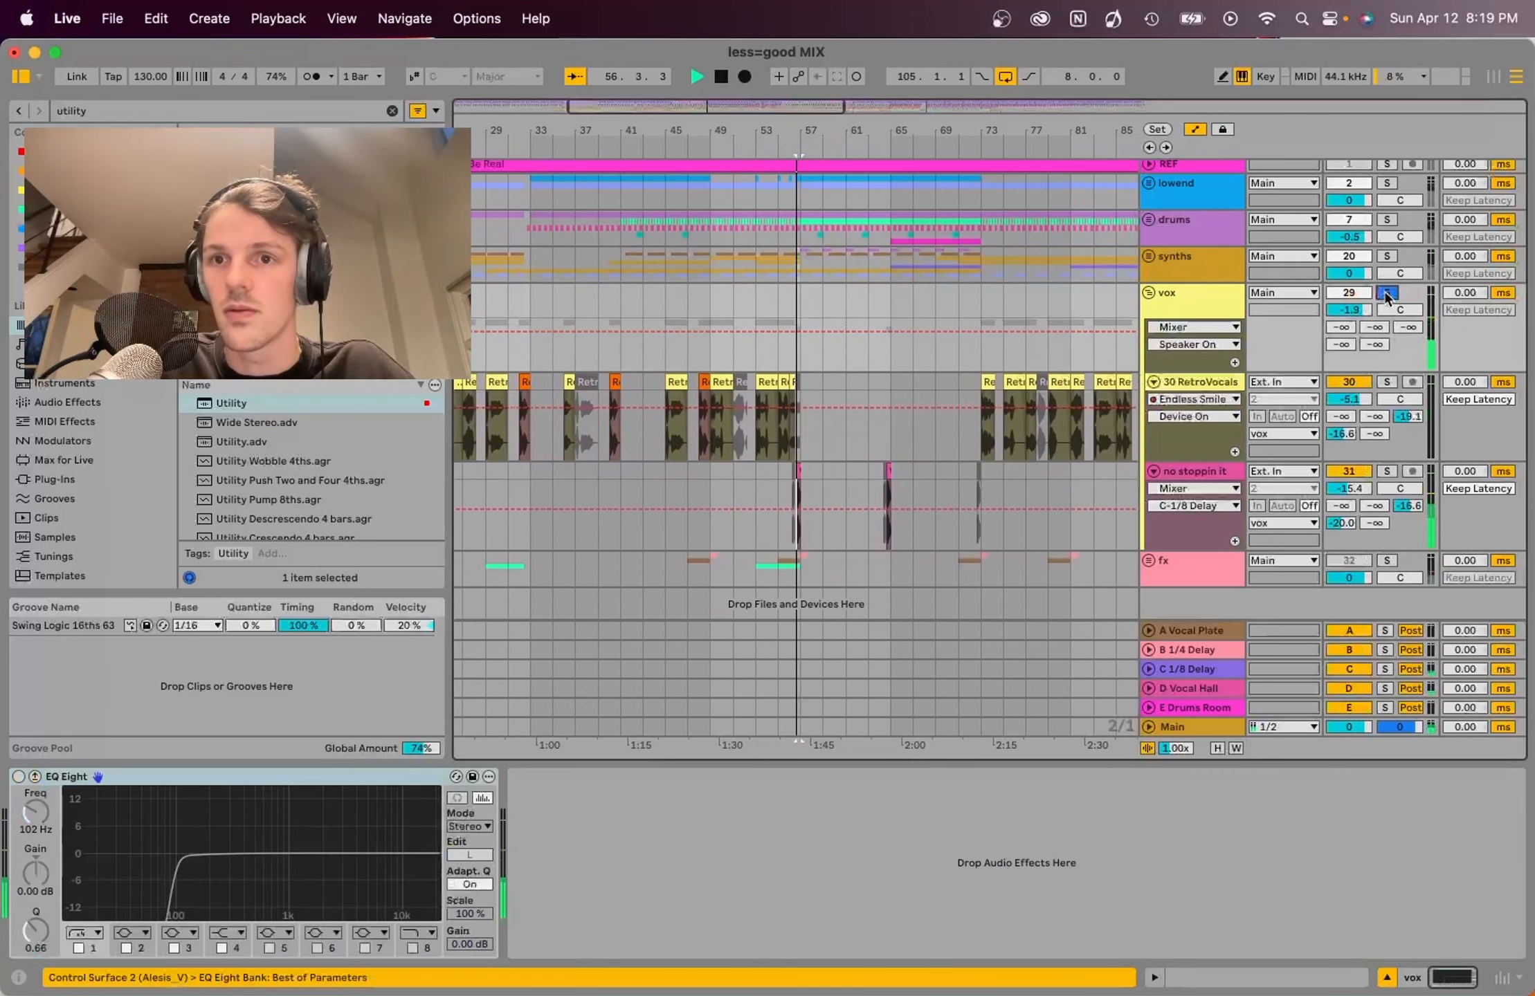
key("space")
scroll(793, 303, "up", 2)
scroll(790, 295, "up", 5)
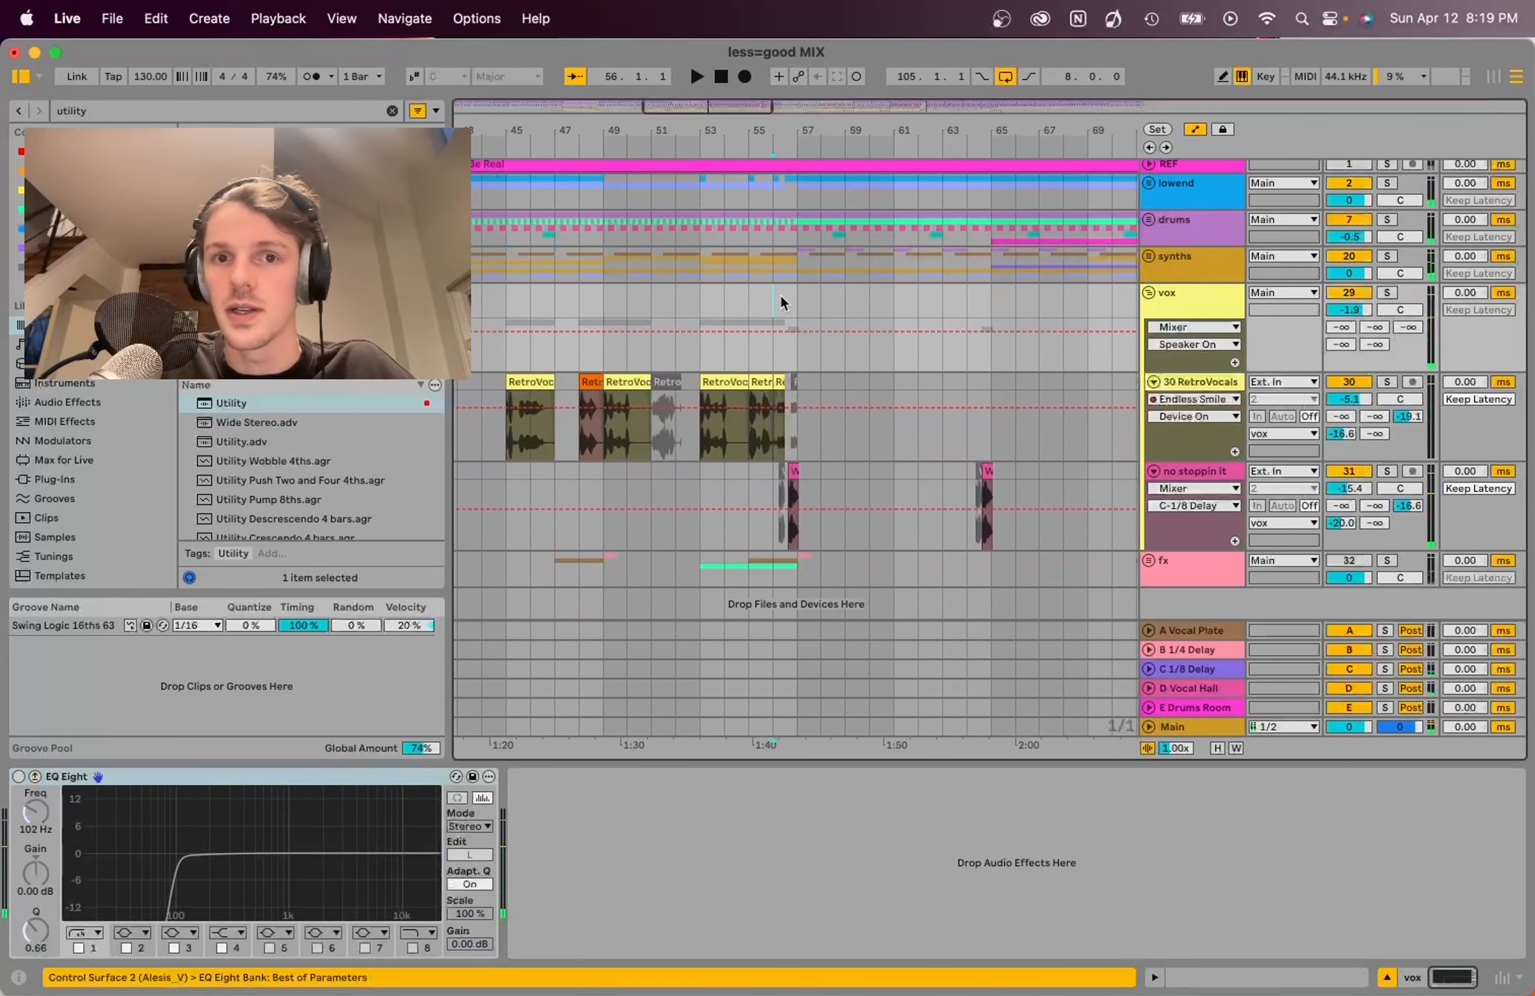
key("space")
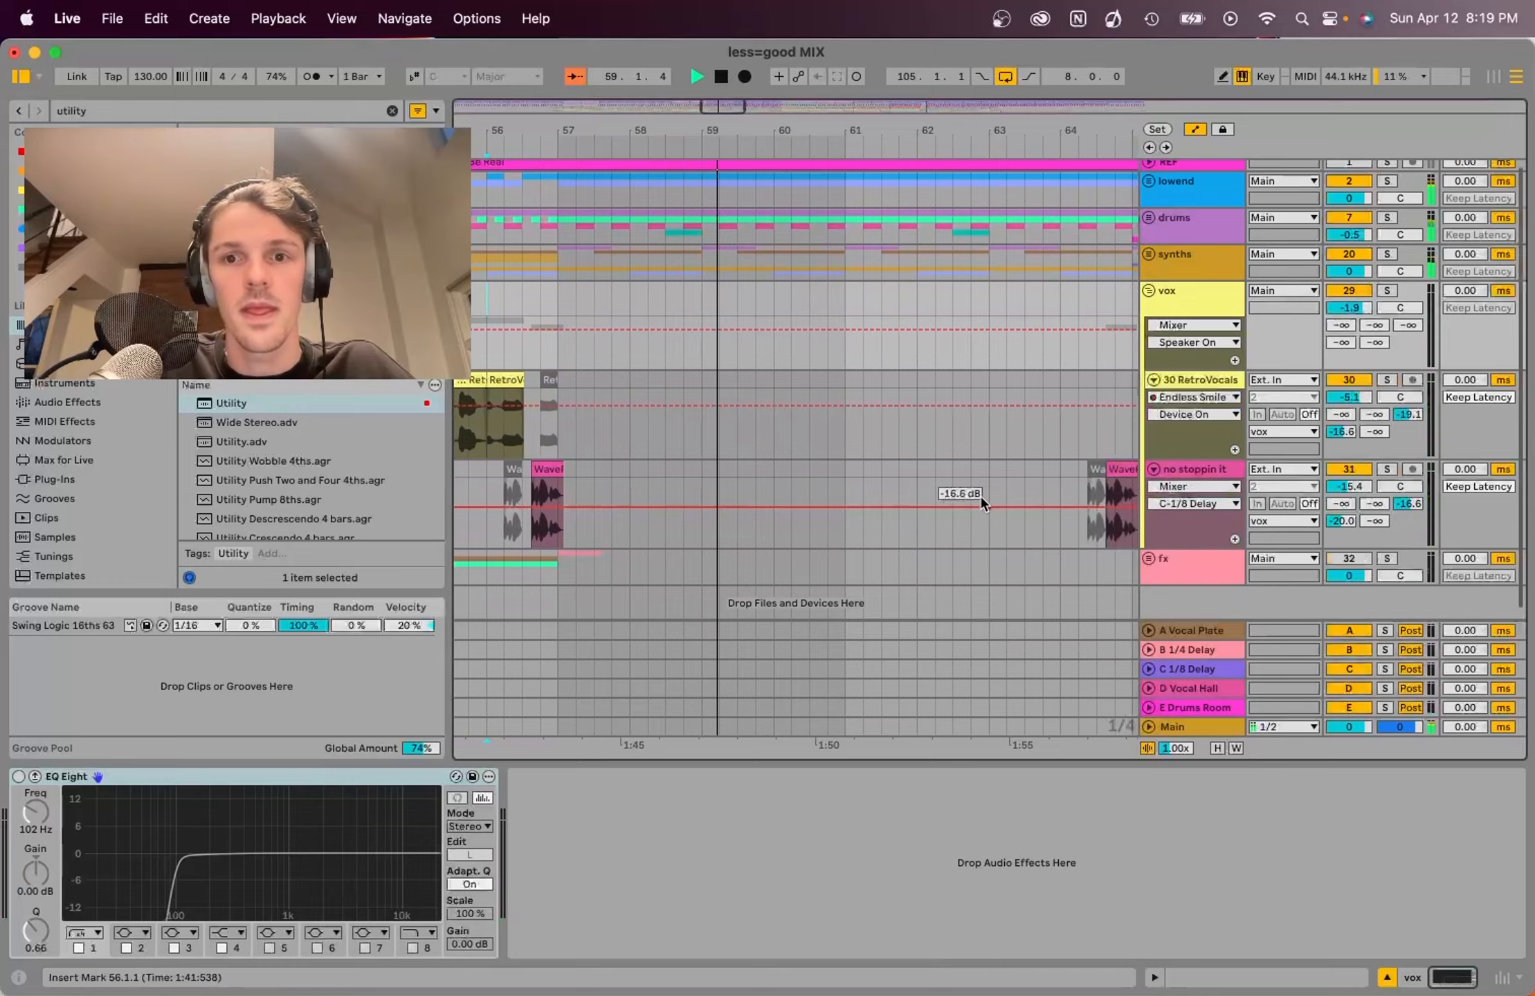
Step: Set the "no stoppin it" track volume to -15.6 dB and check it against the full mix around bars 56 to 58
scroll(980, 496, "down", 2)
left_click(1348, 486)
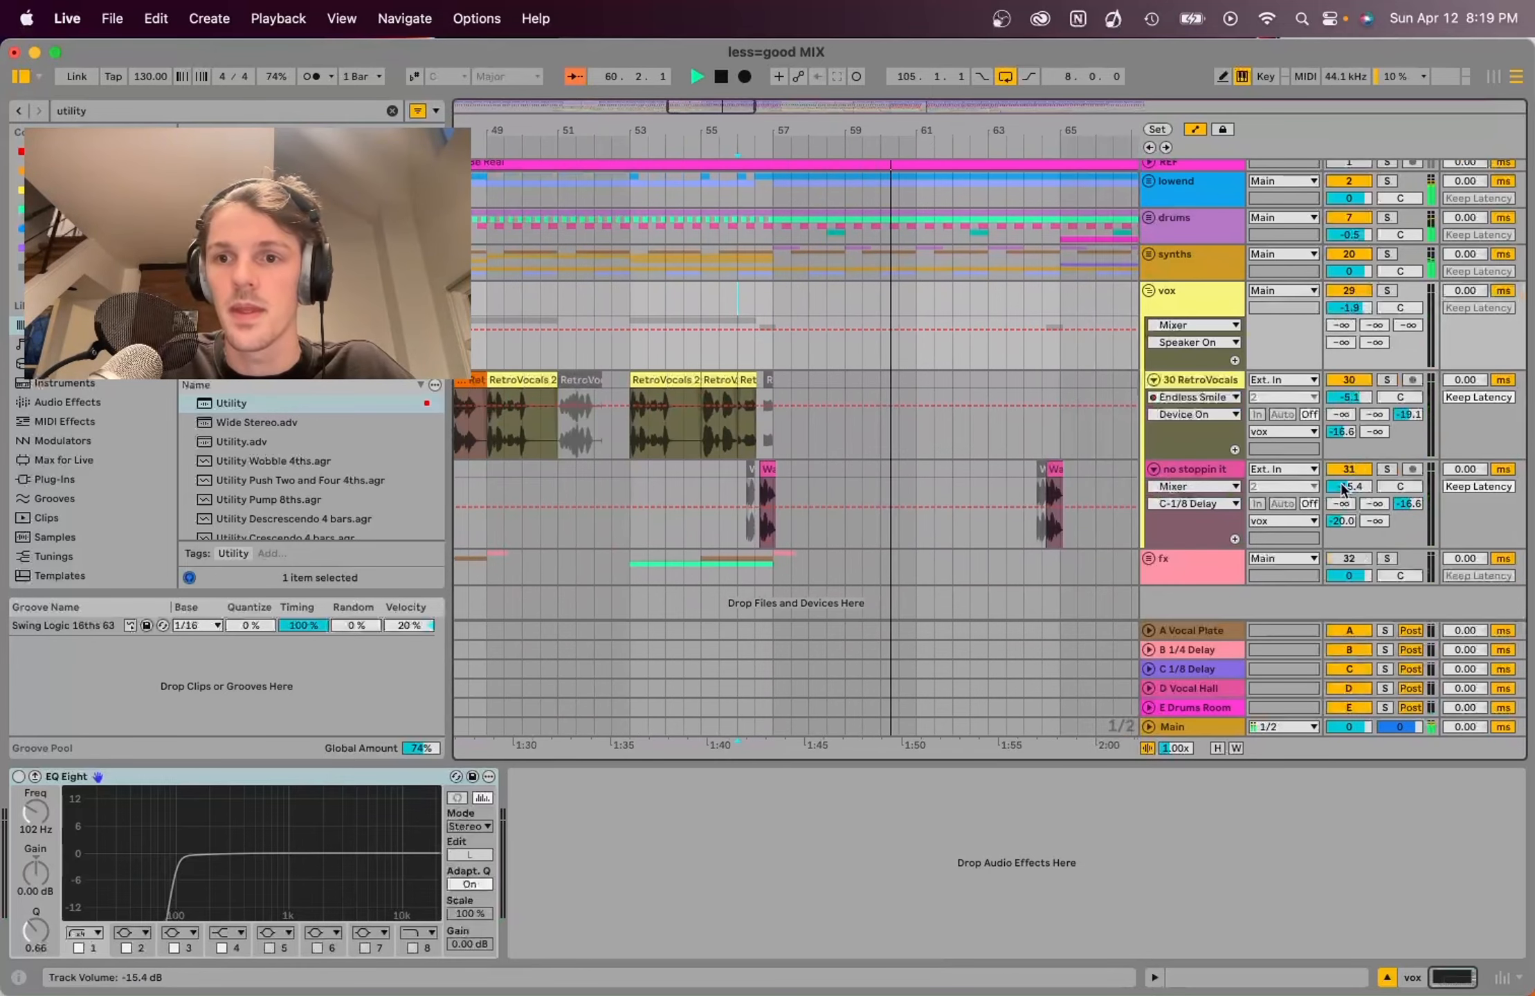
key("space")
key("space")
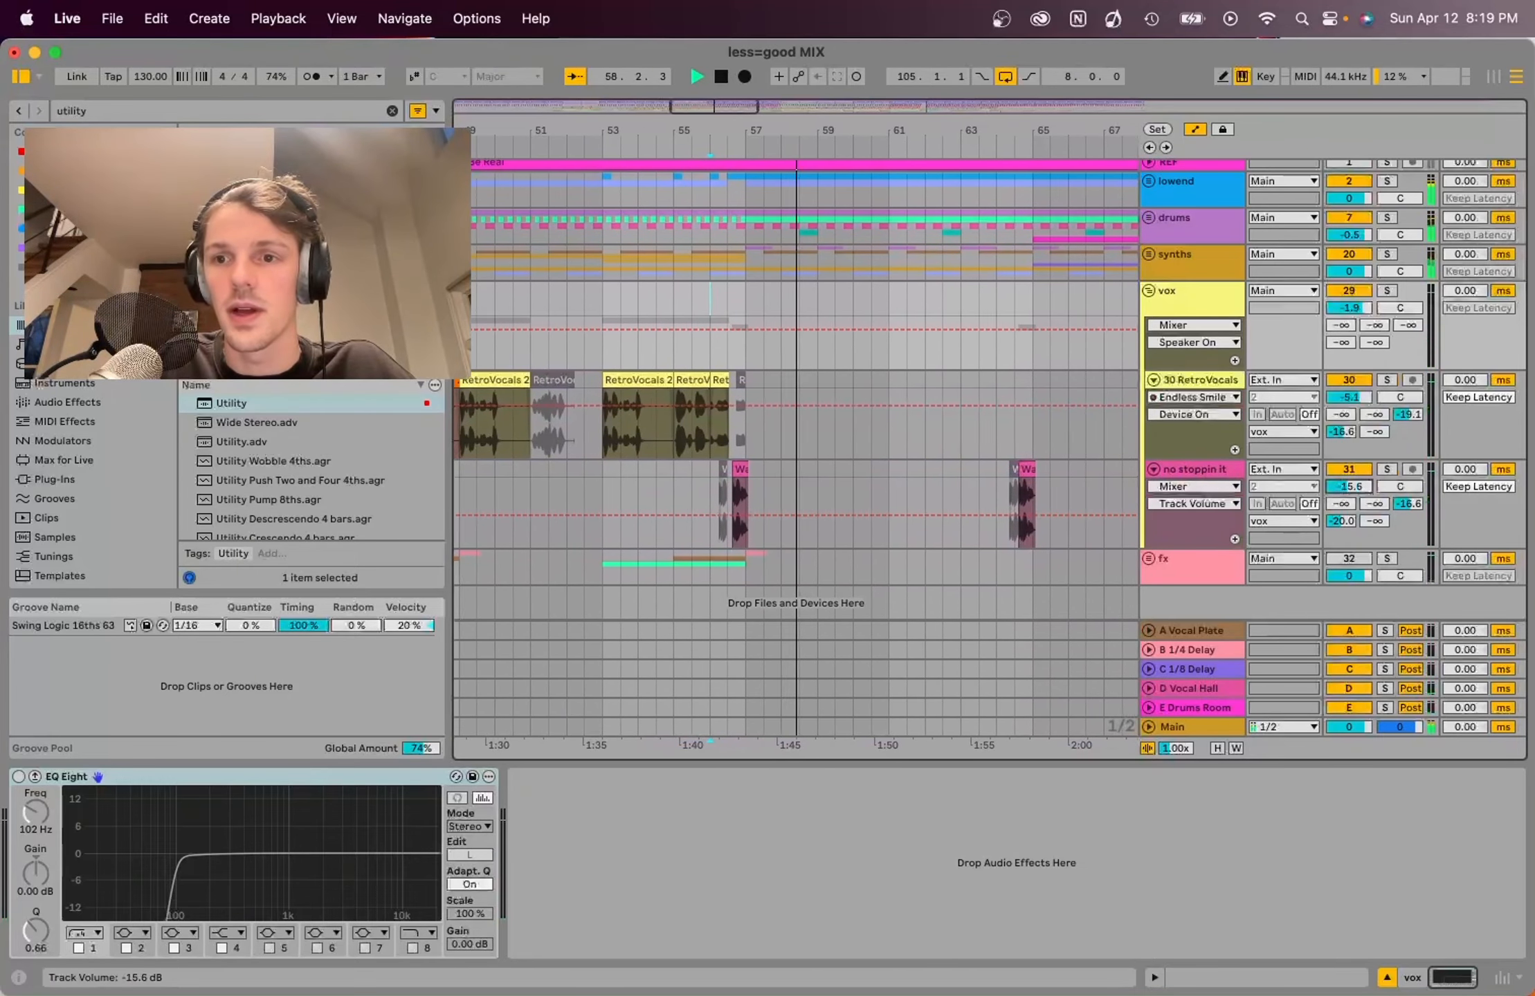
key("space")
Step: Review the device chains and send levels of the "no stoppin it", RetroVocals and vox group tracks
left_click(1204, 471)
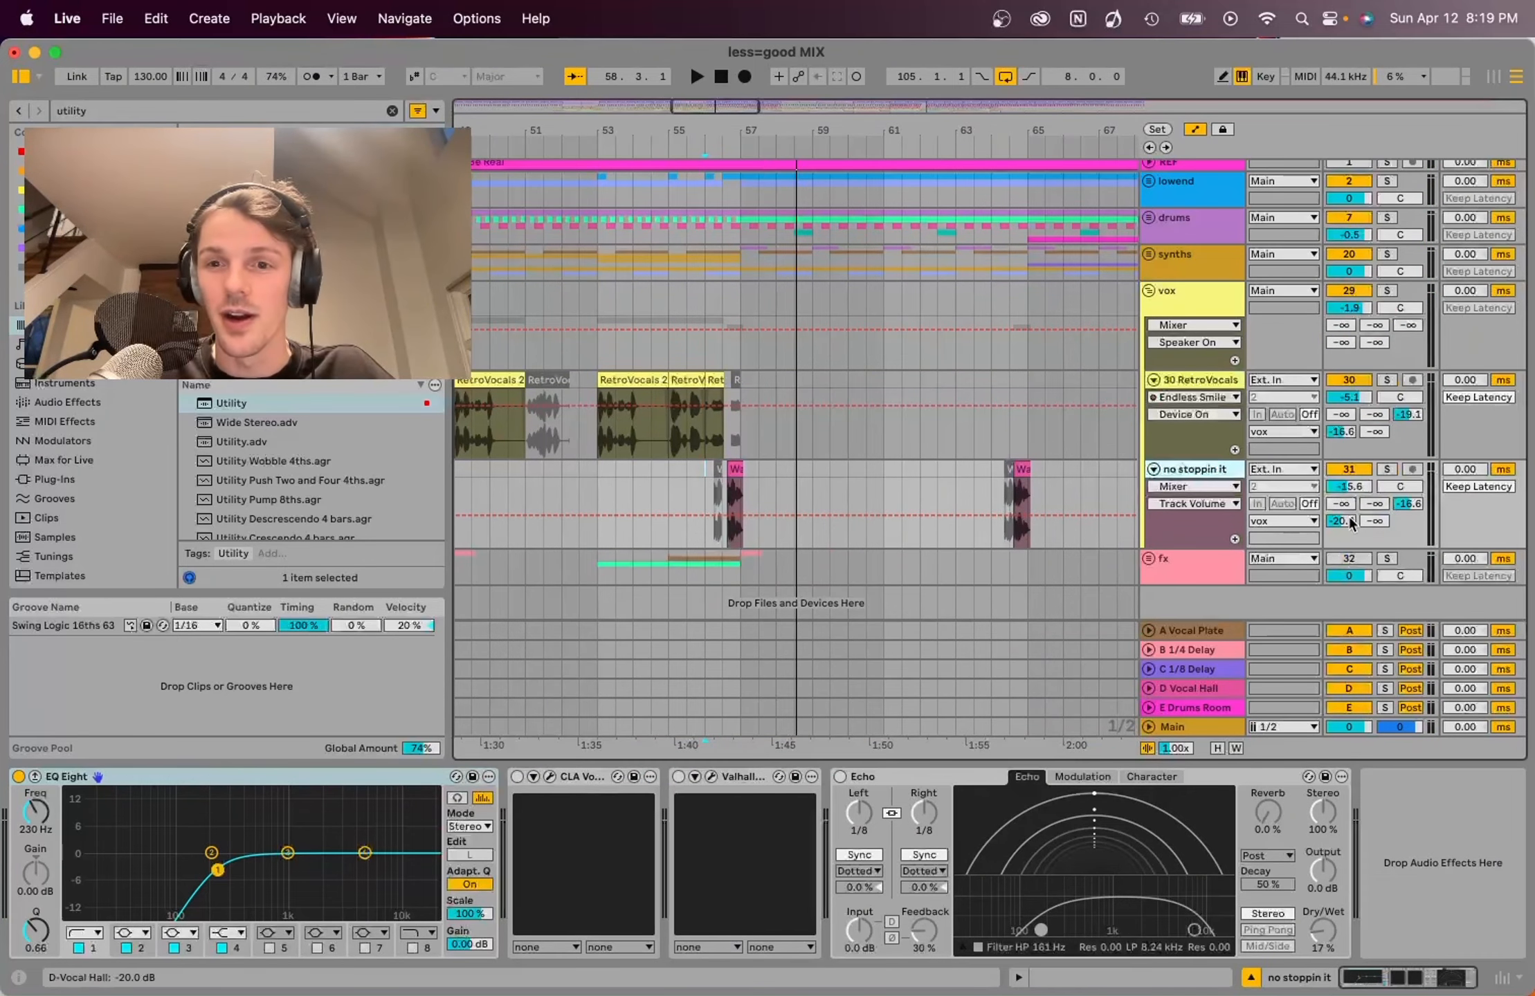
left_click(1198, 382)
scroll(709, 823, "left", 15)
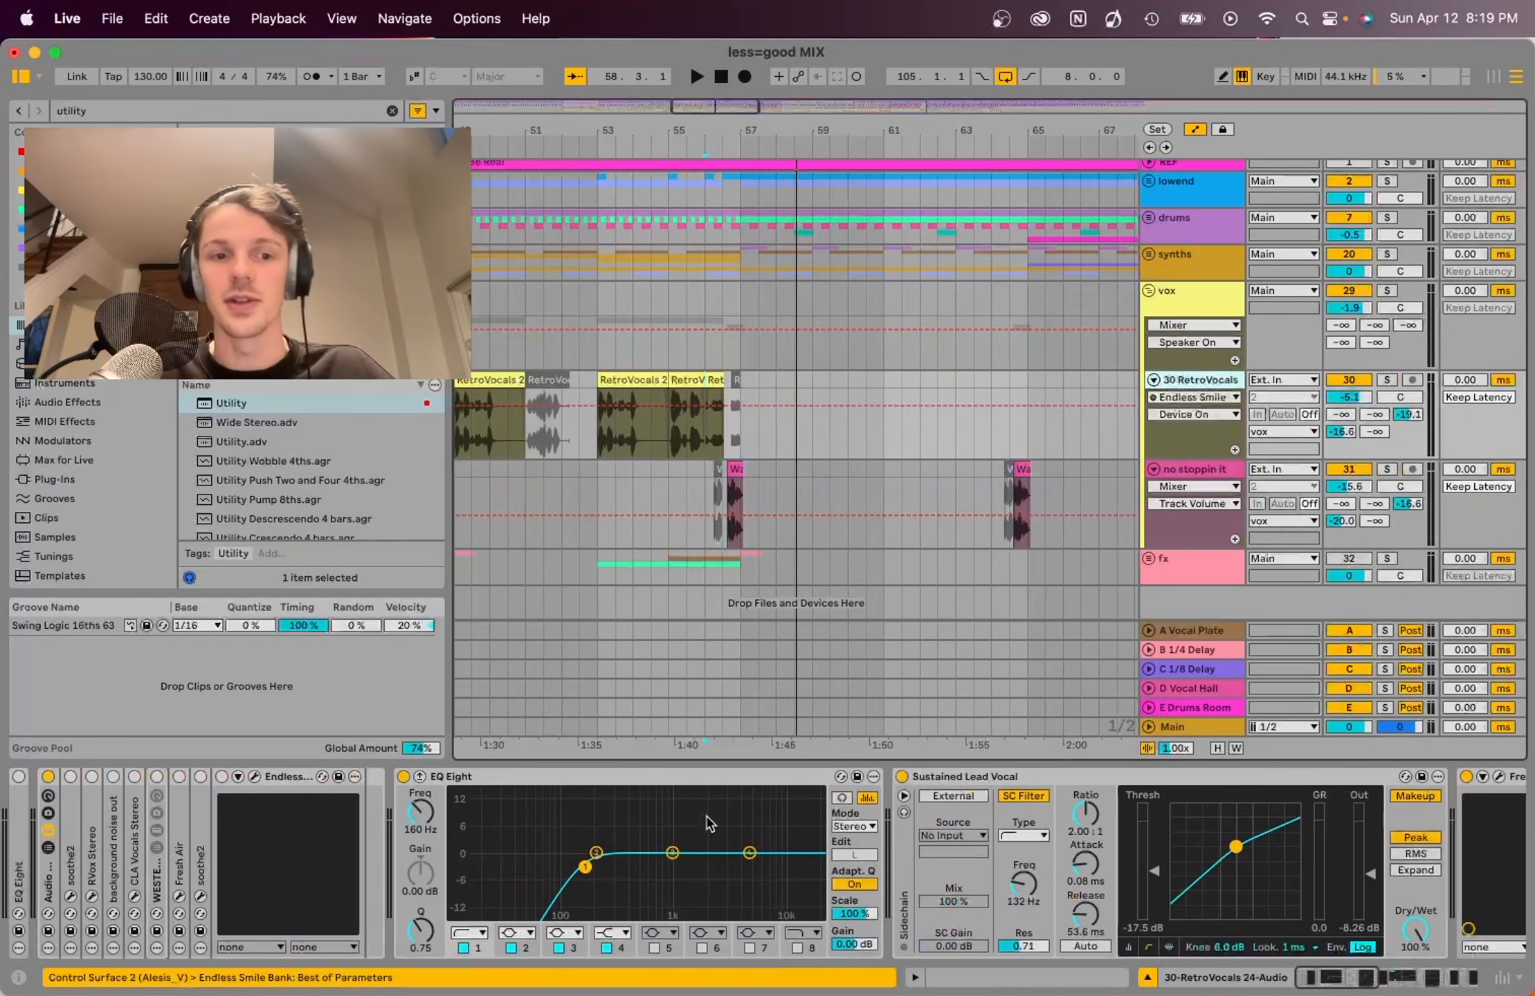
scroll(709, 822, "right", 15)
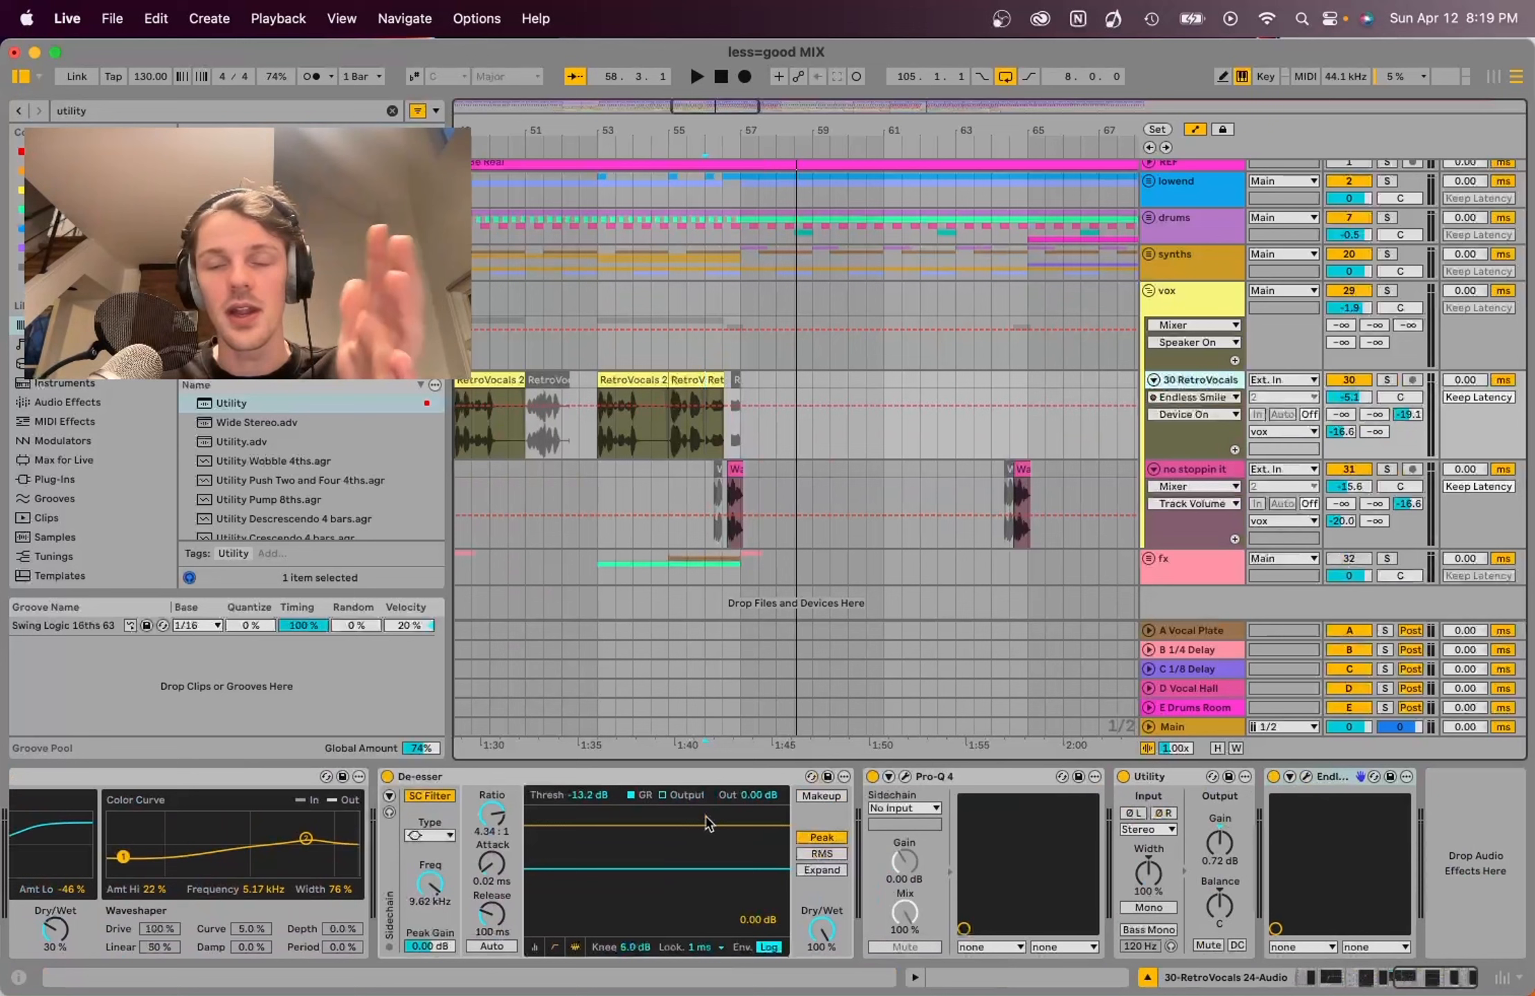
left_click(1183, 312)
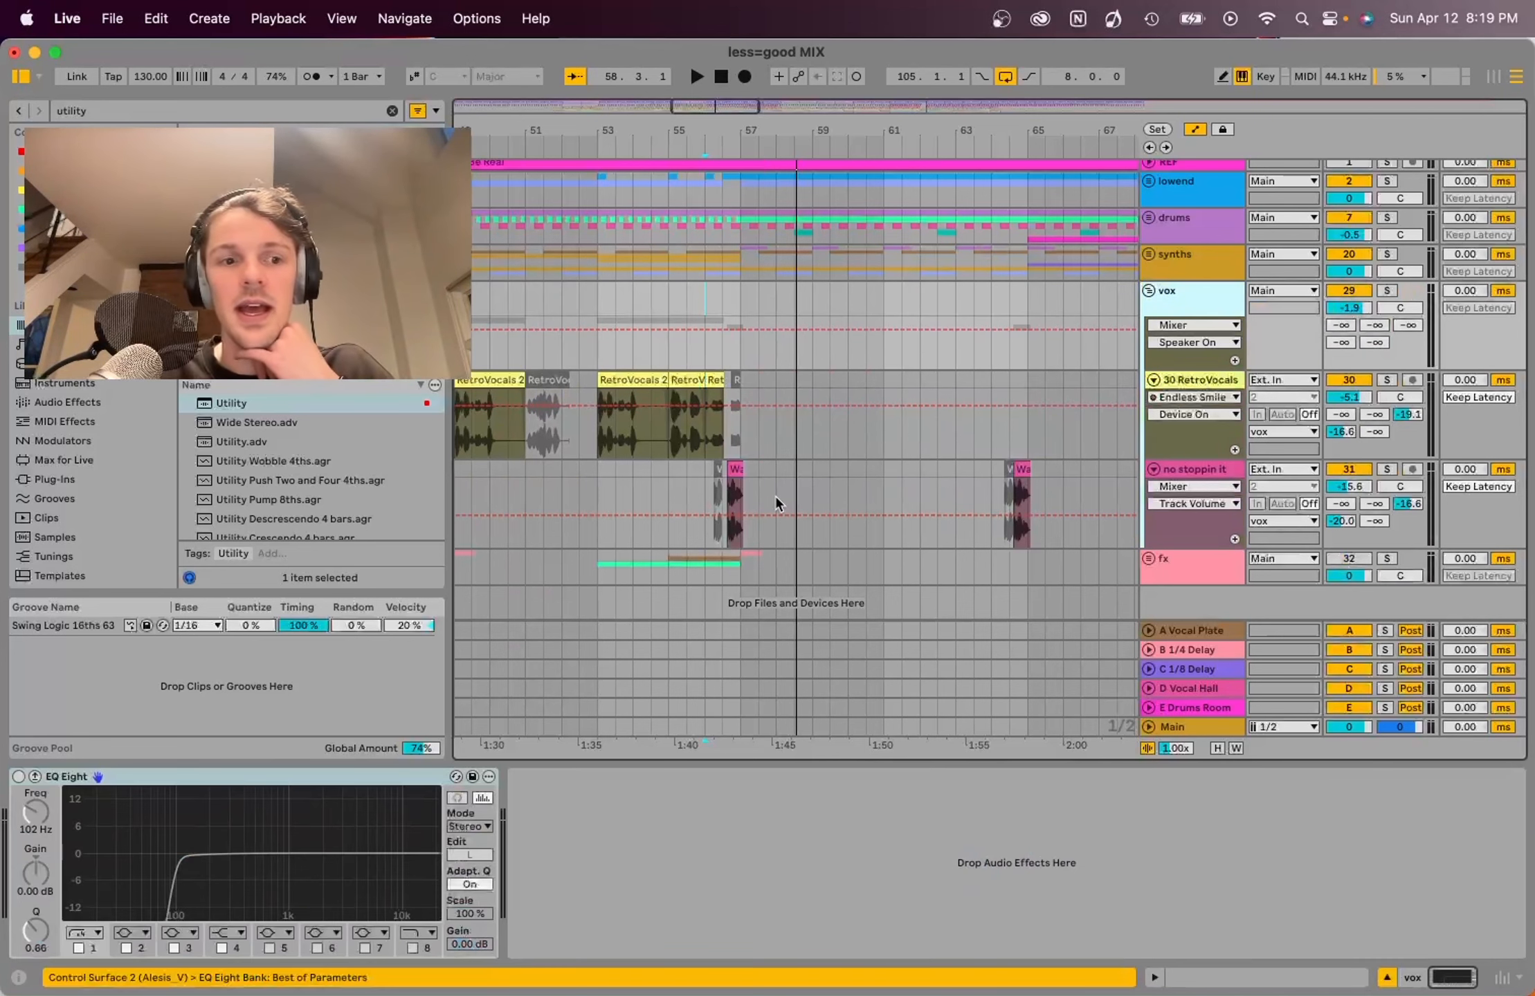
scroll(733, 505, "down", 5)
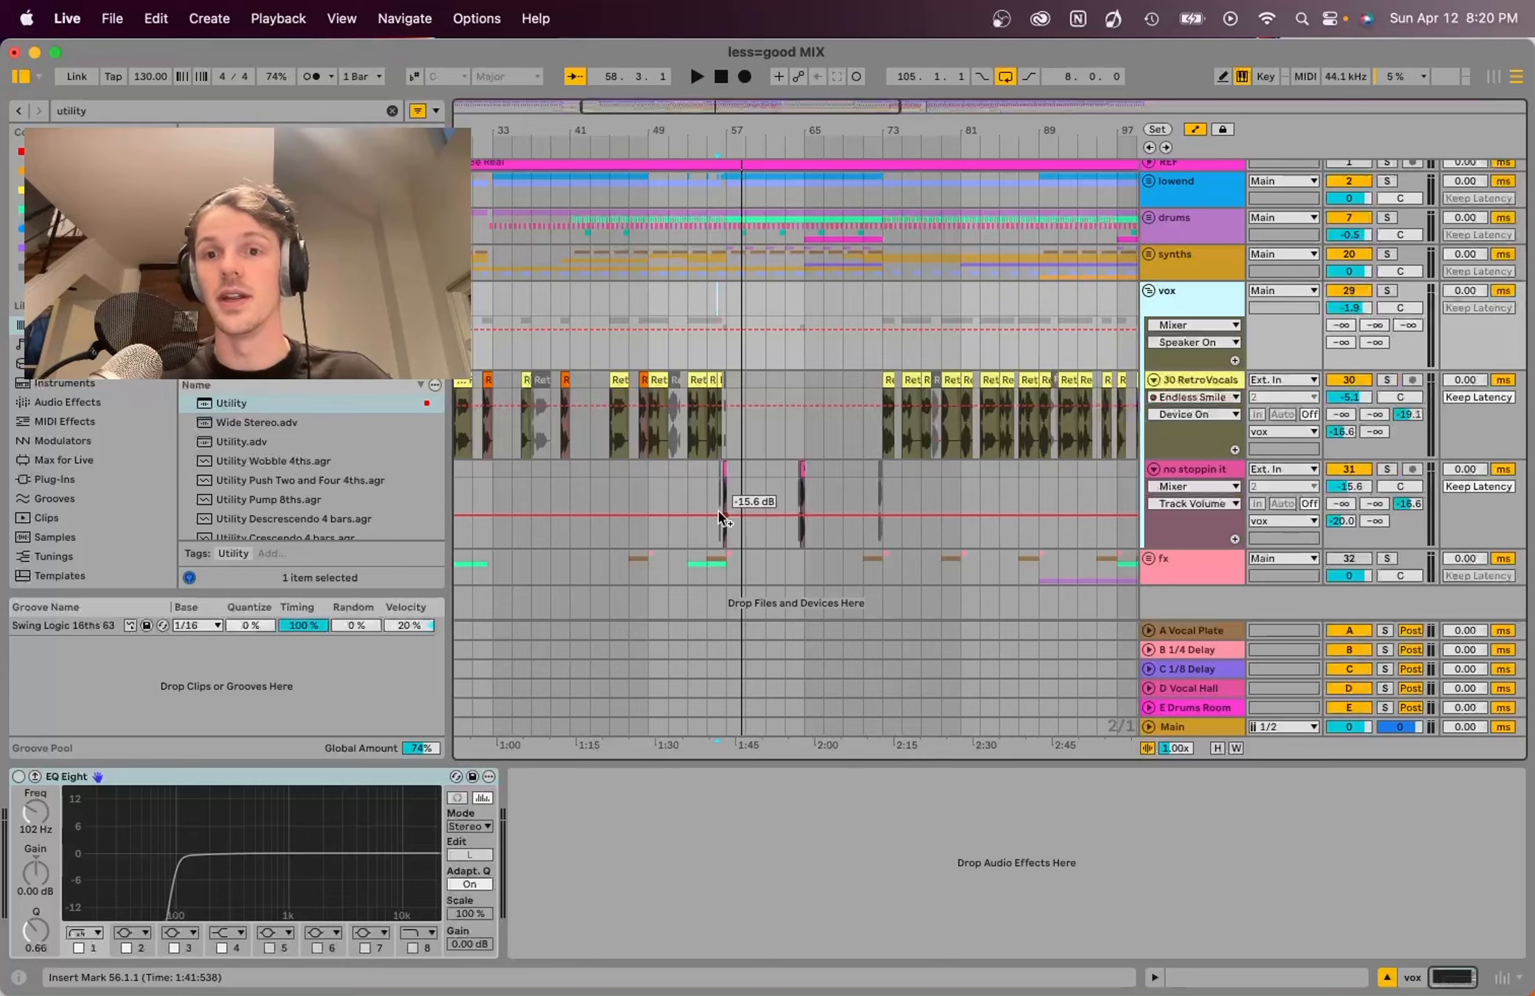
left_click(1185, 380)
scroll(797, 811, "left", 5)
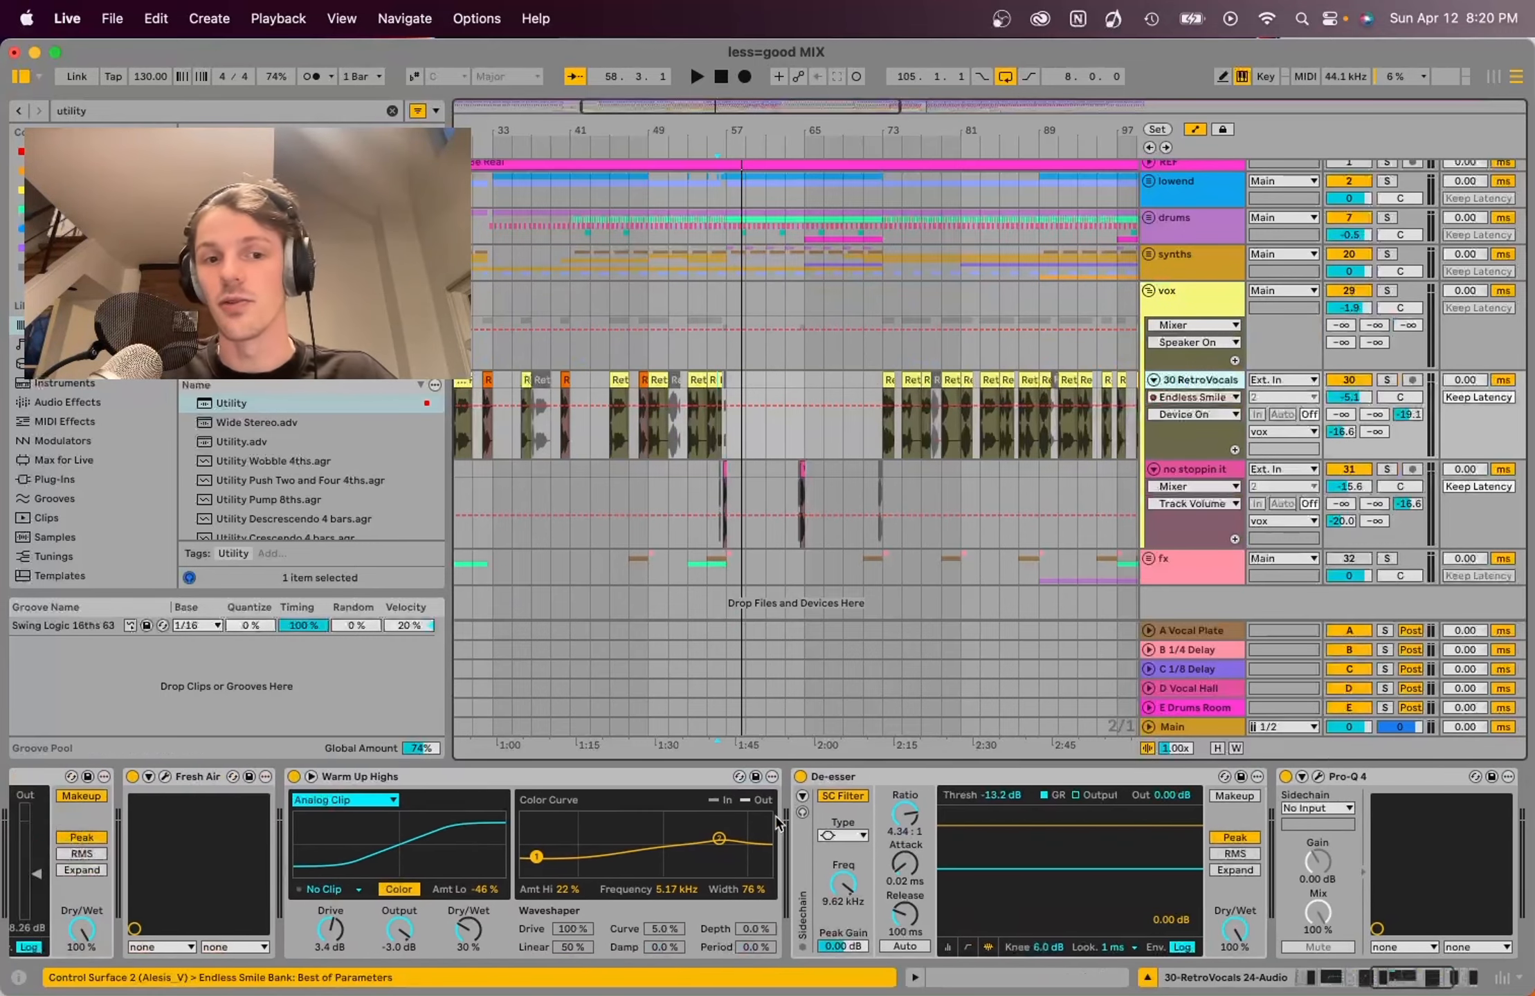
scroll(778, 824, "left", 1)
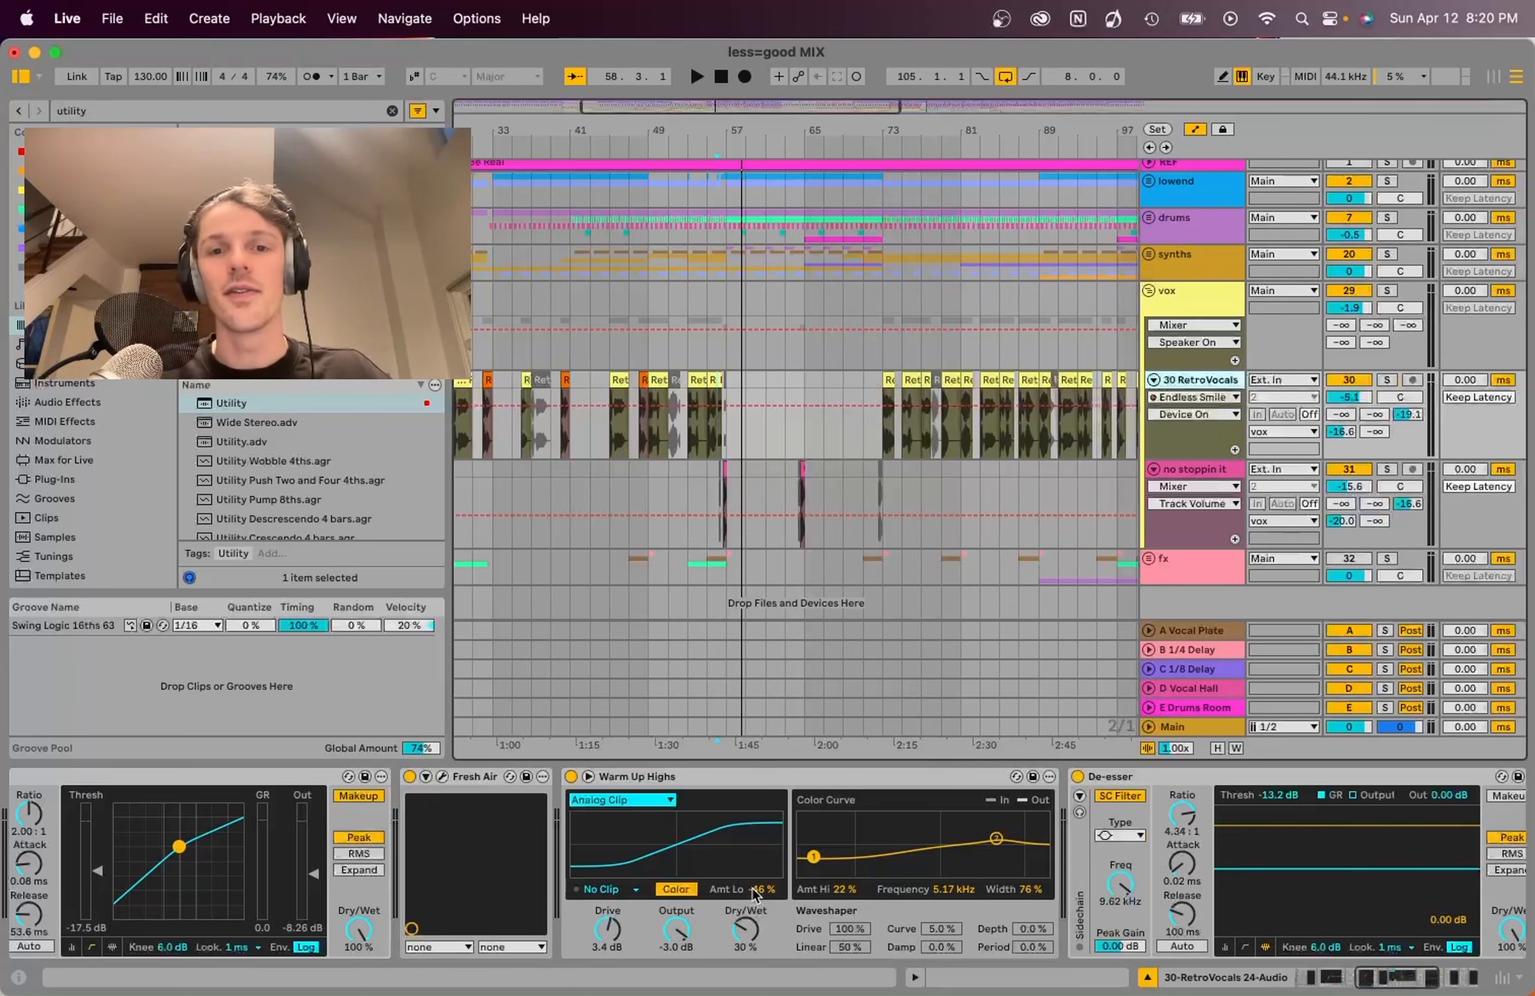
left_click(765, 548)
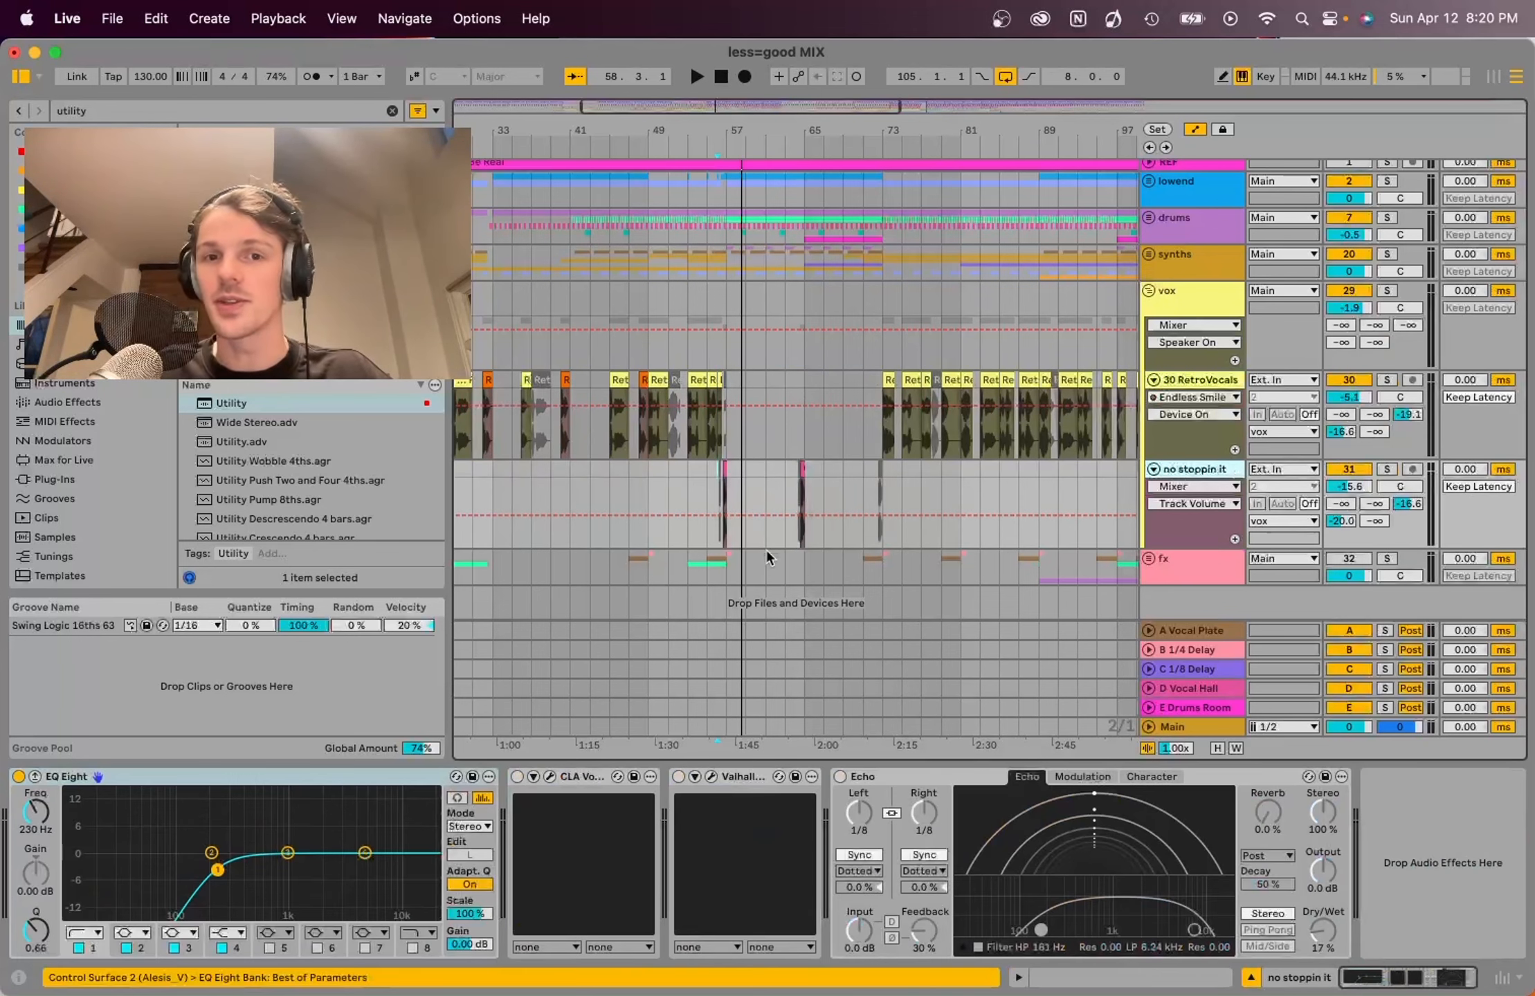